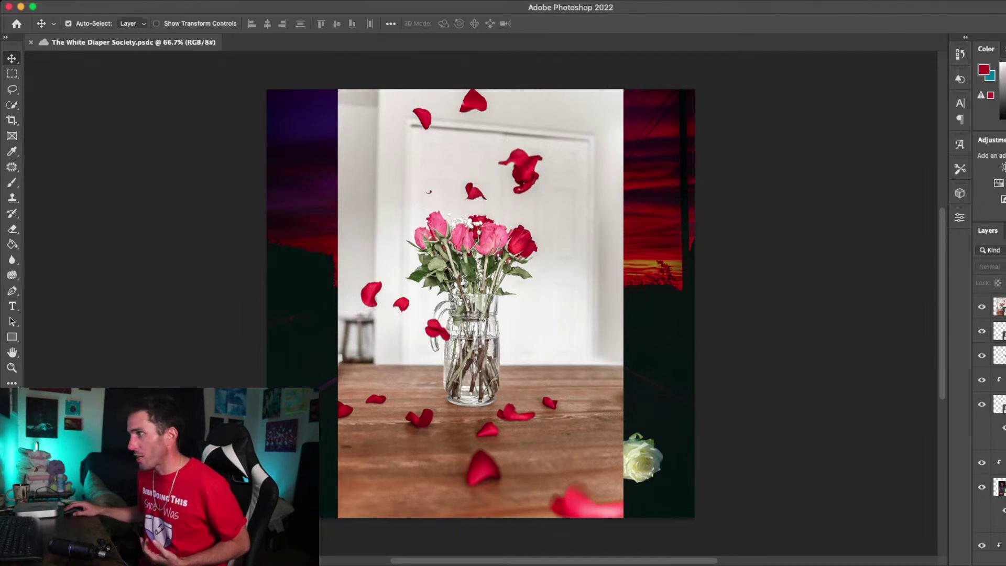
# Hide the flower vase photo, the white rose, the hand glow, and the lantern layer with its clipped adjustment
pyautogui.click(983, 306)
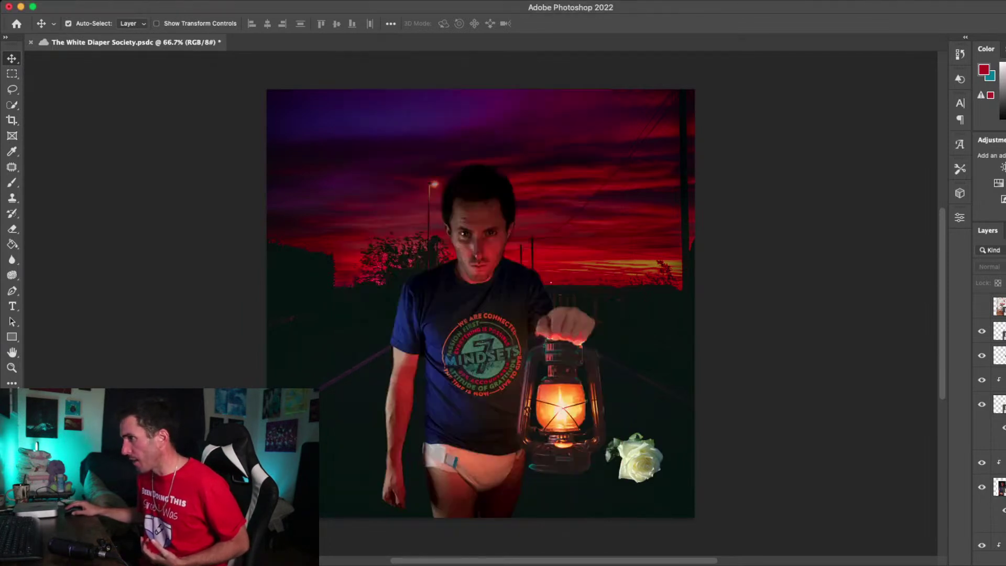
pyautogui.click(982, 331)
pyautogui.click(982, 356)
pyautogui.click(982, 379)
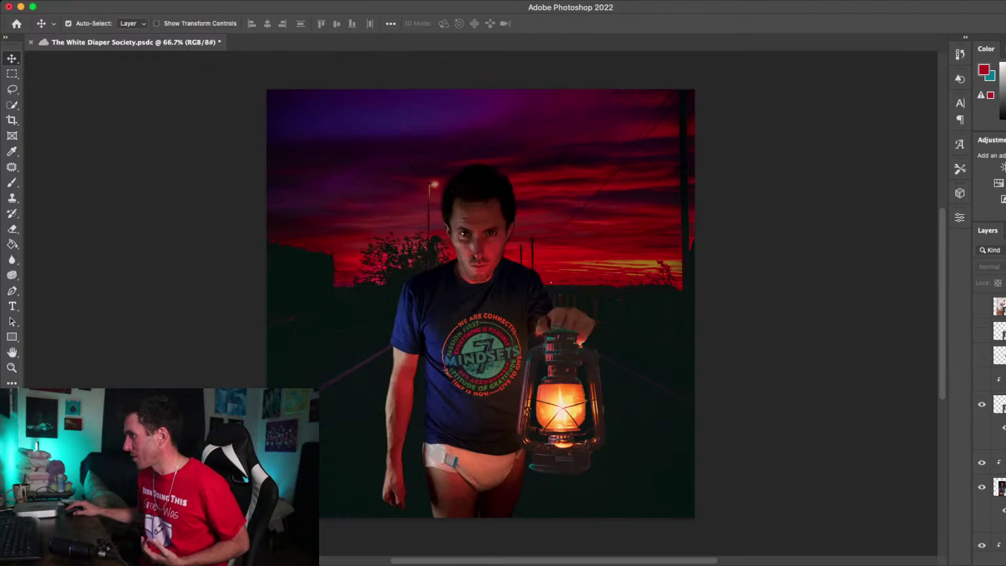
pyautogui.click(983, 404)
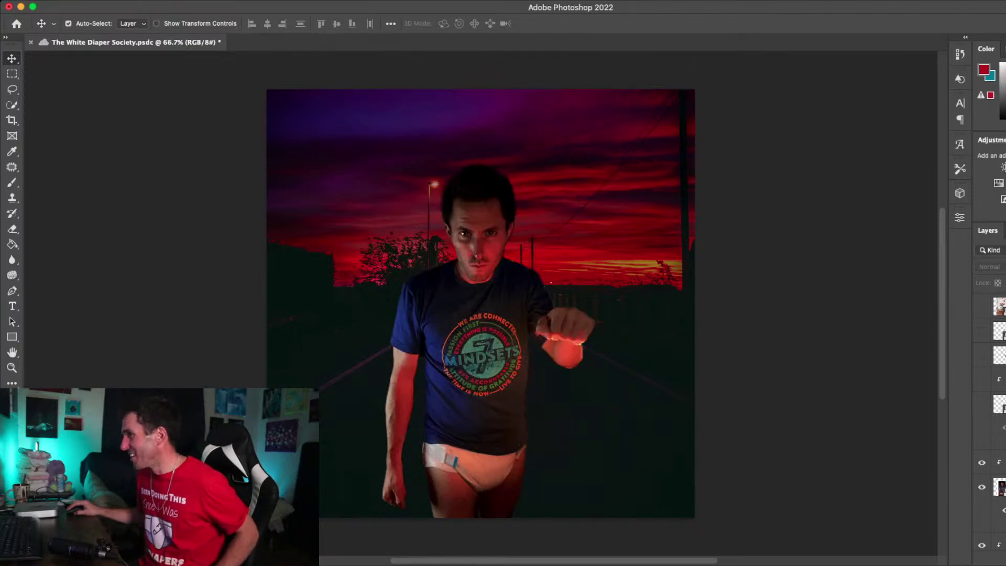
# Hide the man cutout layer to compare the scene with and without him
pyautogui.click(982, 487)
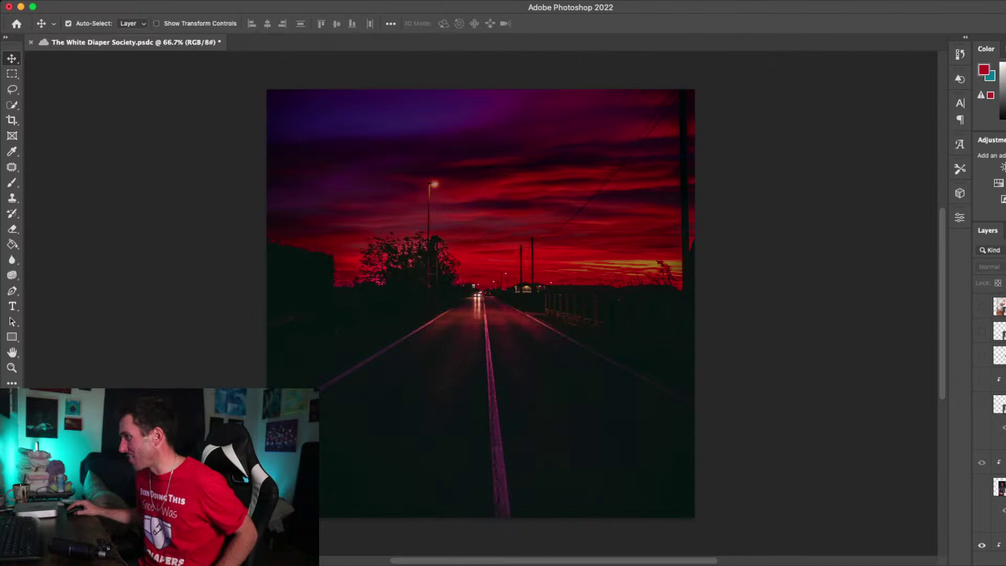
pyautogui.click(982, 487)
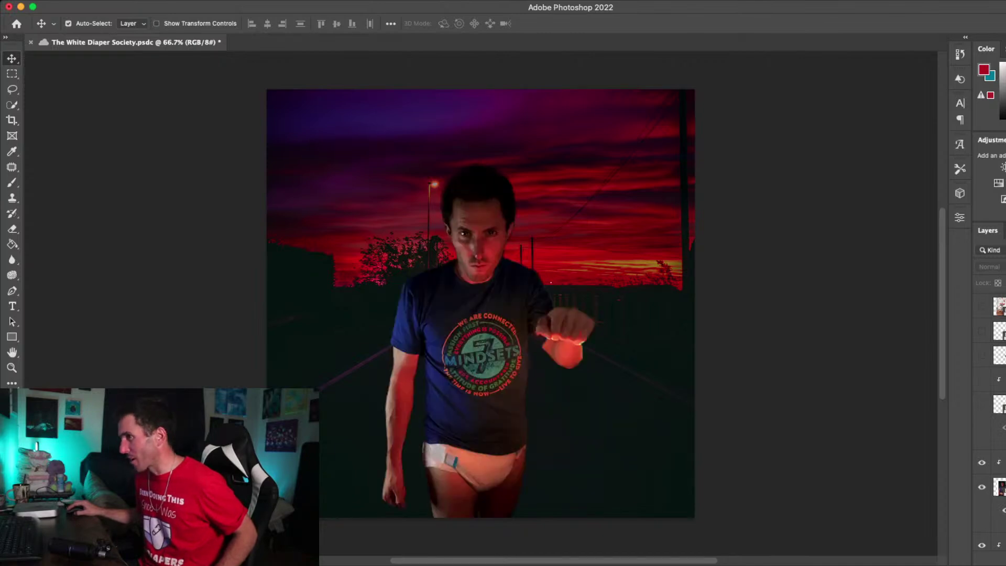
pyautogui.click(982, 487)
pyautogui.scroll(1, 983, 487)
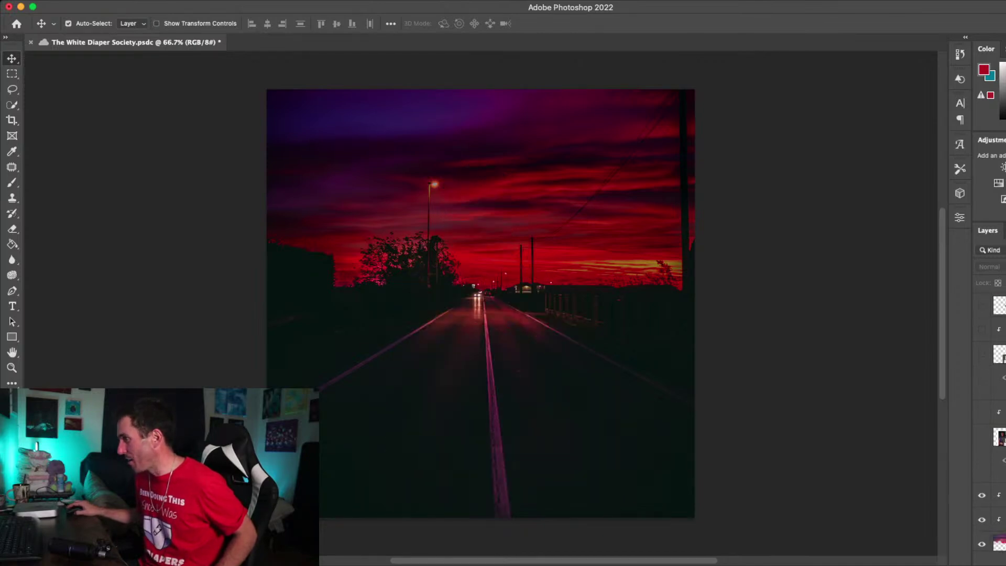
# Hide the sky layer, its two clipped adjustments, and the adjustment clipped to the base road photo
pyautogui.click(982, 470)
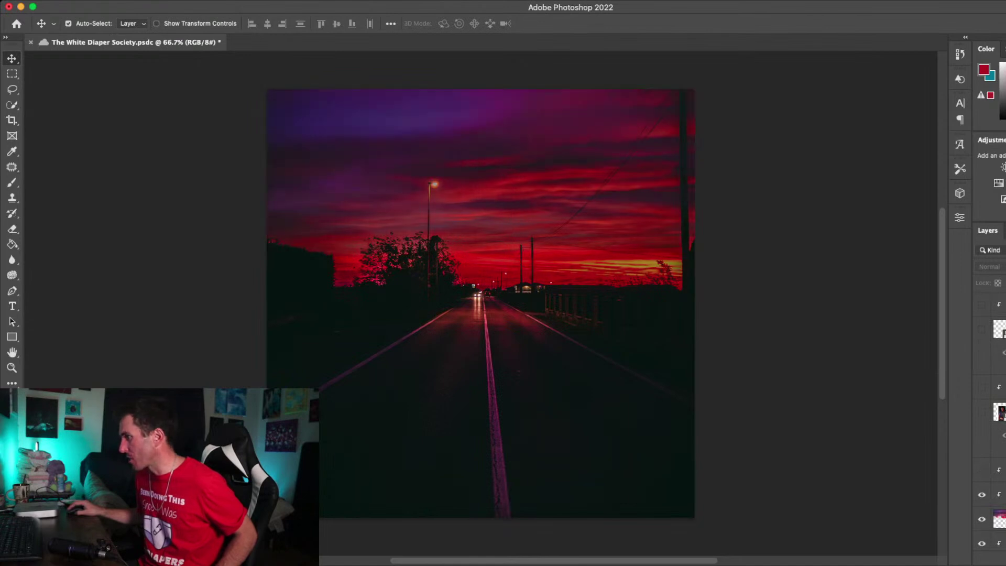
pyautogui.click(982, 494)
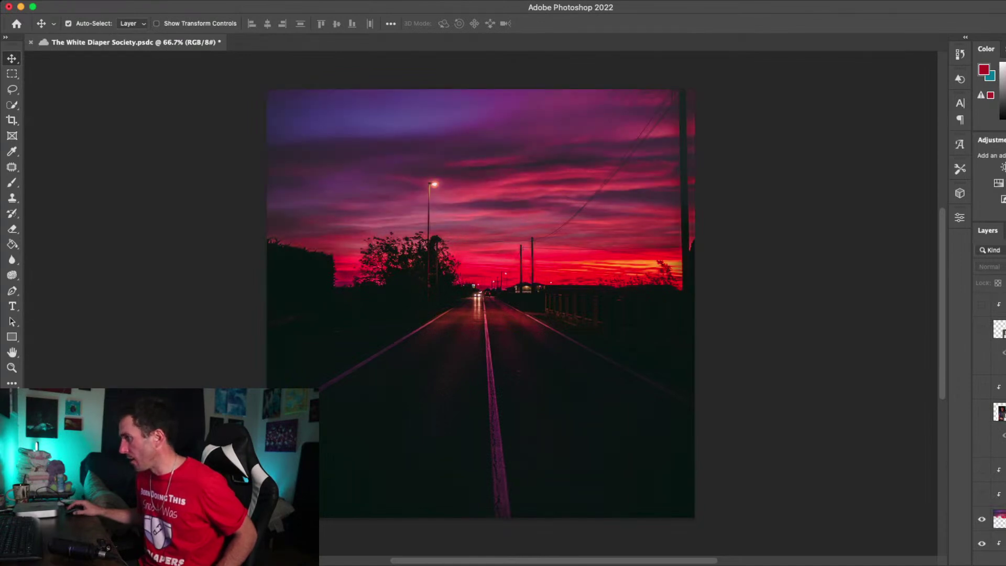
pyautogui.click(982, 519)
pyautogui.scroll(-2, 991, 420)
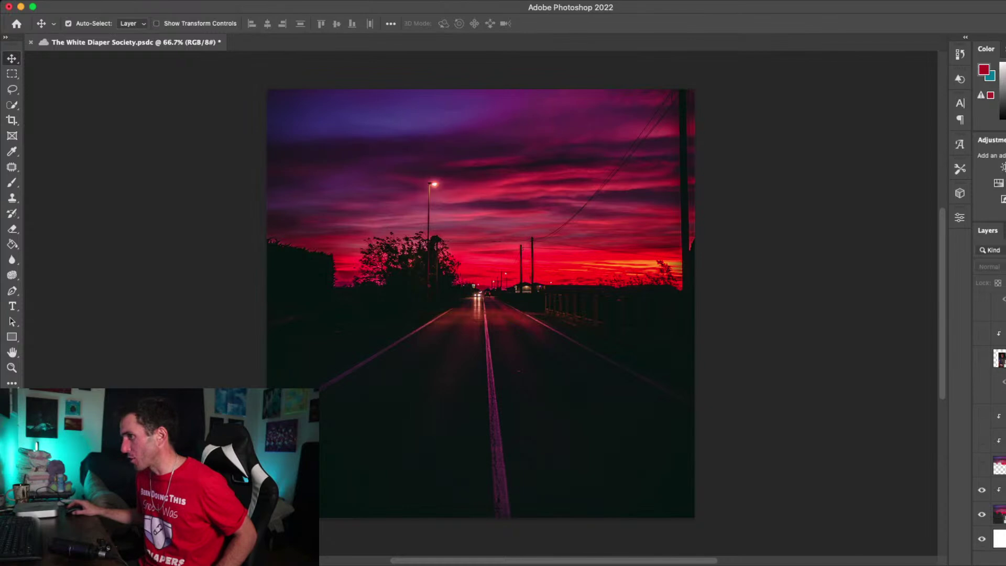
pyautogui.click(982, 489)
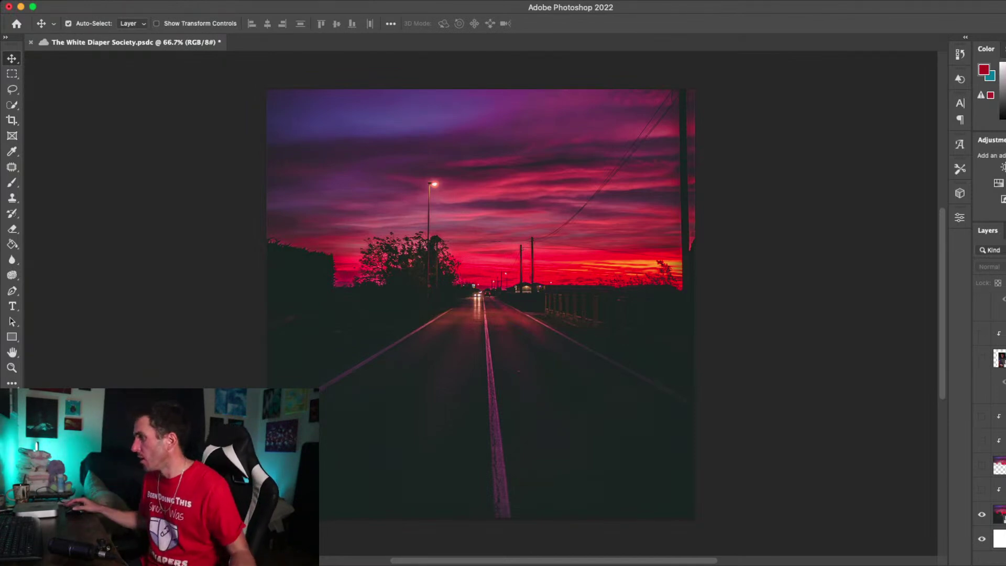
# Toggle the adjustment clipped to the base road photo to compare its effect, leaving it visible
pyautogui.click(982, 490)
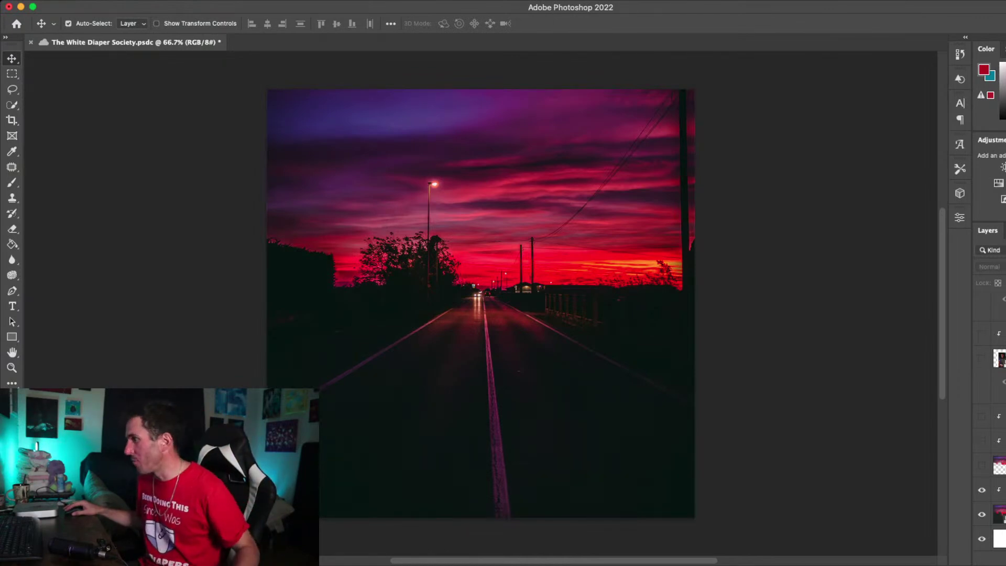
pyautogui.click(982, 490)
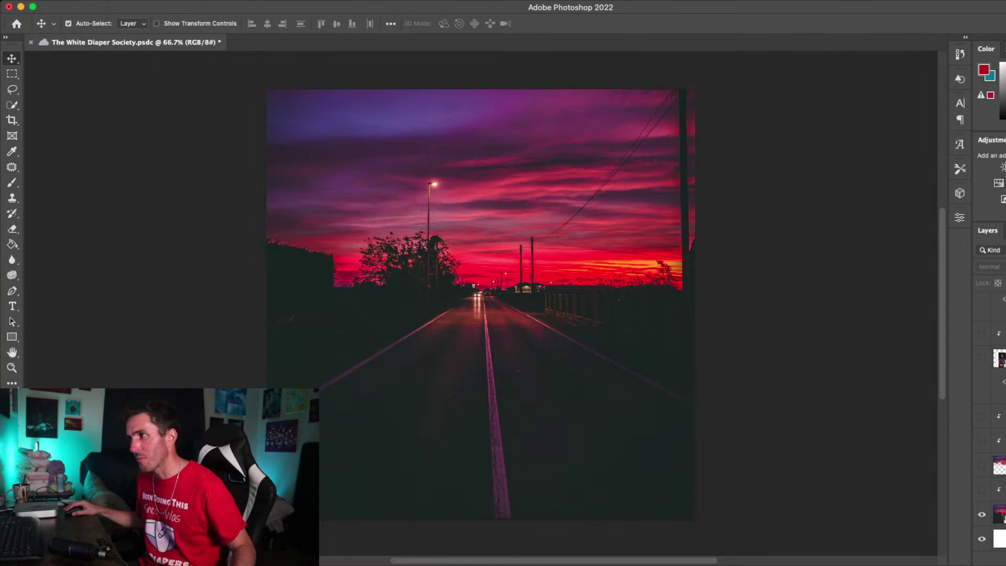
pyautogui.click(983, 490)
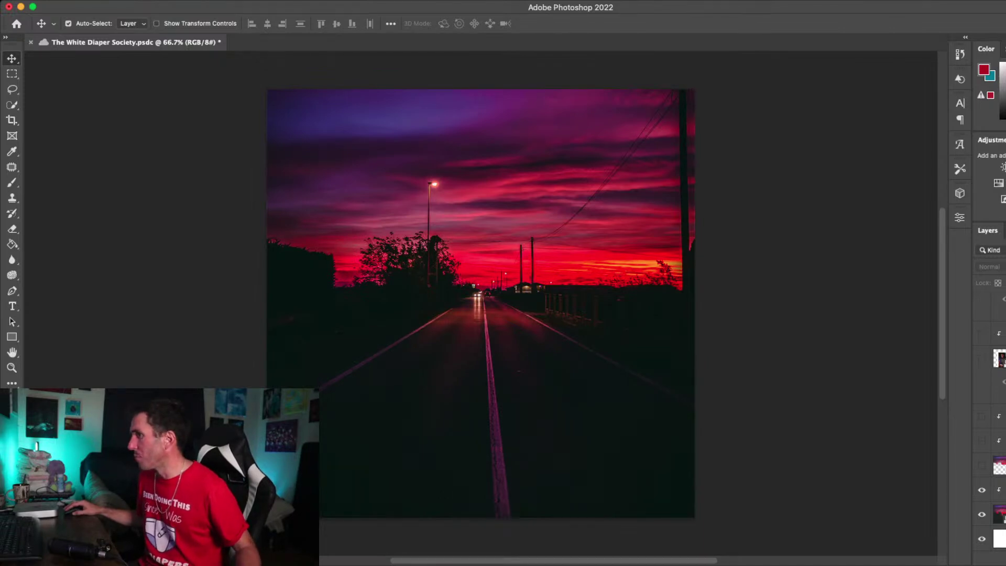
# Show the sky layer and its two clipped adjustment layers, one after another from the bottom up
pyautogui.click(983, 465)
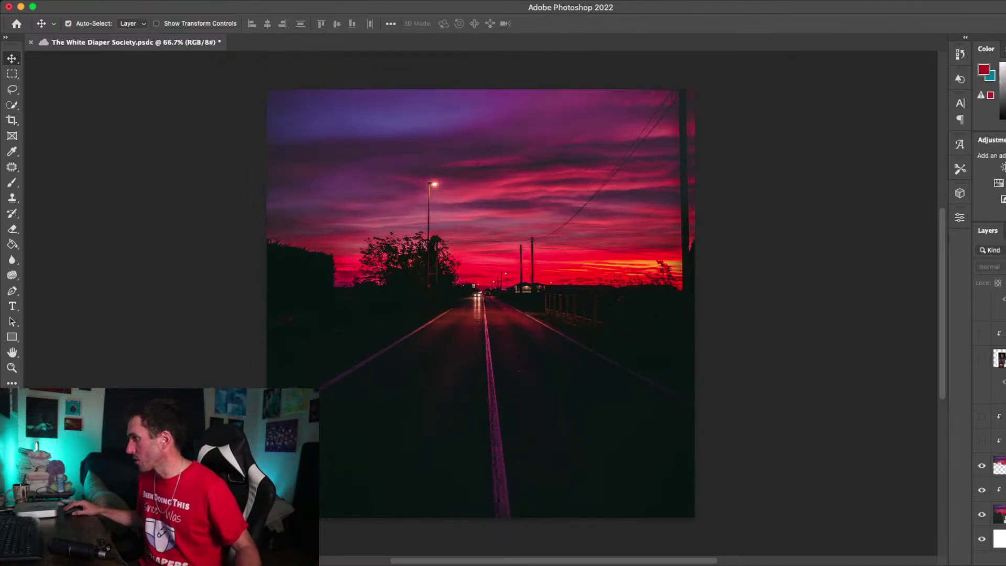
pyautogui.click(983, 442)
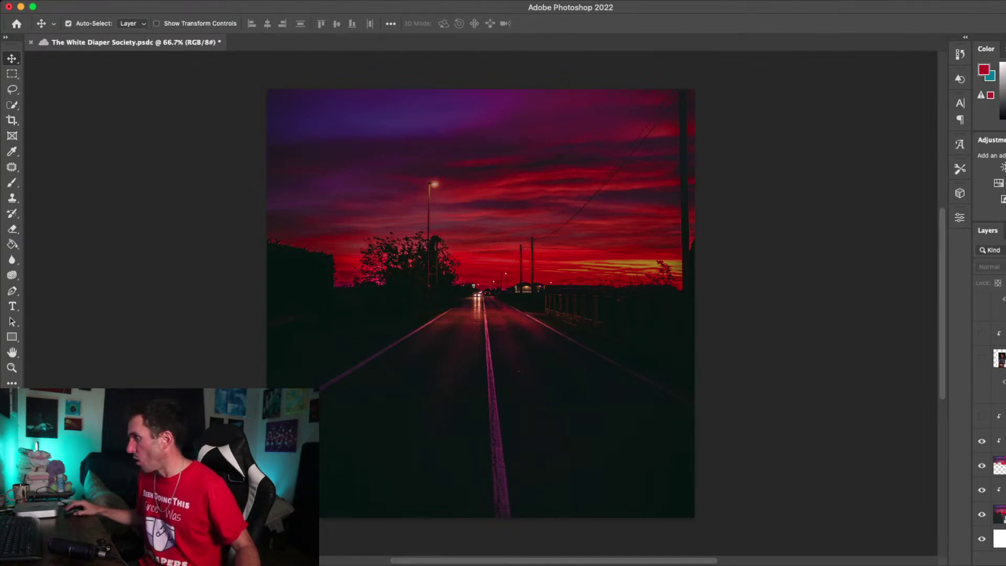
pyautogui.click(983, 417)
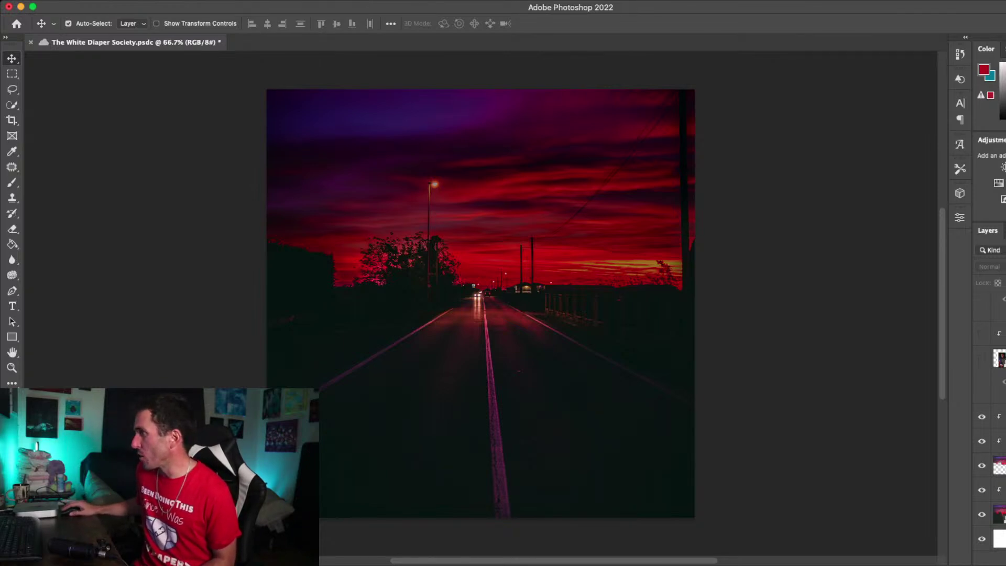
pyautogui.click(982, 359)
pyautogui.click(982, 359)
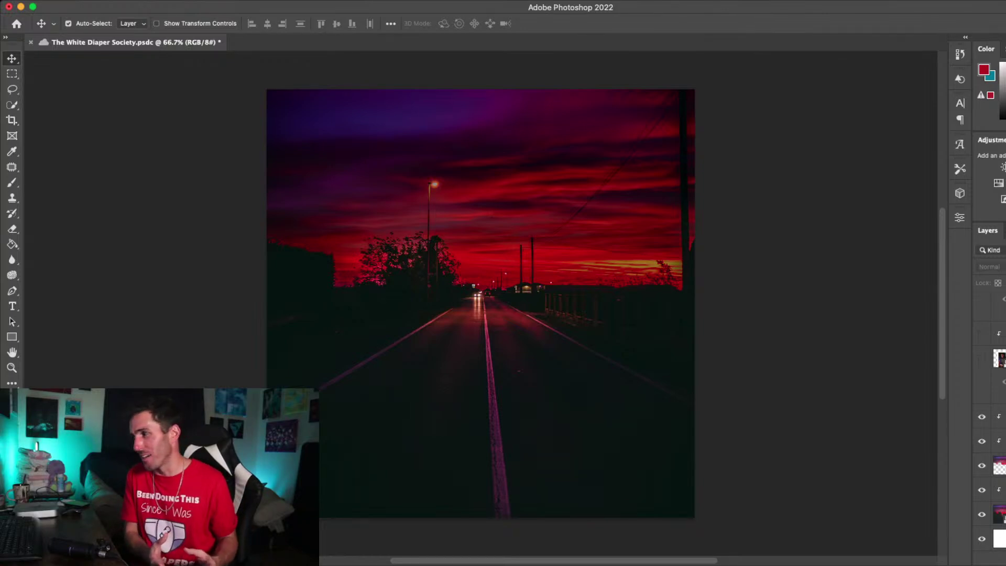
# Save the document and place the photo IMG_2422 centred on the canvas at 34.97% scale
pyautogui.press('super+s')
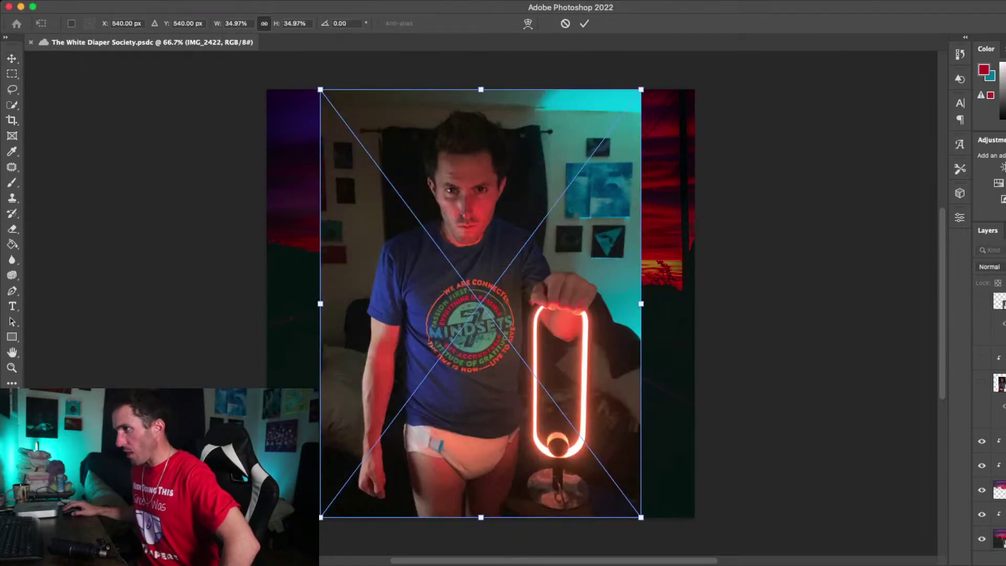
pyautogui.press('Return')
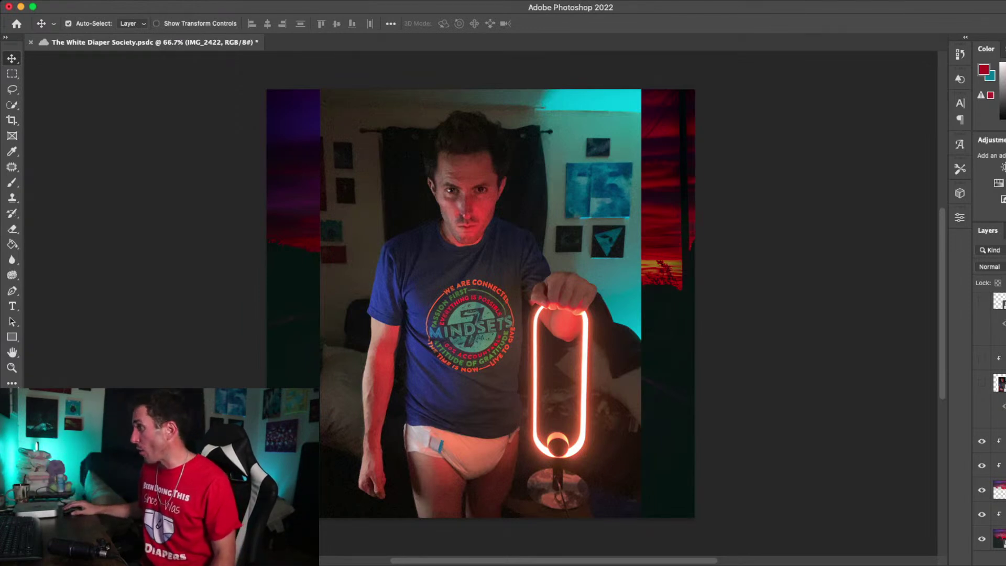
pyautogui.click(983, 301)
pyautogui.click(982, 300)
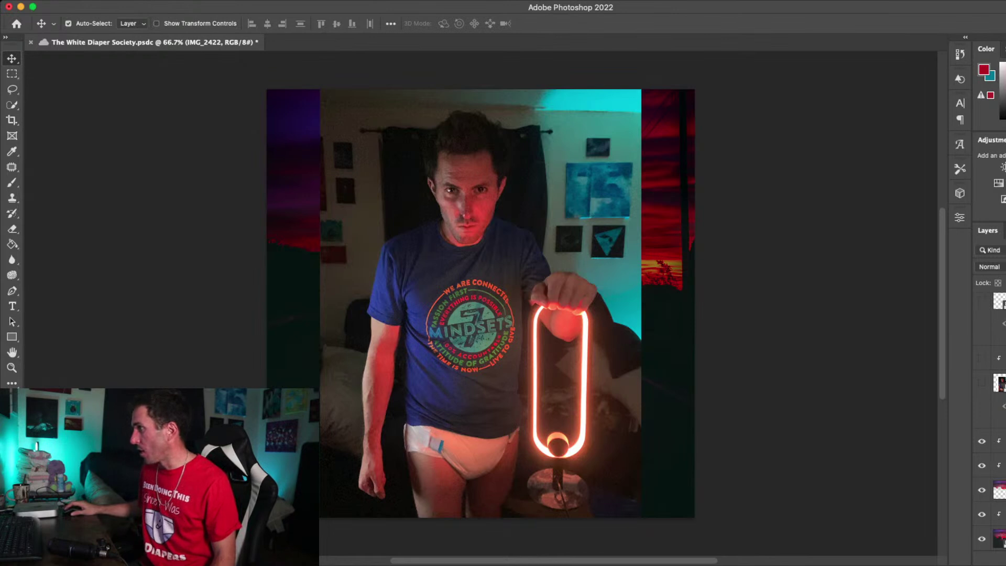
pyautogui.scroll(-3, 991, 420)
pyautogui.scroll(3, 991, 393)
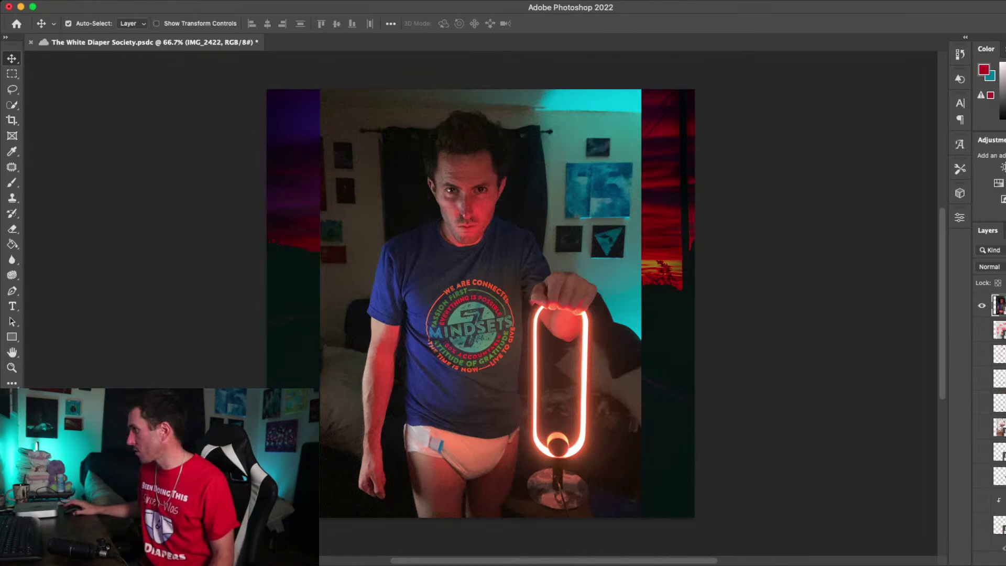
# Hide the placed IMG_2422 photo and show the man cutout layer with its clipped adjustment
pyautogui.click(982, 305)
pyautogui.scroll(-3, 991, 420)
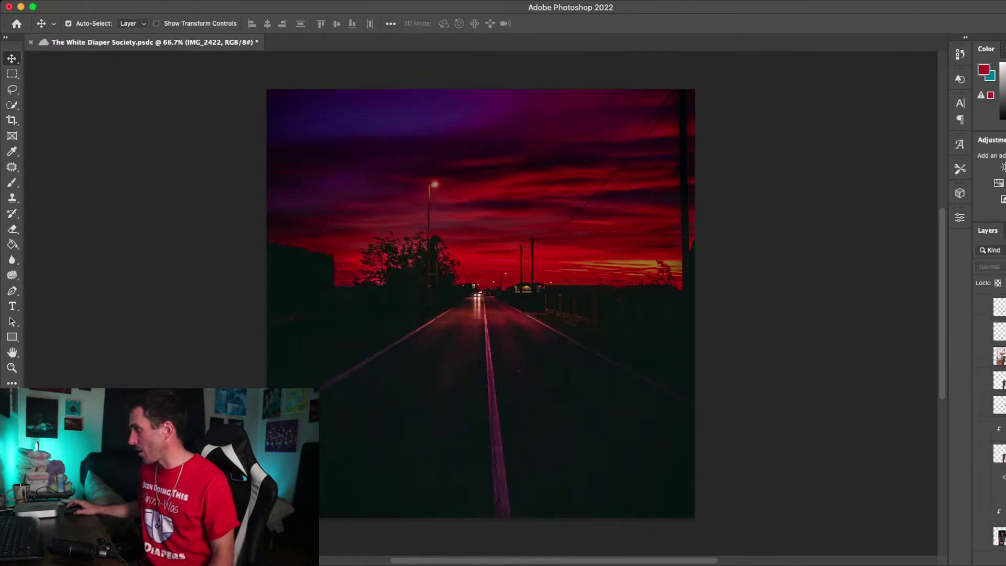
pyautogui.scroll(-1, 991, 398)
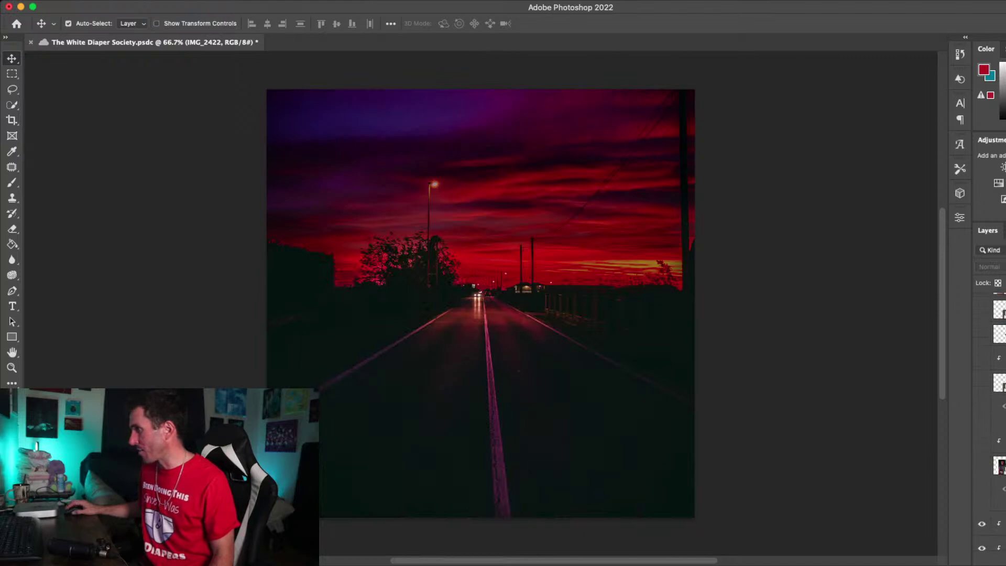
pyautogui.click(983, 384)
pyautogui.click(983, 384)
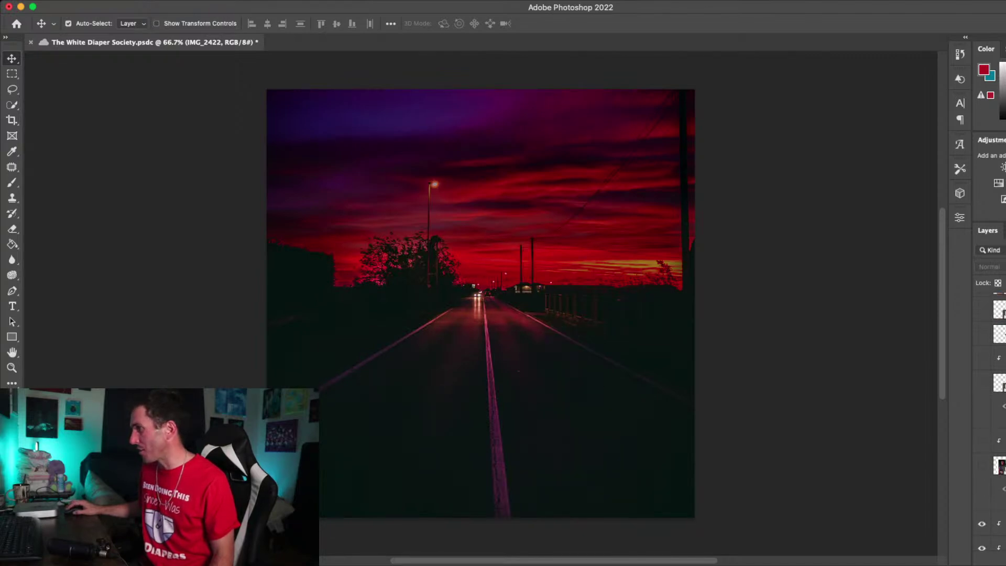
pyautogui.scroll(-2, 991, 404)
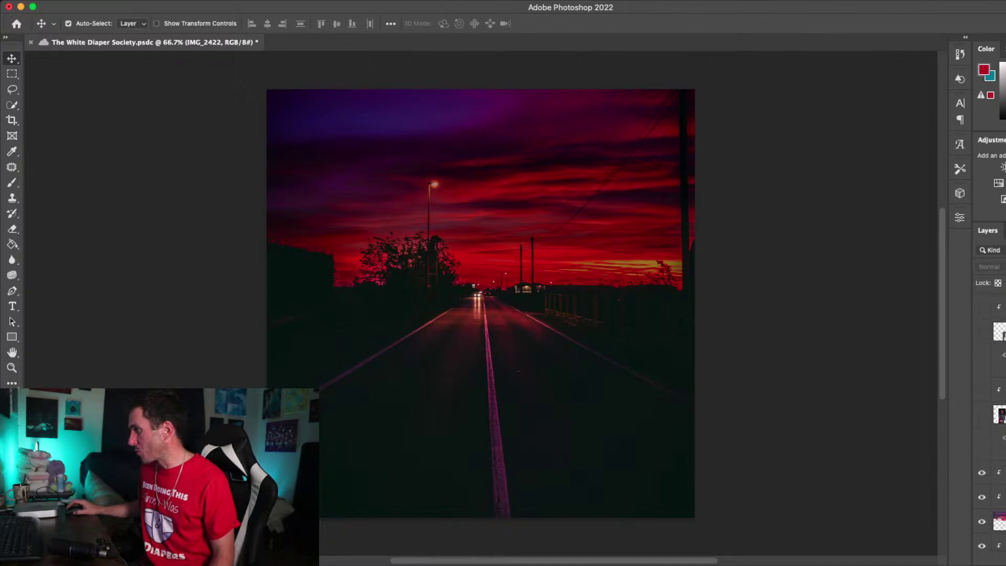
pyautogui.click(982, 415)
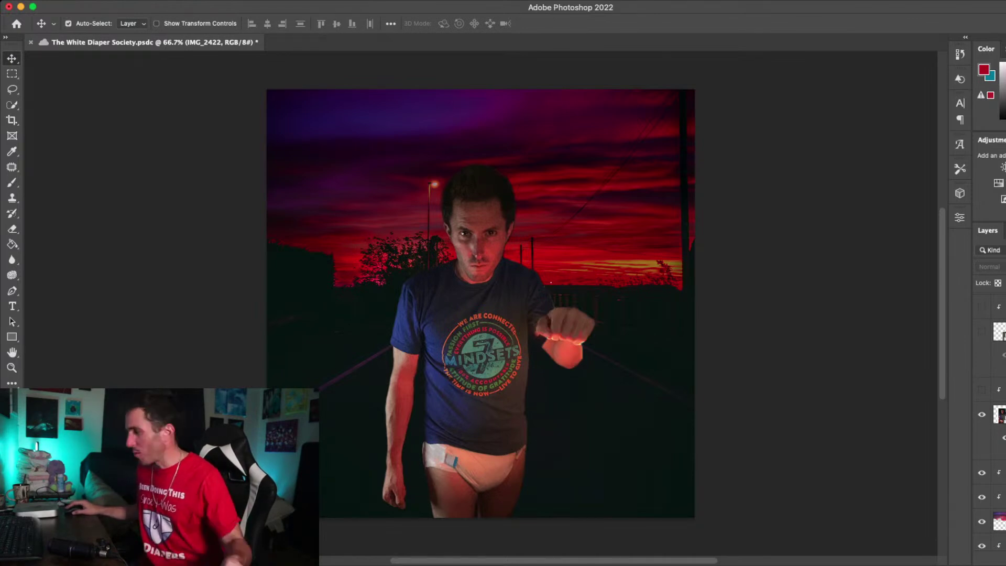
pyautogui.click(982, 390)
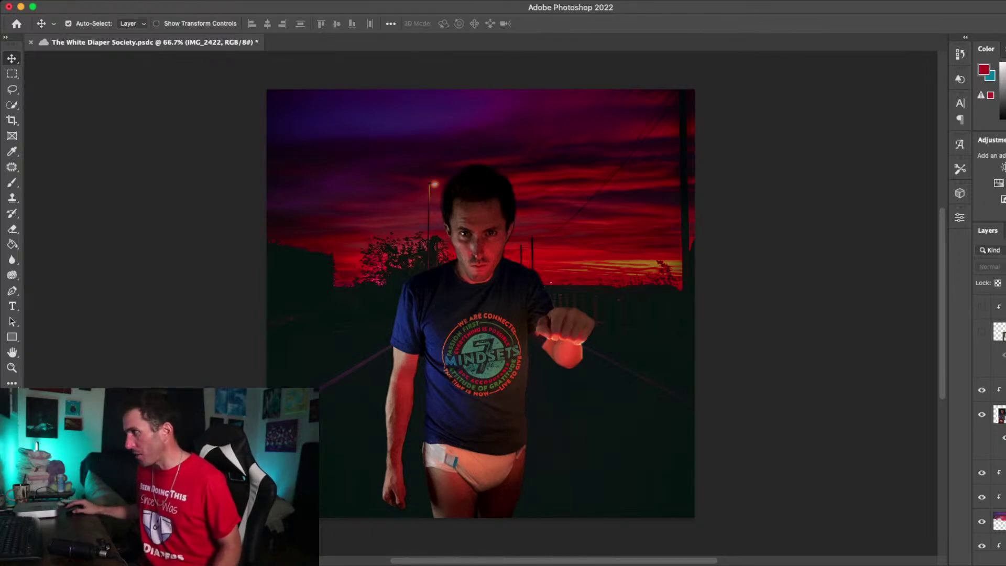
# Show the lantern layer and toggle its clipped adjustment to compare the effect, leaving the adjustment visible
pyautogui.scroll(1, 989, 420)
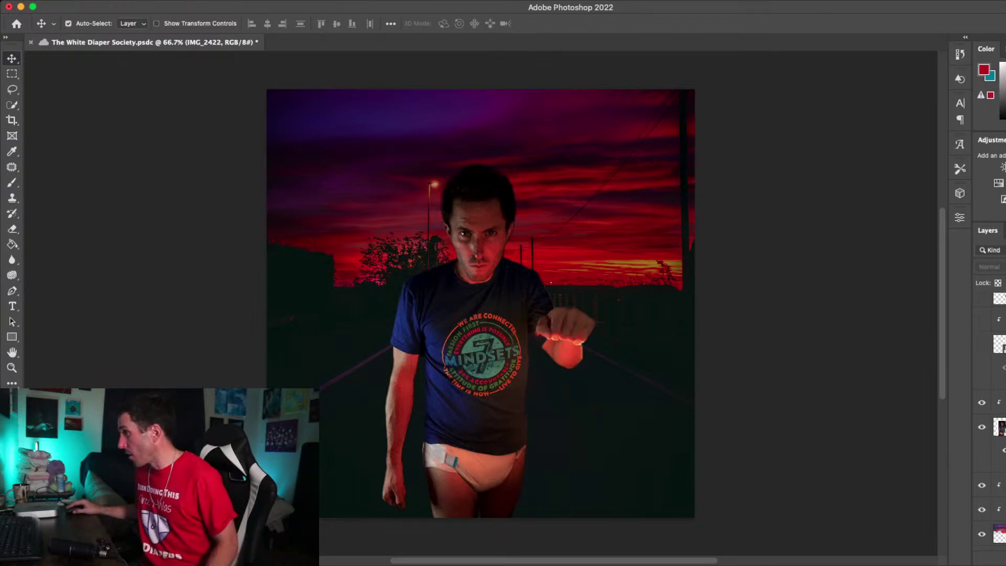
pyautogui.click(982, 345)
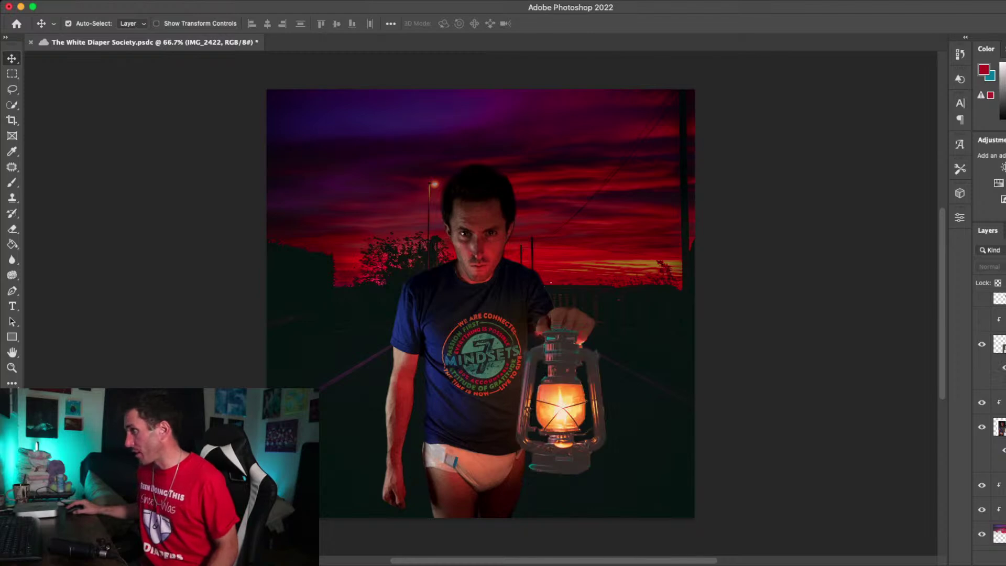
pyautogui.click(982, 320)
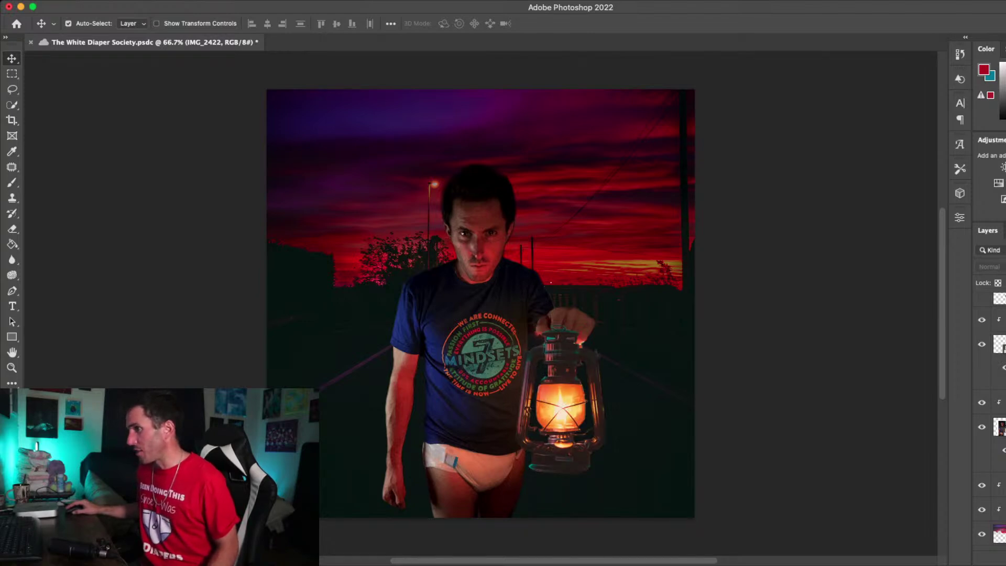
pyautogui.click(983, 320)
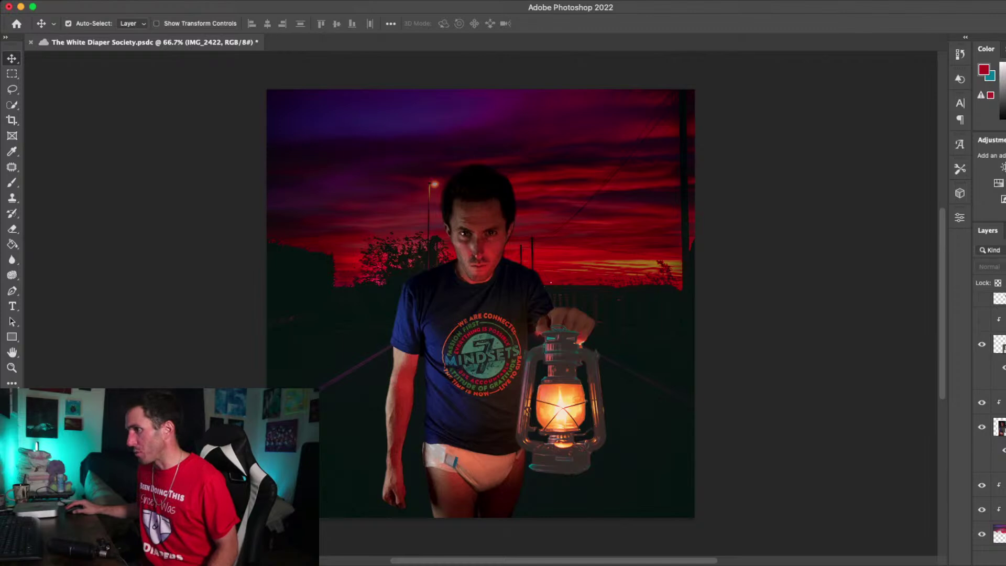
pyautogui.click(982, 320)
pyautogui.click(982, 320)
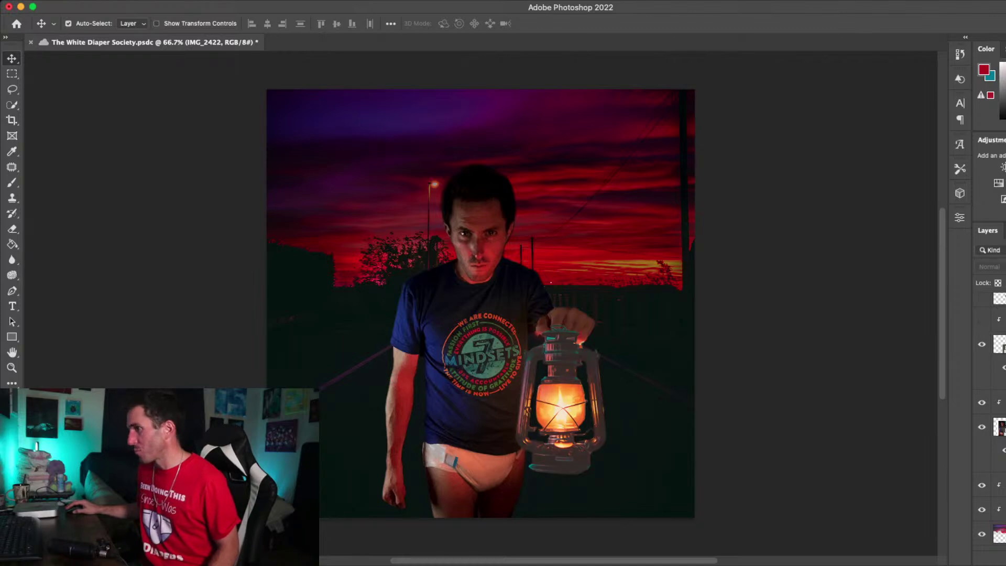
pyautogui.click(983, 319)
pyautogui.scroll(1, 991, 419)
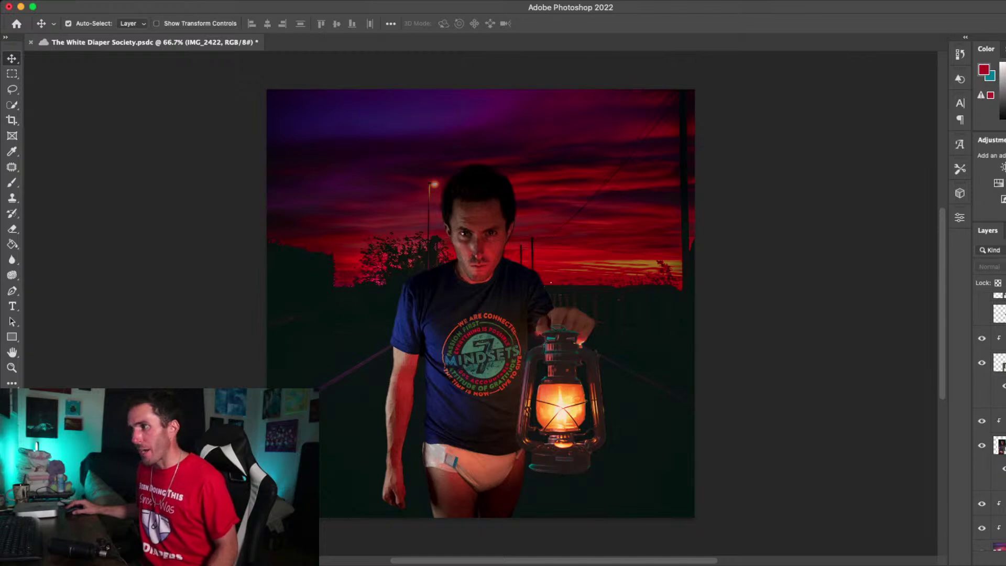
pyautogui.click(982, 339)
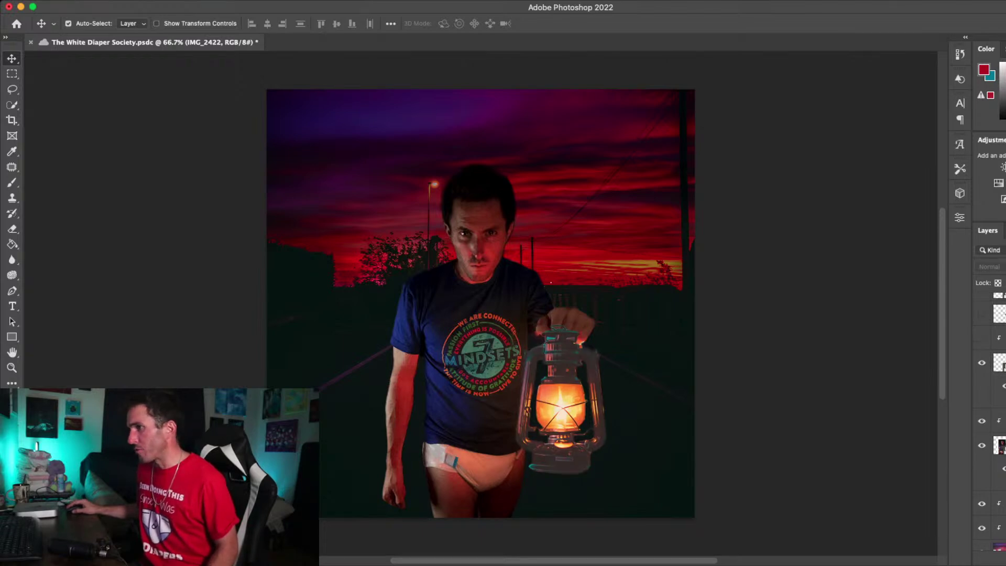
pyautogui.click(983, 338)
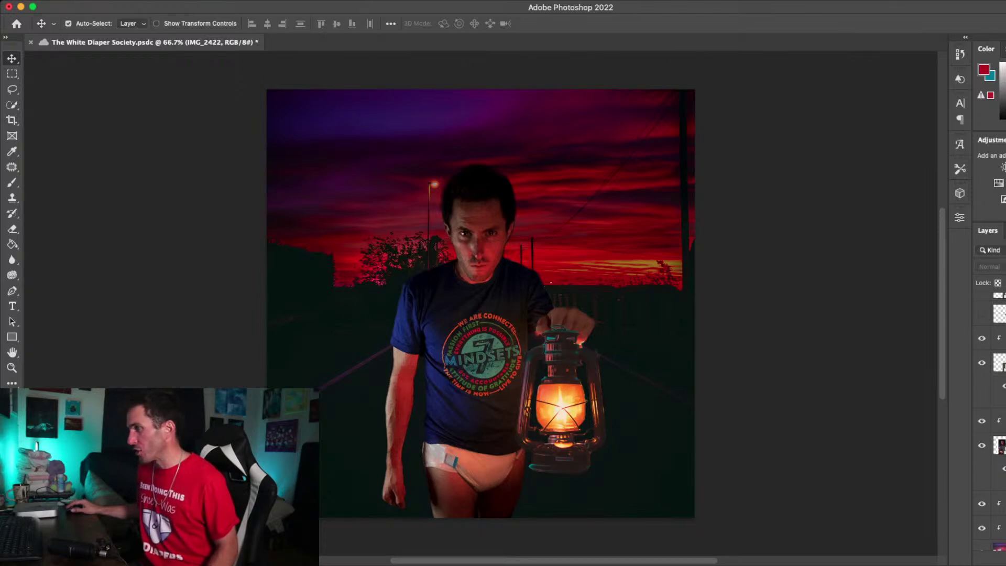
# Show the hand layer over the lantern handle and toggle the hidden layer directly above it on and off
pyautogui.click(982, 313)
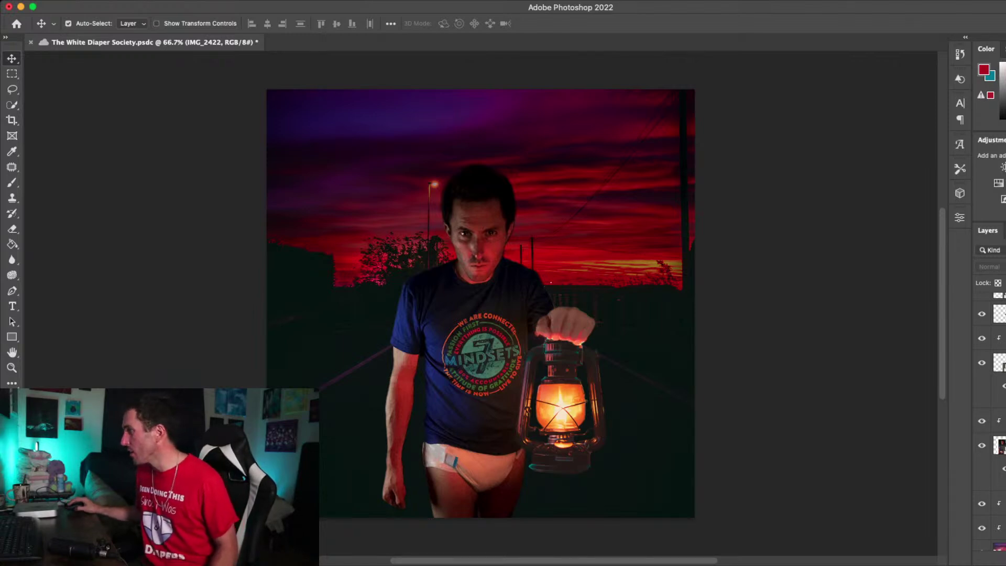
pyautogui.scroll(3, 991, 409)
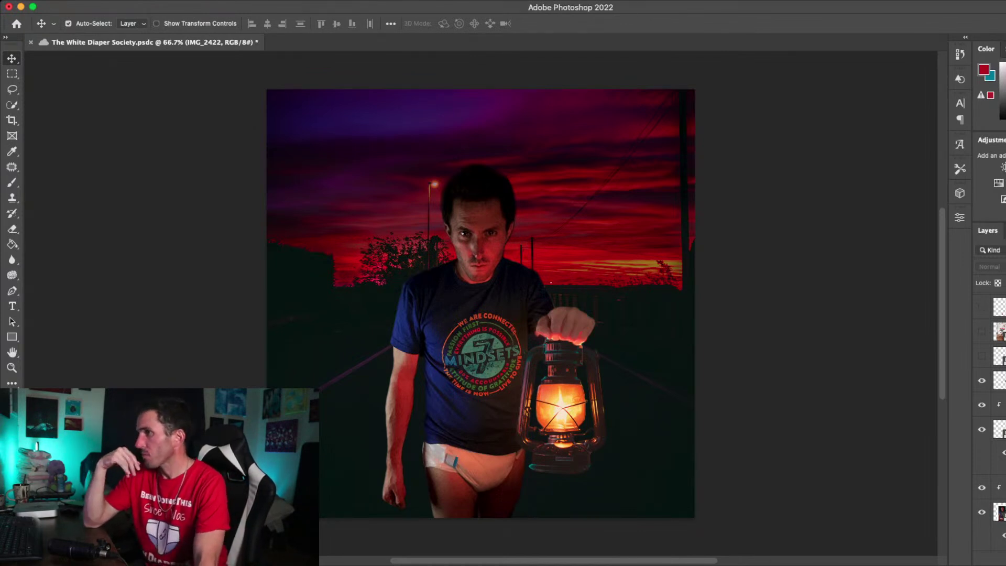
pyautogui.scroll(2, 989, 419)
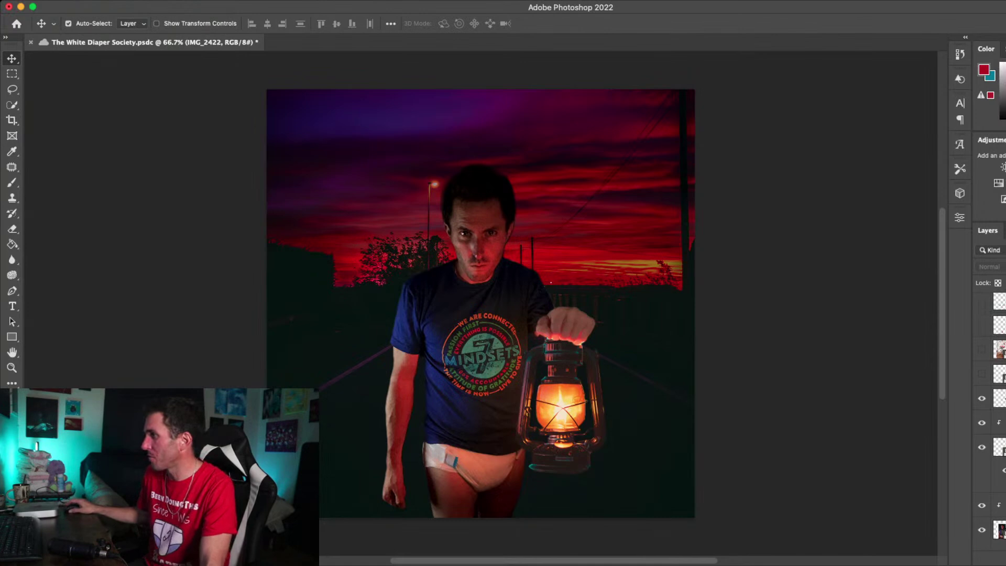
pyautogui.click(983, 374)
pyautogui.click(982, 373)
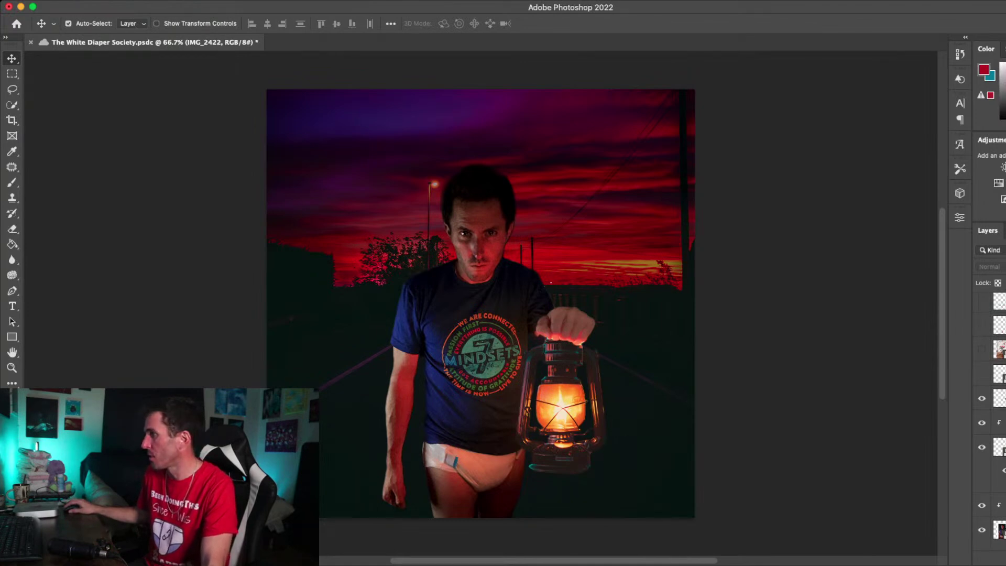
# Toggle the two white rose layers on and off to preview the rose beside the lantern, leaving both hidden
pyautogui.scroll(2, 985, 398)
pyautogui.scroll(3, 990, 399)
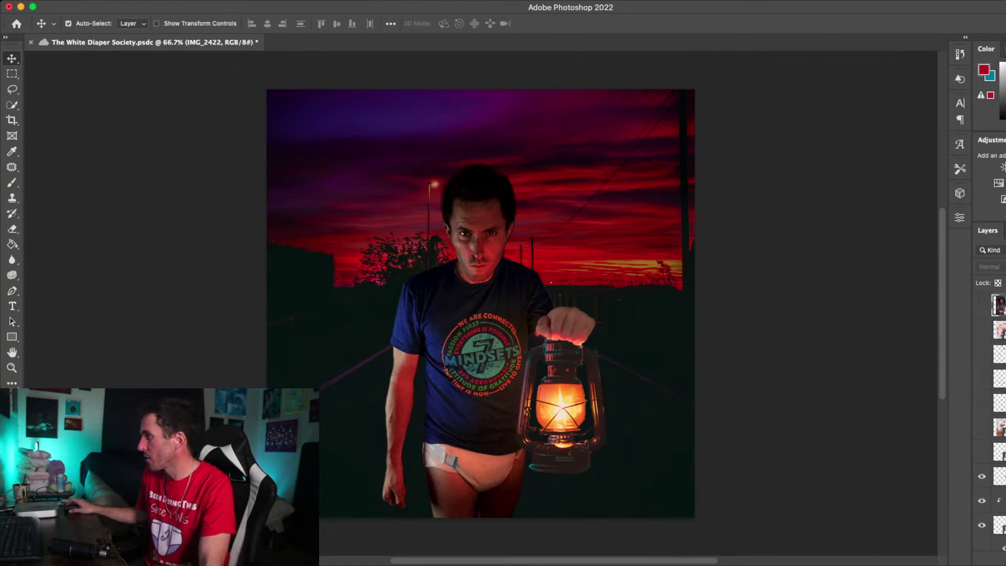
pyautogui.click(982, 403)
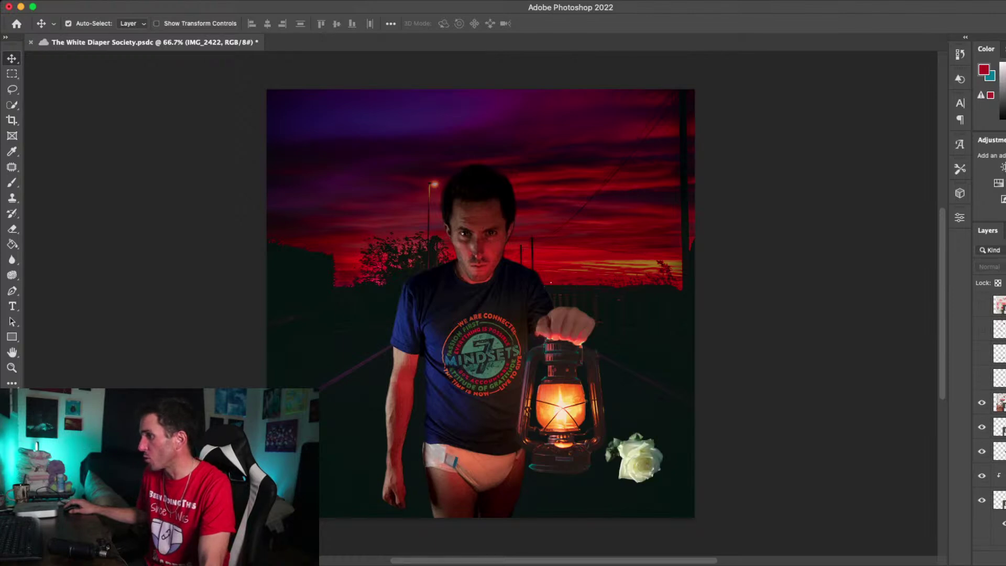
pyautogui.click(982, 403)
pyautogui.click(982, 427)
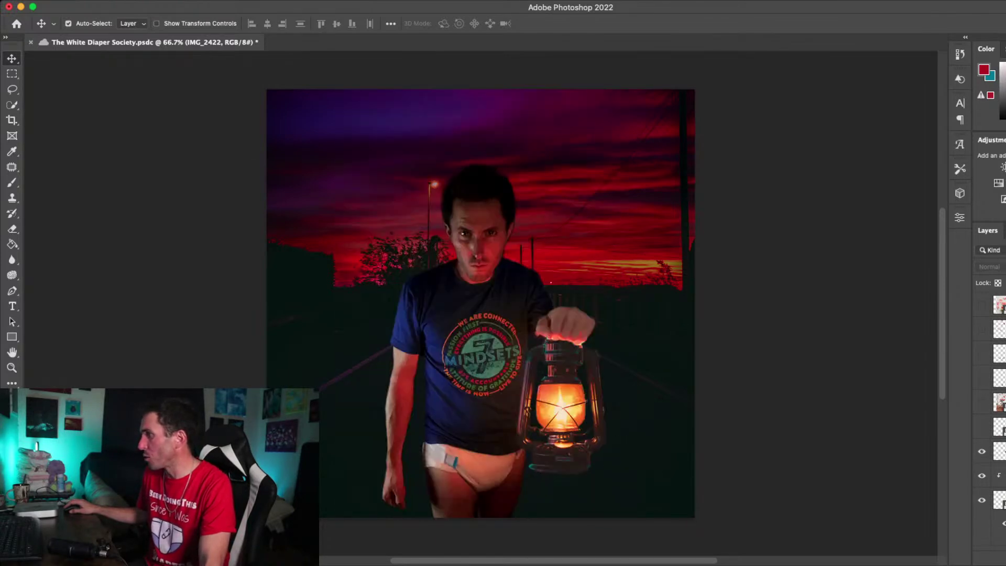
pyautogui.click(982, 427)
pyautogui.click(982, 427)
pyautogui.click(982, 427)
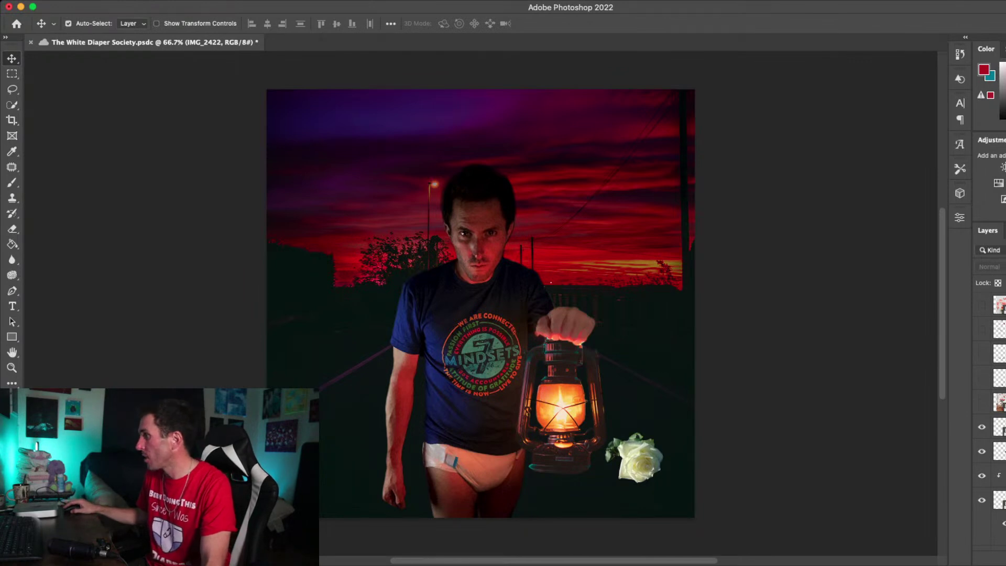
pyautogui.click(982, 428)
pyautogui.scroll(-3, 990, 408)
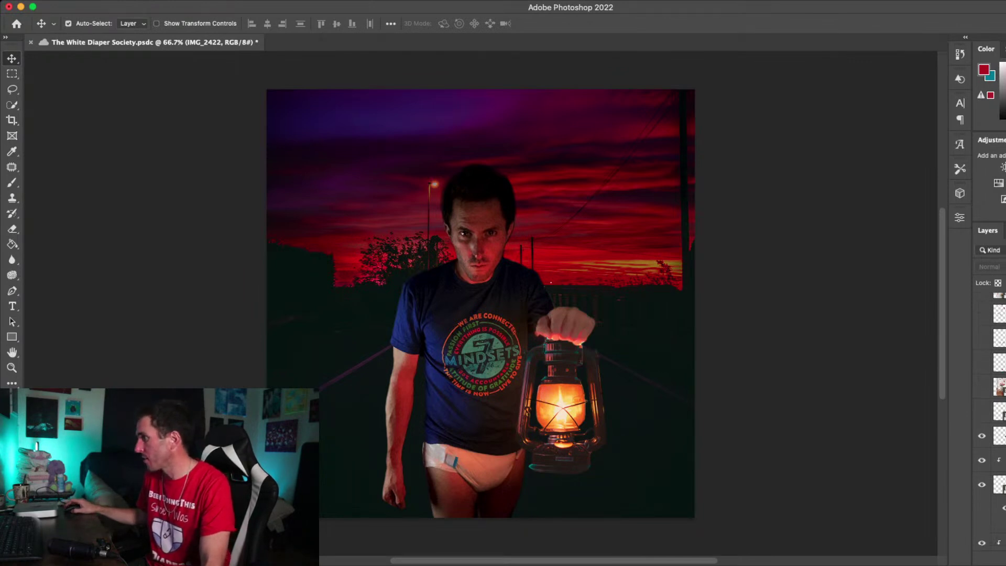
pyautogui.scroll(-2, 990, 419)
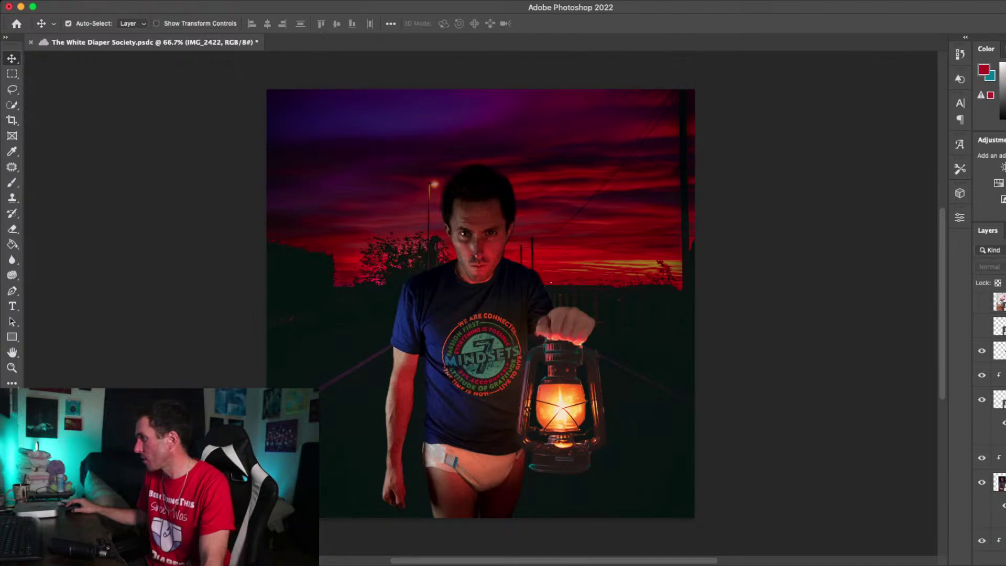
# Try to scale the man, lantern and adjustment layers together with Free Transform, then undo the scaling
pyautogui.click(1000, 482)
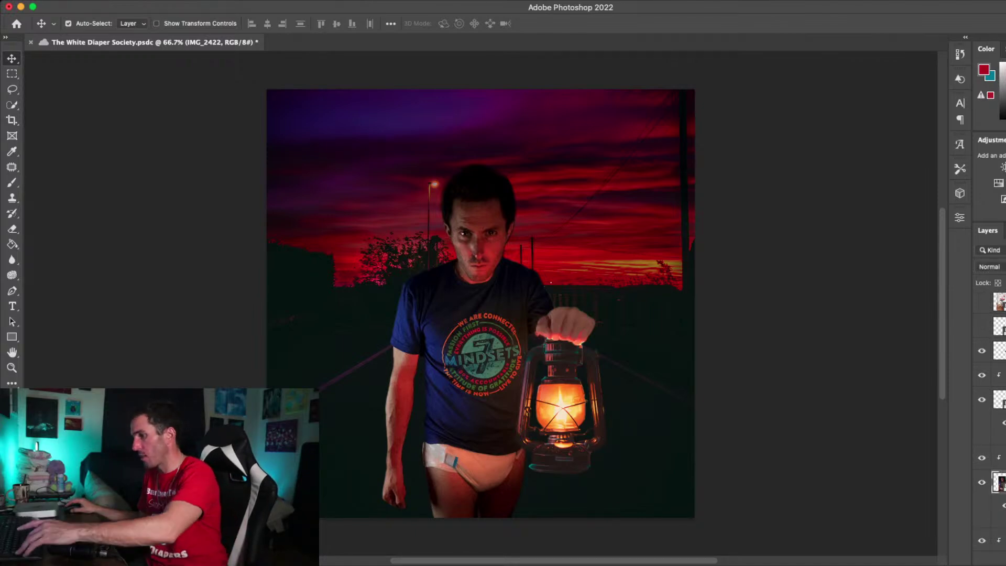
pyautogui.keyDown('shift'); pyautogui.click(1000, 400); pyautogui.keyUp('shift')
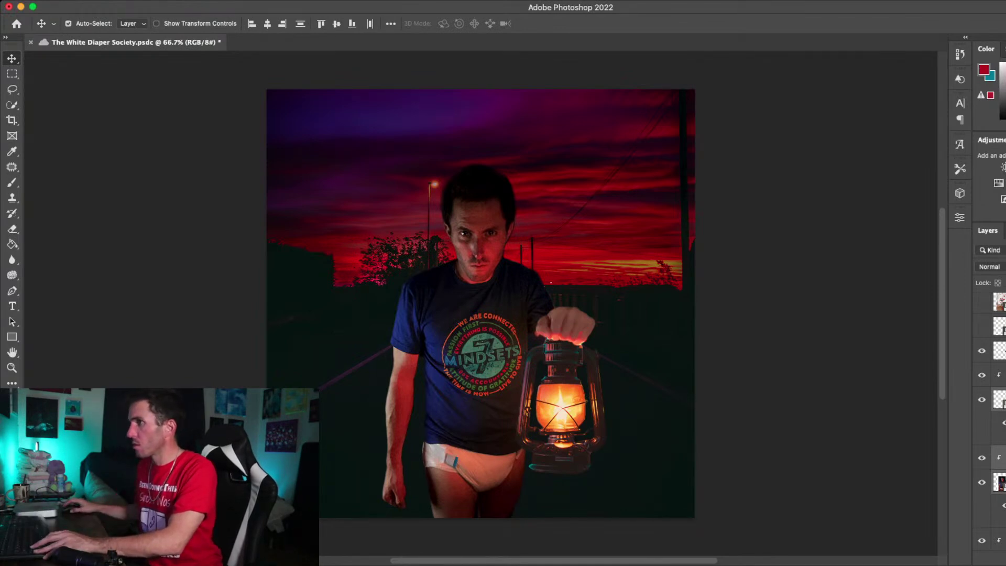
pyautogui.hotkey('ctrl', 't')
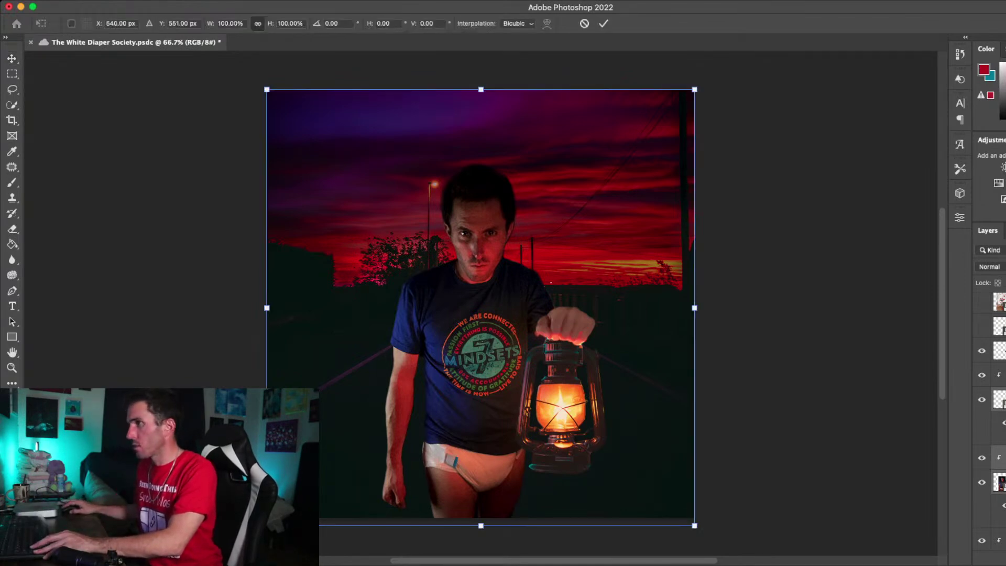
pyautogui.moveTo(267, 90); pyautogui.dragTo(293, 115)
pyautogui.hotkey('ctrl', 'z')
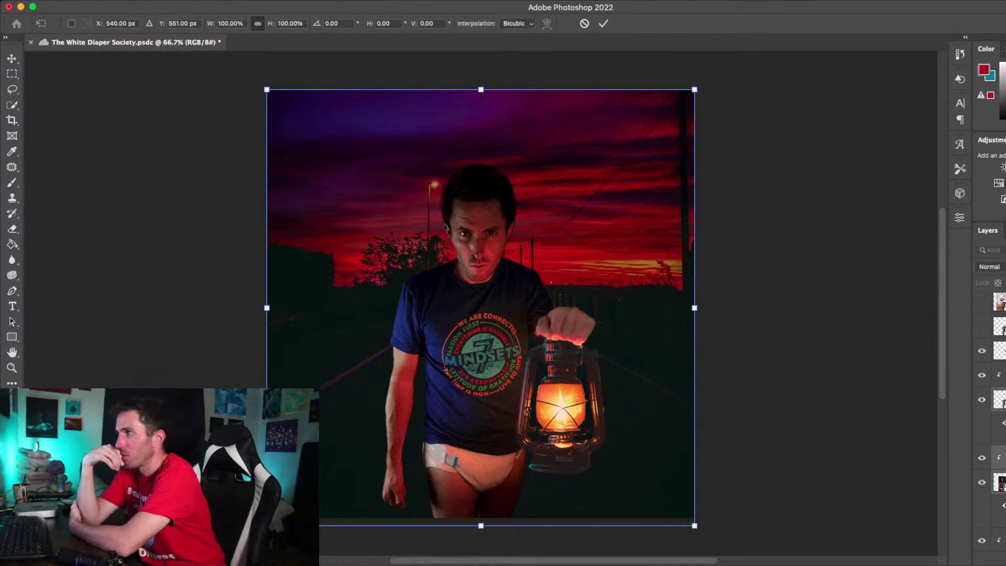
pyautogui.press('Return')
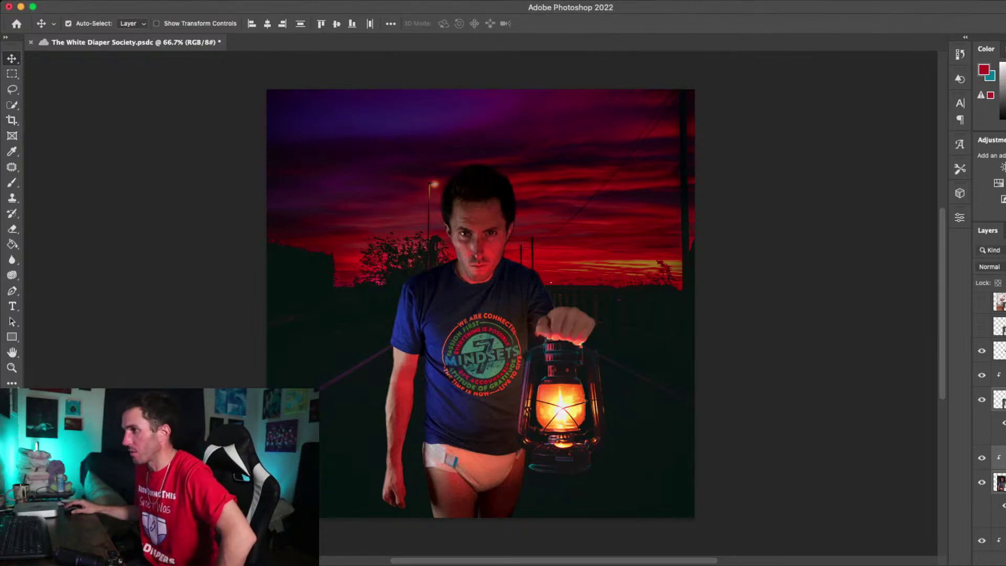
# Open Neural Filters for the man cutout, close it without changes, and select the lantern layer
pyautogui.click(1000, 482)
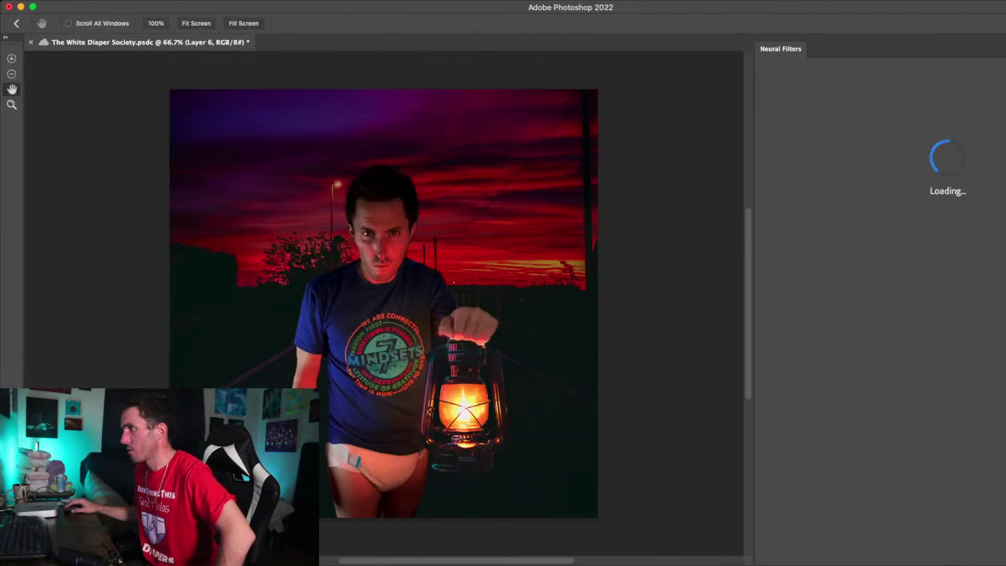
pyautogui.press('Escape')
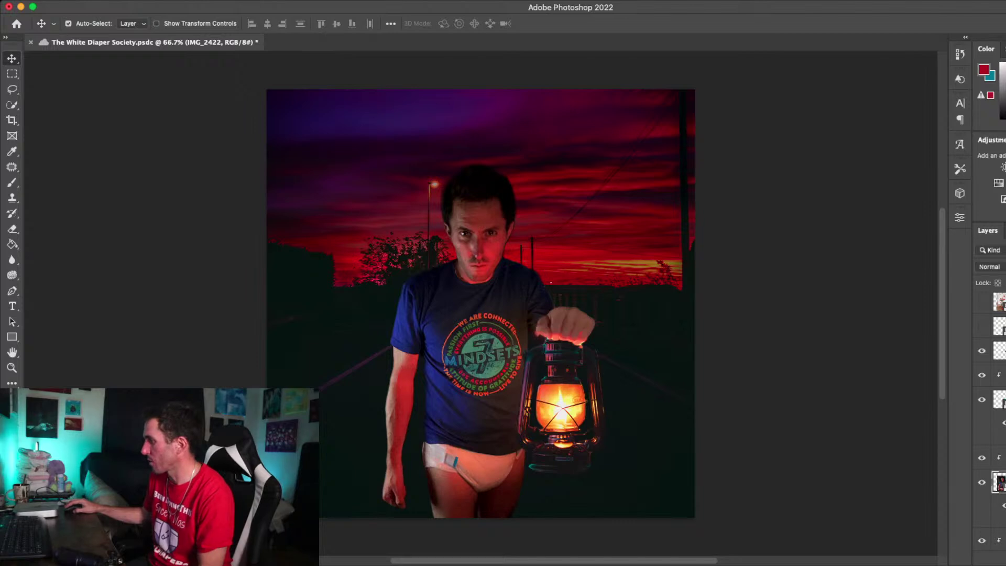
pyautogui.click(999, 400)
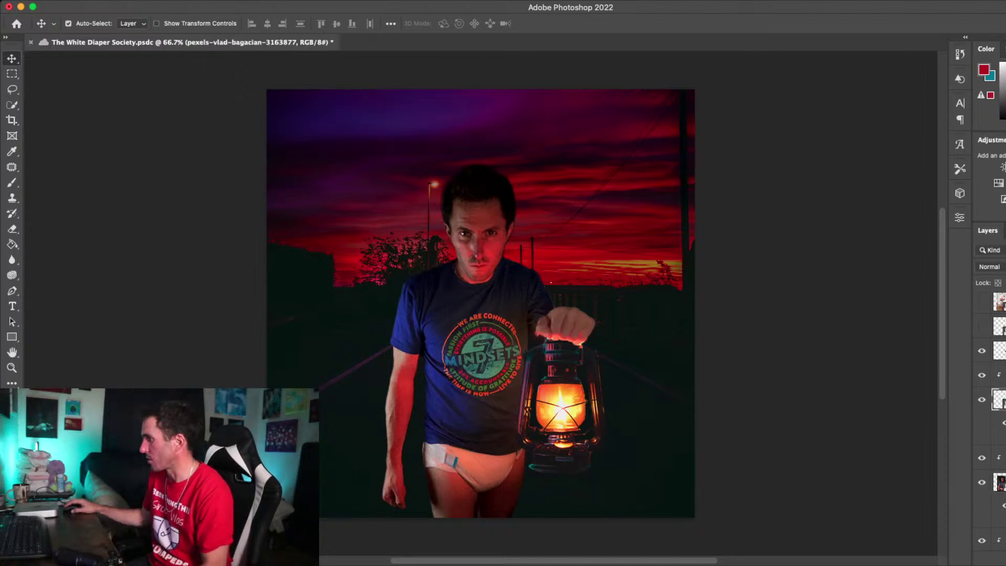
# Try to move the man cutout down on its own, separate from the lantern and hand, and undo the move
pyautogui.click(1000, 482)
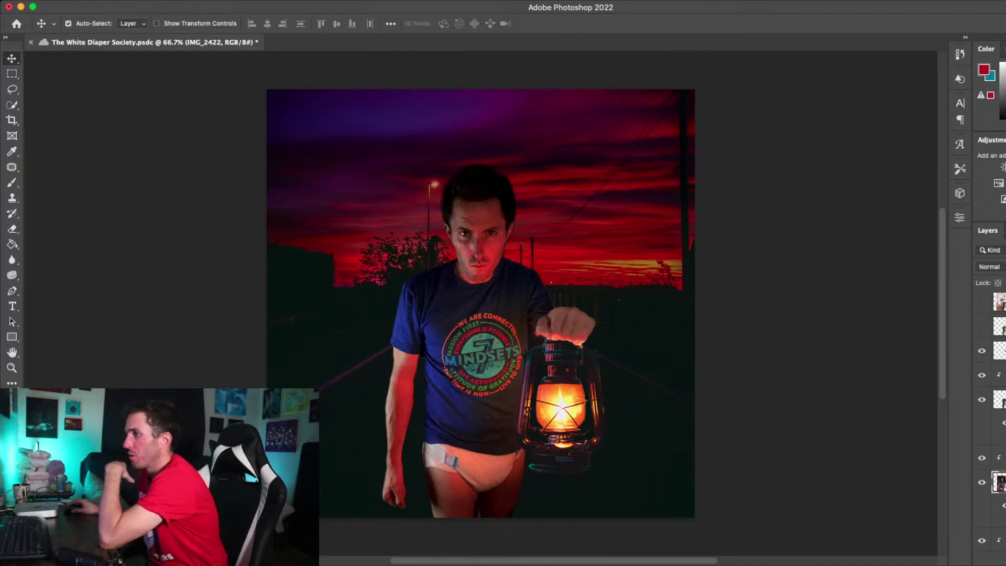
pyautogui.moveTo(480, 336); pyautogui.dragTo(474, 372)
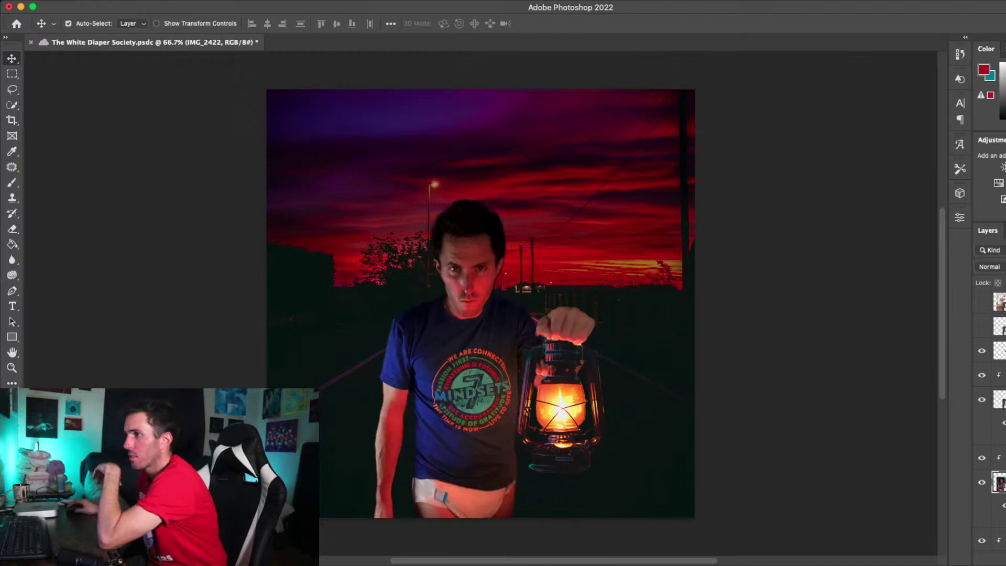
pyautogui.press('super+z')
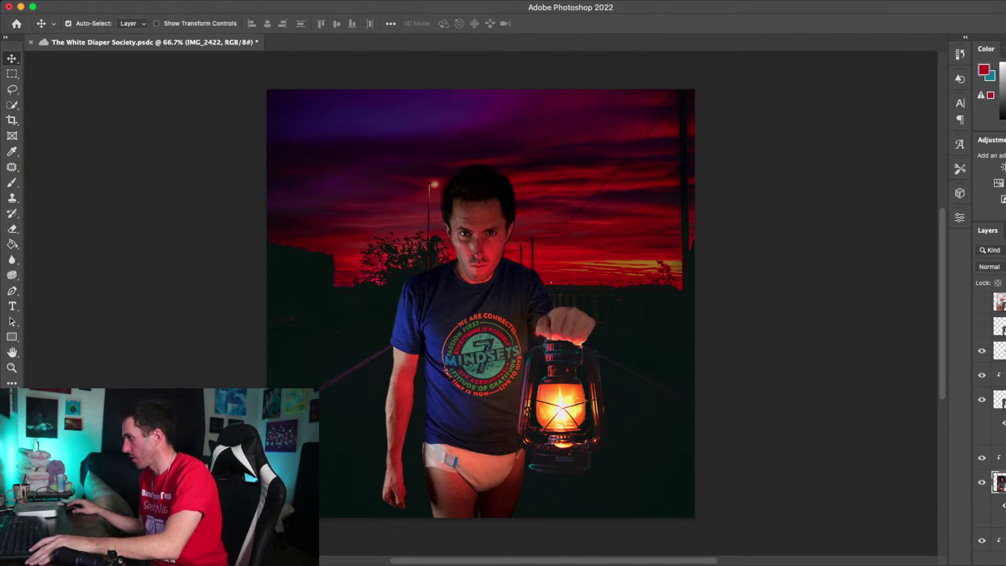
# Transform the man, lantern and hand layers together, scaling them to 97.78% and positioning them at X 563.82 px, Y 607.73 px
pyautogui.keyDown('shift'); pyautogui.click(1002, 350); pyautogui.keyUp('shift')
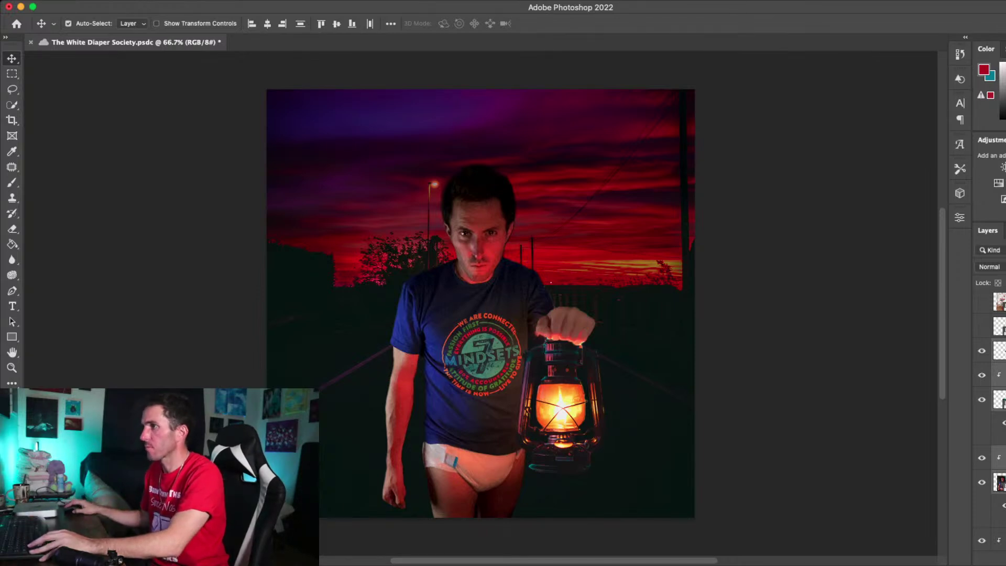
pyautogui.press('super+t')
pyautogui.moveTo(348, 143); pyautogui.dragTo(423, 243)
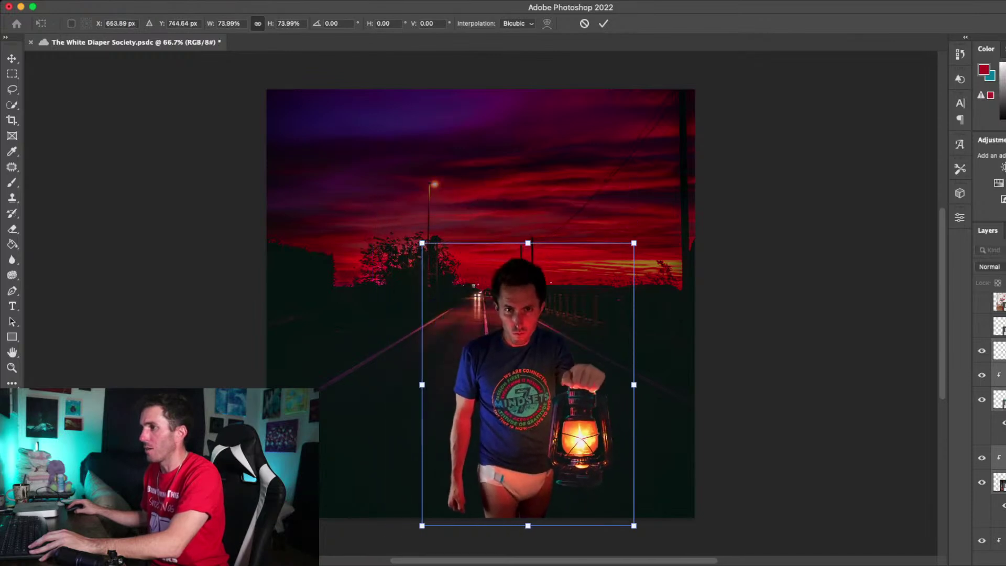
pyautogui.moveTo(524, 383); pyautogui.dragTo(486, 374)
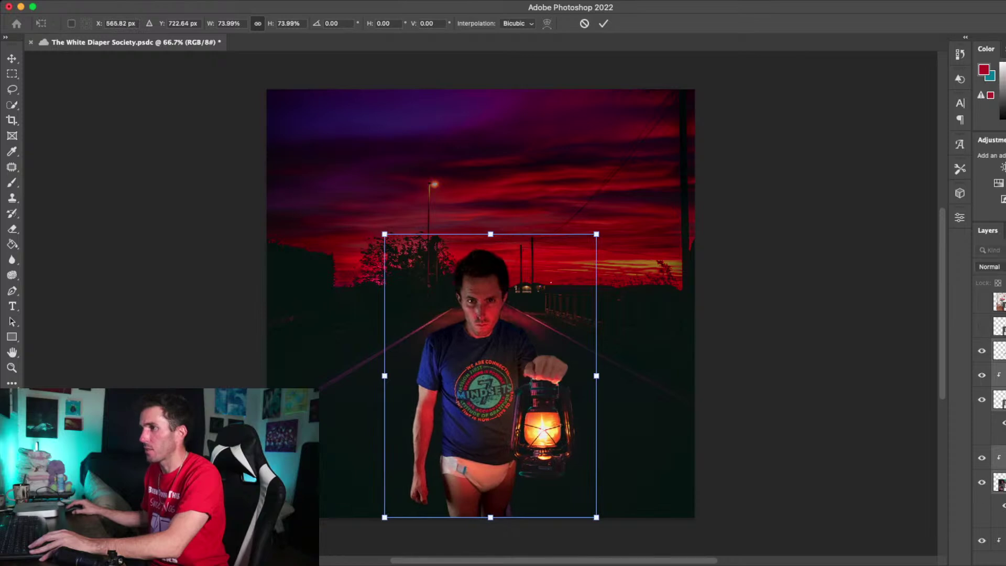
pyautogui.moveTo(384, 235); pyautogui.dragTo(341, 176)
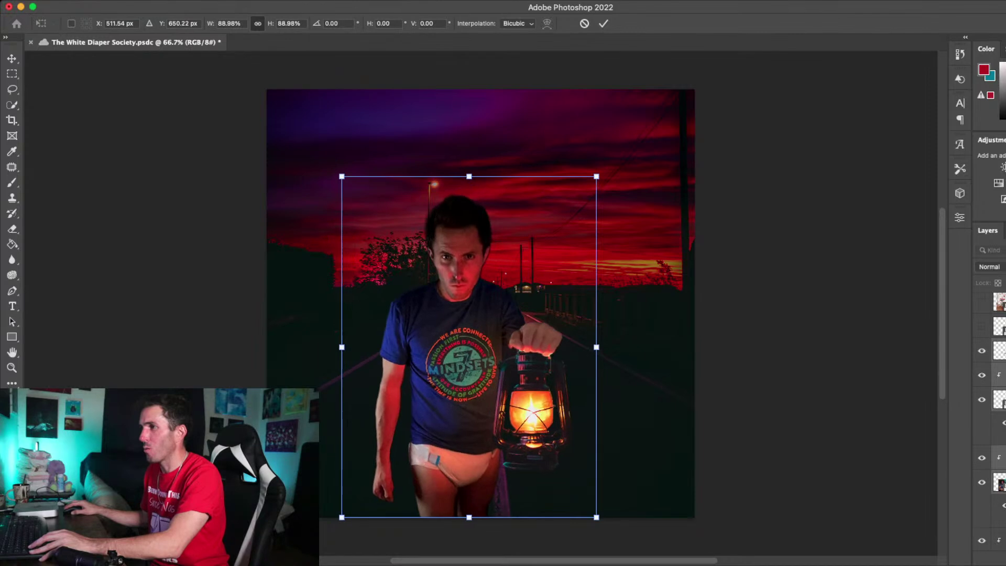
pyautogui.moveTo(451, 314); pyautogui.dragTo(476, 322)
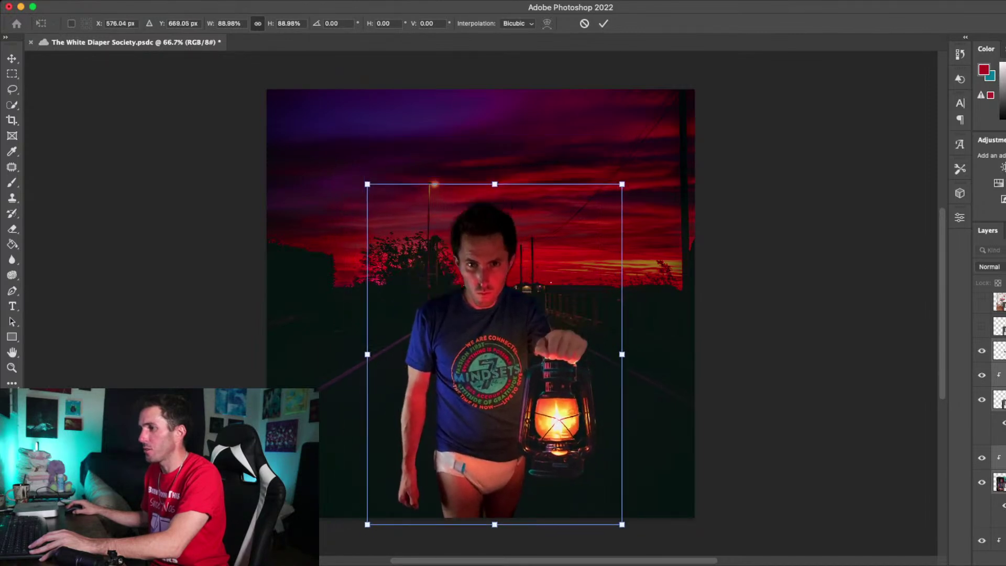
pyautogui.moveTo(367, 184); pyautogui.dragTo(344, 152)
pyautogui.moveTo(446, 294)
pyautogui.mouseDown()
pyautogui.moveTo(443, 281)
pyautogui.moveTo(453, 292)
pyautogui.mouseUp()
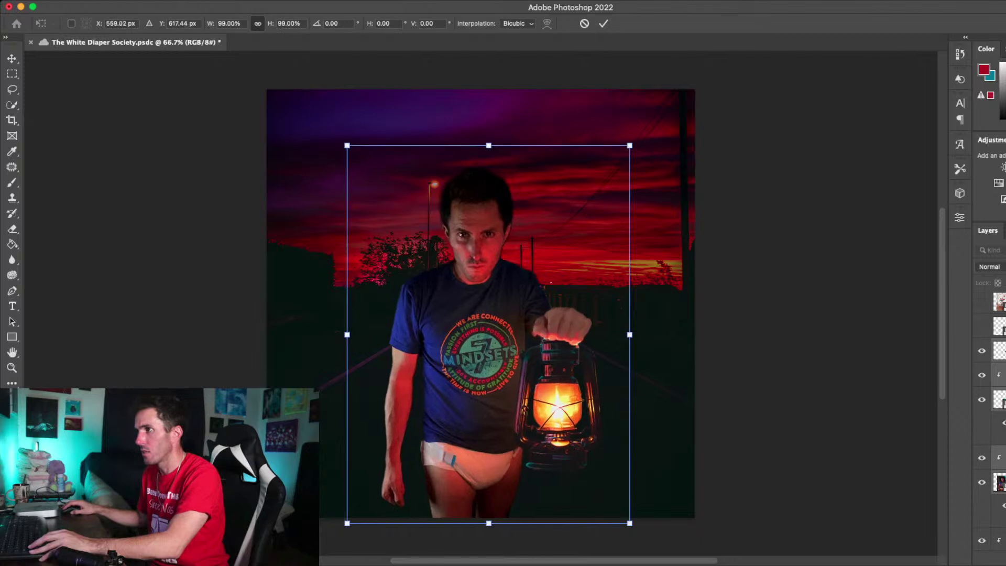
pyautogui.moveTo(452, 292)
pyautogui.mouseDown()
pyautogui.moveTo(434, 272)
pyautogui.moveTo(452, 285)
pyautogui.mouseUp()
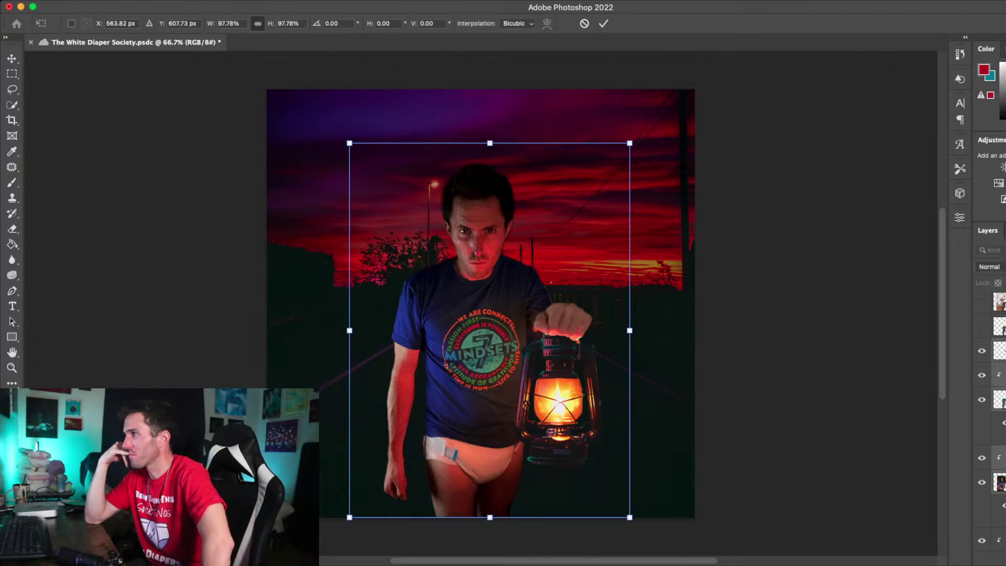
pyautogui.press('Return')
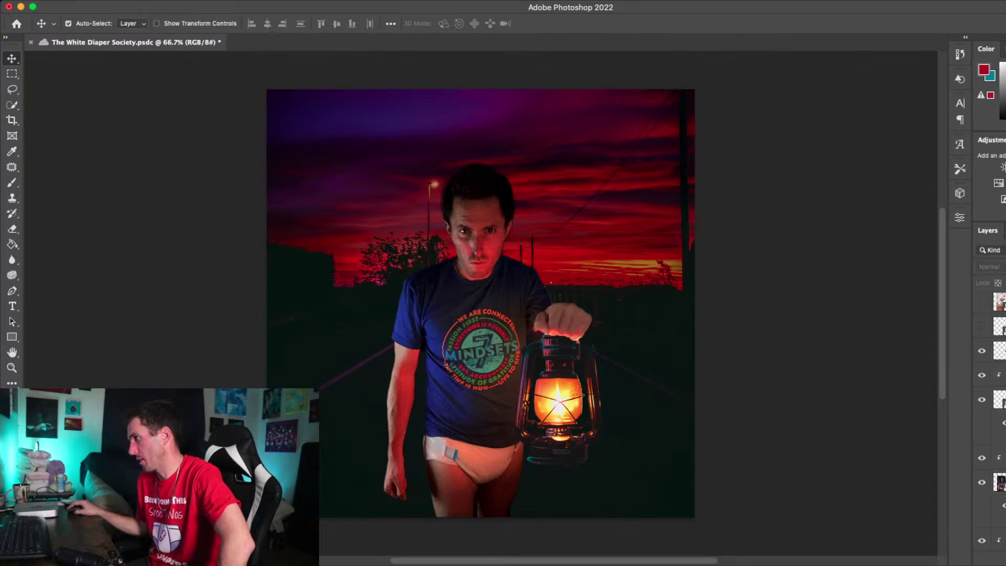
# Open and reopen the Neural Filters on the man cutout to examine the Harmonization filter and its settings
pyautogui.click(1000, 400)
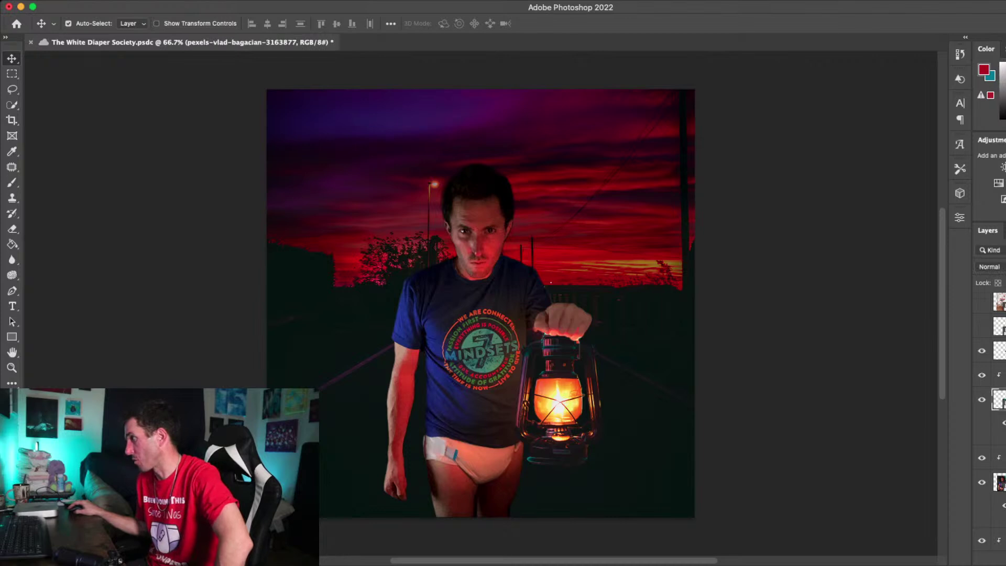
pyautogui.scroll(-1, 991, 409)
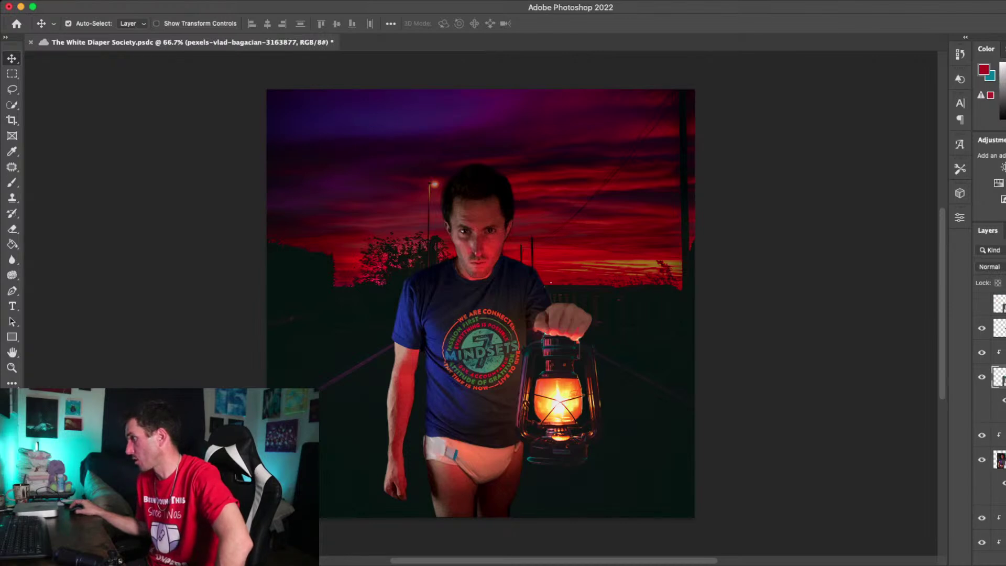
pyautogui.doubleClick(1002, 413)
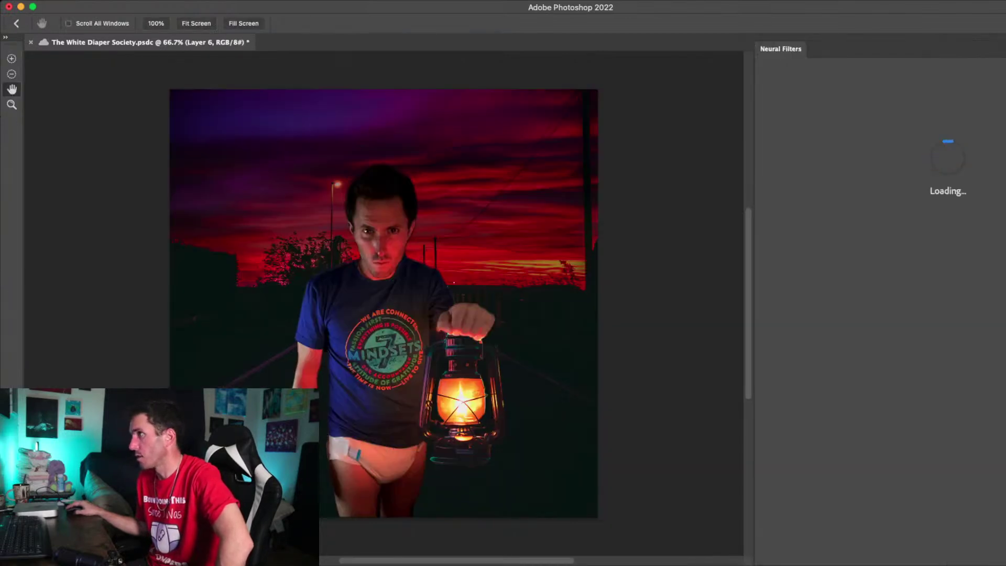
pyautogui.click(894, 346)
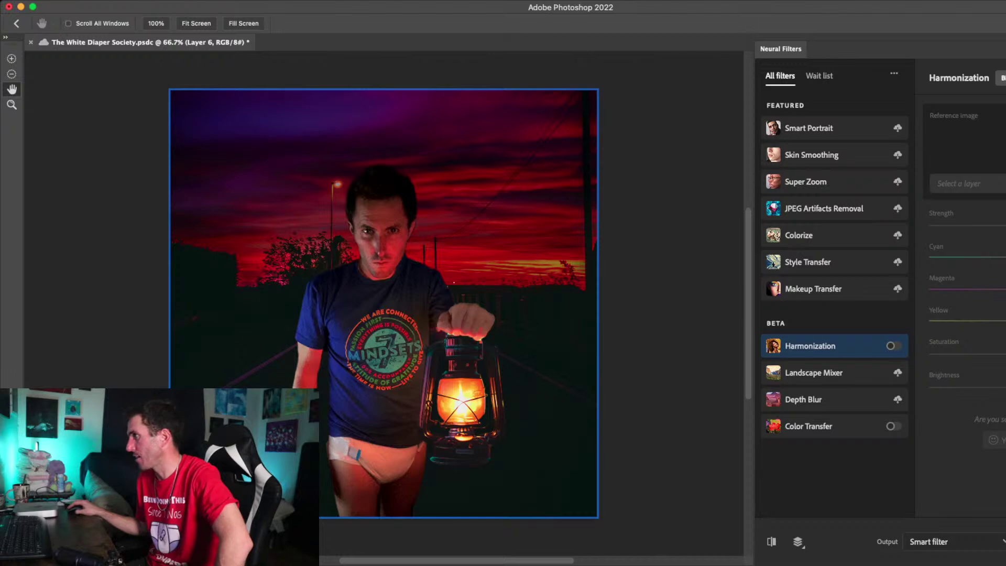
pyautogui.press('Escape')
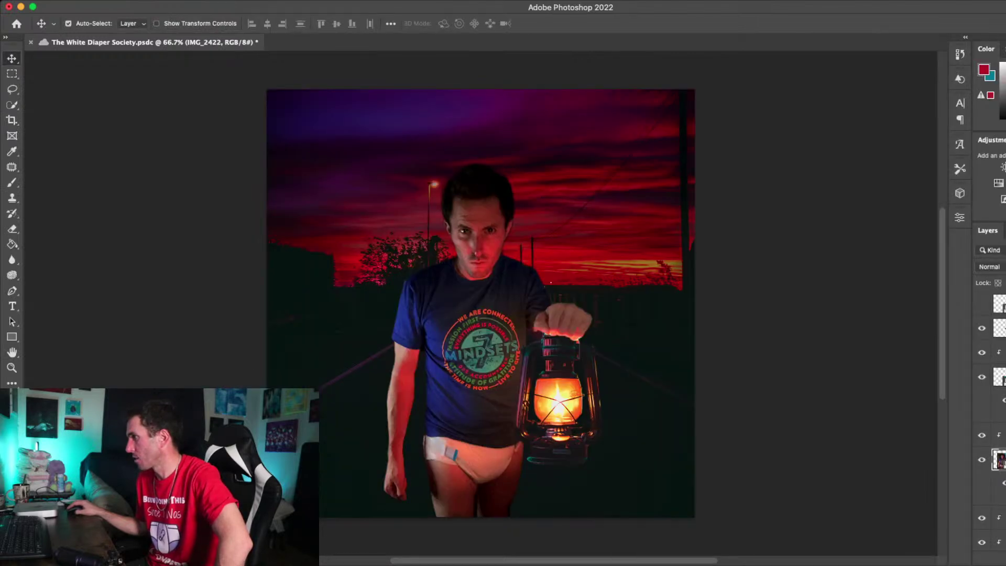
pyautogui.press('ctrl+super+f')
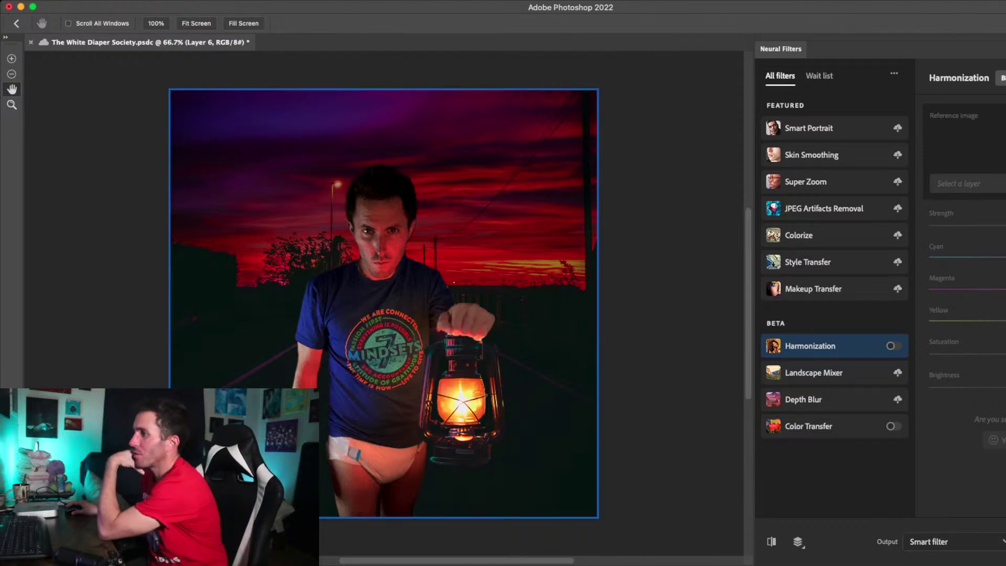
# Close the Neural Filters without applying changes and select the two curves adjustment layers clipped to the lantern and the man
pyautogui.press('Escape')
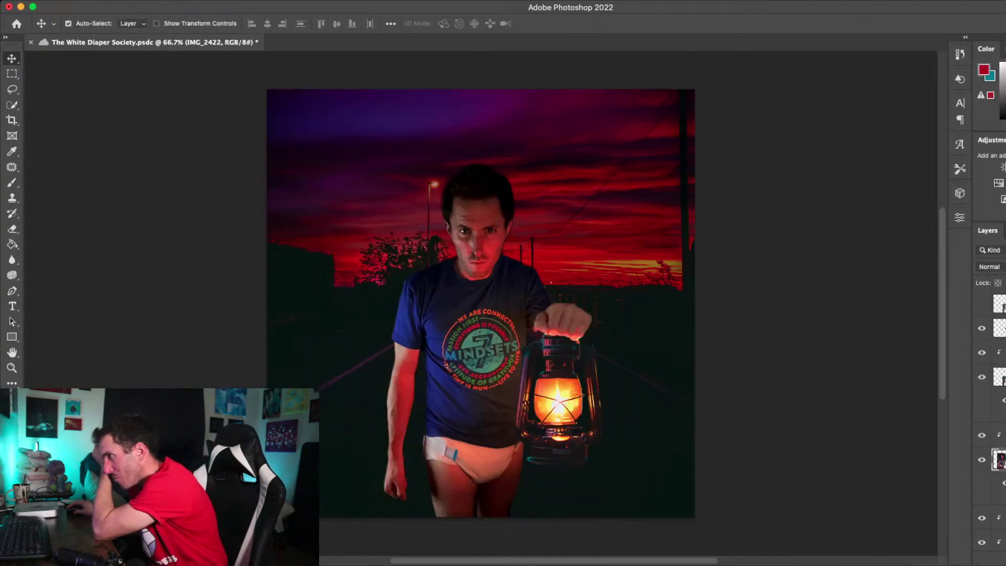
pyautogui.scroll(1, 991, 393)
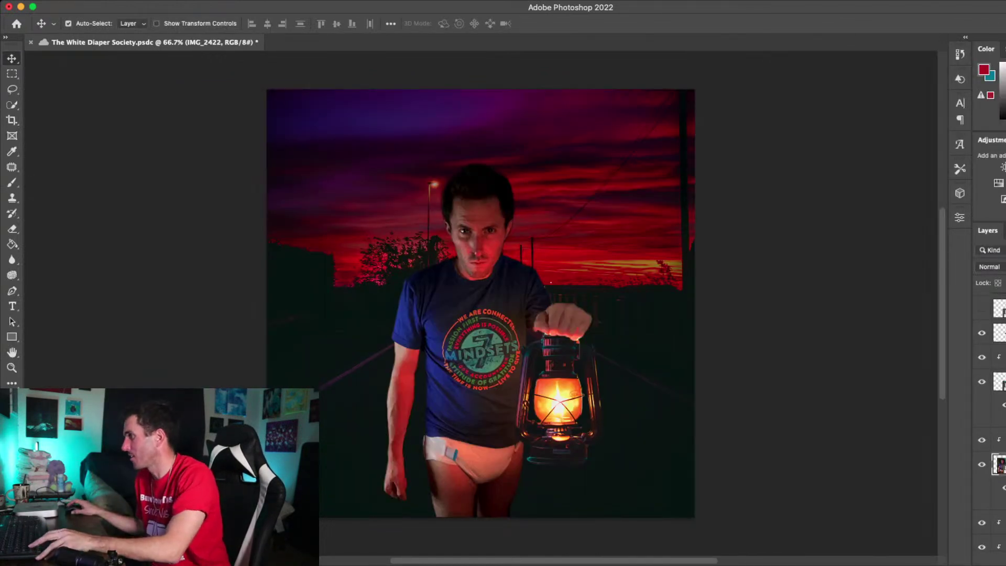
pyautogui.click(998, 357)
pyautogui.keyDown('super'); pyautogui.click(998, 440); pyautogui.keyUp('super')
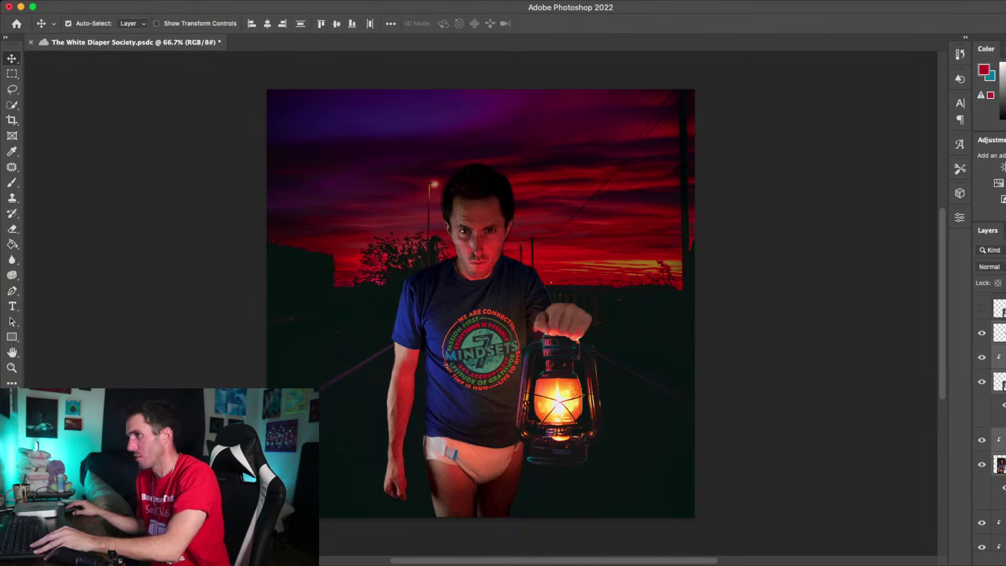
pyautogui.moveTo(481, 349); pyautogui.dragTo(389, 349)
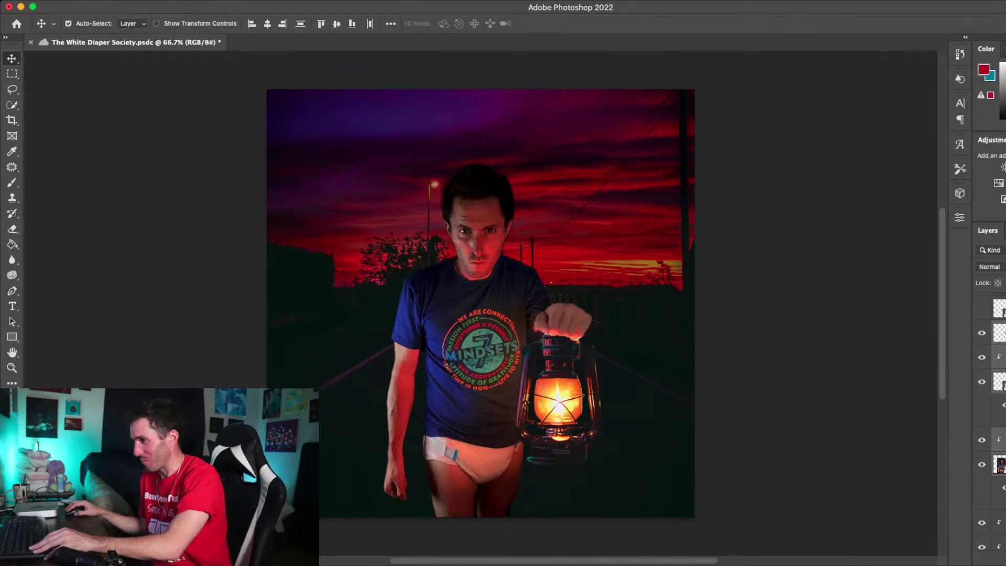
# Save the document and clear the layer selection
pyautogui.press('super+Tab')
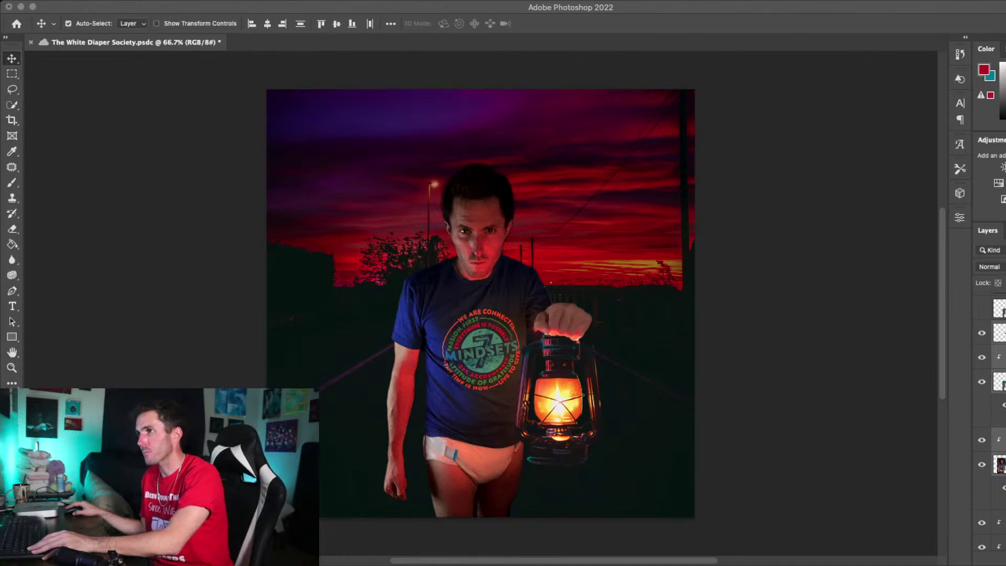
pyautogui.press('super+s')
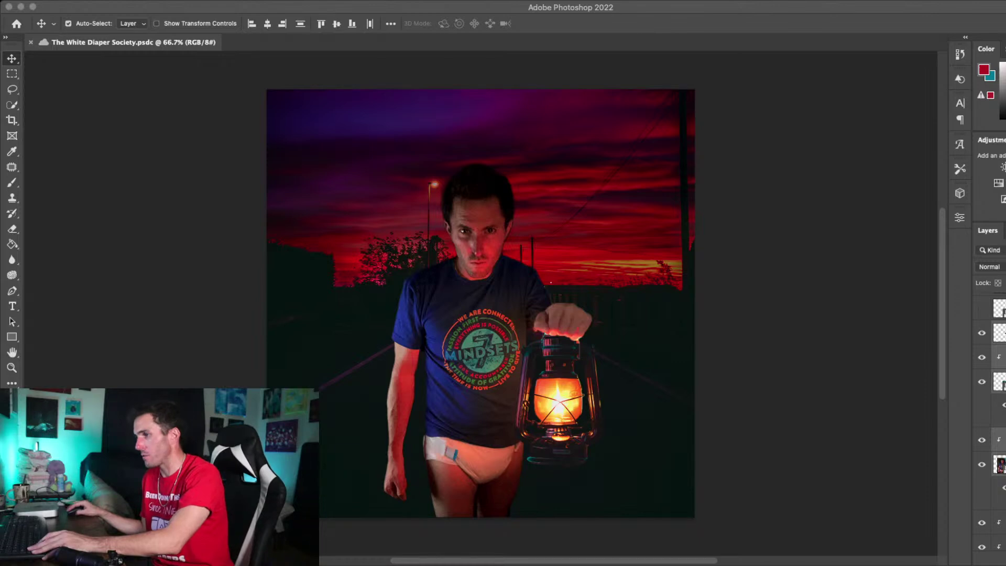
pyautogui.press('super+Tab')
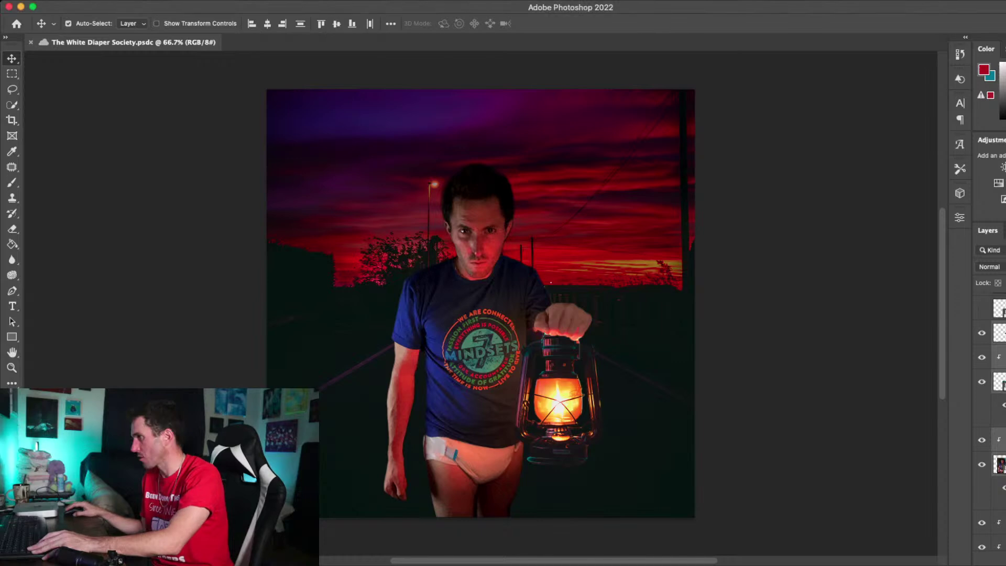
pyautogui.click(818, 304)
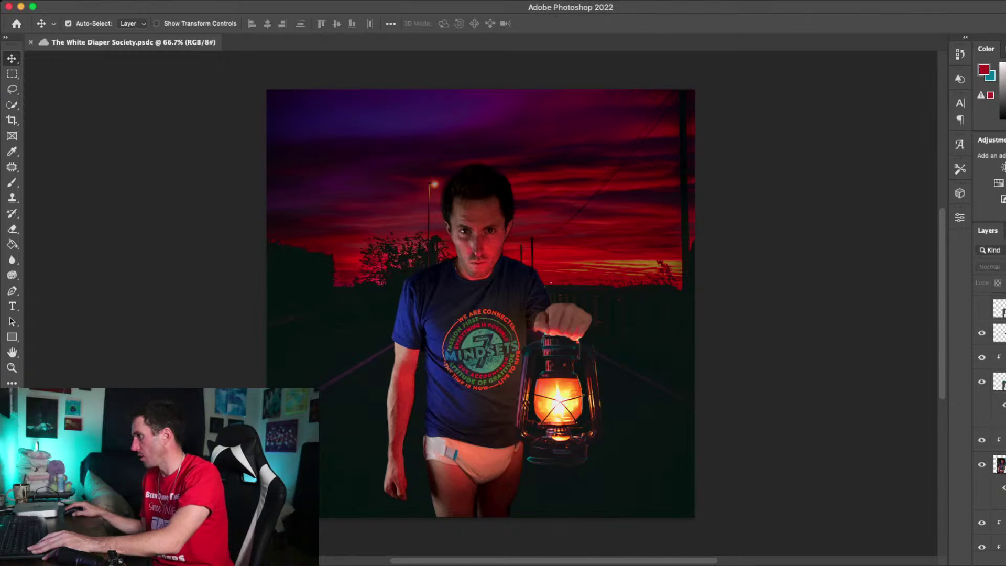
# Open Neural Filters on the man cutout, then download and enable JPEG Artifacts Removal at High strength
pyautogui.click(1001, 357)
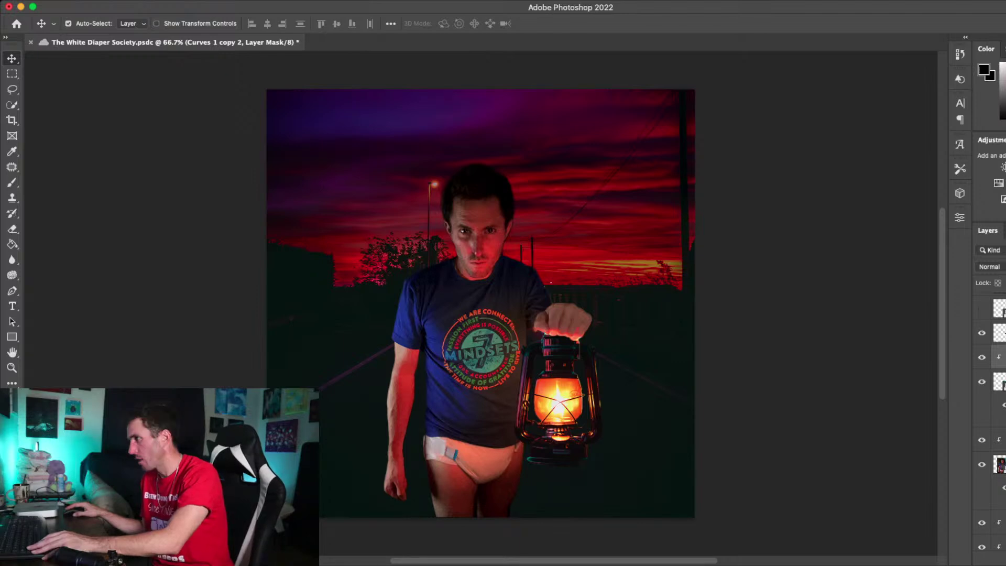
pyautogui.click(1000, 464)
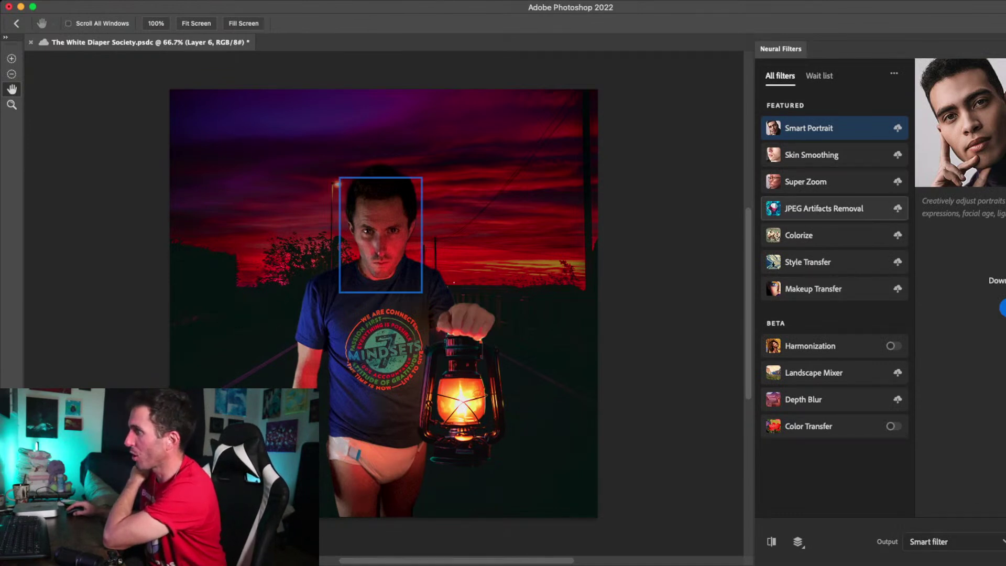
pyautogui.click(825, 208)
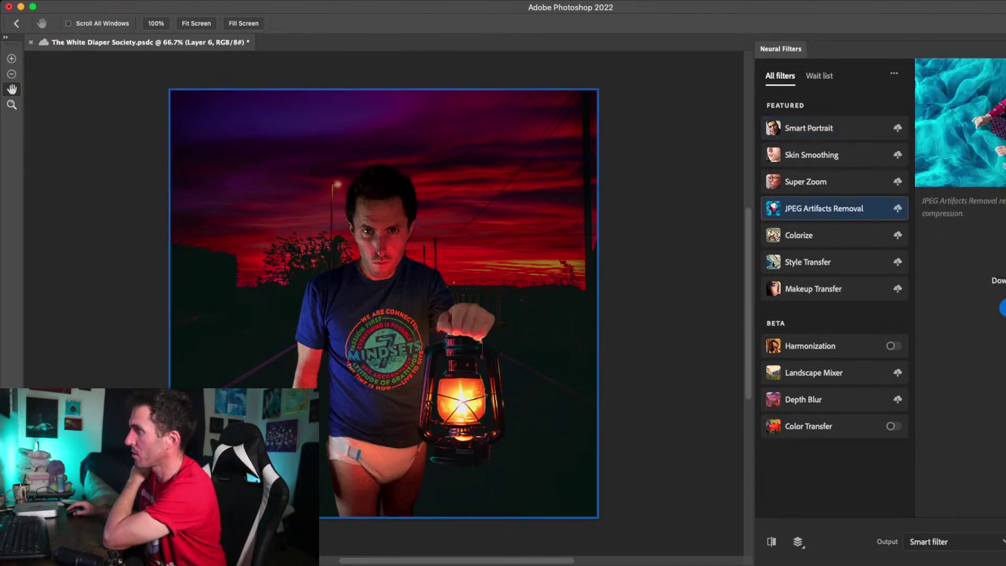
pyautogui.click(898, 208)
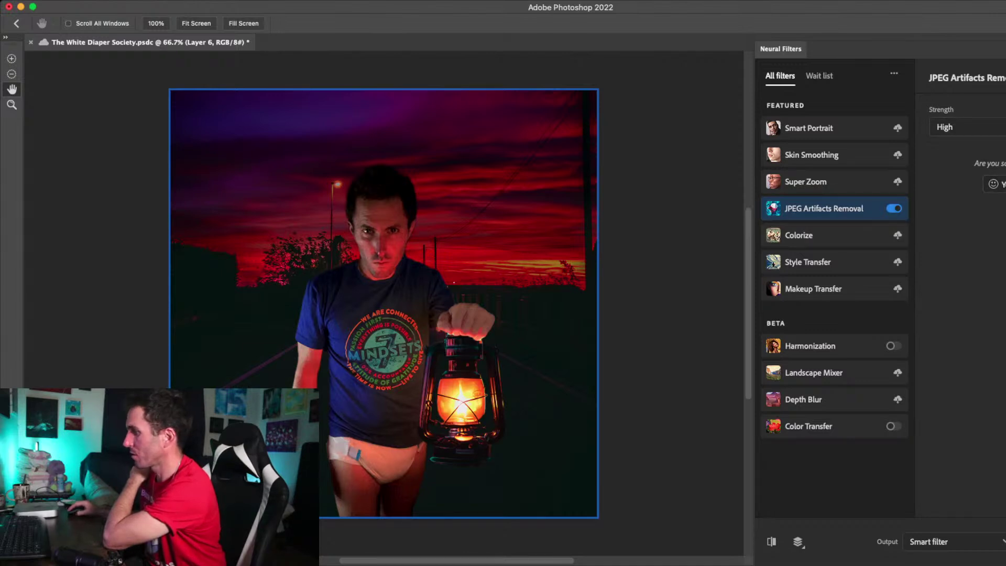
# Compare the JPEG Artifacts Removal preview with the original several times and apply the filter as a smart filter
pyautogui.click(771, 542)
pyautogui.click(772, 542)
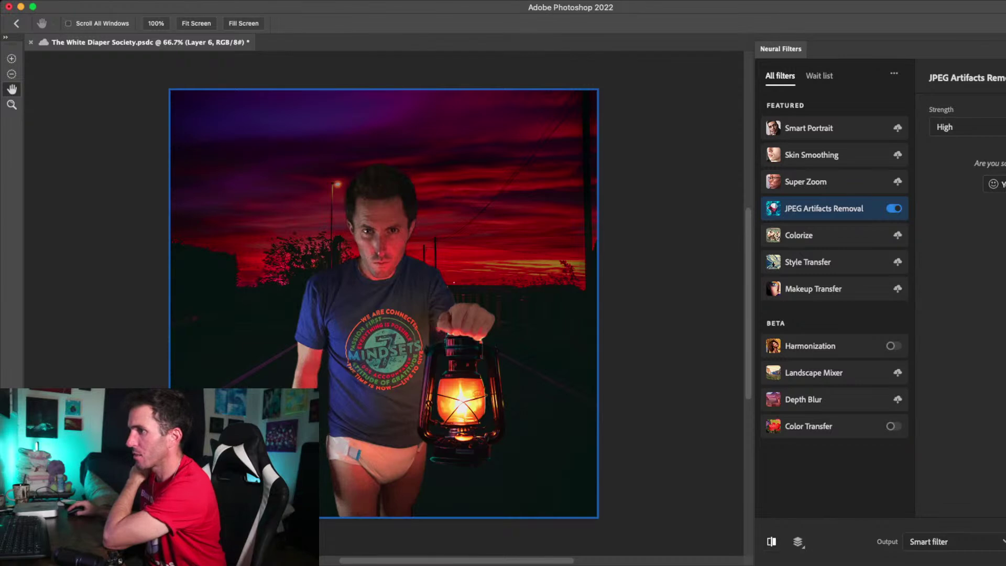
pyautogui.click(772, 542)
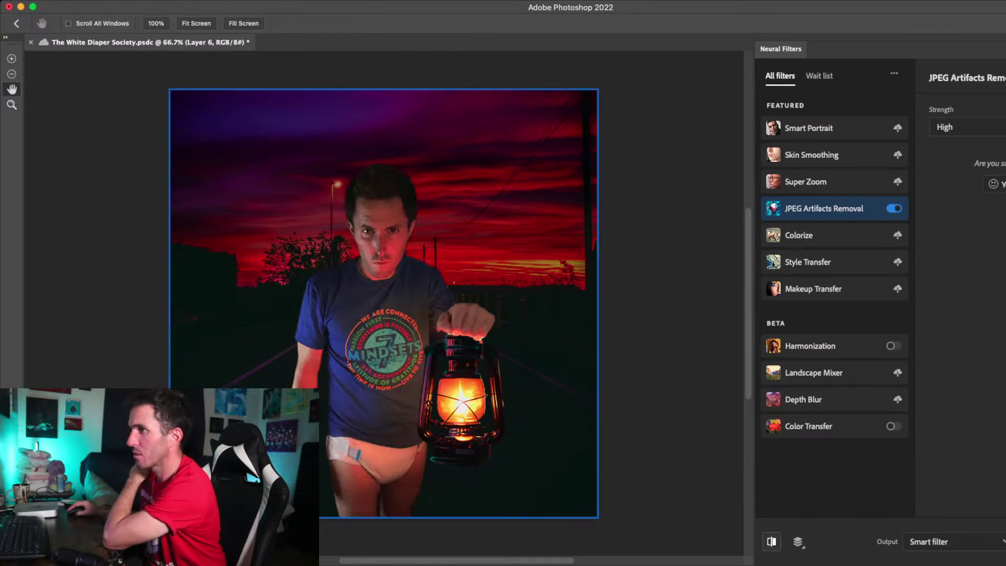
pyautogui.click(771, 542)
pyautogui.click(772, 542)
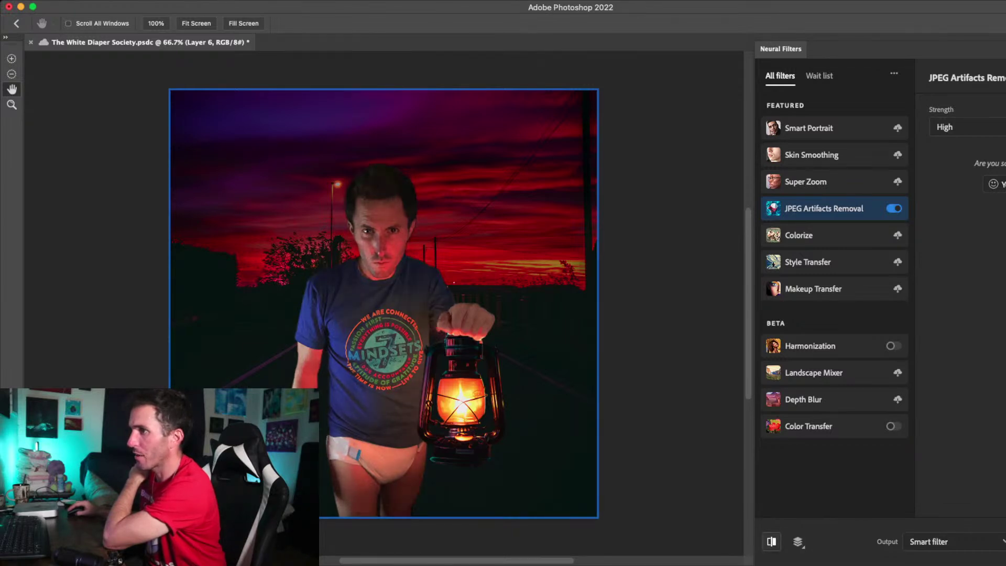
pyautogui.click(771, 542)
pyautogui.click(771, 542)
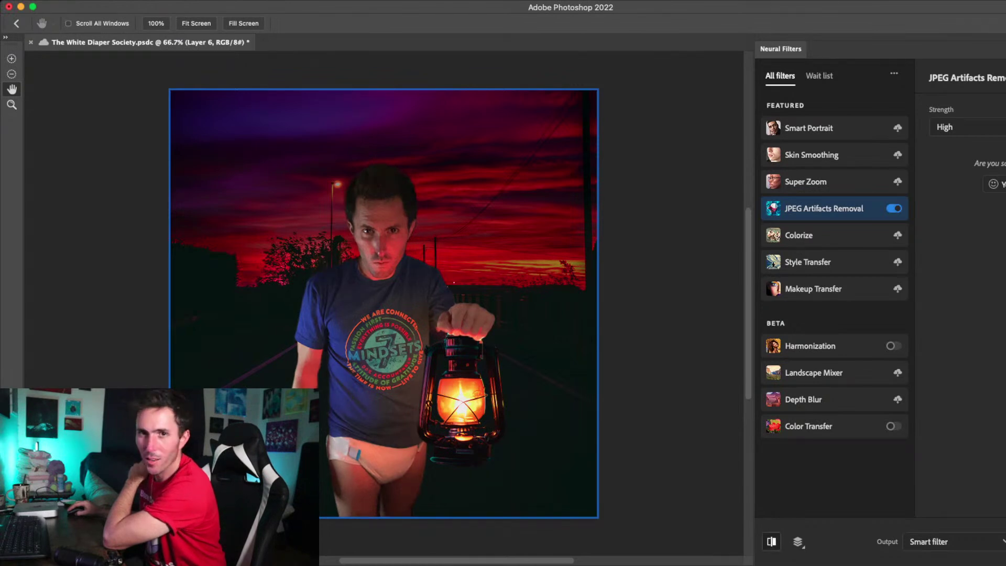
pyautogui.click(772, 543)
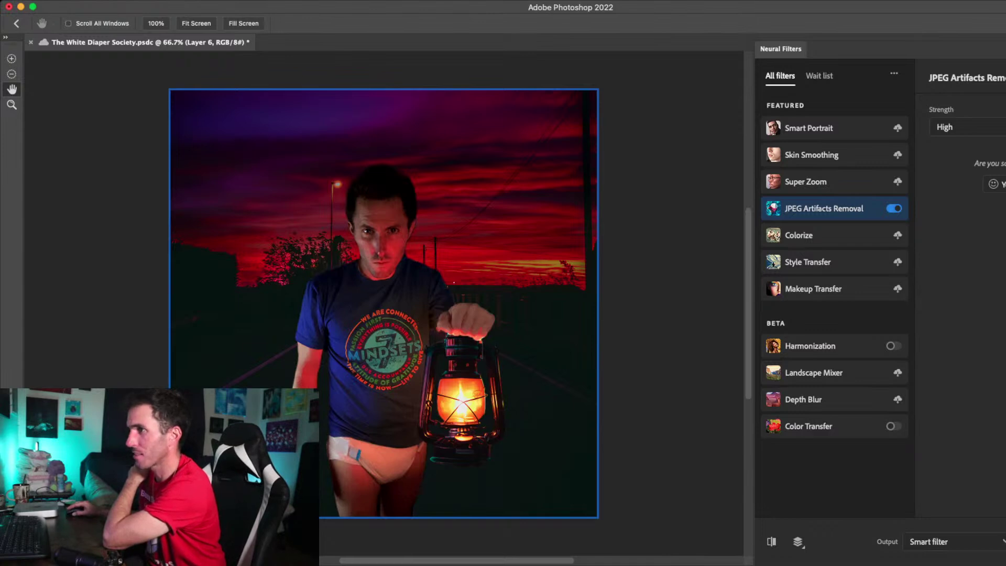
pyautogui.press('Return')
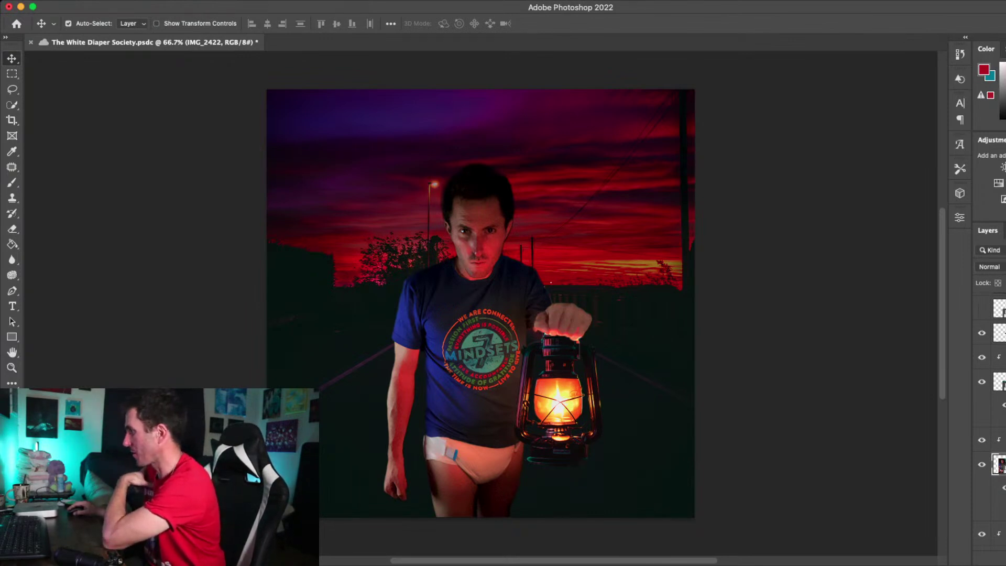
# Review the curves adjustments of the man and lantern, the background photo and the background's own curves adjustment
pyautogui.click(1000, 440)
pyautogui.click(1000, 357)
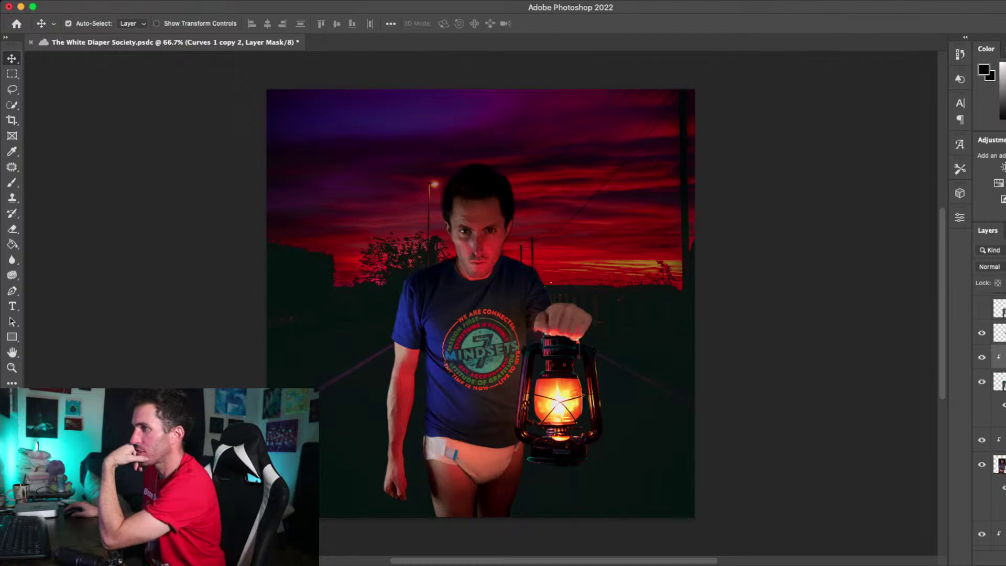
pyautogui.scroll(-5, 994, 419)
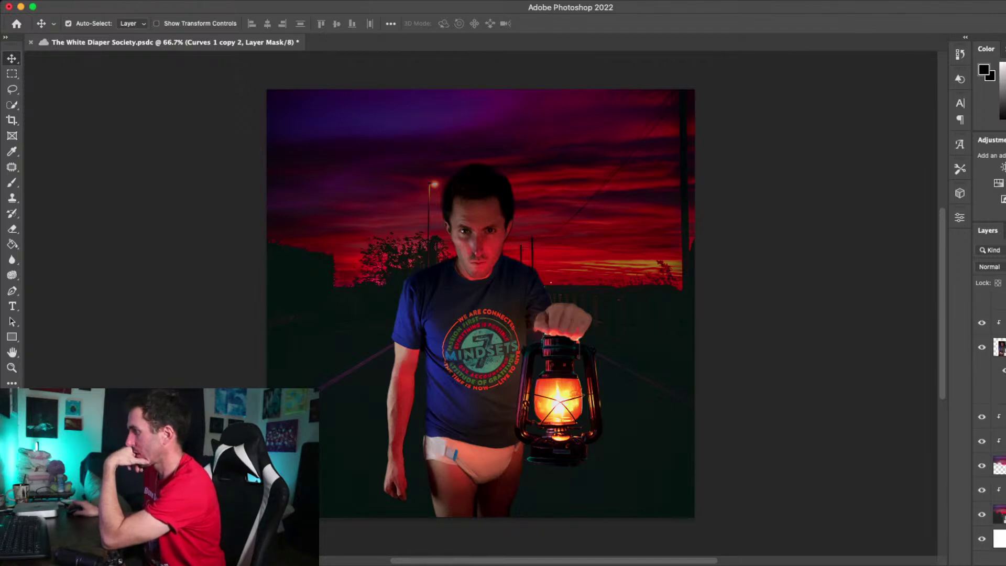
pyautogui.click(999, 514)
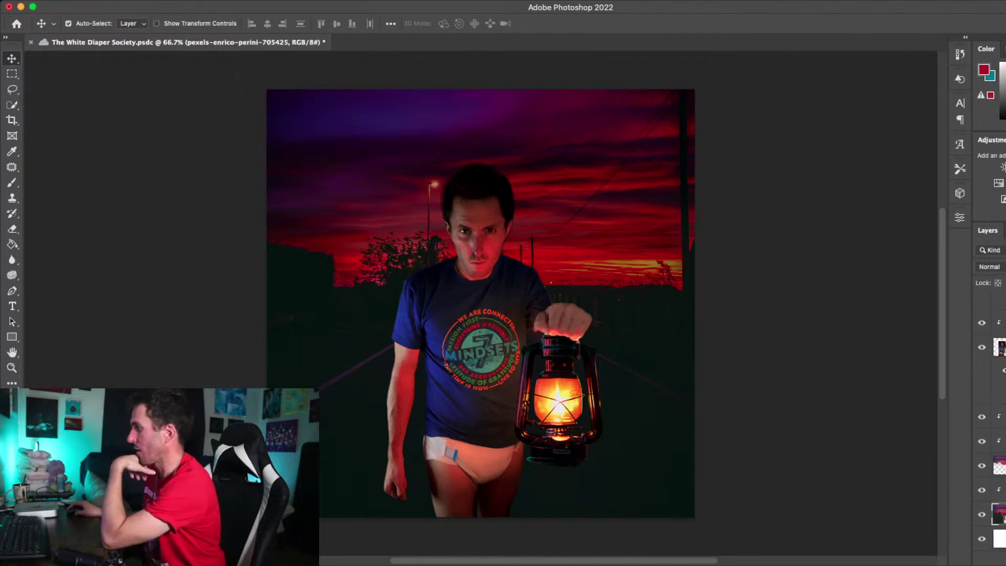
pyautogui.click(1000, 490)
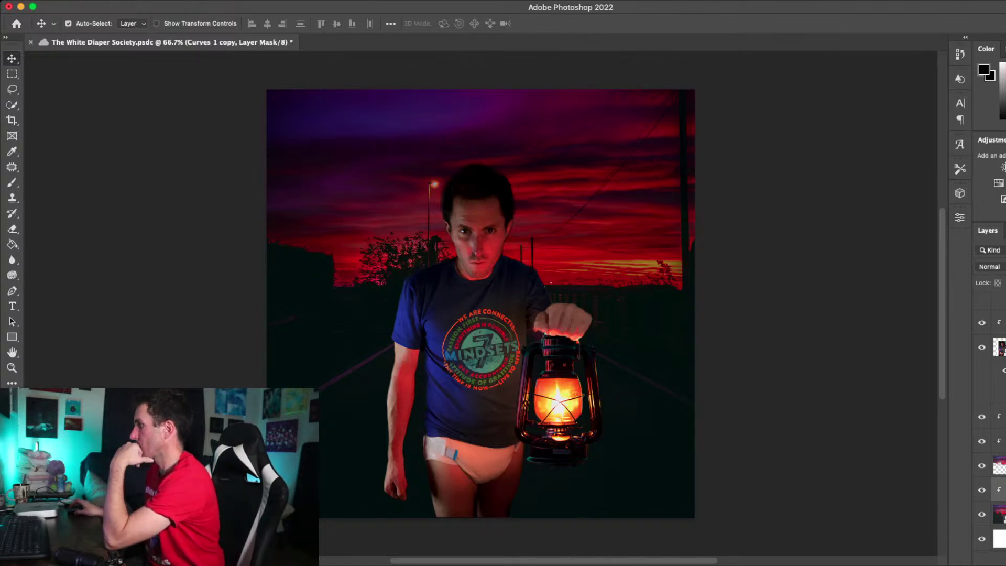
pyautogui.scroll(3, 998, 420)
pyautogui.scroll(3, 998, 419)
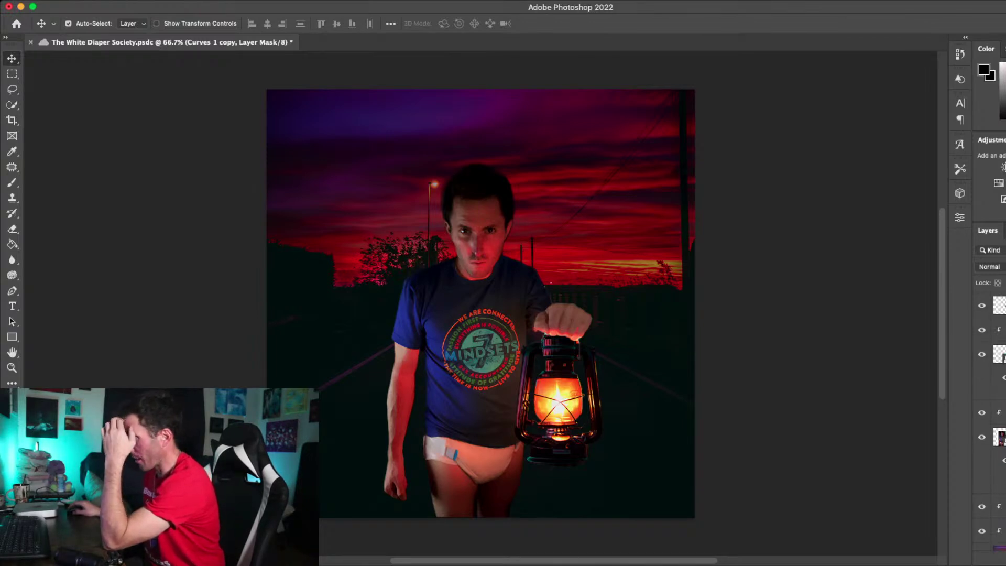
# With Layer 2 selected, sample an orange from the lantern's glow and create a solid color fill layer with it
pyautogui.click(1000, 354)
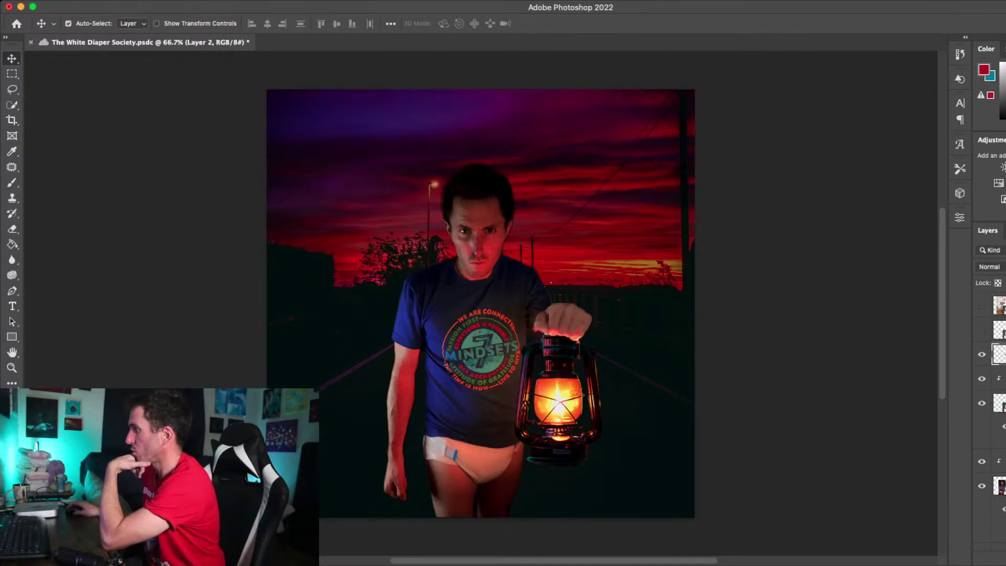
pyautogui.hotkey('alt', 'BackSpace')
pyautogui.press('i')
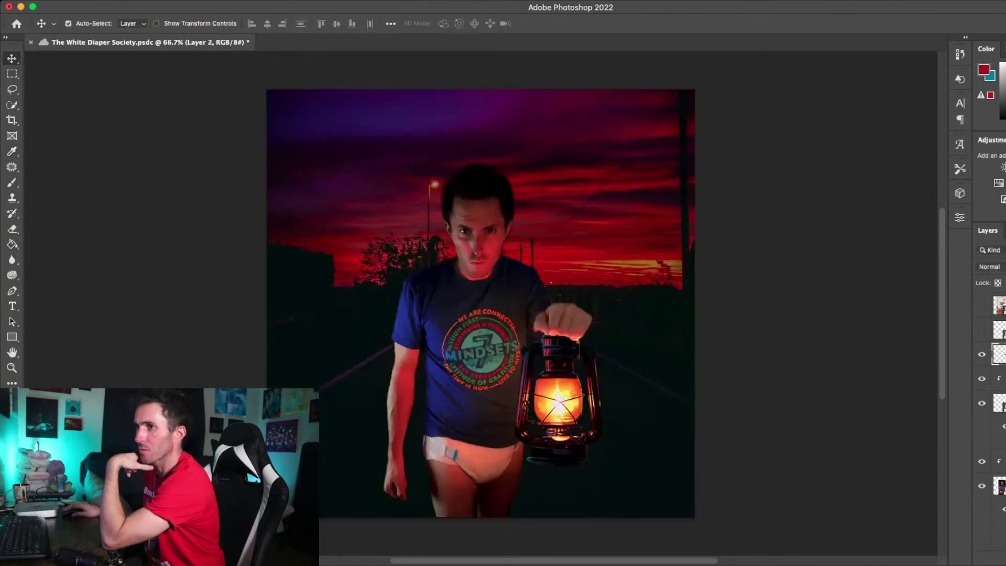
pyautogui.press('b')
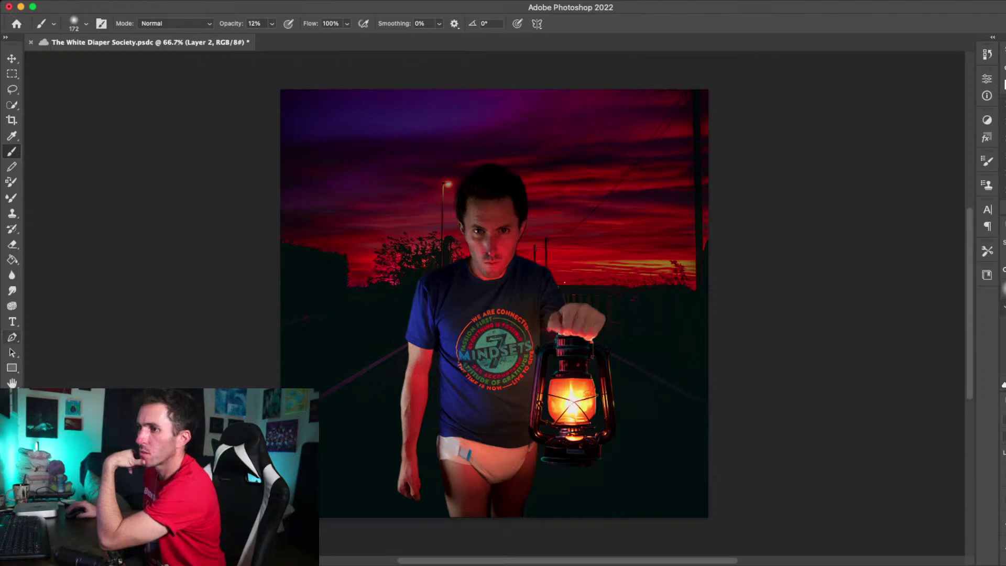
pyautogui.click(12, 135)
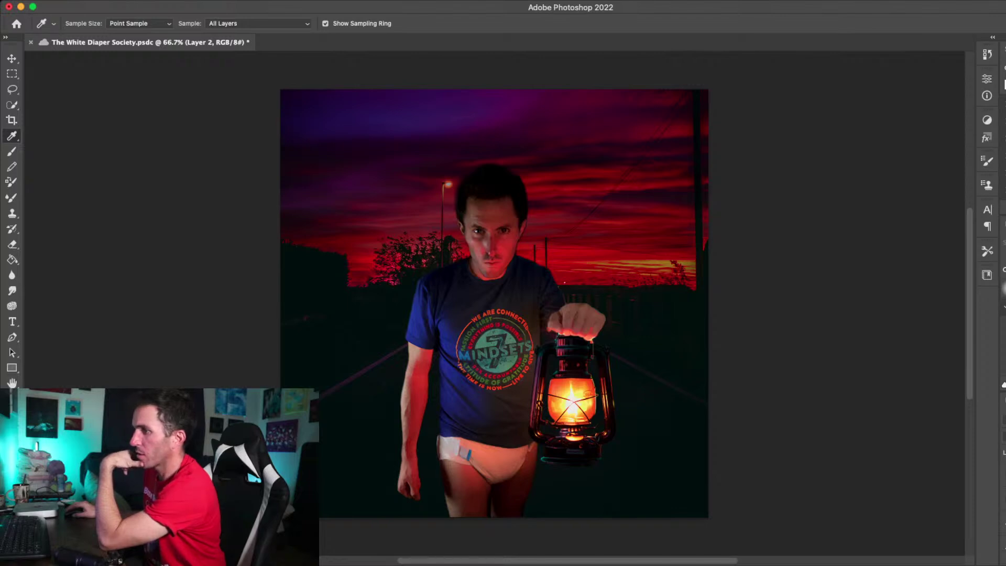
pyautogui.click(554, 382)
pyautogui.click(554, 382)
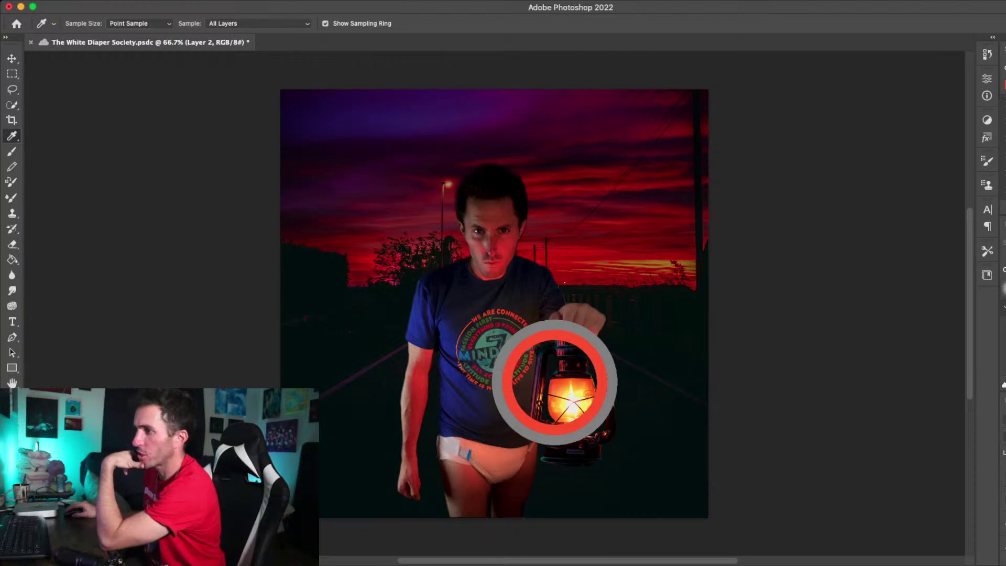
pyautogui.moveTo(555, 383); pyautogui.dragTo(554, 381)
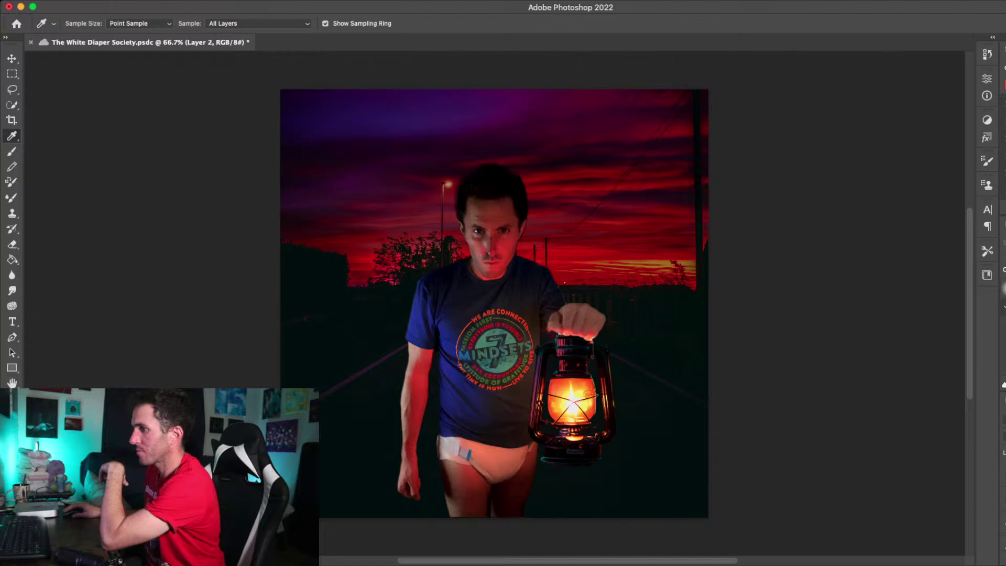
pyautogui.moveTo(566, 395); pyautogui.dragTo(564, 391)
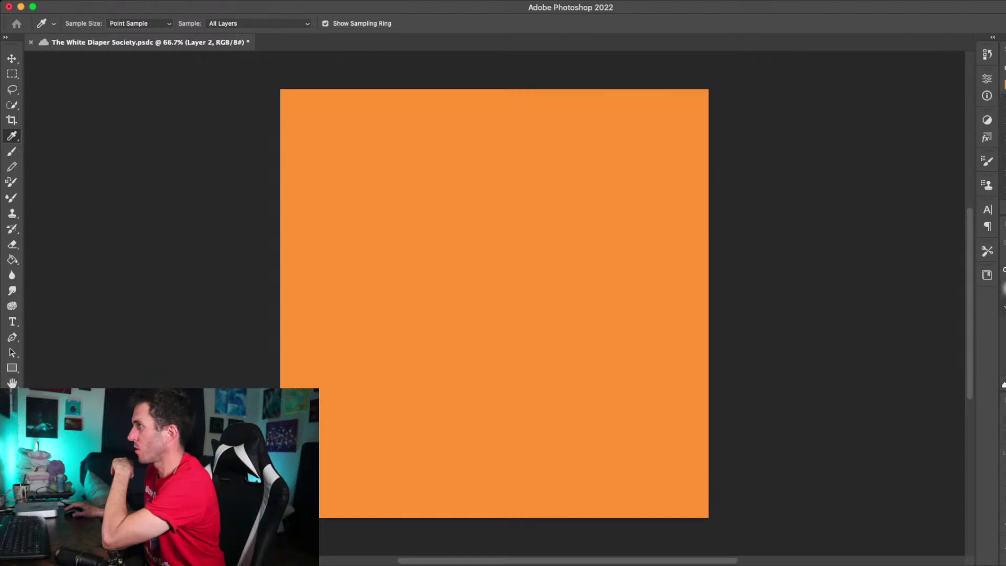
pyautogui.press('Return')
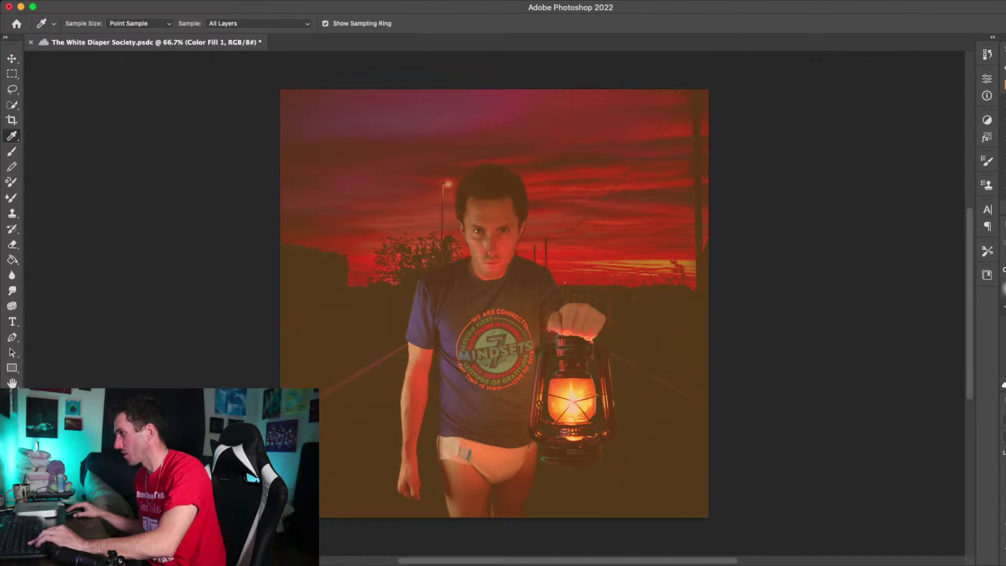
# Fill the mask of the orange Color Fill 1 layer with the Paint Bucket so that it hides the orange completely
pyautogui.press('Return')
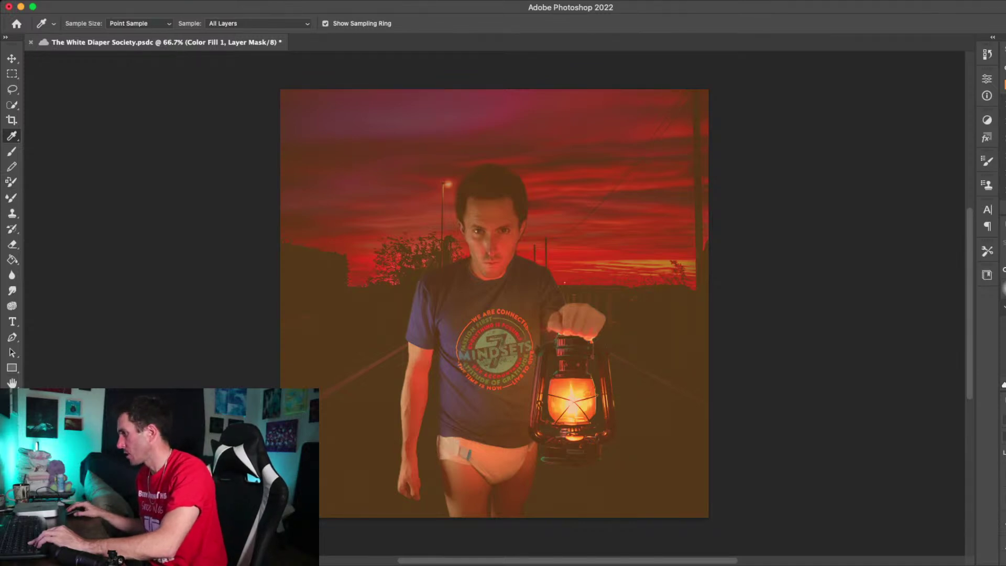
pyautogui.press('super+2')
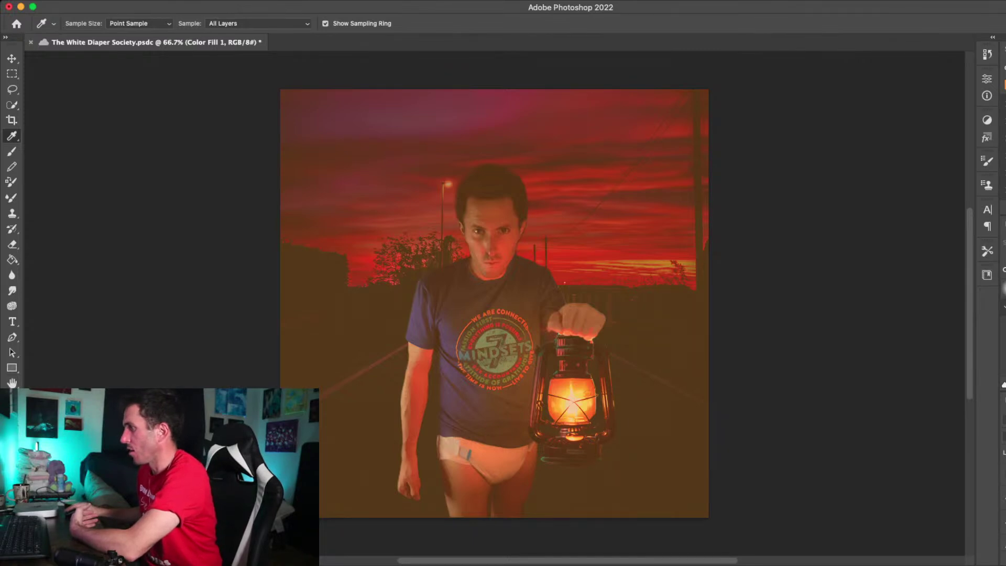
pyautogui.press('super+backslash')
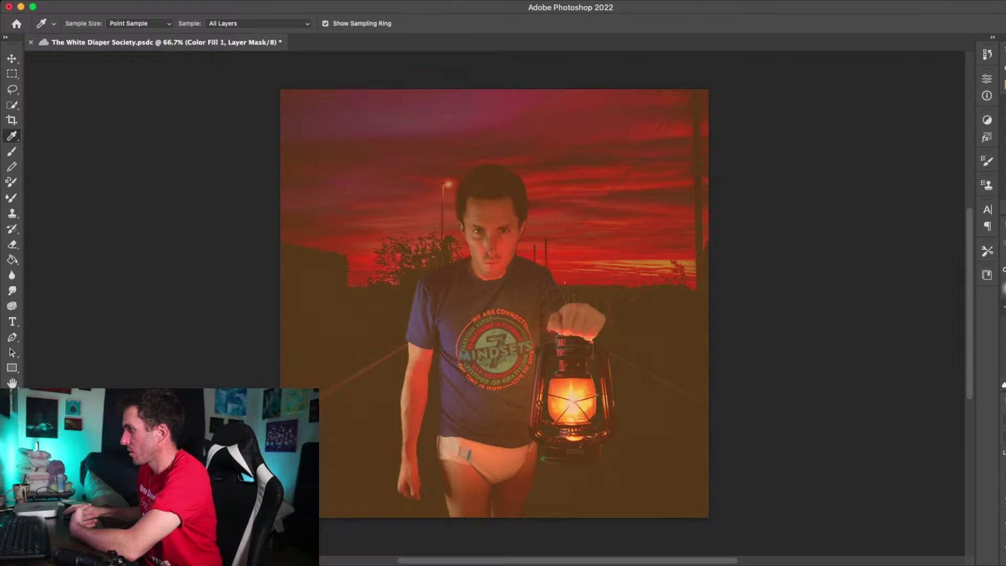
pyautogui.press('alt+super+r')
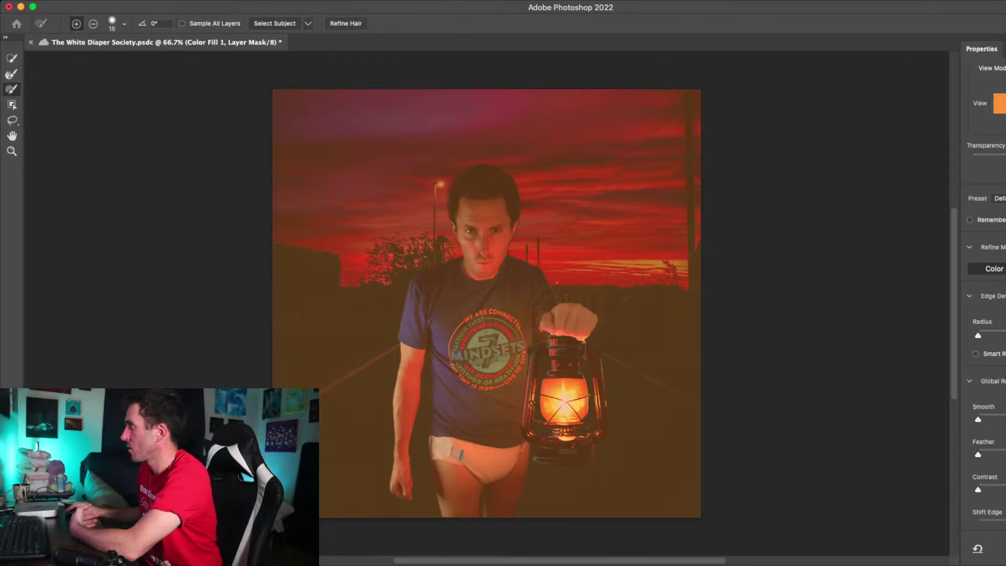
pyautogui.press('Escape')
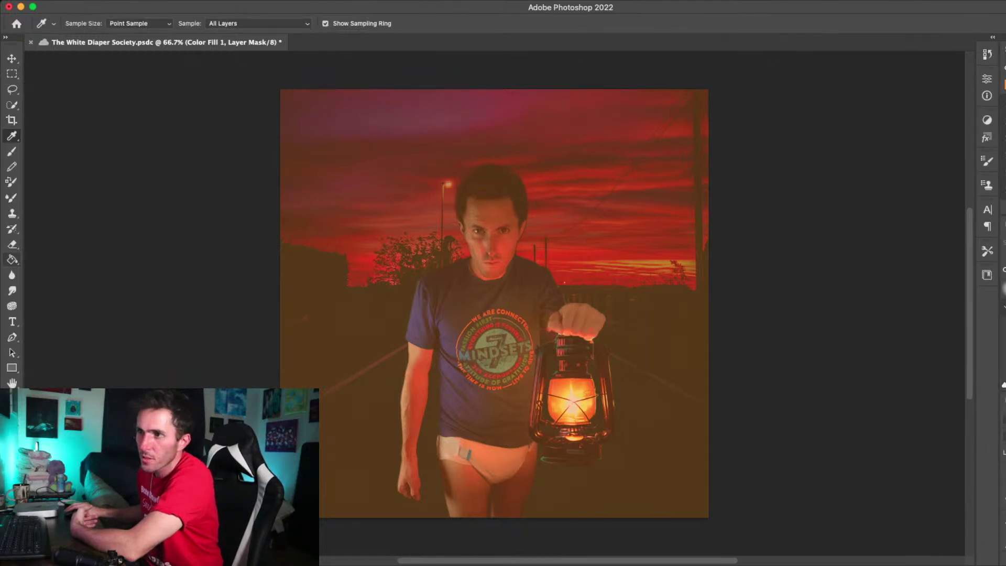
pyautogui.click(12, 259)
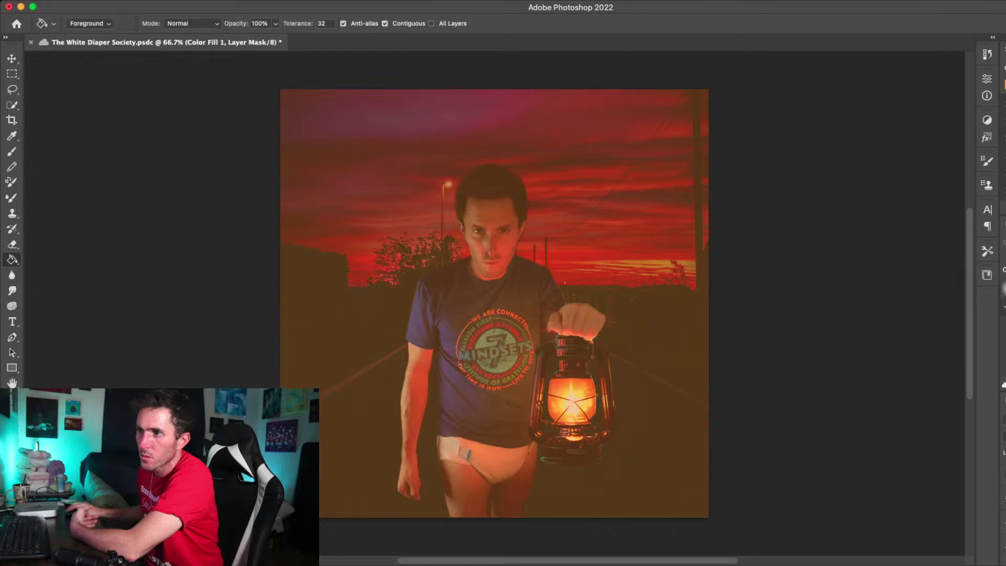
pyautogui.click(589, 393)
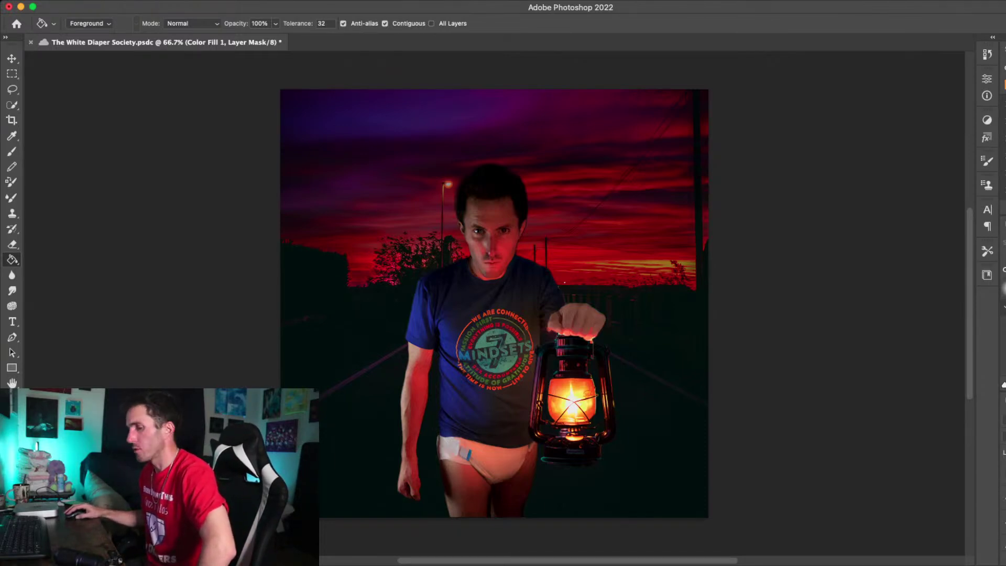
pyautogui.press('i')
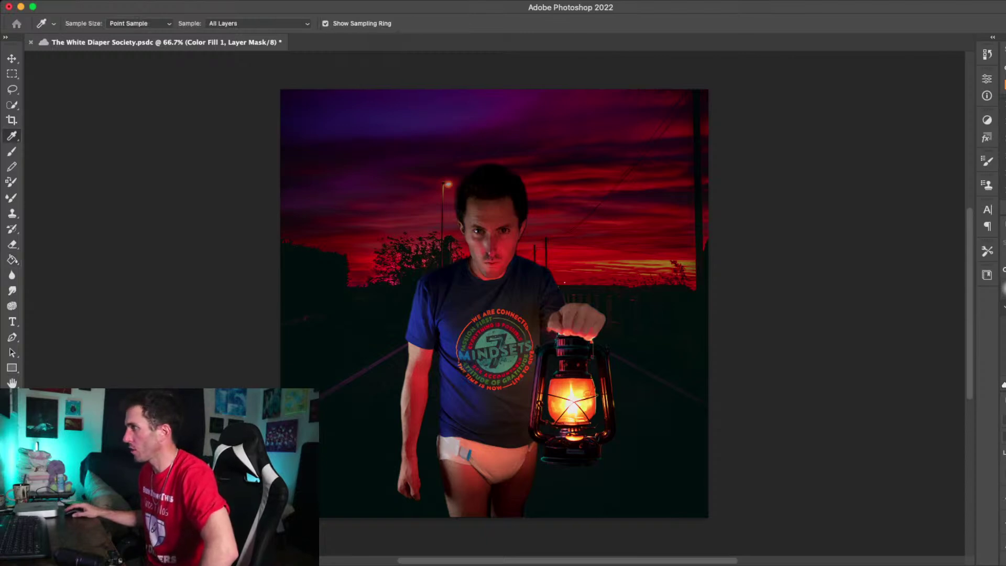
pyautogui.press('g')
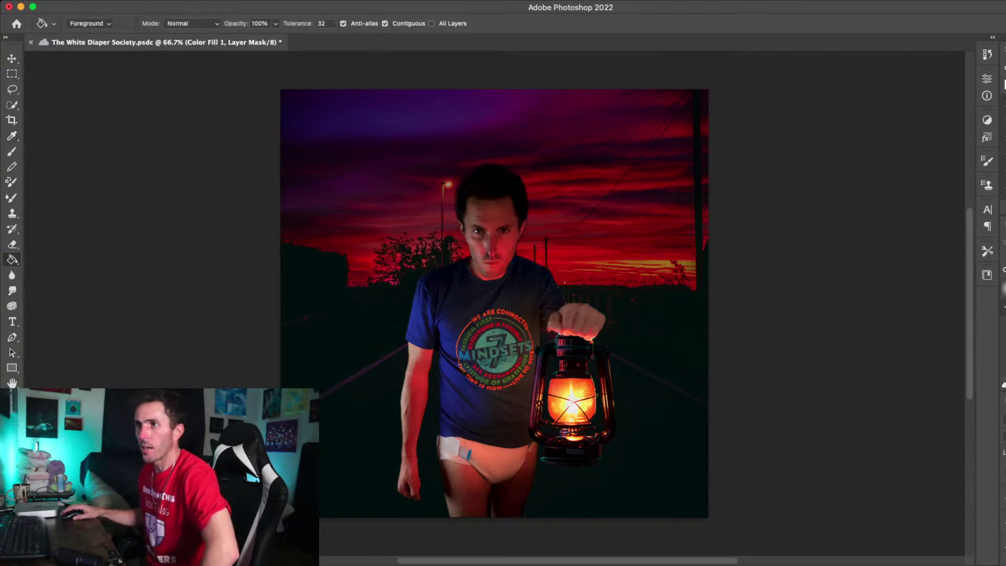
# Take the Brush for the fill layer's mask, reduce its size to 89 and set its opacity to 10%
pyautogui.press('b')
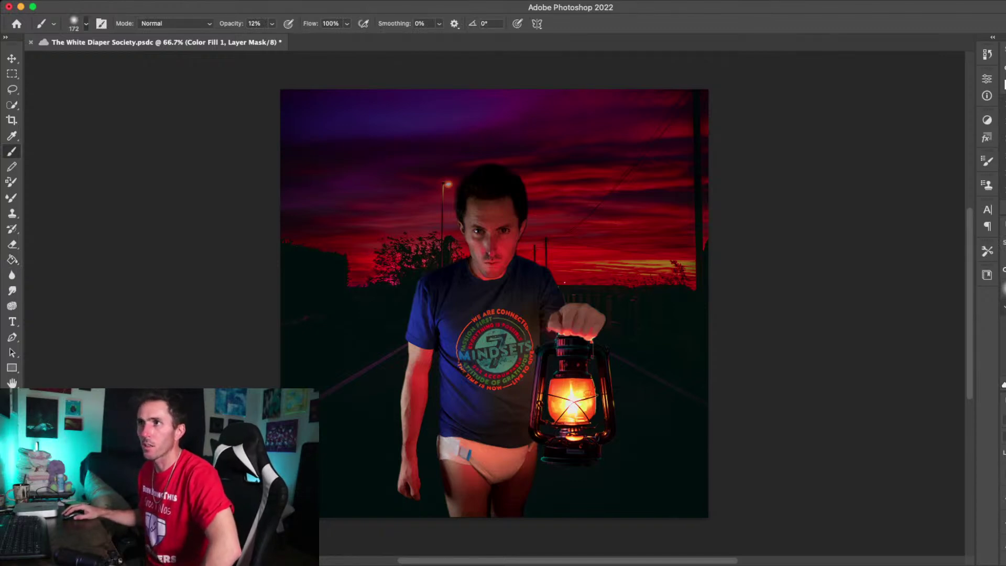
pyautogui.press('[')
pyautogui.press('[')
pyautogui.press('[')
pyautogui.press('[')
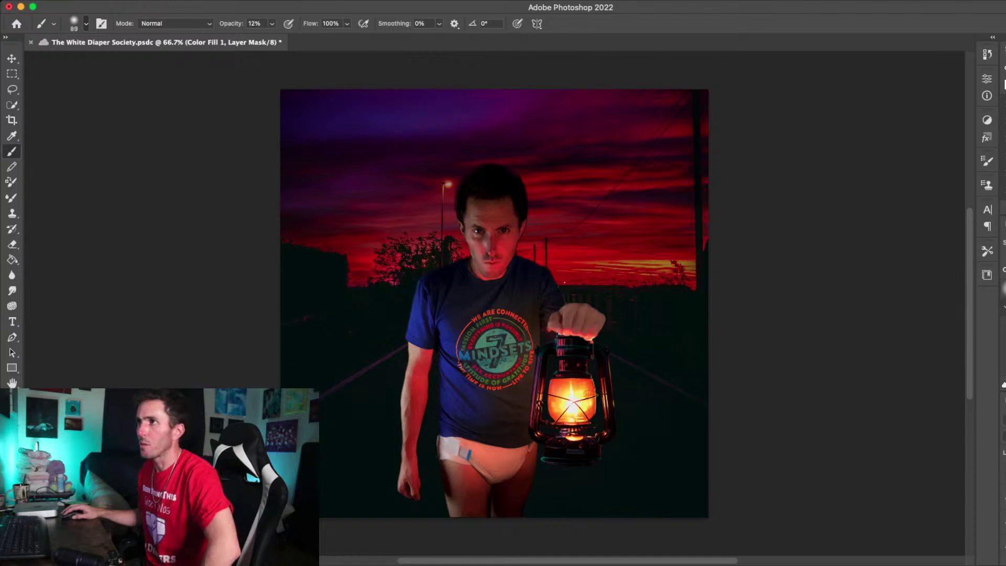
pyautogui.press('Return')
pyautogui.press('Tab')
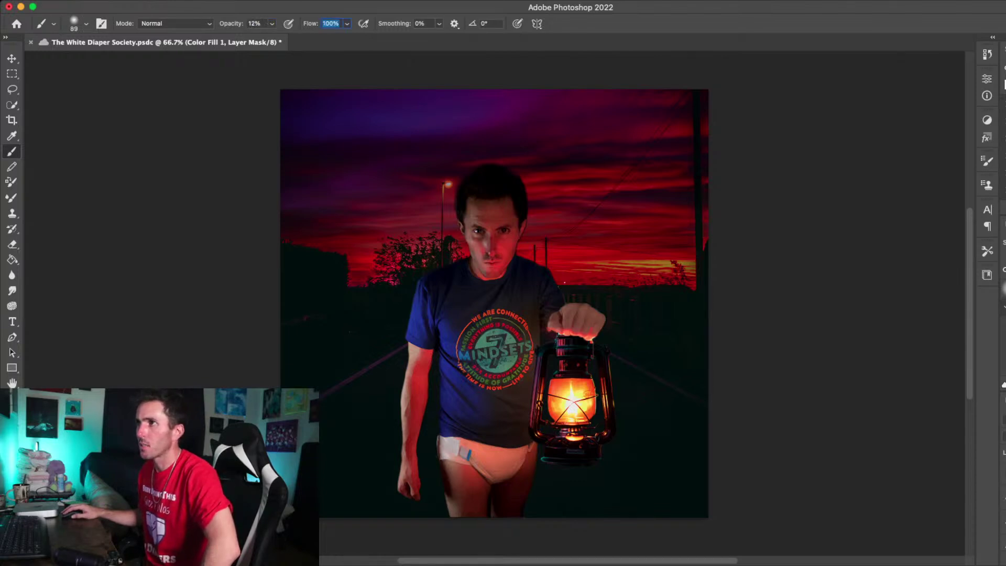
pyautogui.click(255, 24)
pyautogui.click(272, 23)
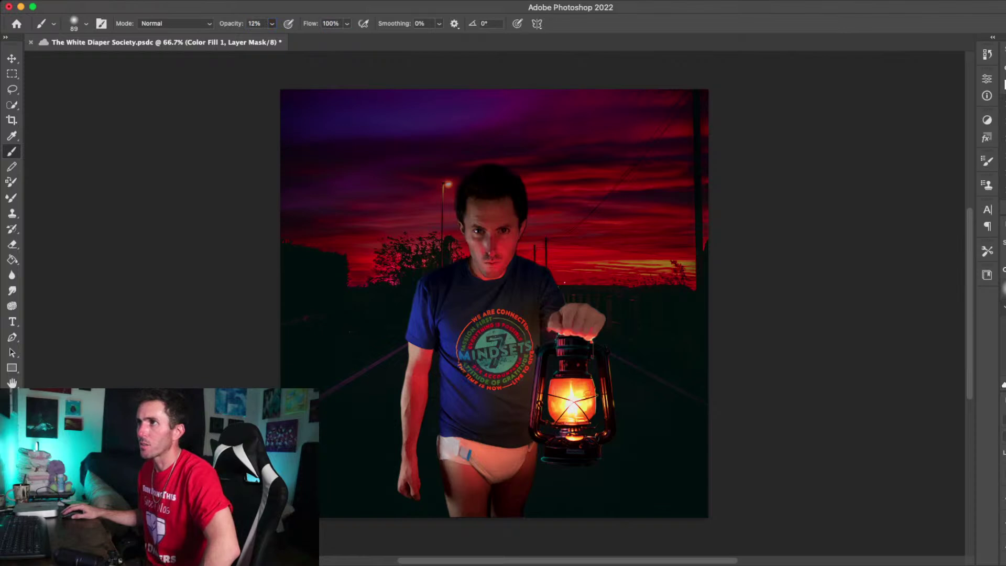
pyautogui.moveTo(272, 36); pyautogui.dragTo(269, 35)
pyautogui.press('1')
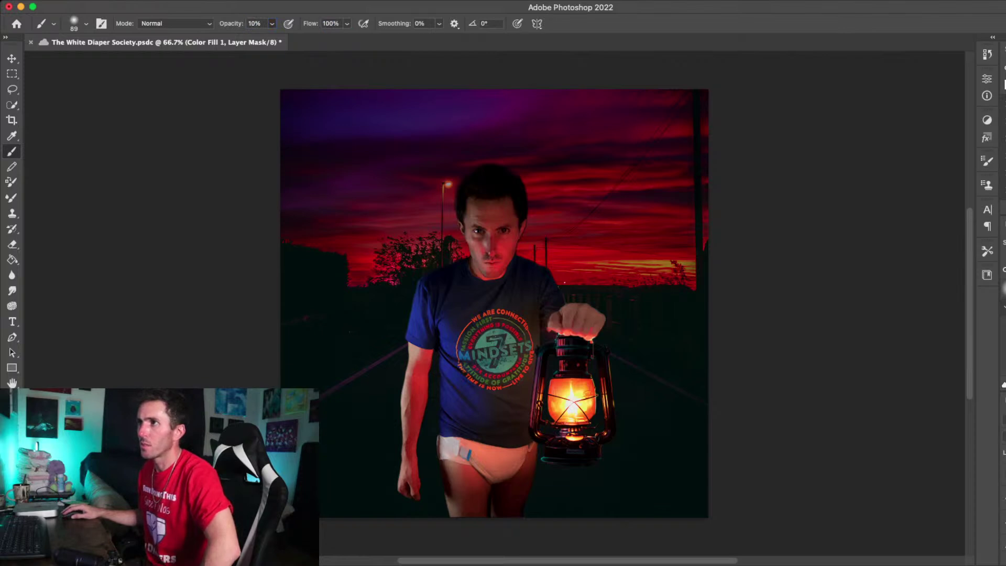
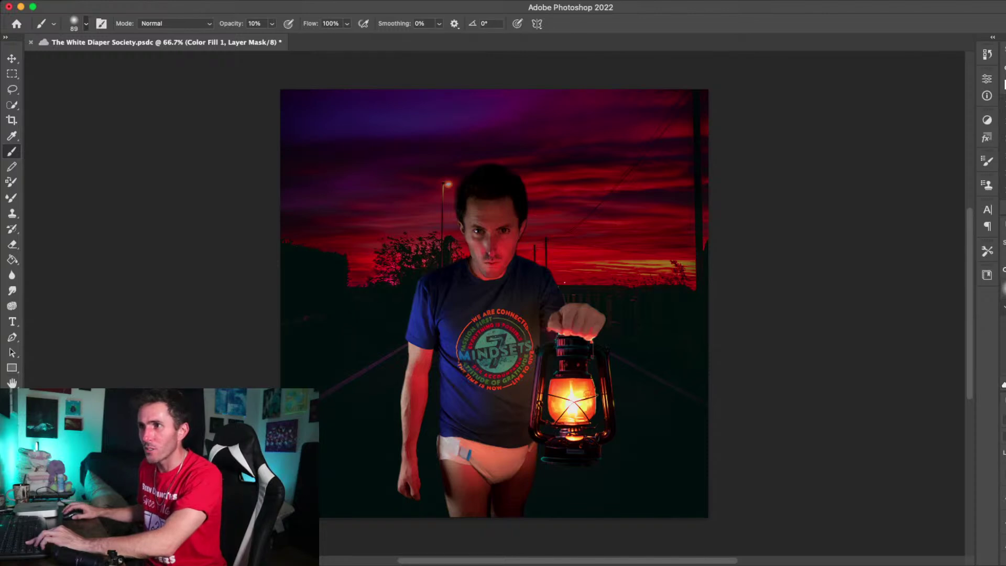
# Lower the brush flow to 49% and its opacity to 3%, and shrink the brush to size 63
pyautogui.click(1004, 288)
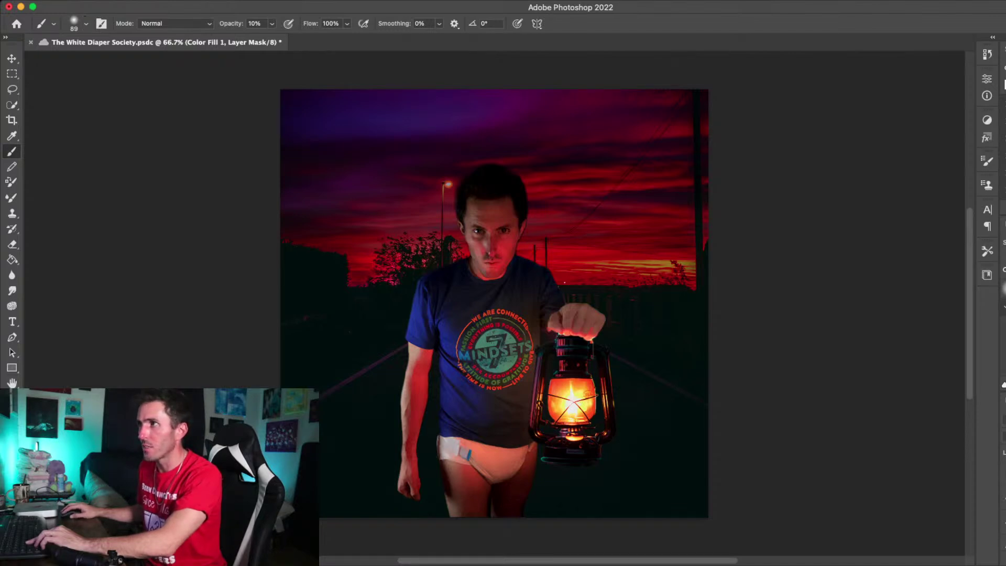
pyautogui.moveTo(310, 23); pyautogui.dragTo(286, 23)
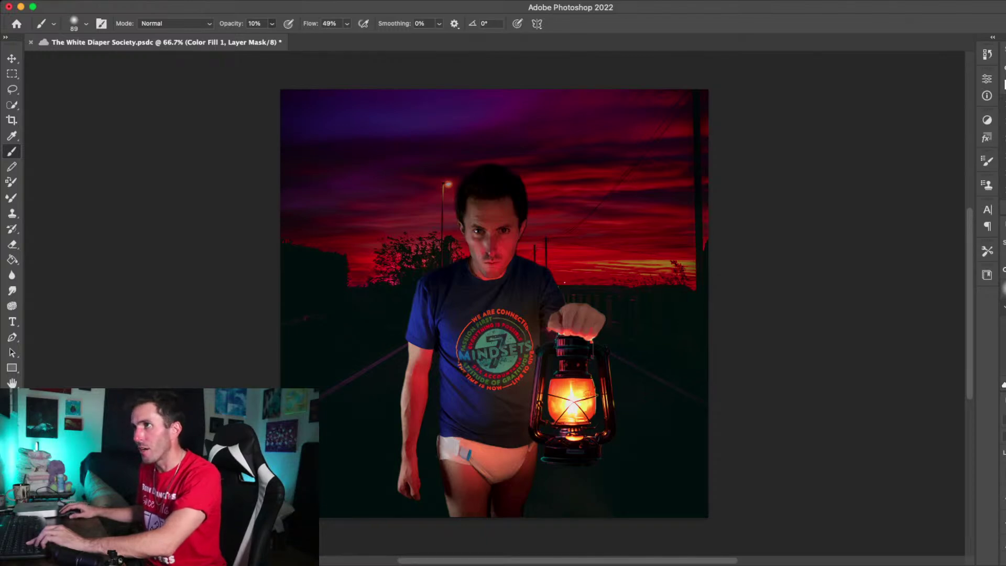
pyautogui.press('0')
pyautogui.press('2')
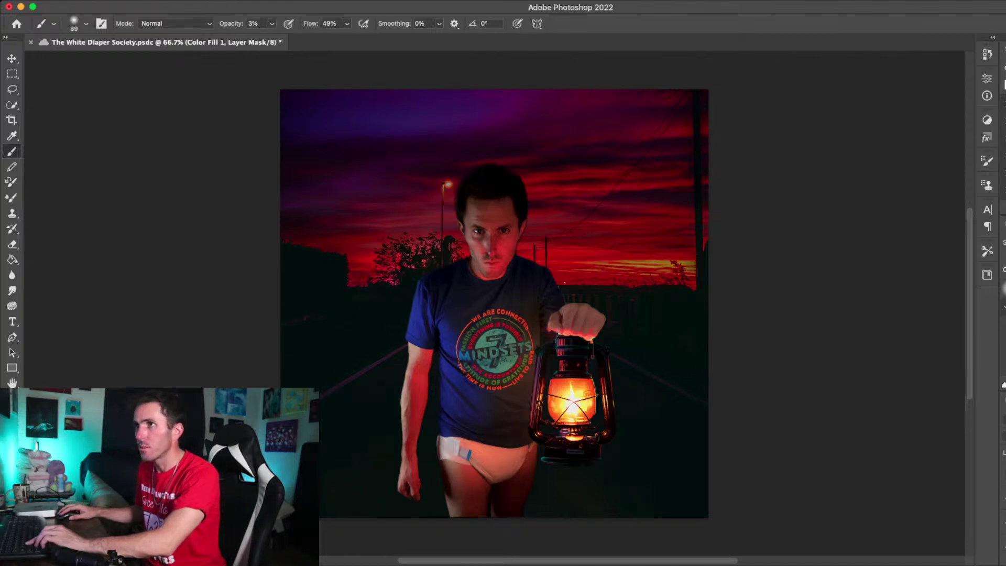
pyautogui.press('[')
pyautogui.press('[')
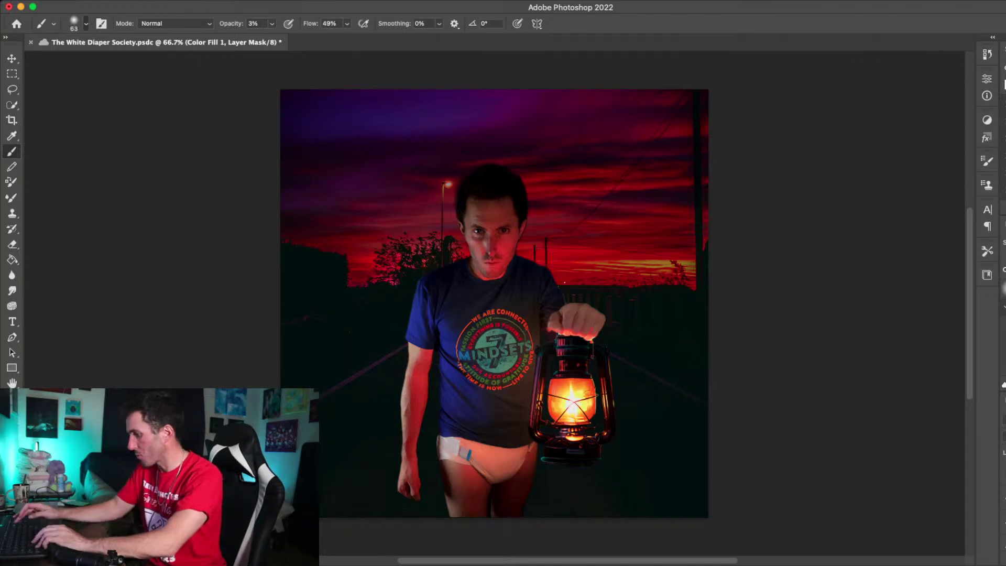
# Set the brush flow to 16% for painting the glow on the mask
pyautogui.press('super+plus')
pyautogui.press('super+plus')
pyautogui.scroll(-10, 495, 308)
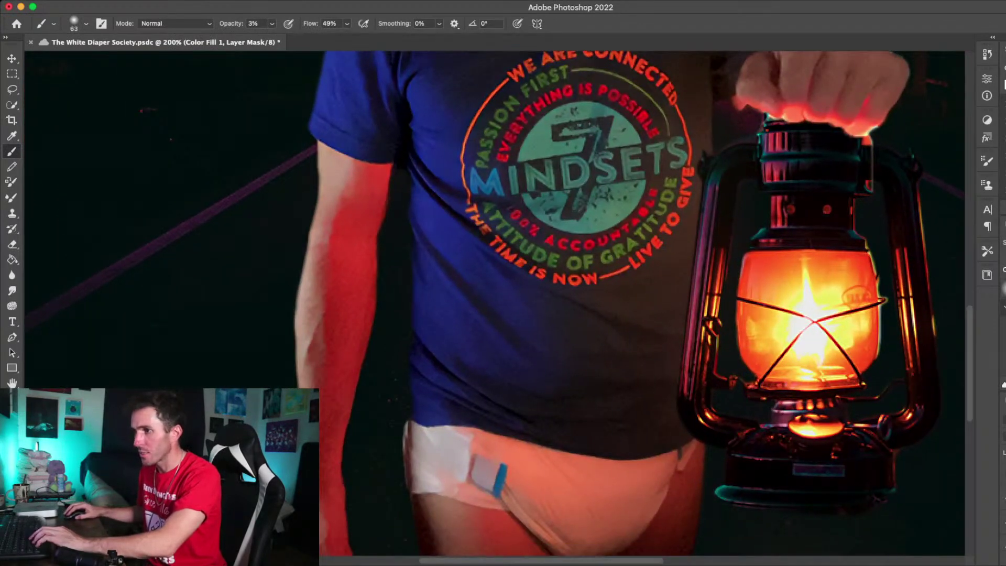
pyautogui.press('super+minus')
pyautogui.press('super+minus')
pyautogui.press('super+minus')
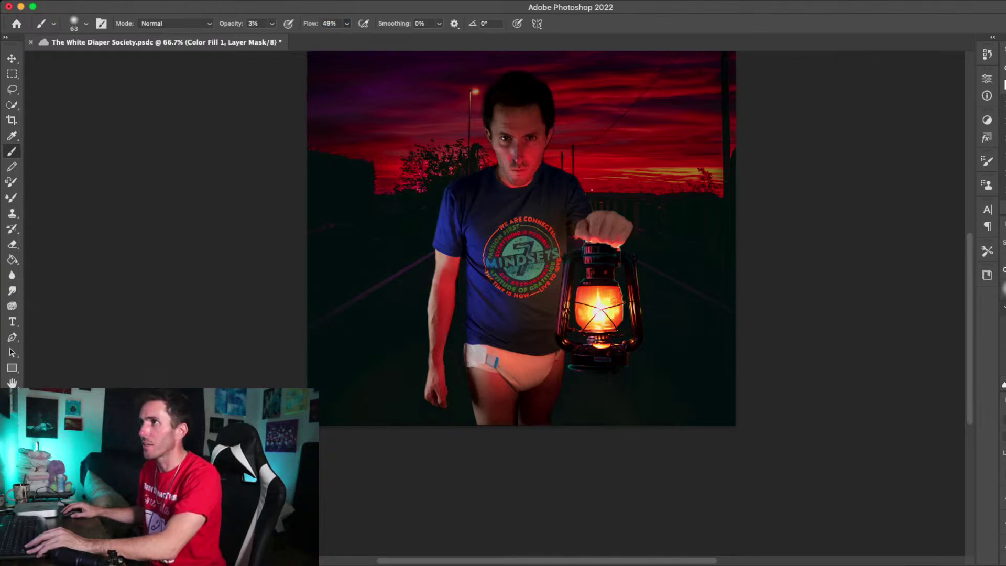
pyautogui.hotkey('shift', '1')
pyautogui.hotkey('shift', '6')
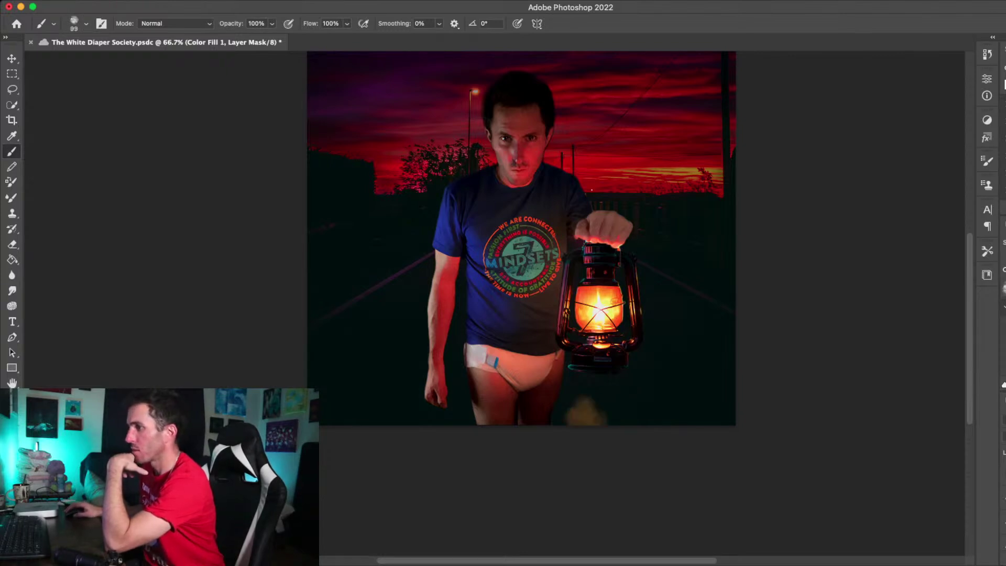
# Try painting an orange patch on the road below the lantern at 100% brush opacity, and undo it
pyautogui.moveTo(571, 414)
pyautogui.mouseDown()
pyautogui.moveTo(681, 409)
pyautogui.moveTo(587, 391)
pyautogui.mouseUp()
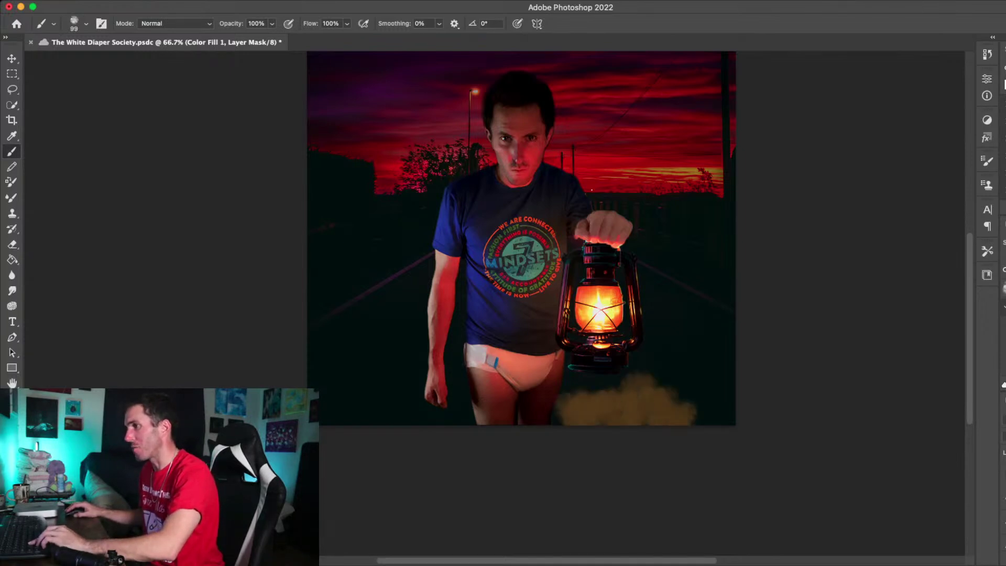
pyautogui.press('super+z')
pyautogui.press('super+z')
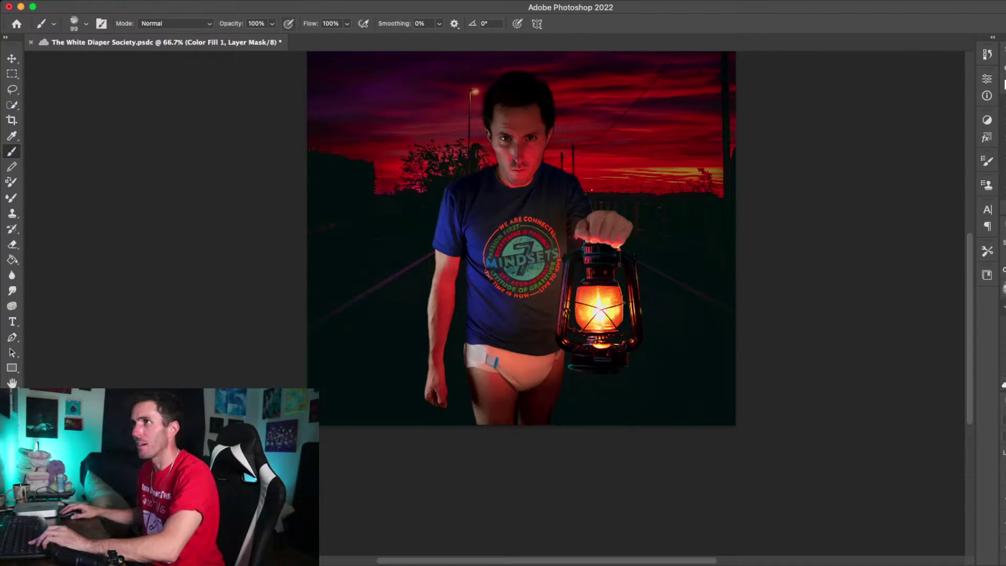
# Paint a faint orange glow on the ground on both sides of the man's legs at 34% brush opacity and save the document
pyautogui.press('3')
pyautogui.press('4')
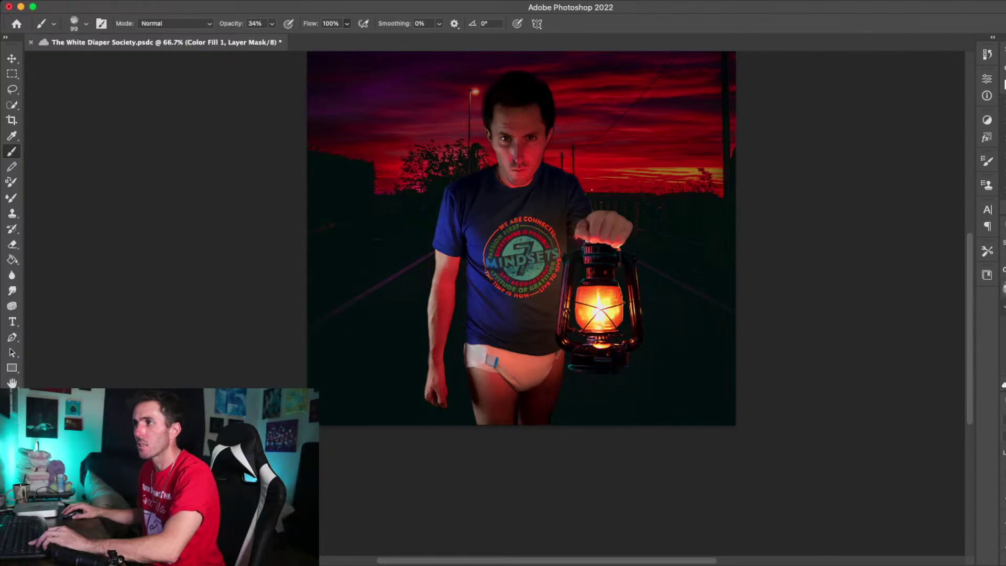
pyautogui.moveTo(576, 409); pyautogui.dragTo(655, 415)
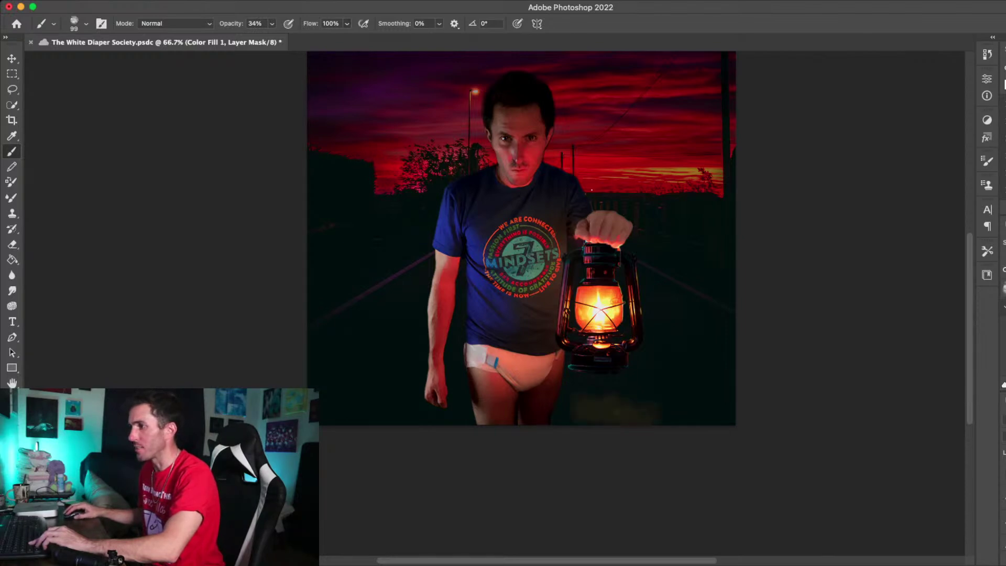
pyautogui.moveTo(566, 411); pyautogui.dragTo(726, 403)
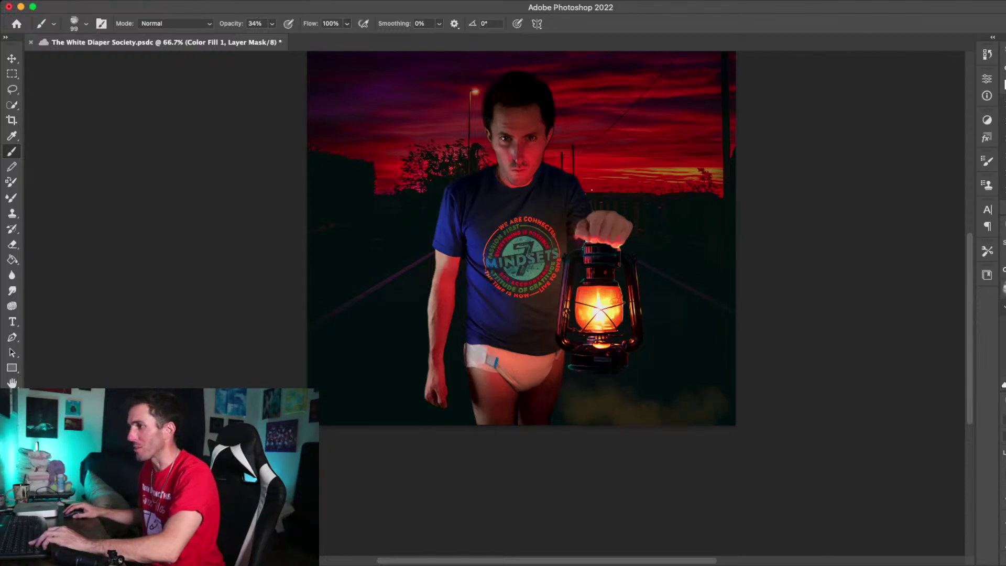
pyautogui.moveTo(435, 414)
pyautogui.mouseDown()
pyautogui.moveTo(325, 398)
pyautogui.moveTo(367, 419)
pyautogui.moveTo(461, 412)
pyautogui.mouseUp()
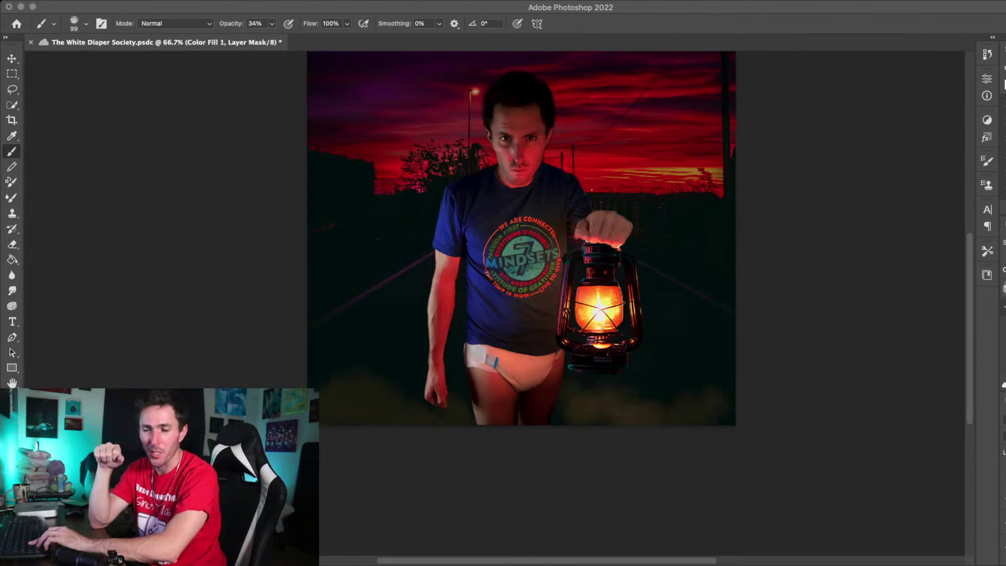
pyautogui.press('super+s')
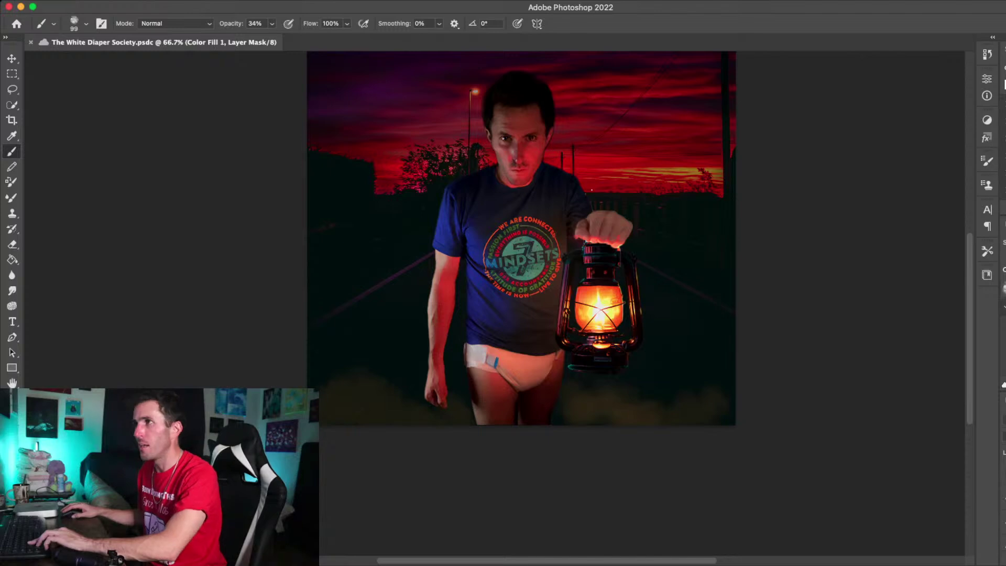
# Set the brush flow to 55% and undo the orange glow strokes along the ground
pyautogui.hotkey('shift', '5')
pyautogui.hotkey('shift', '5')
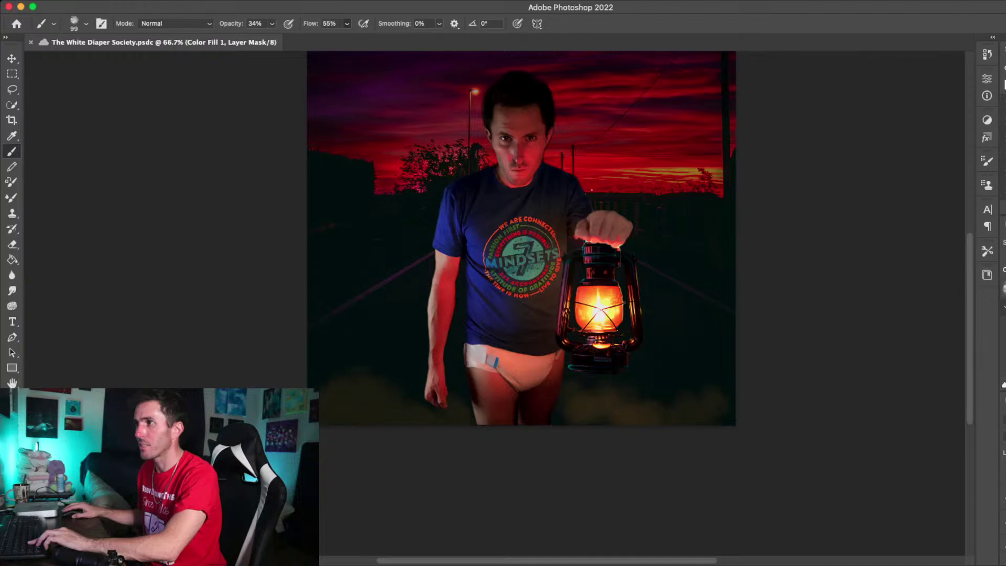
pyautogui.press('super+z')
pyautogui.press('super+z')
pyautogui.press('super+z')
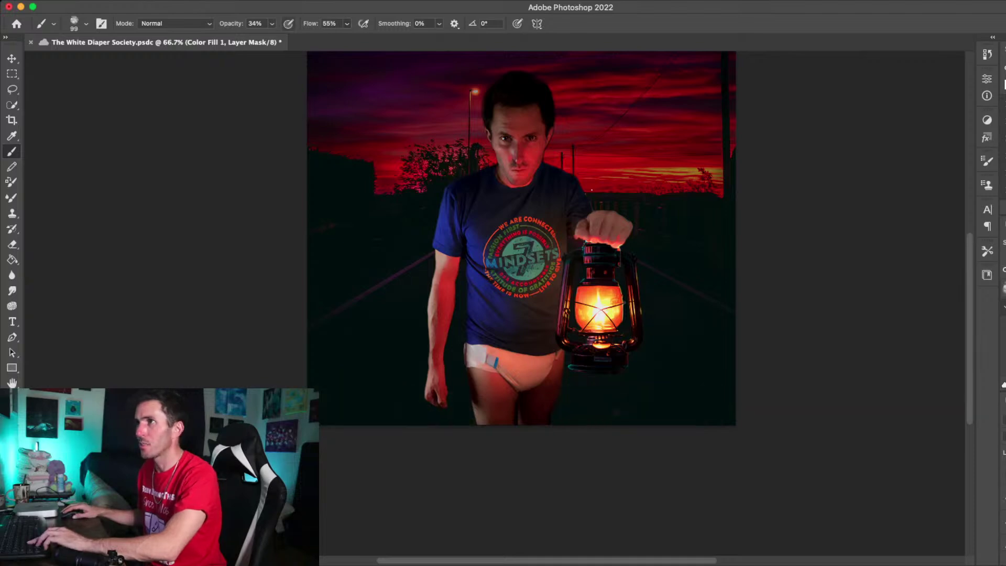
# Set the brush opacity to 10% and the flow to 41%
pyautogui.press('1')
pyautogui.press('3')
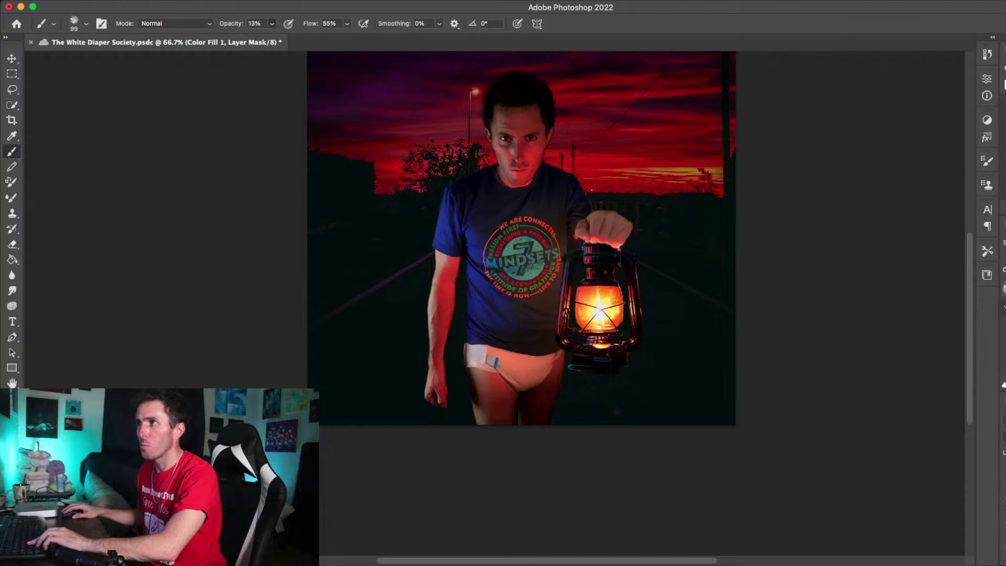
pyautogui.press('1')
pyautogui.hotkey('shift', '4')
pyautogui.hotkey('shift', '1')
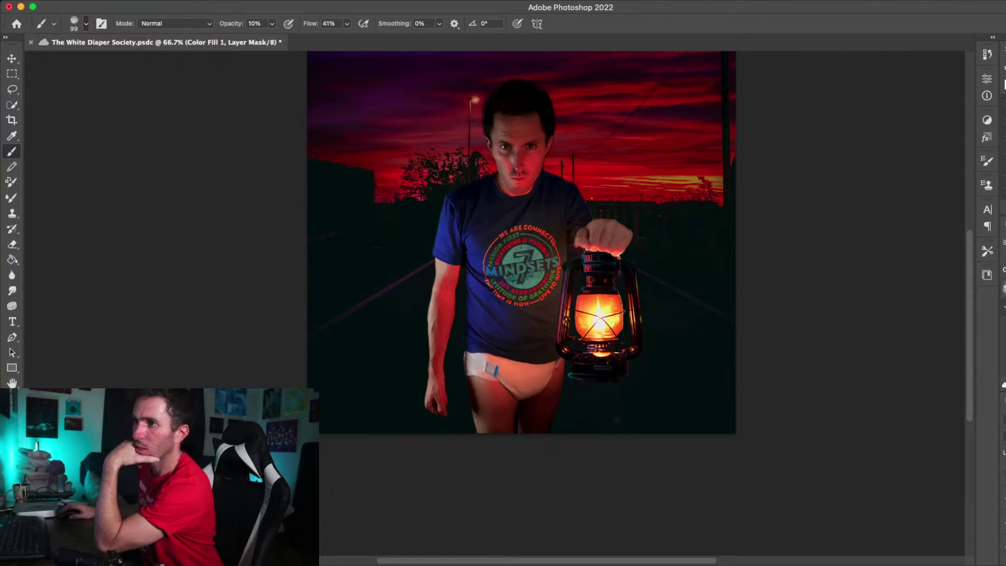
# Switch to the size 1108 brush preset and set its opacity and flow to 100%
pyautogui.press('.')
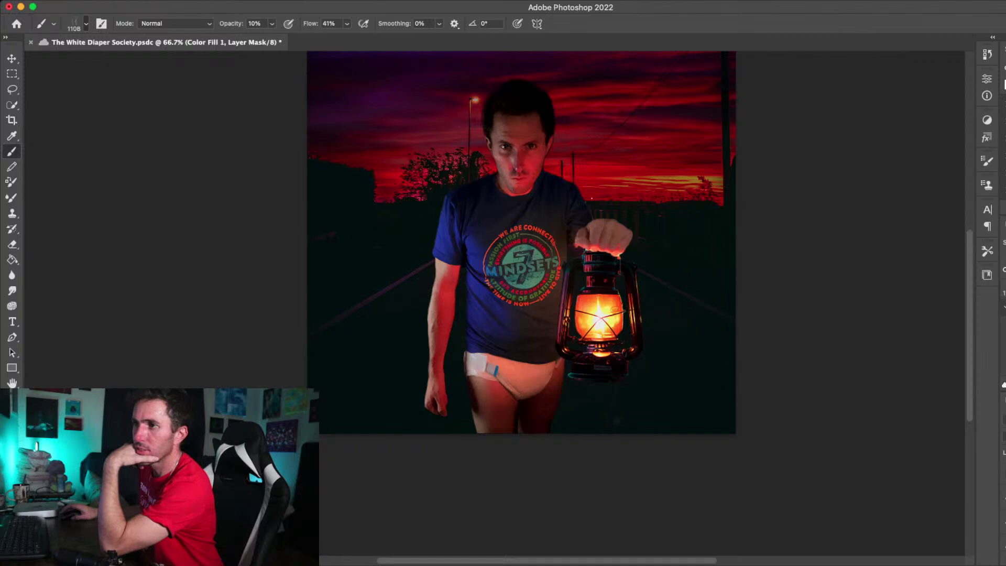
pyautogui.press('0')
pyautogui.hotkey('shift', '0')
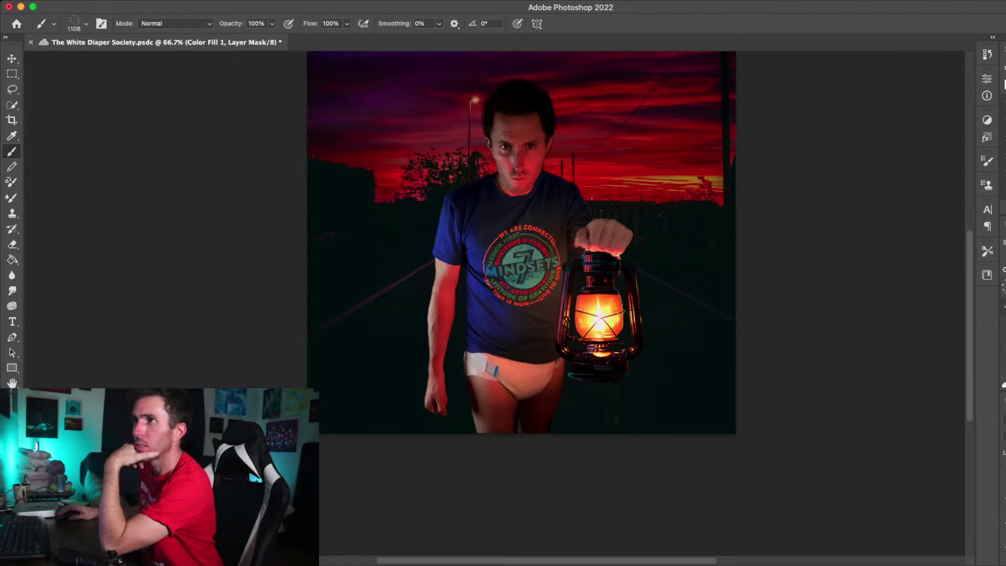
# Reduce the textured brush to size 97 and try a dab on the ground beside the man's legs
pyautogui.press('[')
pyautogui.press('[')
pyautogui.press('[')
pyautogui.press('[')
pyautogui.press('[')
pyautogui.press('[')
pyautogui.press('[')
pyautogui.press('[')
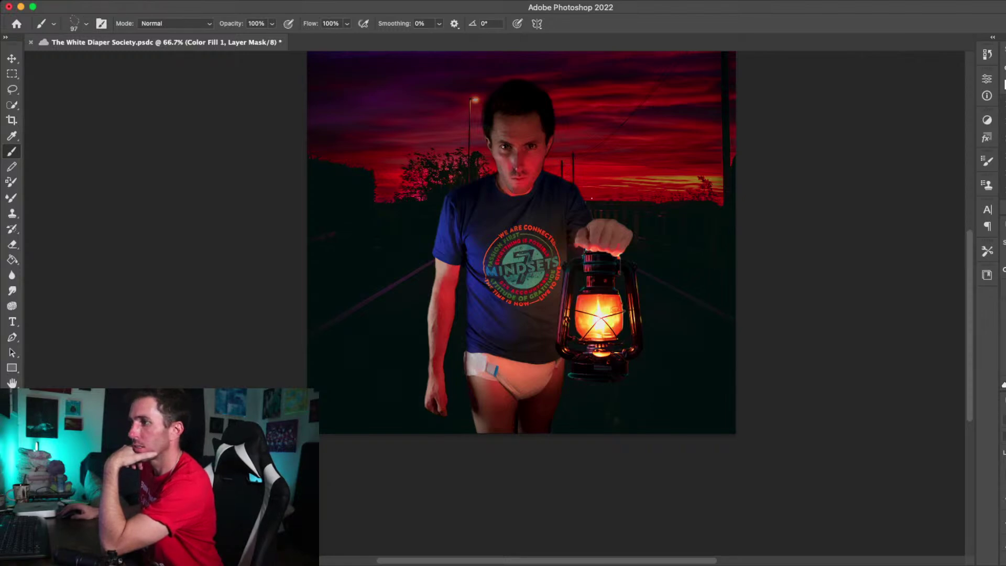
pyautogui.moveTo(373, 377); pyautogui.dragTo(370, 400)
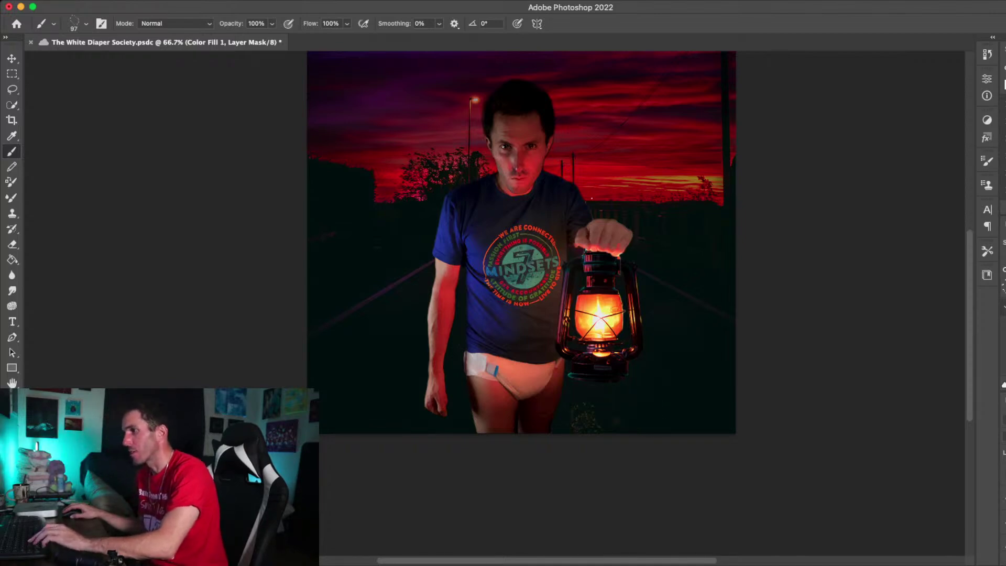
pyautogui.press('z')
pyautogui.press('b')
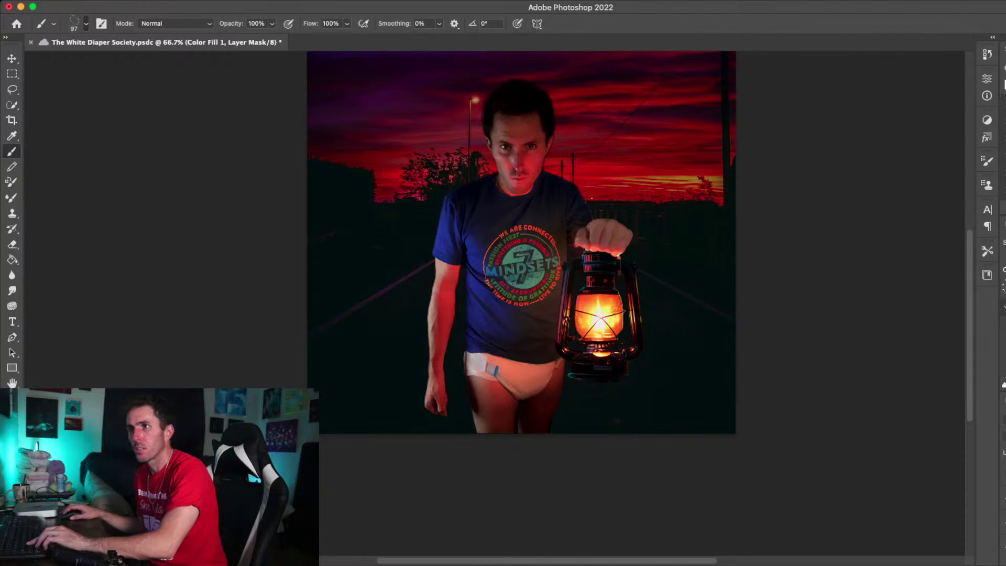
# Switch to a soft round brush and set its size to 22
pyautogui.press('[')
pyautogui.press('[')
pyautogui.press('[')
pyautogui.press('[')
pyautogui.press('[')
pyautogui.press('[')
pyautogui.press('[')
pyautogui.press('[')
pyautogui.press('[')
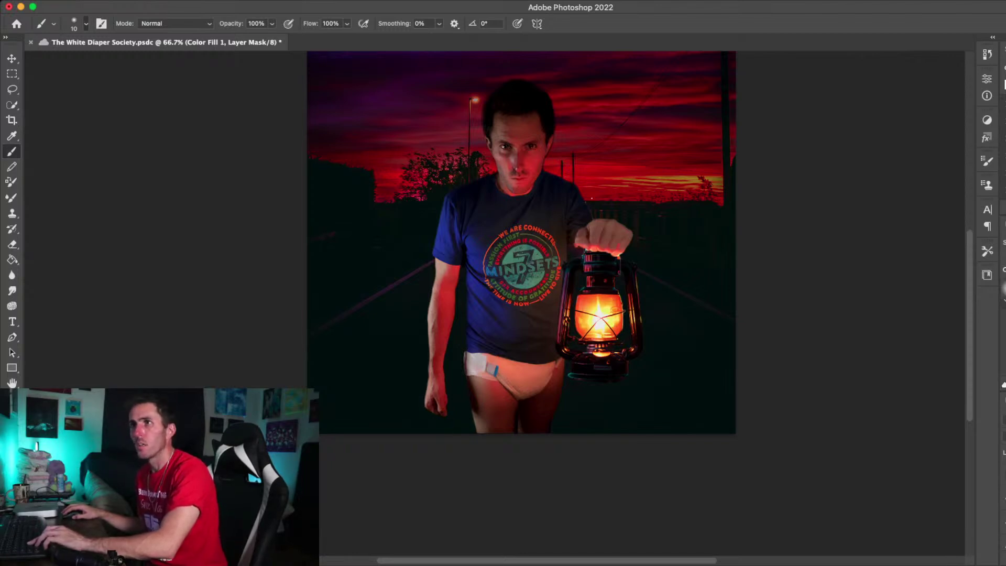
pyautogui.press(']')
pyautogui.press(']')
pyautogui.press(']')
pyautogui.press(']')
pyautogui.press(']')
pyautogui.press(']')
pyautogui.press(']')
pyautogui.press(']')
pyautogui.press(']')
pyautogui.press(']')
pyautogui.press(']')
pyautogui.press(']')
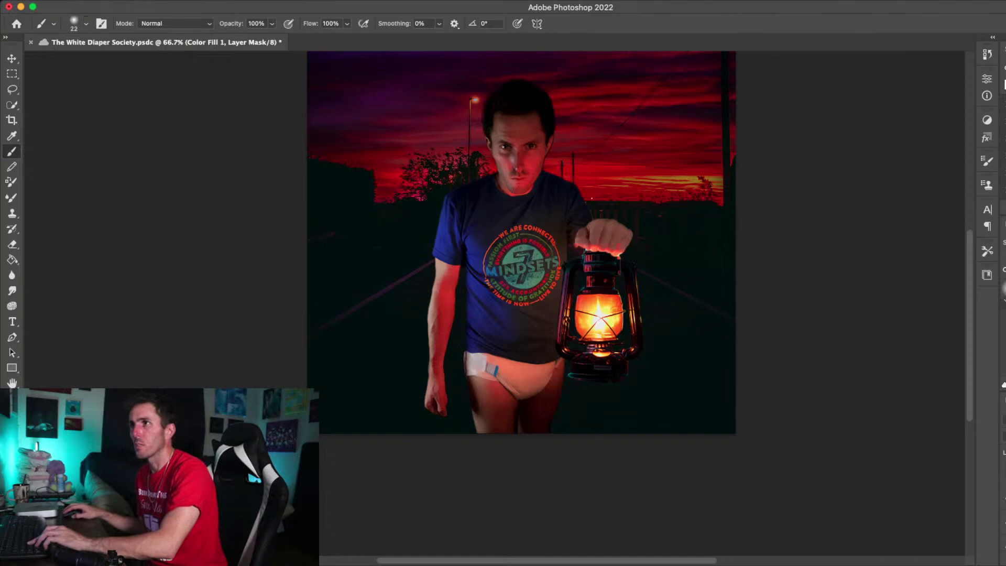
# Set the brush to size 49, 10% opacity and 12% flow, and dab a faint glow on the ground beside the legs
pyautogui.press('1')
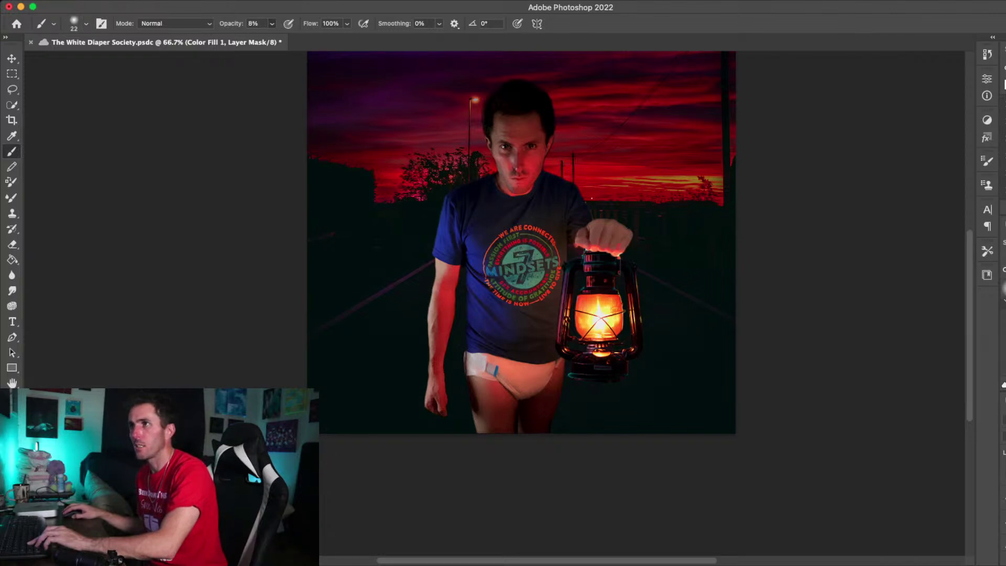
pyautogui.hotkey('shift', '1')
pyautogui.hotkey('shift', '3')
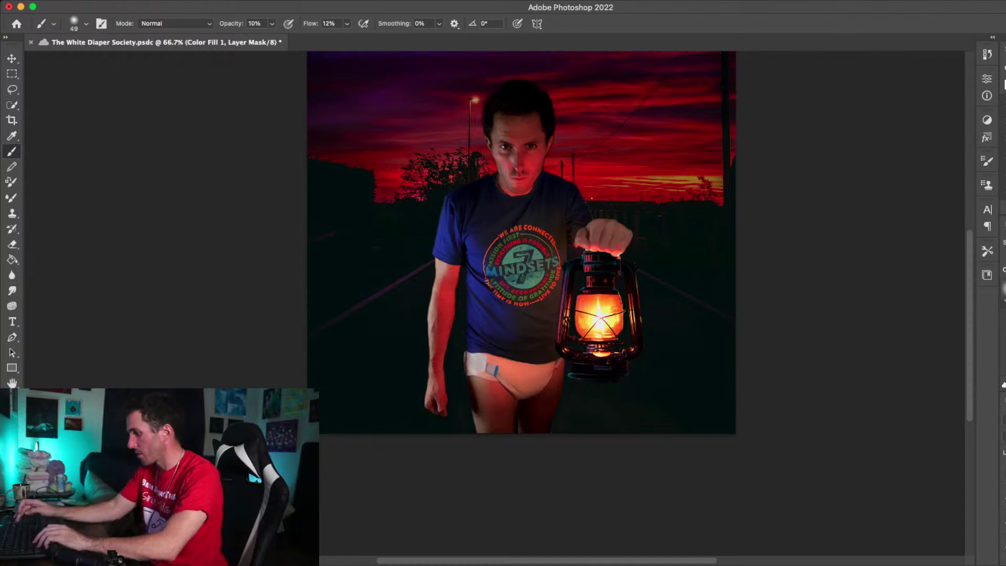
pyautogui.press('super+equal')
pyautogui.press('super+equal')
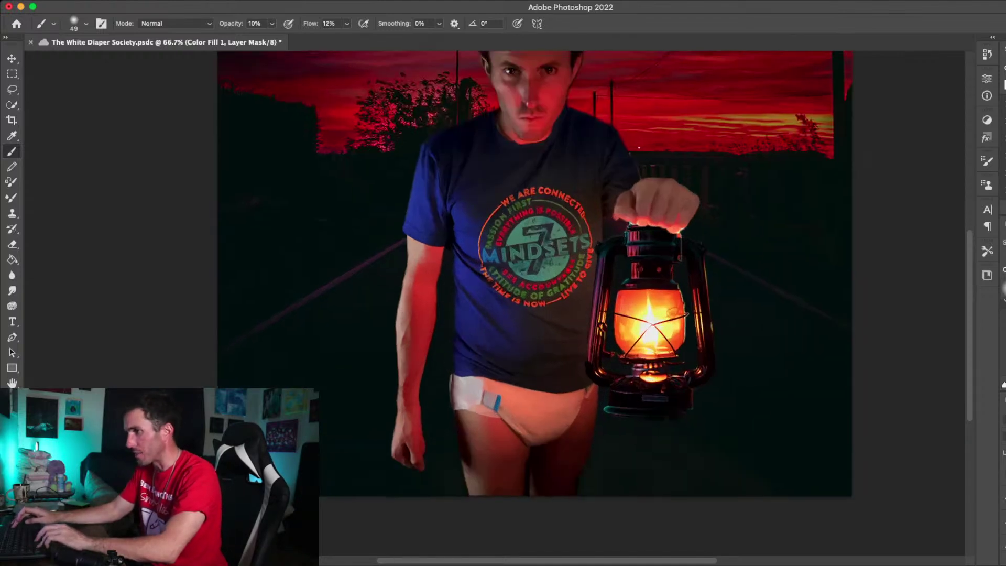
pyautogui.scroll(-5, 495, 304)
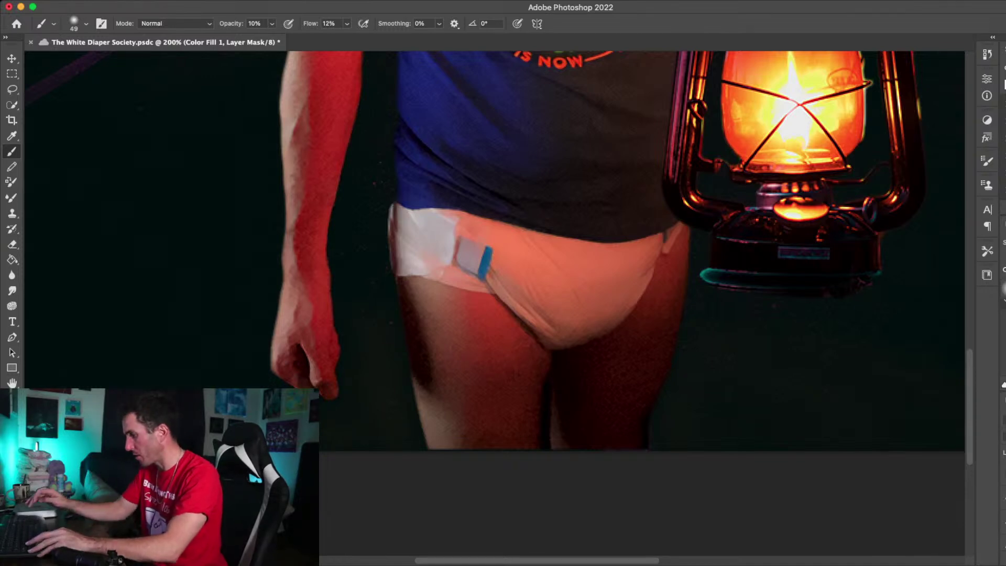
pyautogui.press('super+minus')
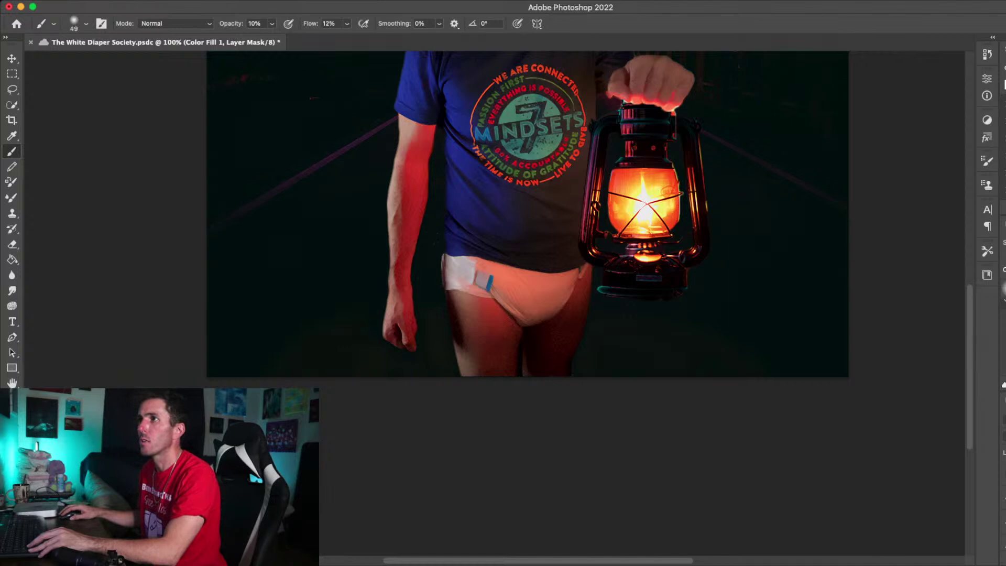
# Set the brush opacity to 4% and make the existing colour fill layer's mask the painting target
pyautogui.press('0')
pyautogui.press('4')
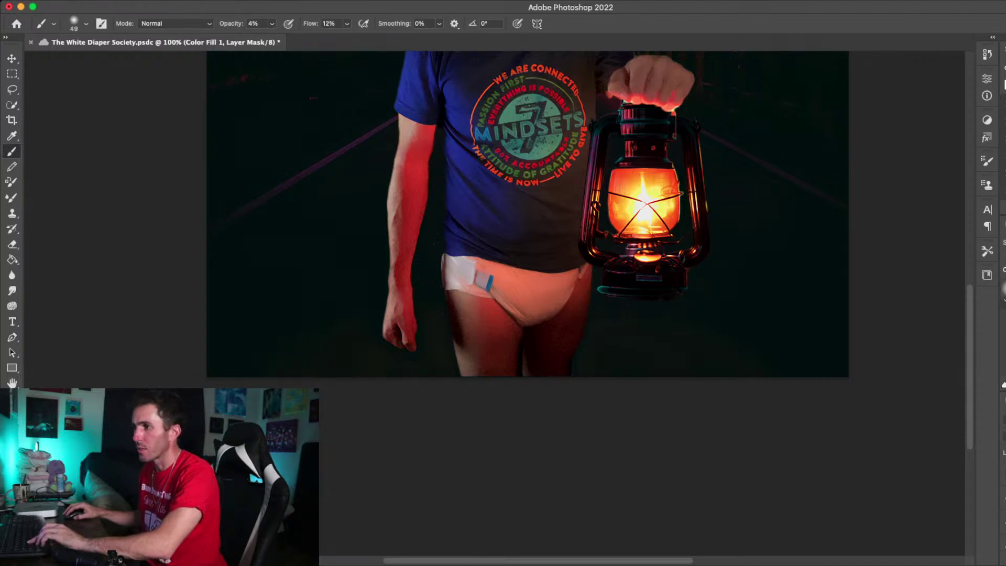
pyautogui.press('super+equal')
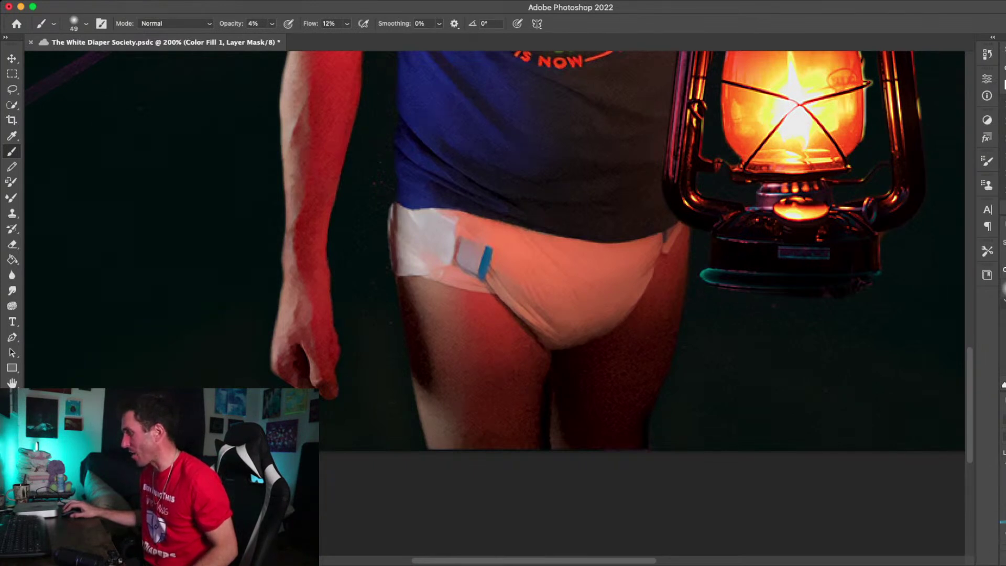
pyautogui.click(1004, 529)
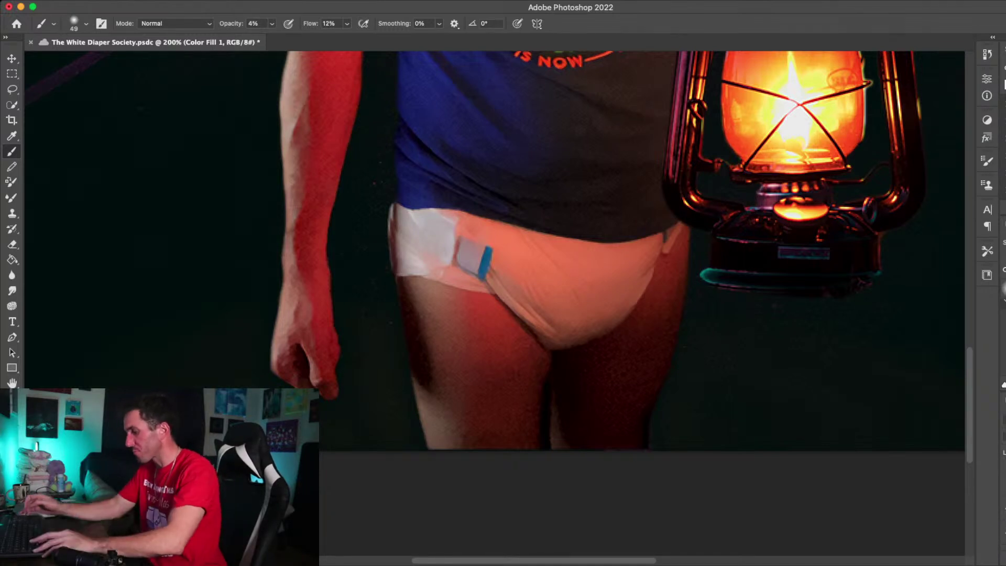
pyautogui.press('super+minus')
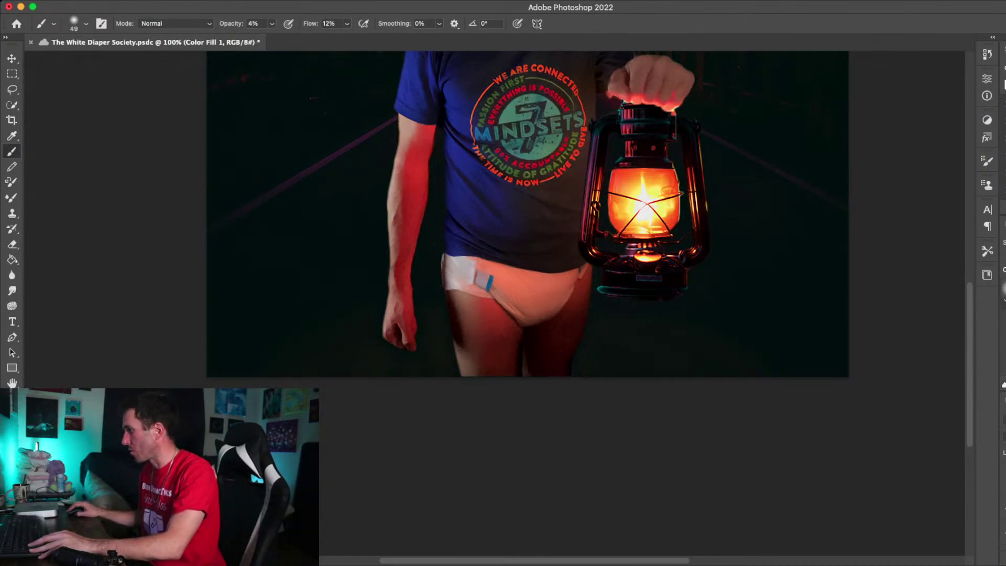
pyautogui.press('super+backslash')
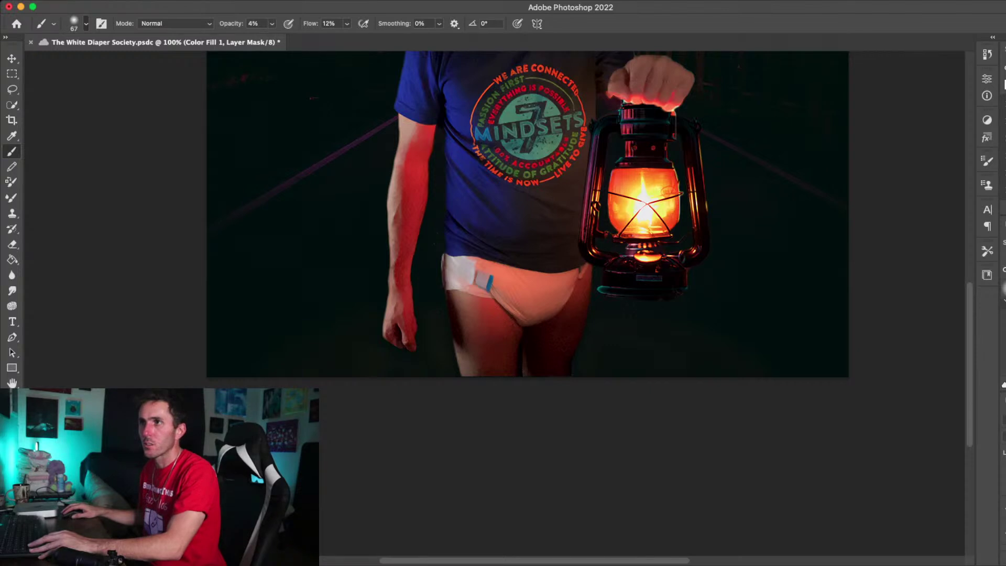
# Enlarge the brush to size 114 and softly paint more glow on the ground around the legs
pyautogui.press(']')
pyautogui.press(']')
pyautogui.press(']')
pyautogui.press(']')
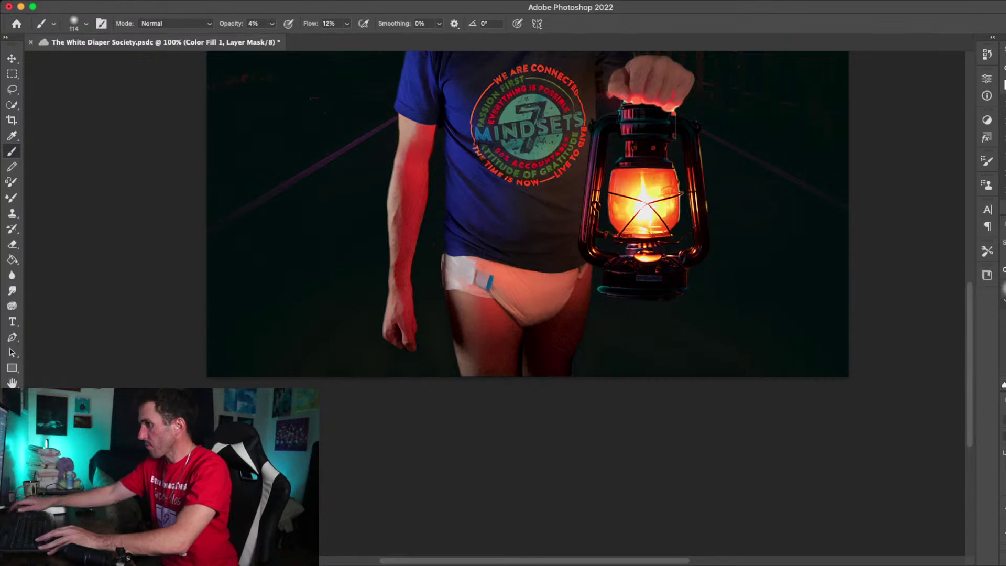
pyautogui.press('super+minus')
pyautogui.press('super+minus')
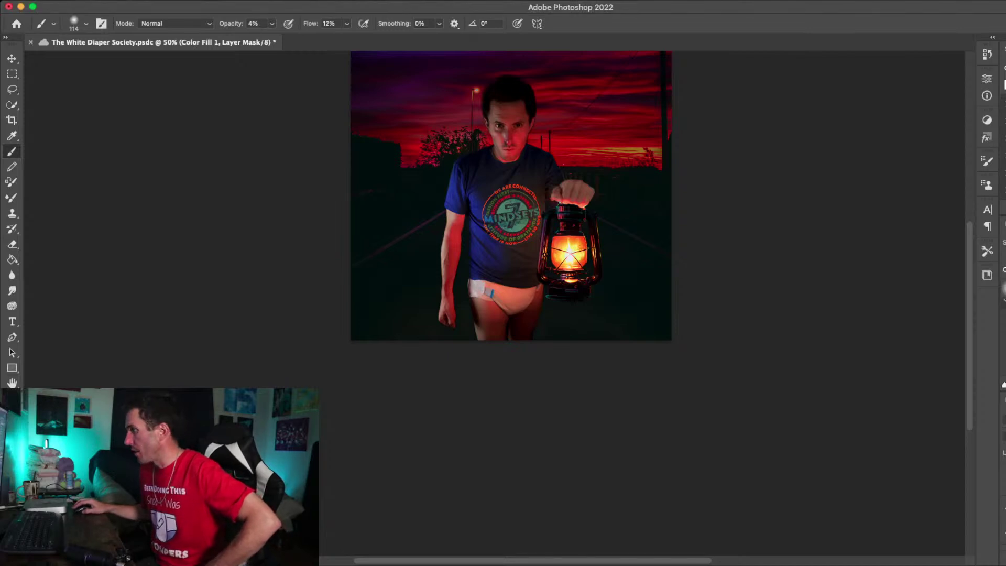
# Add a yellow solid colour fill layer behind the man and fill its mask with black
pyautogui.press('super+2')
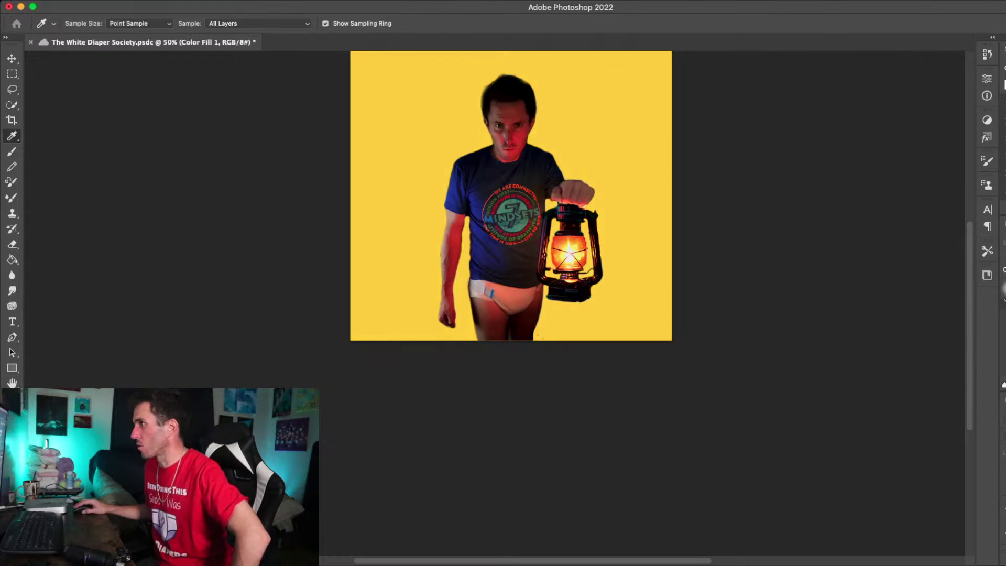
pyautogui.press('Return')
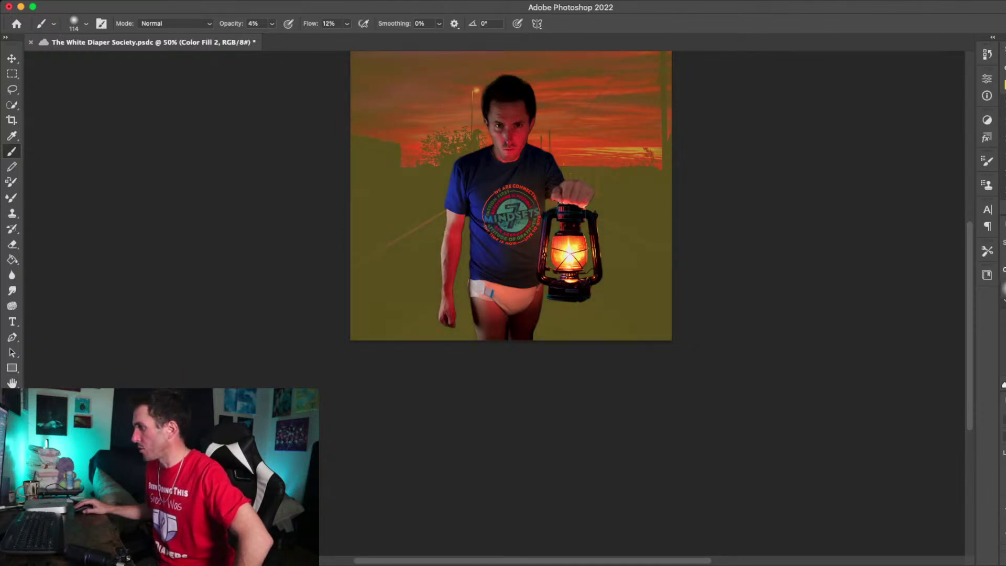
pyautogui.press('i')
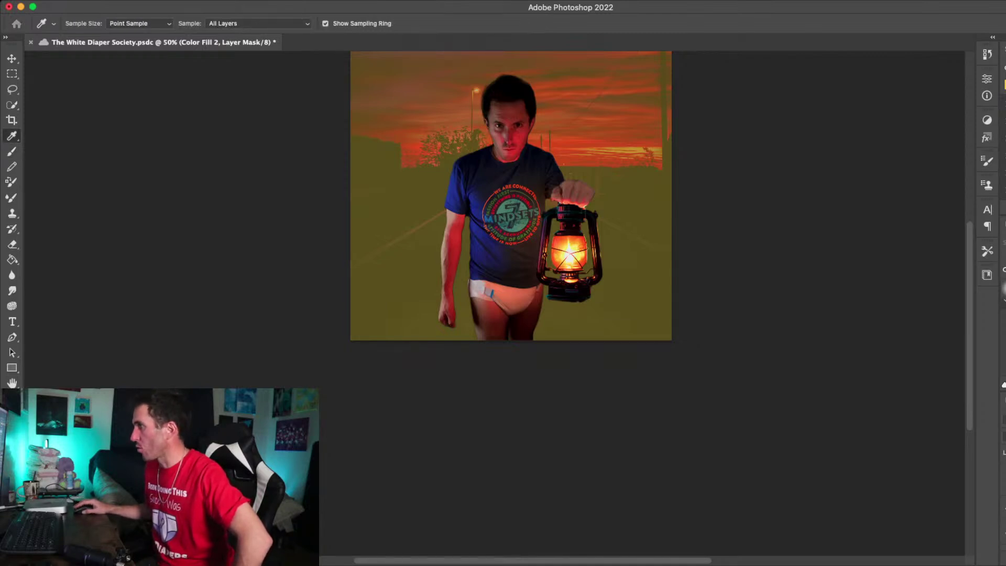
pyautogui.press('b')
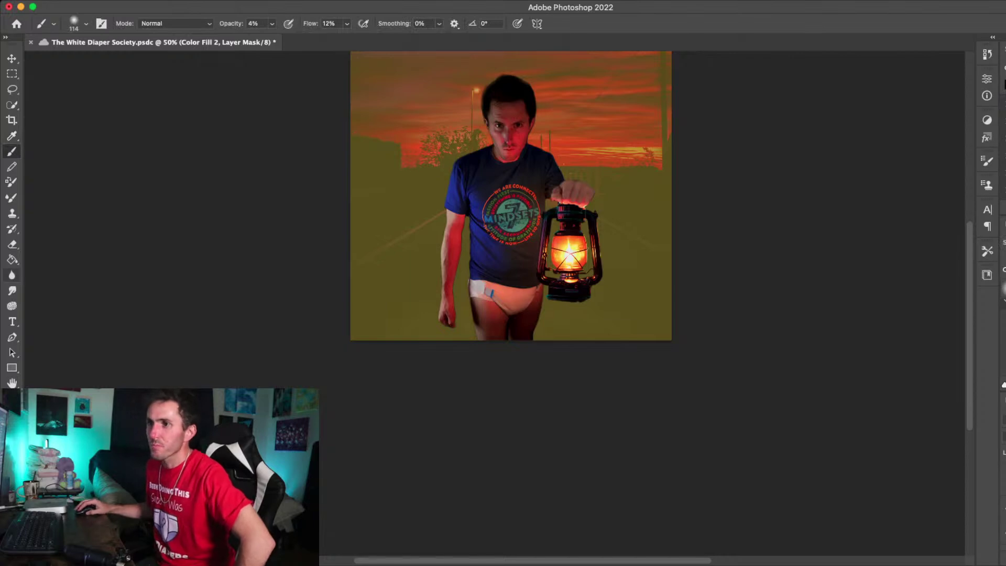
pyautogui.press('g')
pyautogui.click(511, 196)
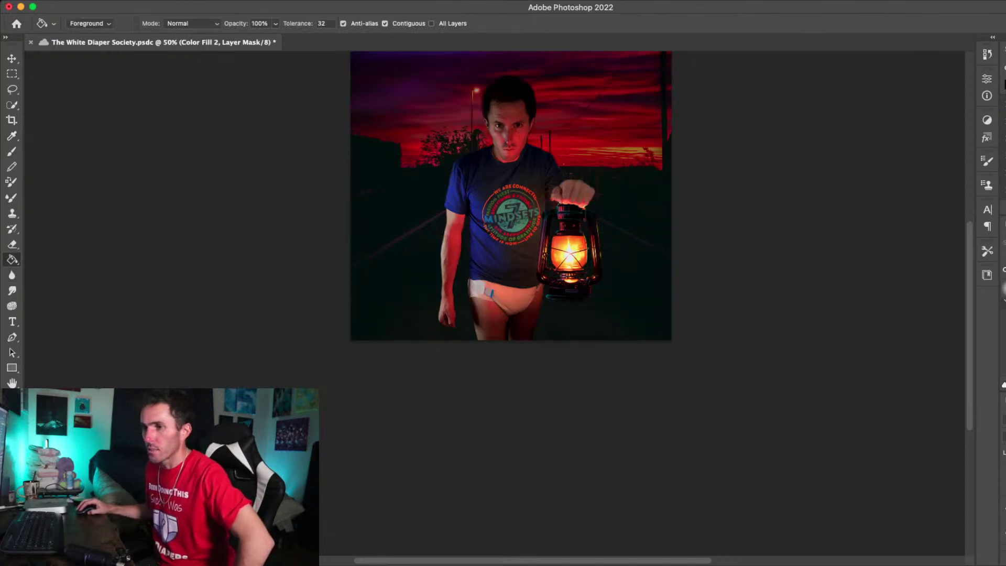
# Set the foreground colour to white and brush a faint yellow glow around the legs through the new layer's mask
pyautogui.press('i')
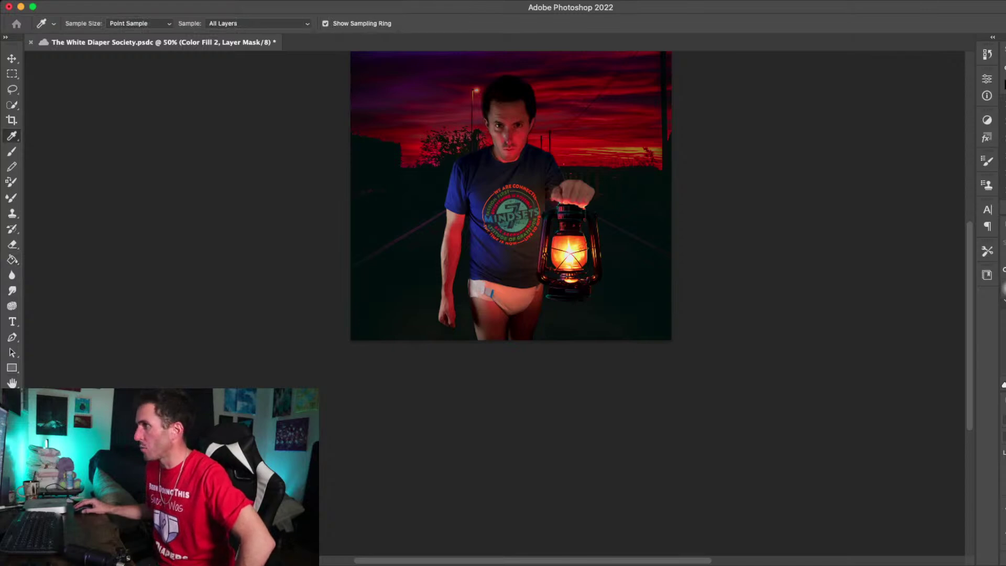
pyautogui.press('g')
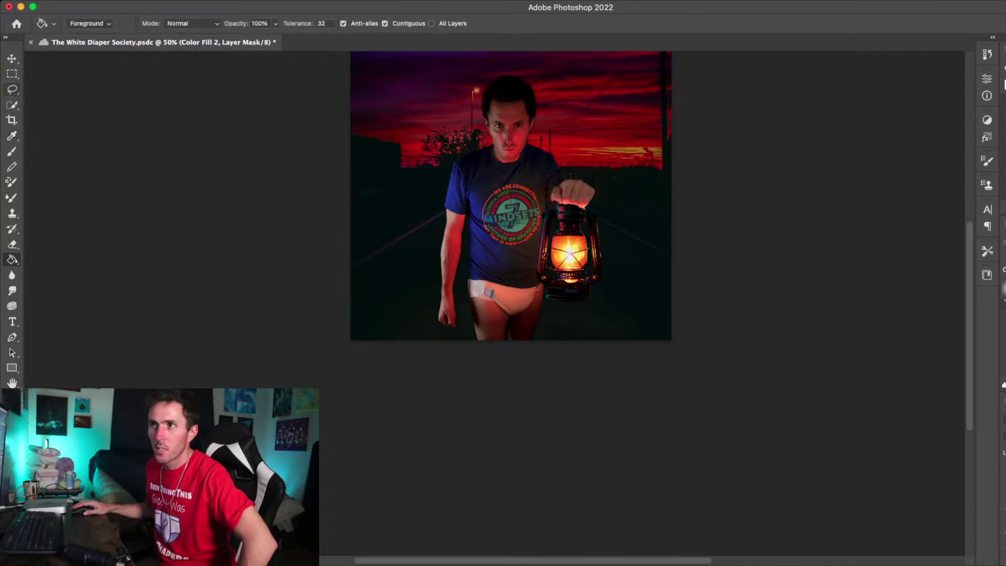
pyautogui.press('b')
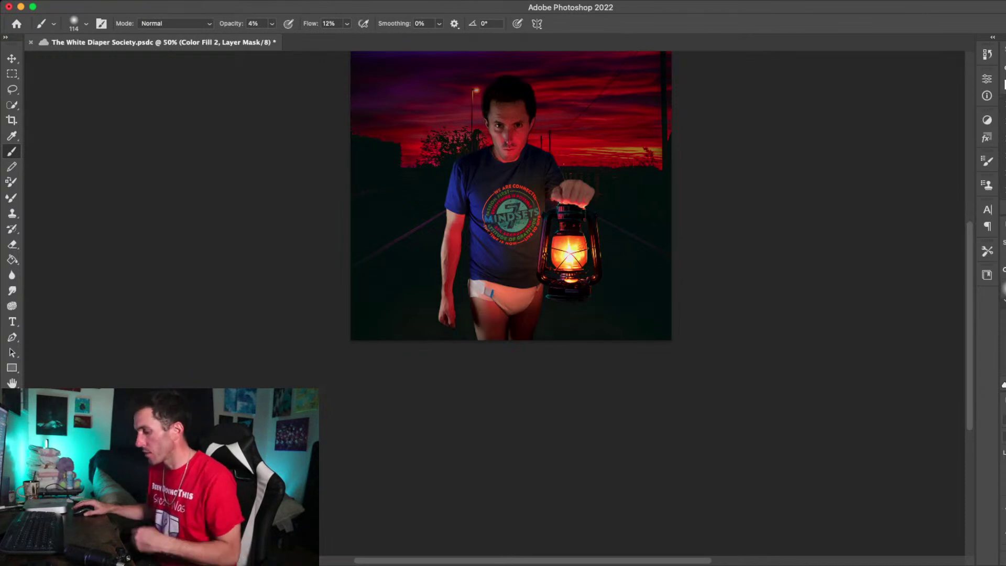
pyautogui.press('super+equal')
pyautogui.press('super+equal')
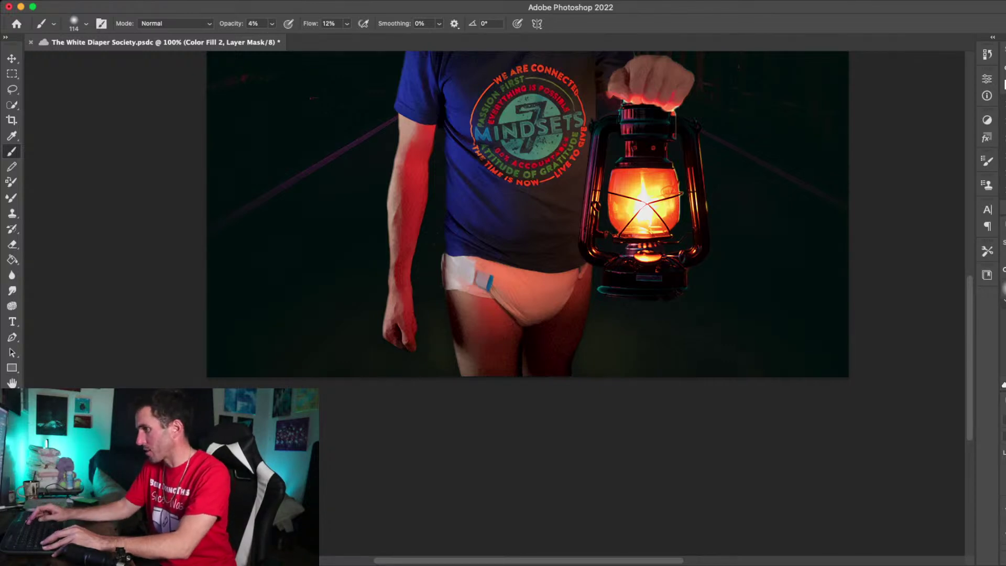
# Build up the yellow glow on the ground on both sides of the legs and save the document
pyautogui.press('super+minus')
pyautogui.press('super+minus')
pyautogui.press('super+minus')
pyautogui.press('super+plus')
pyautogui.press('super+plus')
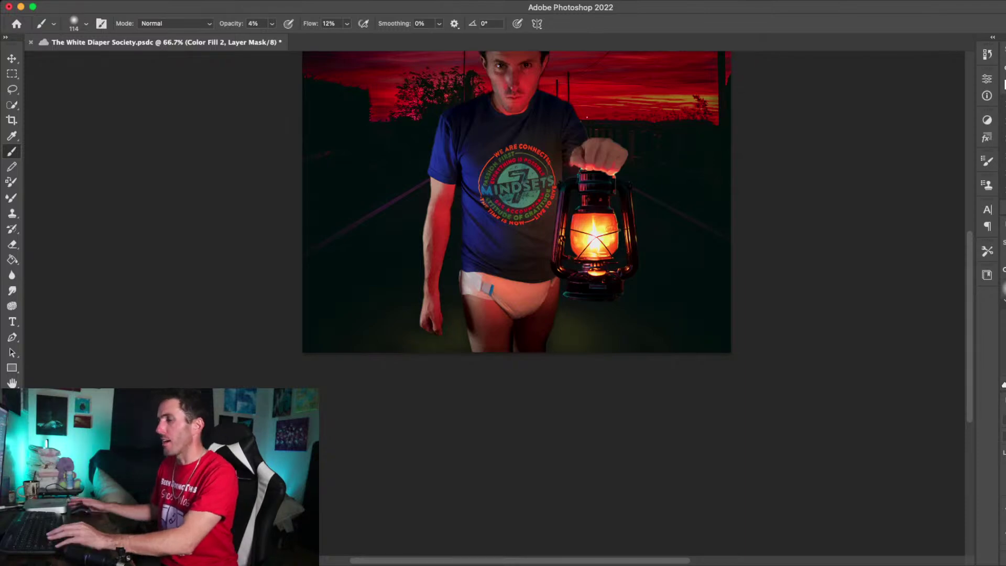
pyautogui.press('super+minus')
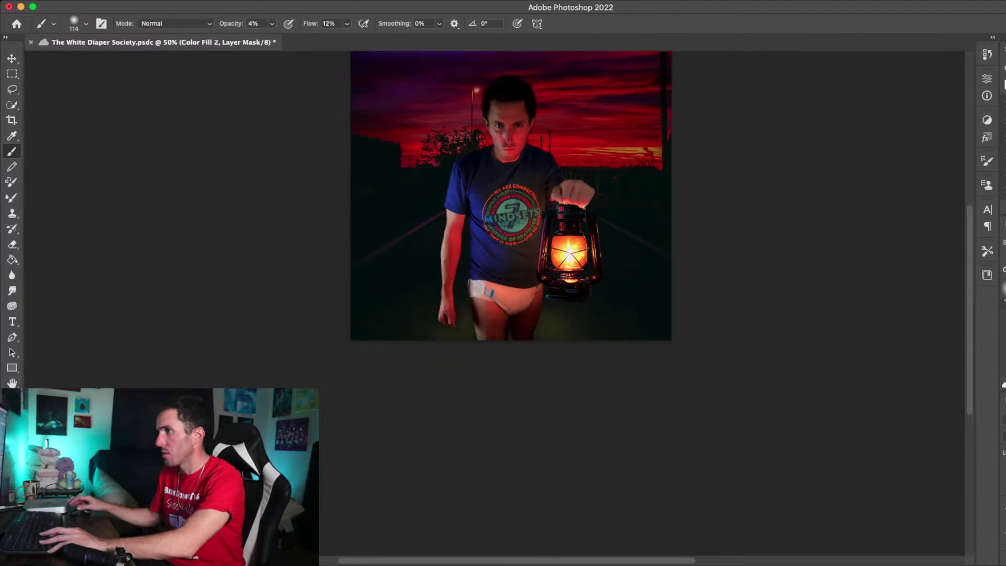
pyautogui.press('super+plus')
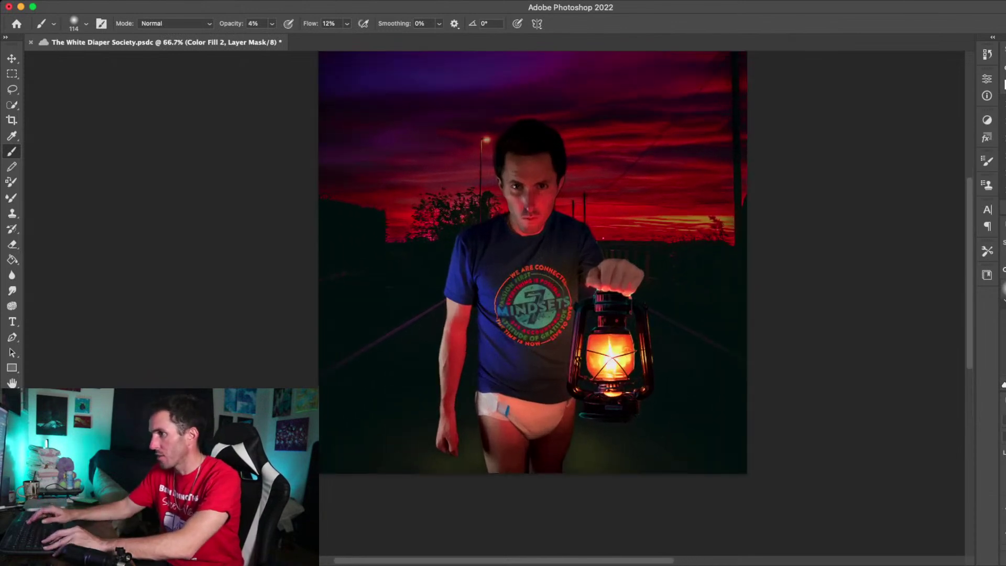
pyautogui.scroll(2, 533, 273)
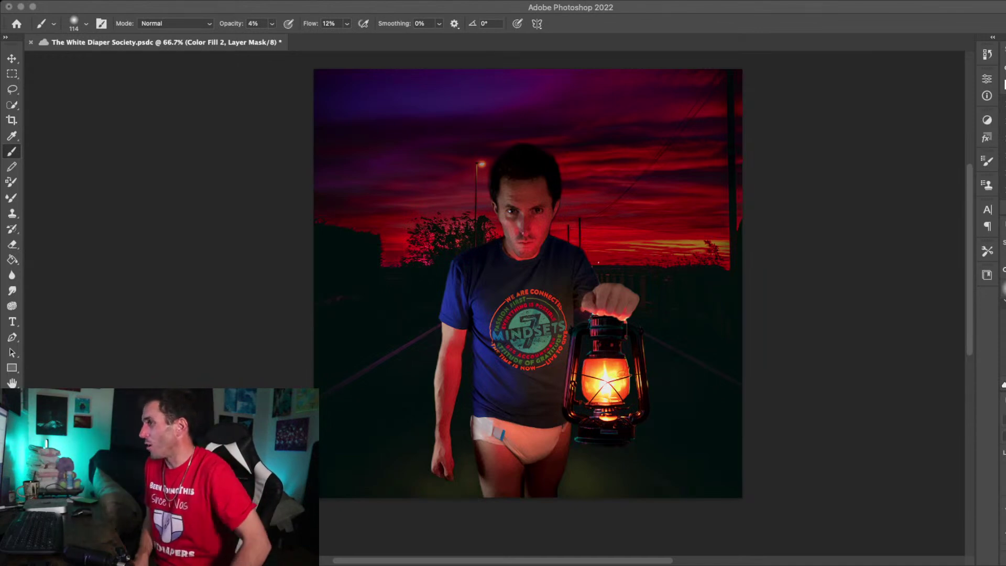
pyautogui.hotkey('ctrl', 's')
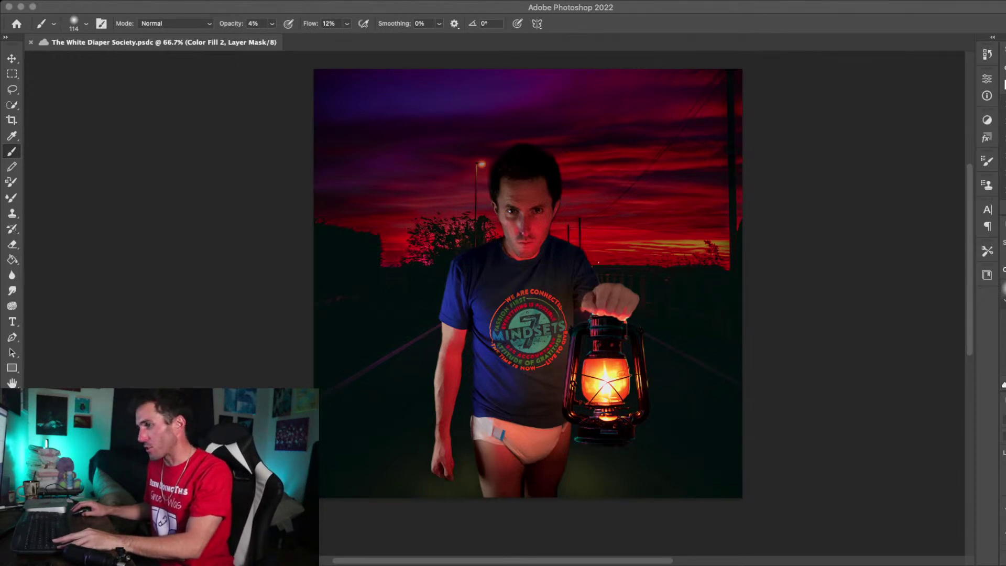
# Duplicate the yellow colour fill layer and hide the copy
pyautogui.press('super+Tab')
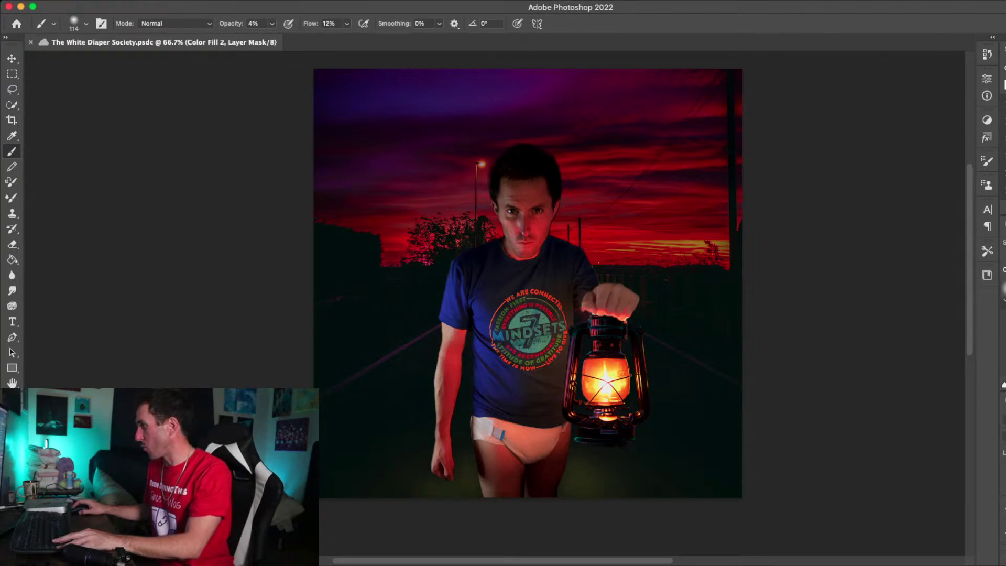
pyautogui.press('super+2')
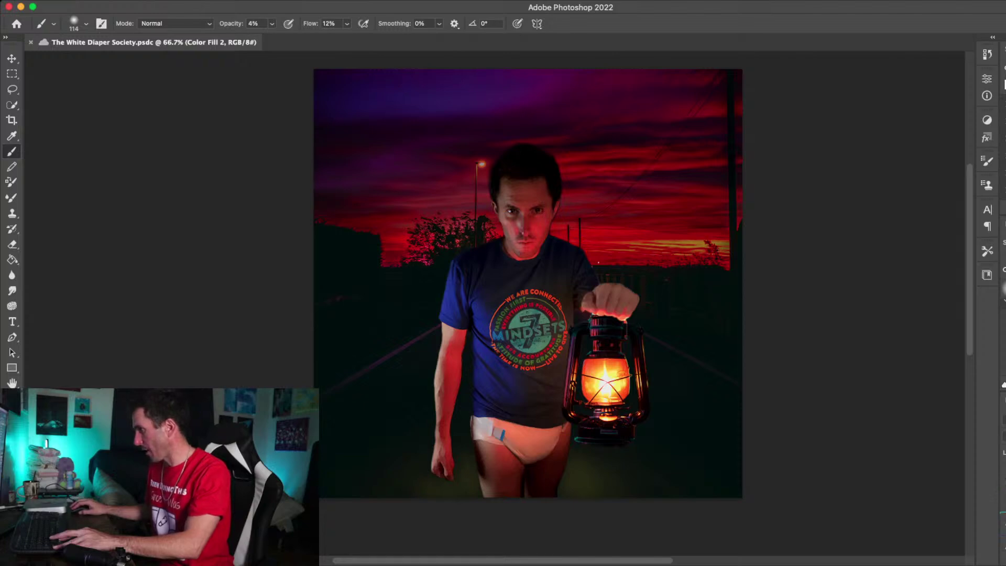
pyautogui.press('super+j')
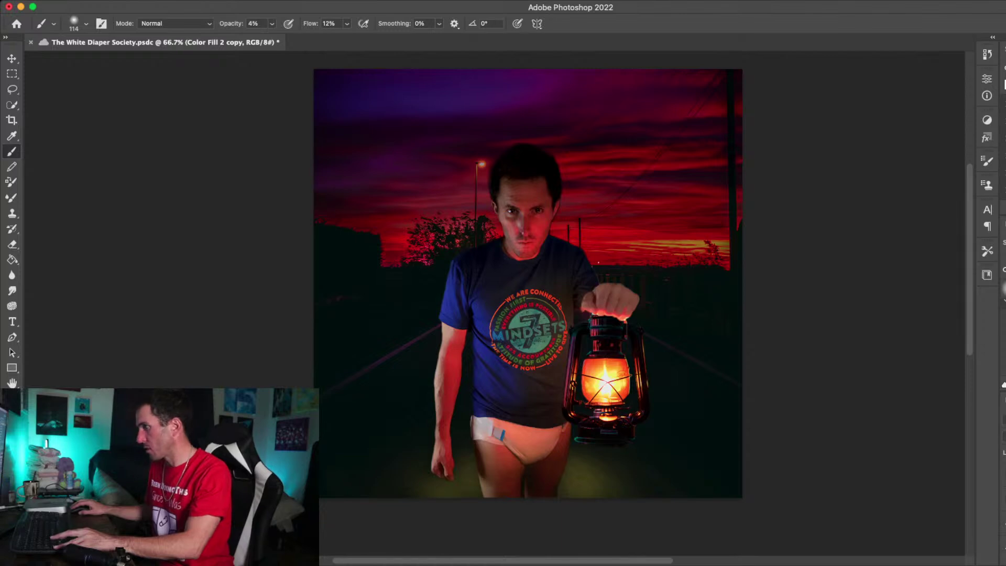
pyautogui.press('super+comma')
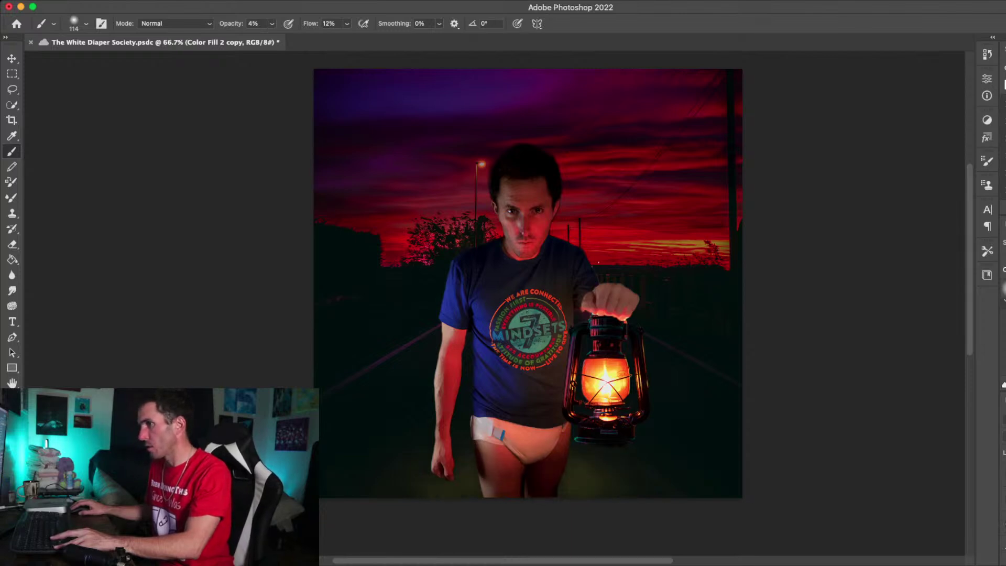
# Show the duplicated yellow colour fill layer and replace its painted mask with a blank one
pyautogui.press('super+comma')
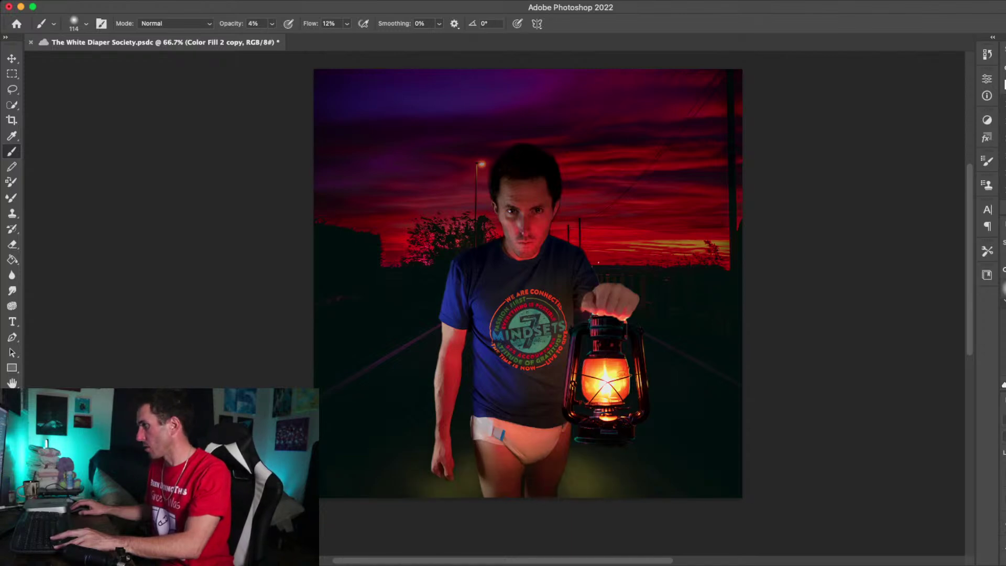
pyautogui.press('super+backslash')
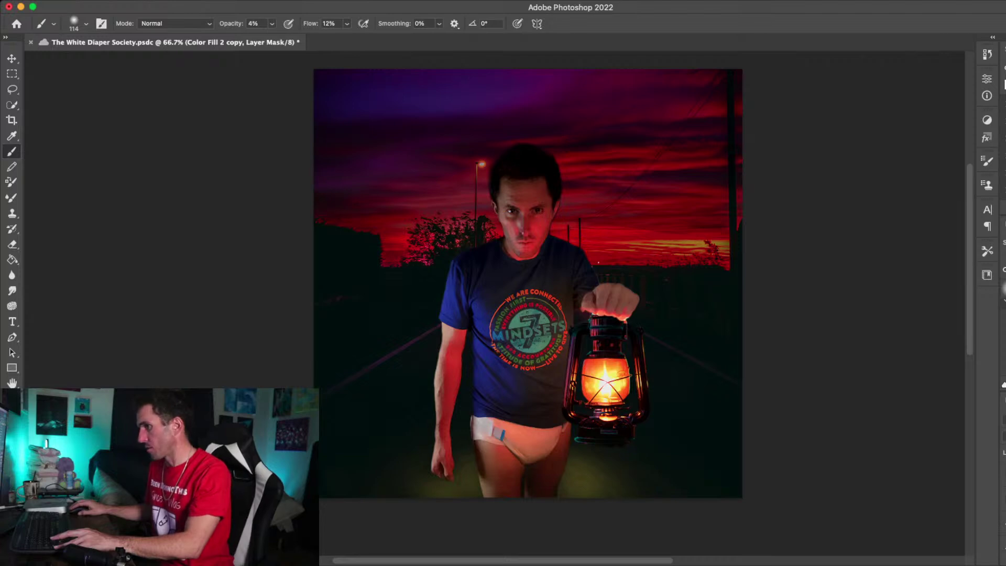
pyautogui.press('Delete')
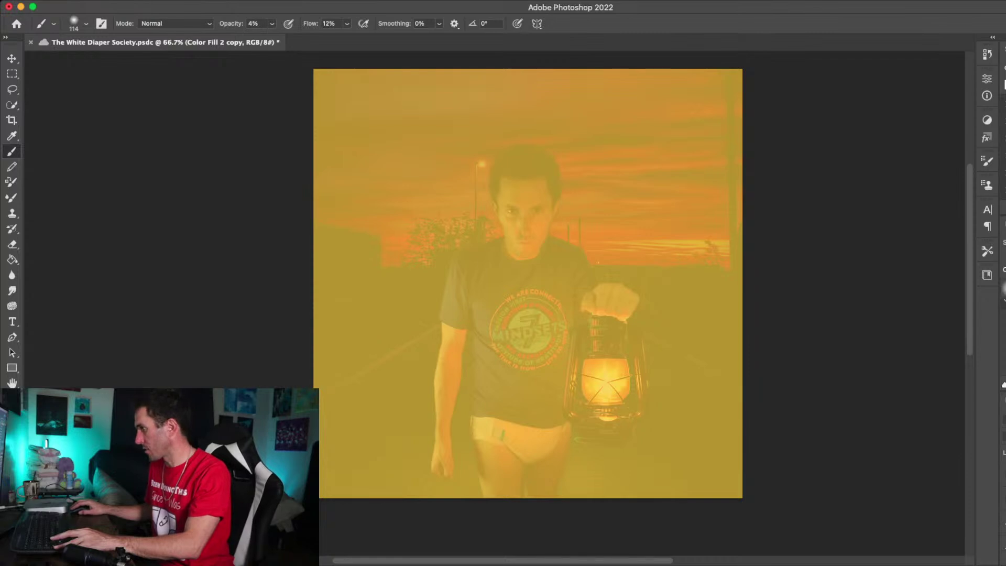
pyautogui.press('super+backslash')
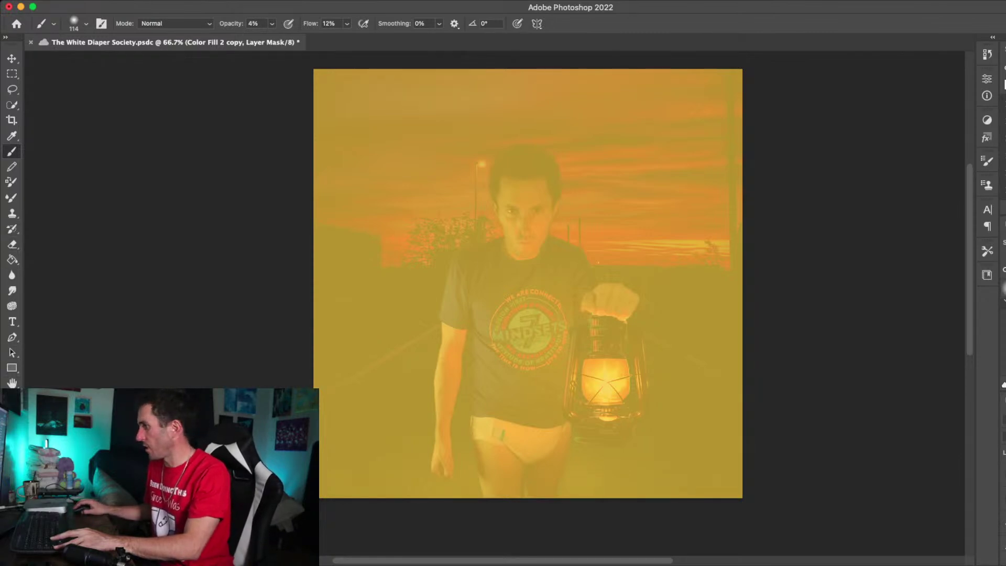
# Change the duplicate fill layer to a slightly more golden yellow and fill its mask with black
pyautogui.doubleClick(1005, 472)
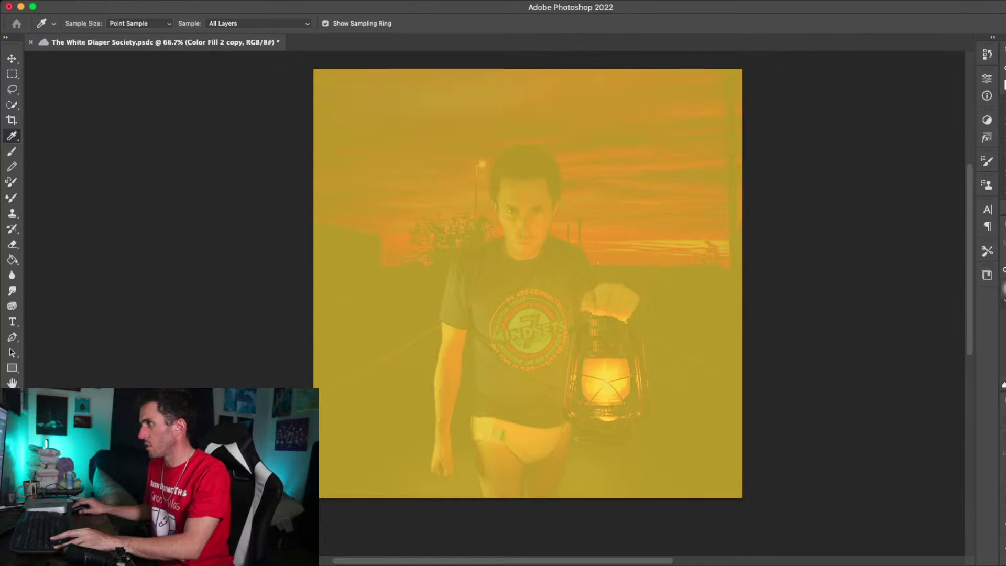
pyautogui.press('b')
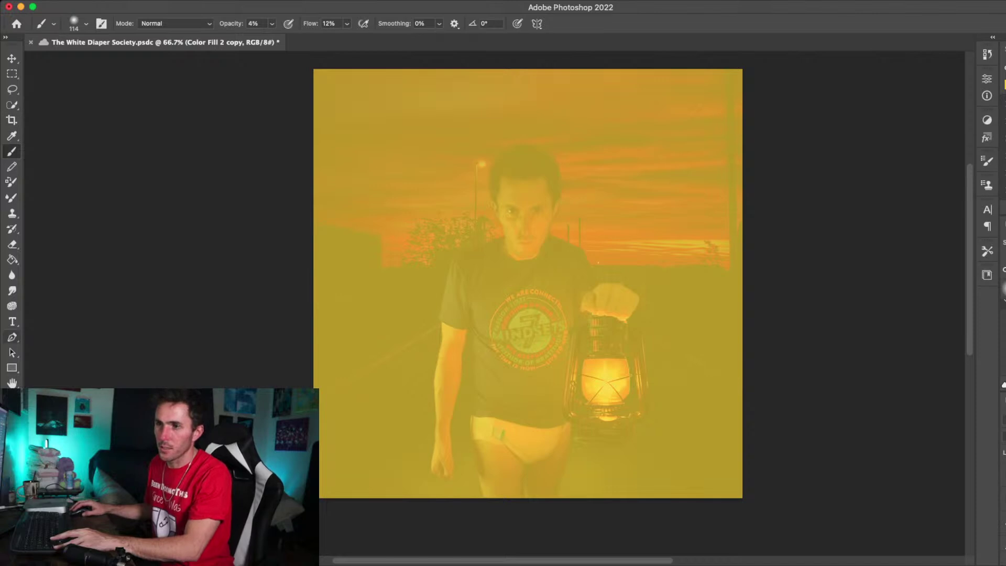
pyautogui.press('g')
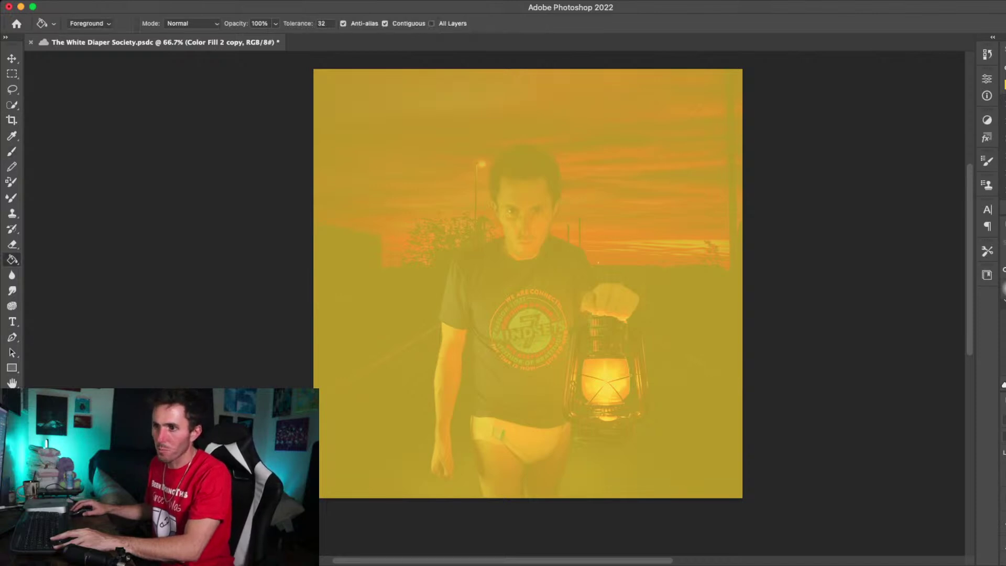
pyautogui.press('i')
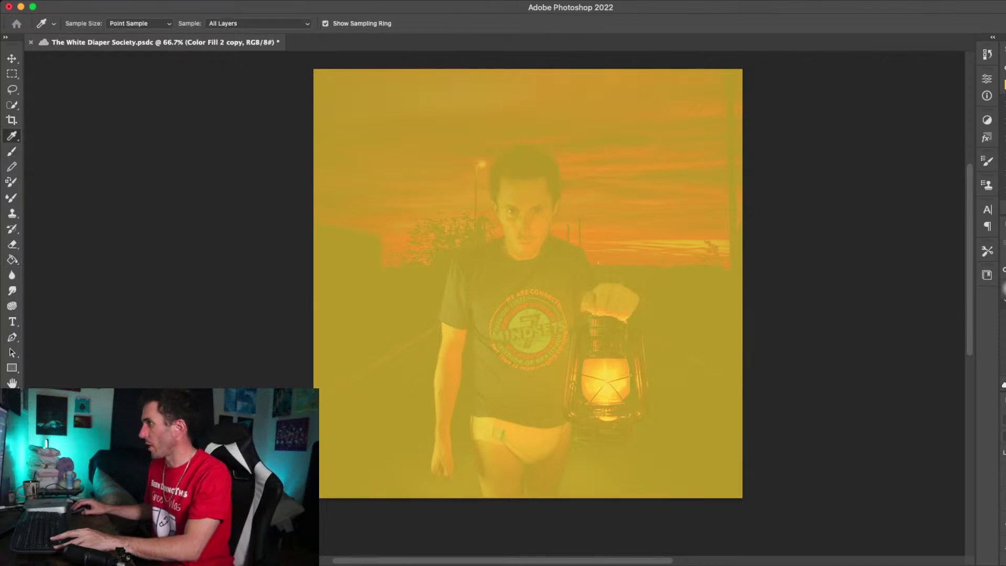
pyautogui.press('g')
pyautogui.press('super+backslash')
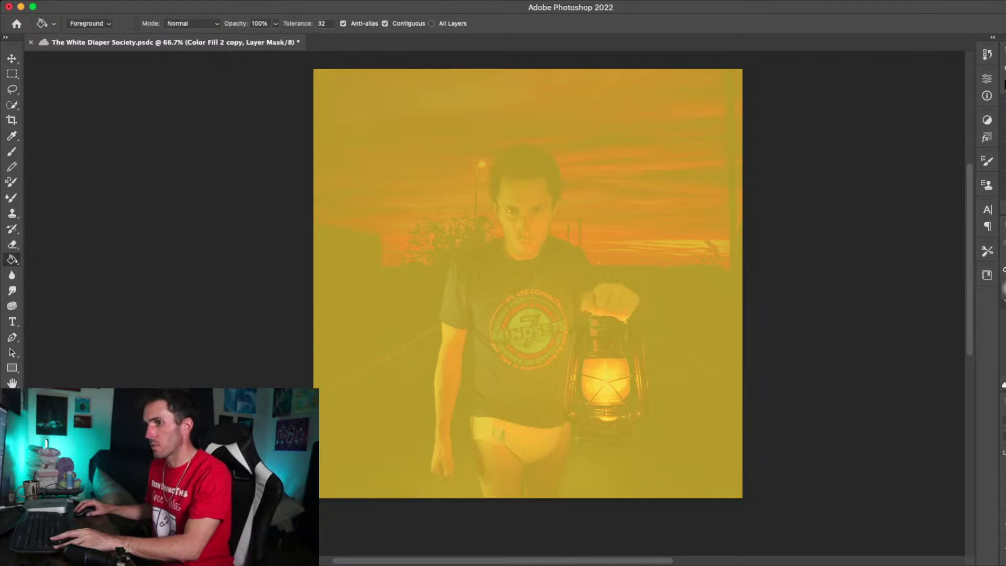
pyautogui.press('i')
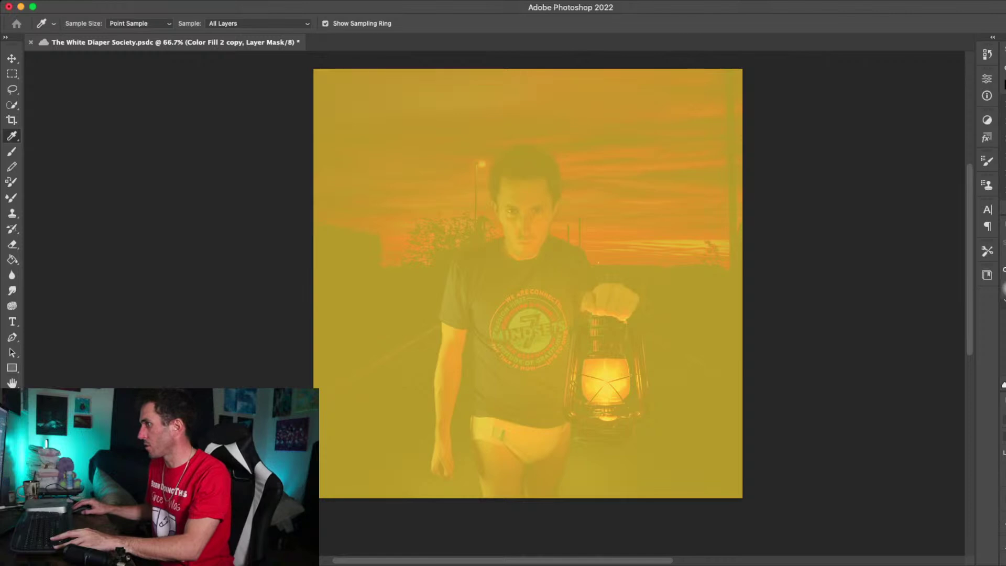
pyautogui.press('g')
pyautogui.press('\\')
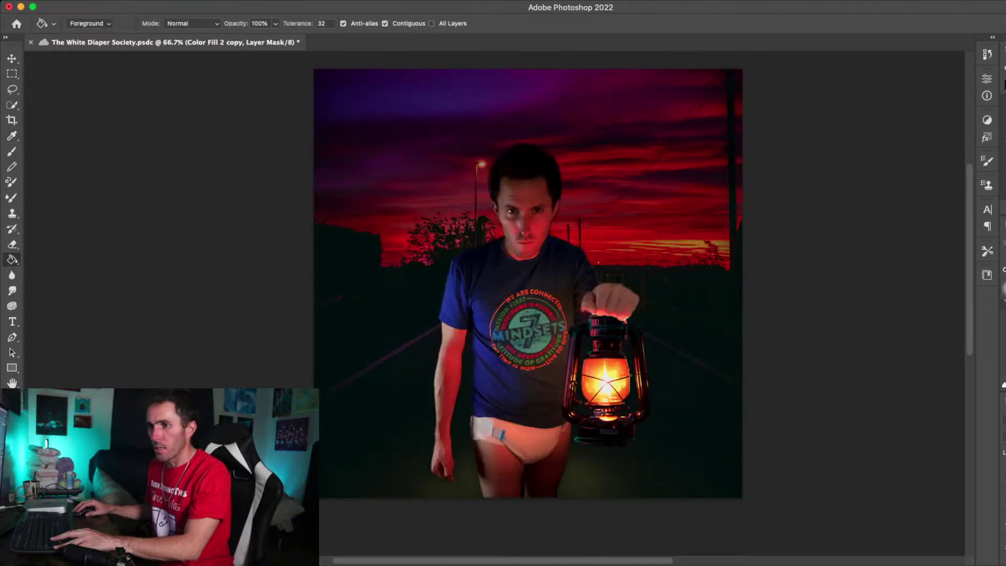
pyautogui.press('i')
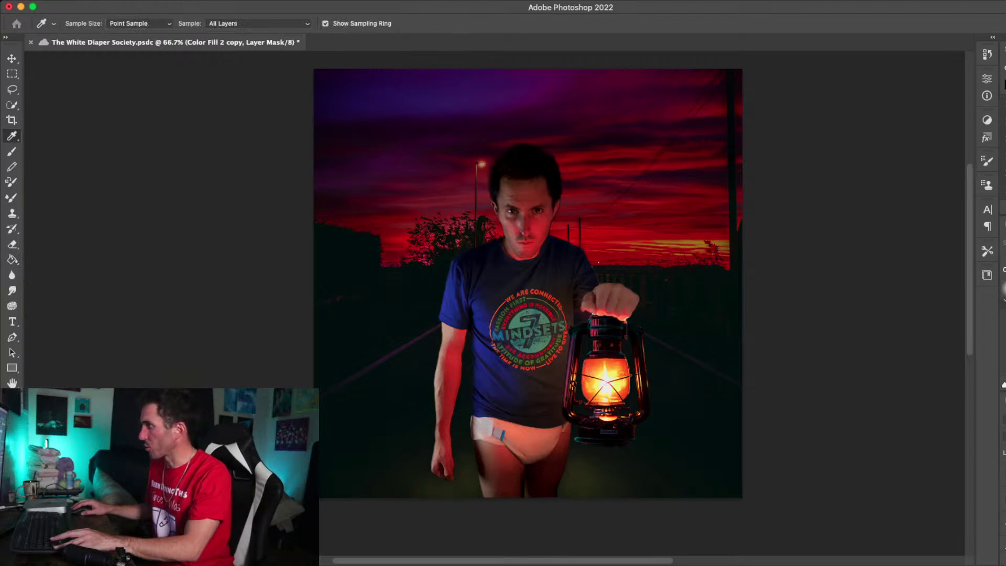
pyautogui.press('g')
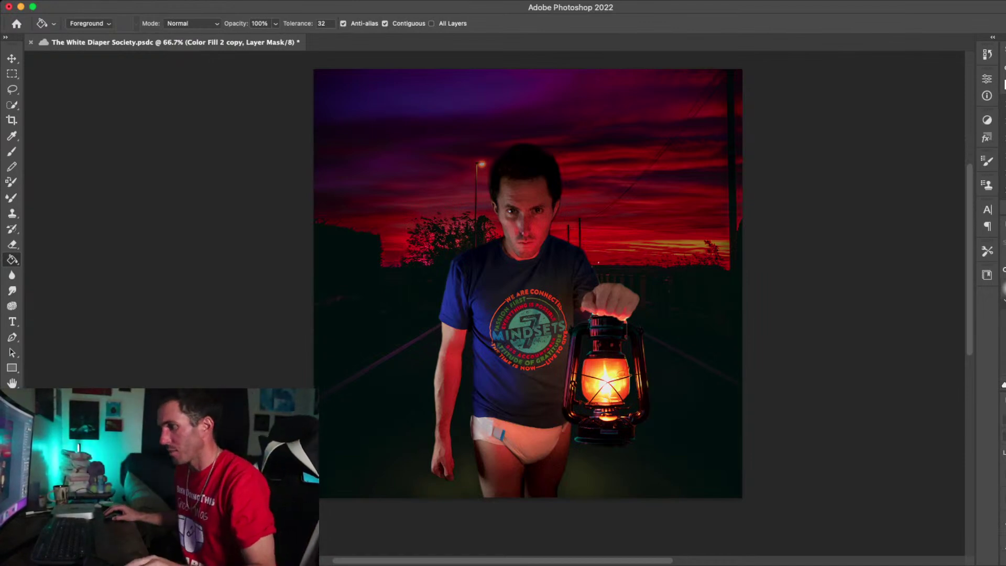
pyautogui.press('super+Tab')
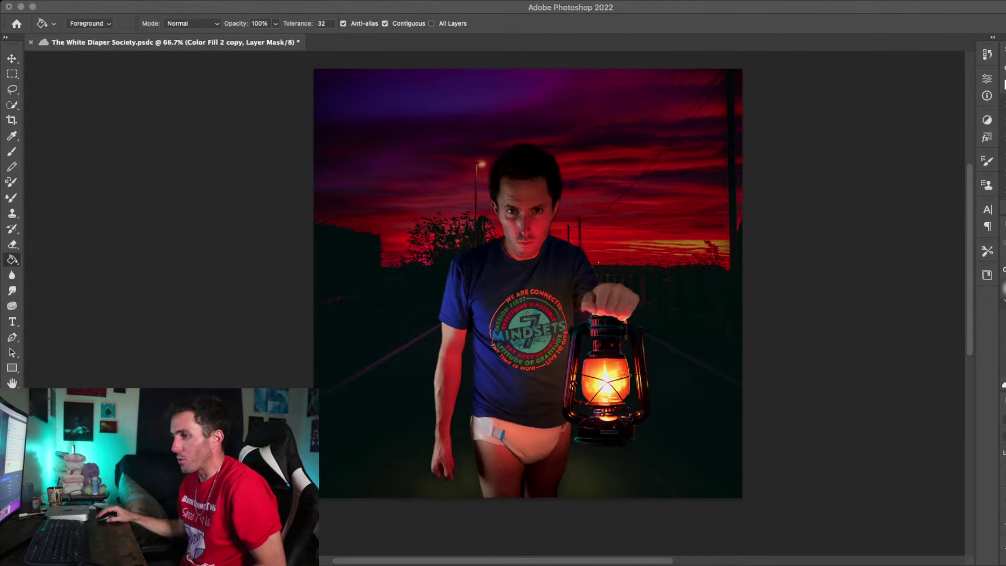
pyautogui.press('super+Tab')
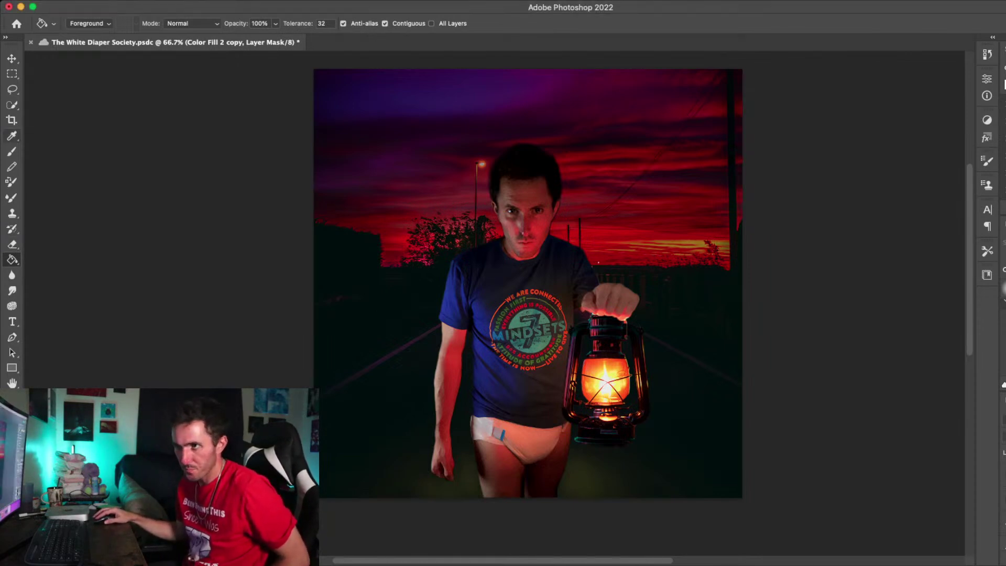
# Switch to the Brush tool and reduce the brush size to 67 px
pyautogui.press('b')
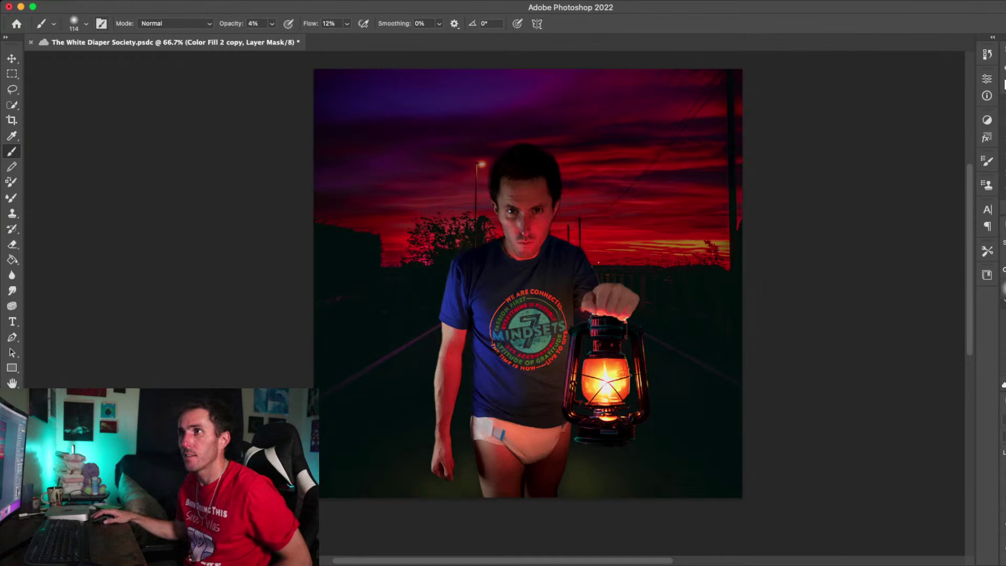
pyautogui.press('[')
pyautogui.press('[')
pyautogui.press('[')
pyautogui.press('[')
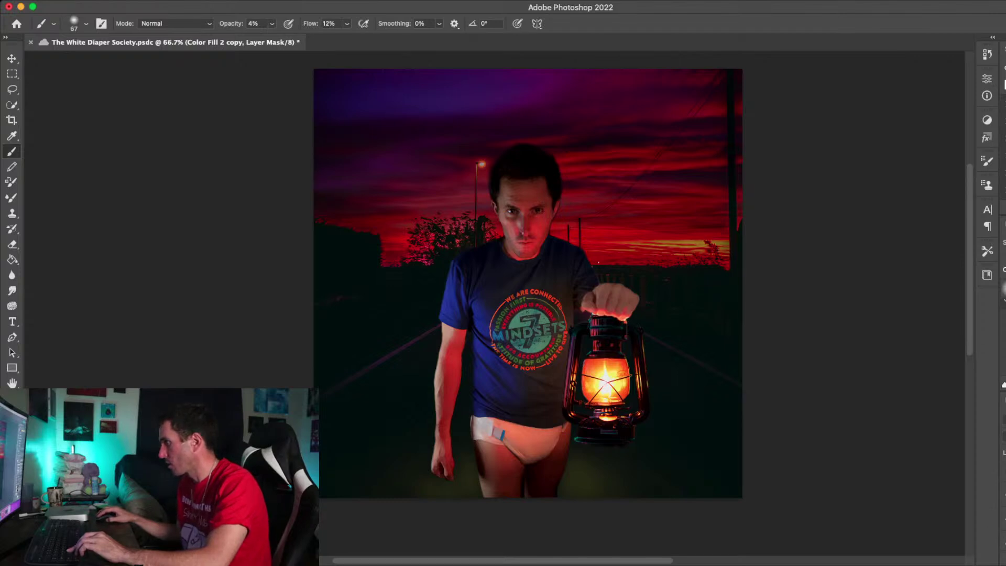
pyautogui.press('super+2')
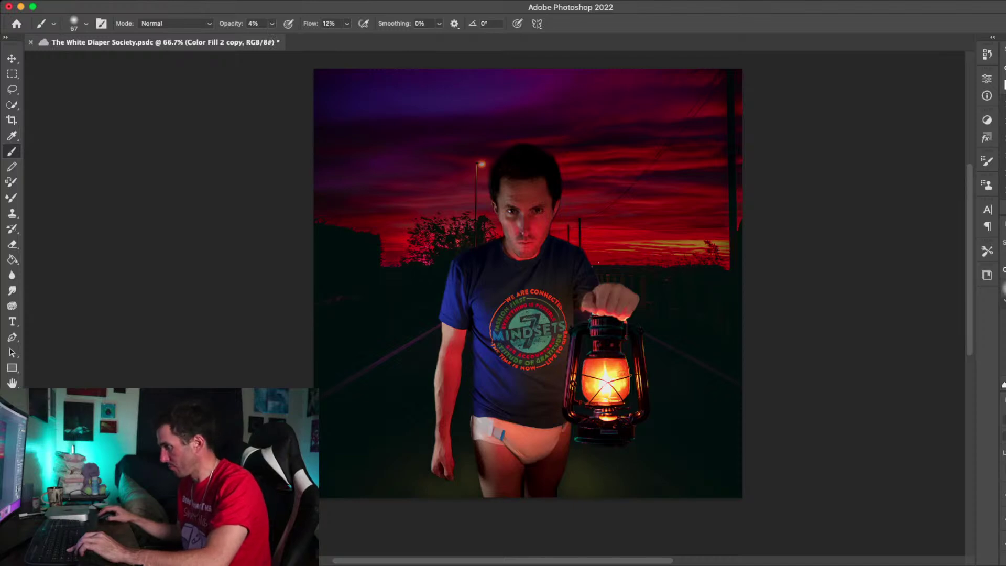
pyautogui.press('Delete')
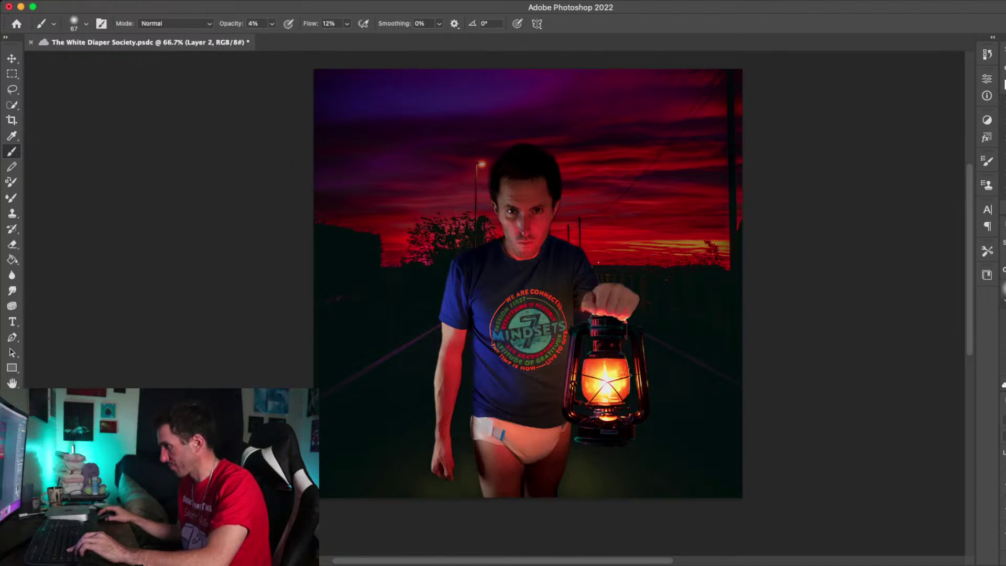
pyautogui.press('super+z')
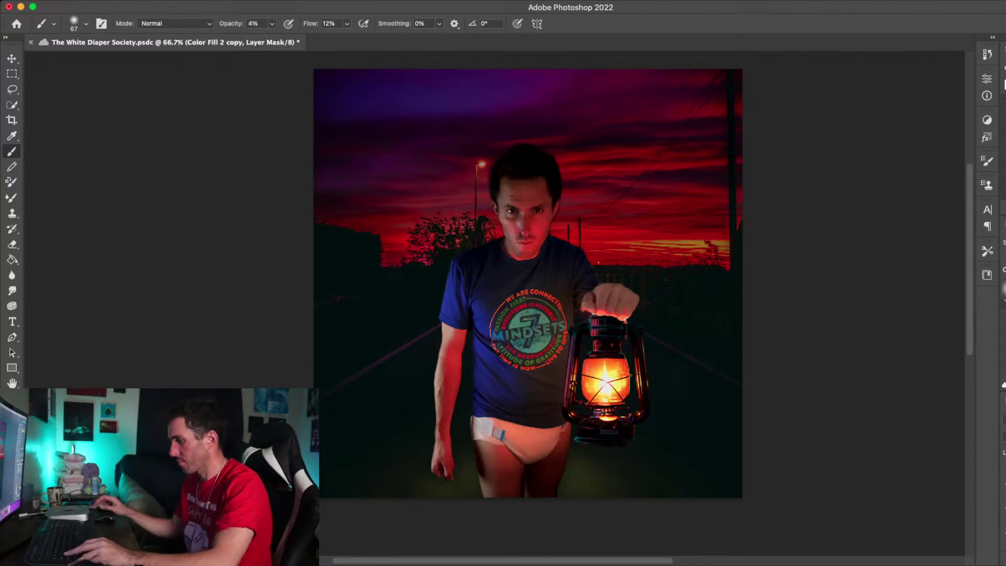
# Set the brush to 10% opacity and 100% flow for painting specks around the lantern
pyautogui.press('super+equal')
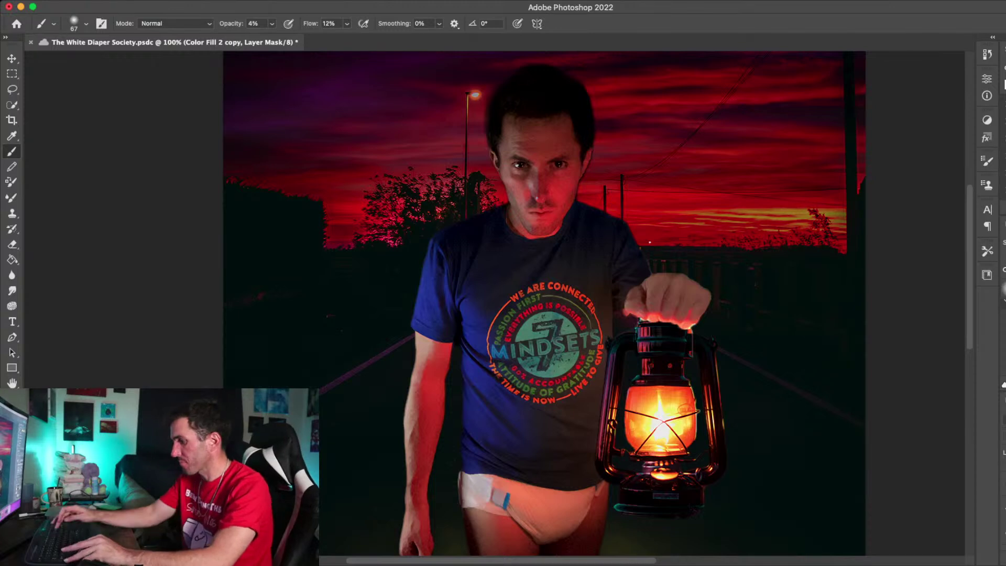
pyautogui.press('super+minus')
pyautogui.press('super+minus')
pyautogui.press('super+plus')
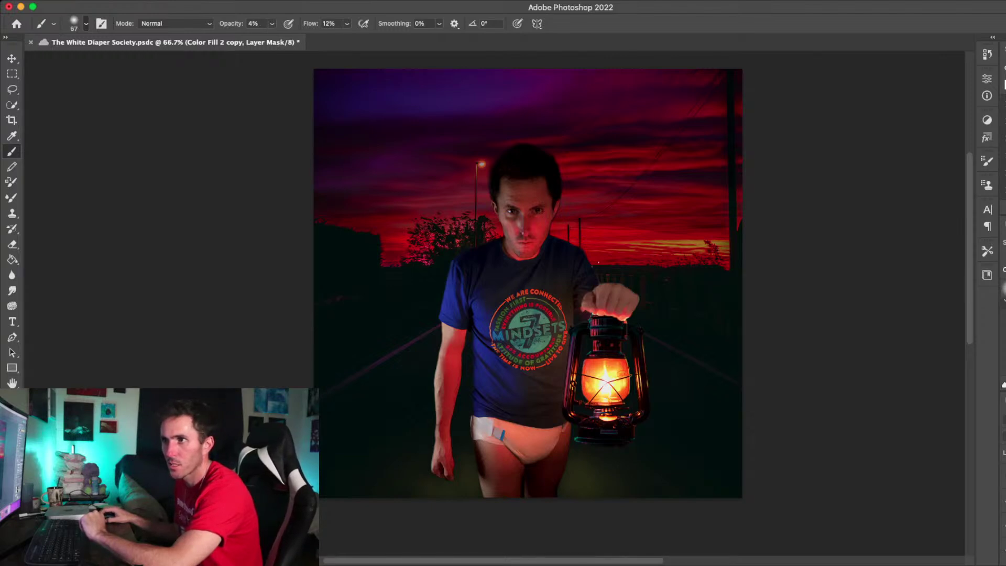
pyautogui.press('1')
pyautogui.hotkey('shift', '0')
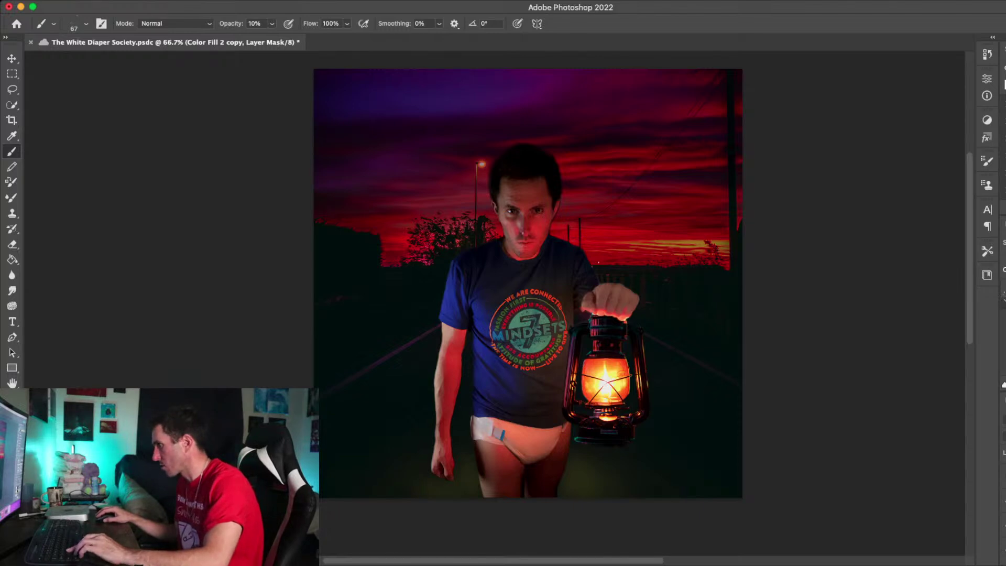
# Paint scattered yellow specks around the lantern through the duplicate colour fill layer's mask
pyautogui.hotkey('alt', '[')
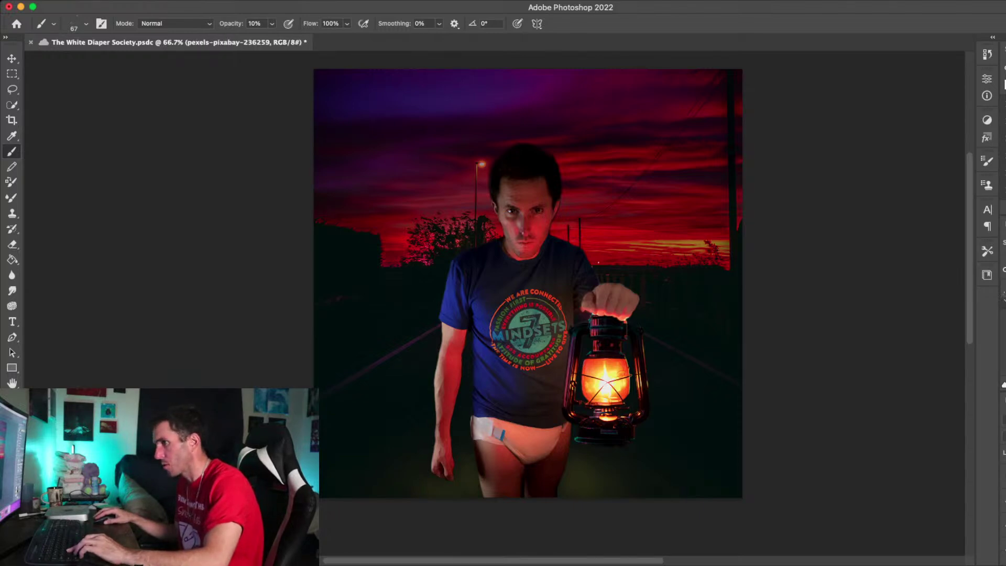
pyautogui.hotkey('alt', ']')
pyautogui.press('super+backslash')
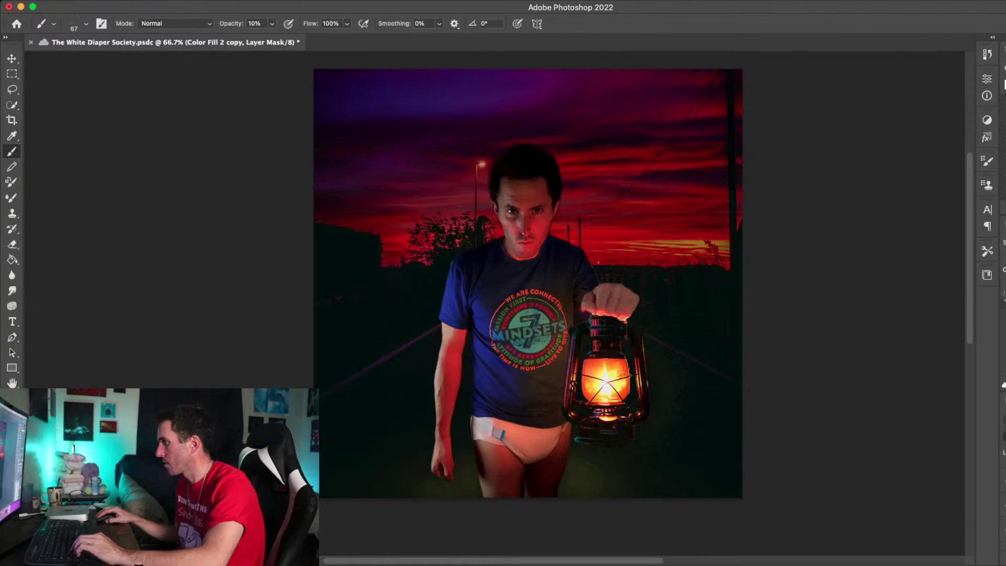
pyautogui.press('super+z')
pyautogui.press('super+shift+z')
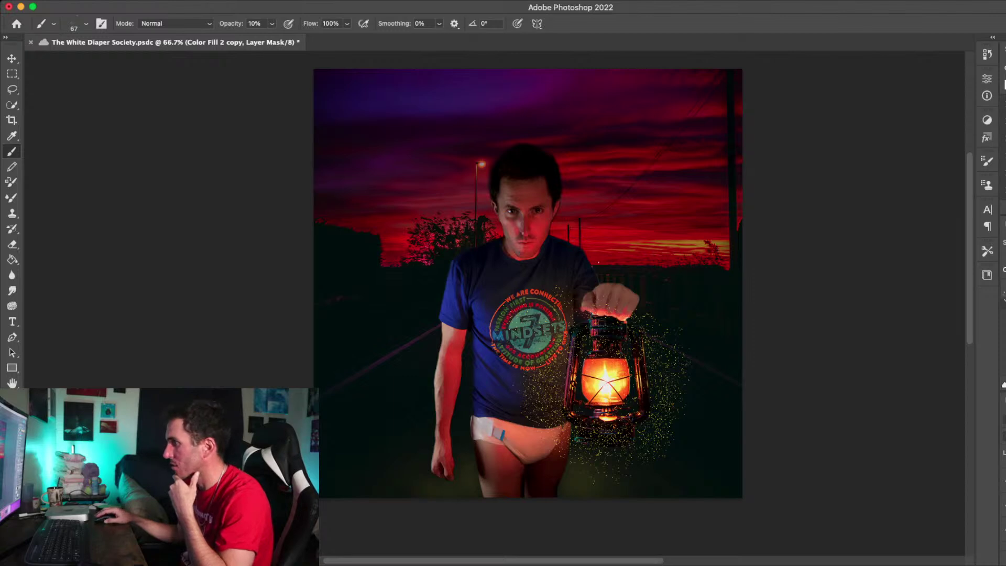
# Toggle the specks' visibility to compare the lantern with and without them
pyautogui.click(1005, 481)
pyautogui.click(1005, 480)
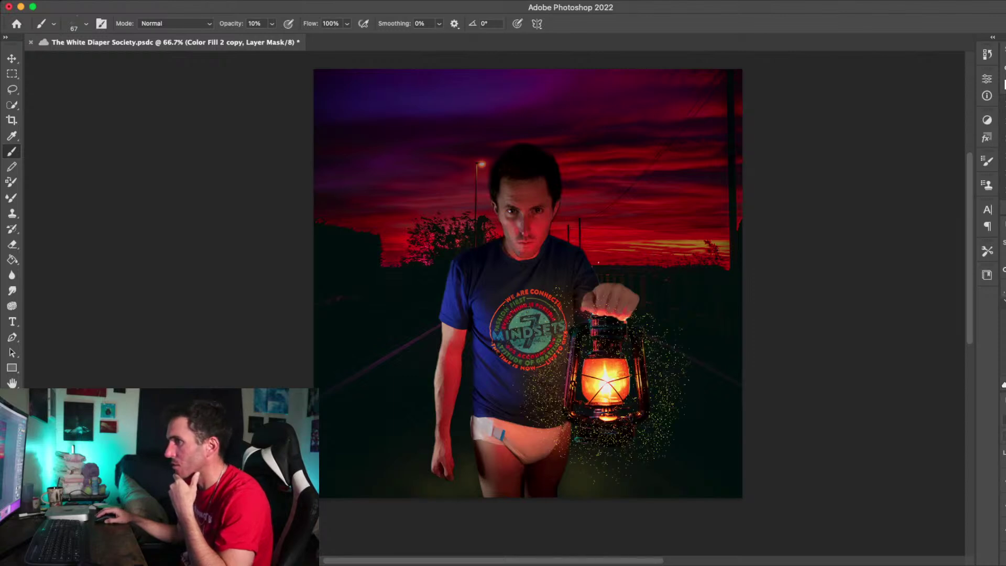
pyautogui.click(1004, 480)
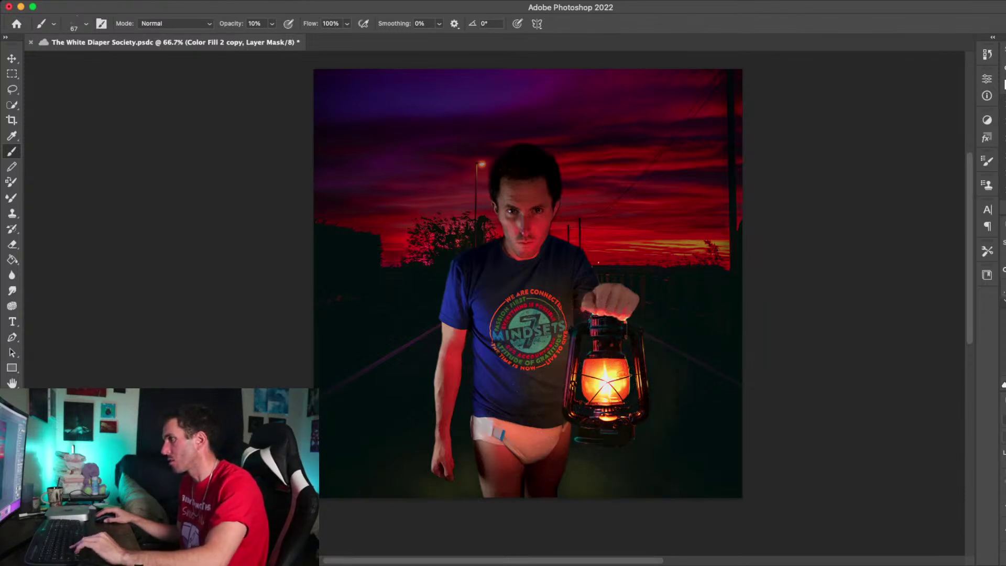
# Switch to Chrome, open pexels.com in a new tab and look over the stock photo homepage
pyautogui.press('super+Tab')
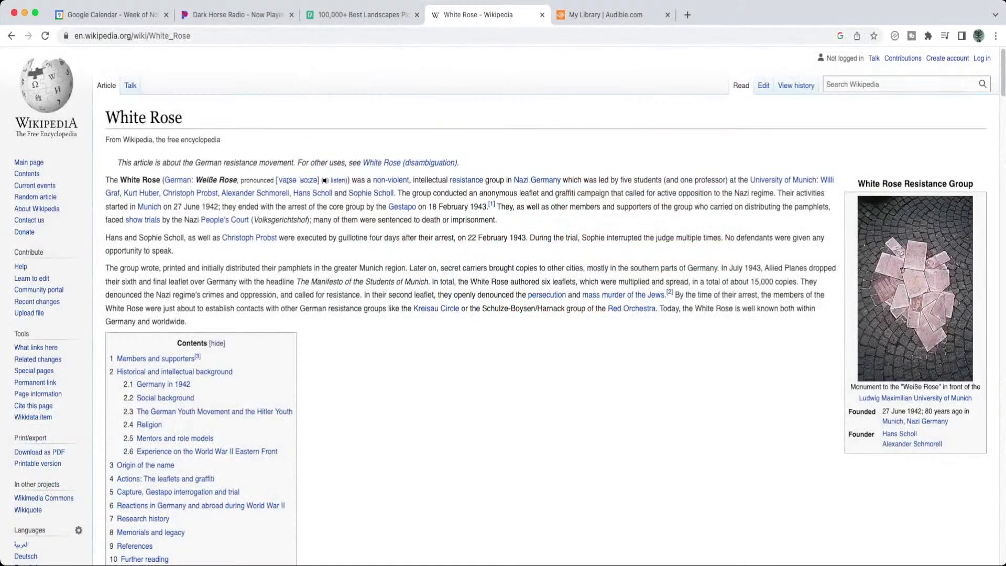
pyautogui.hotkey('ctrl', 'Tab')
pyautogui.hotkey('ctrl', 't')
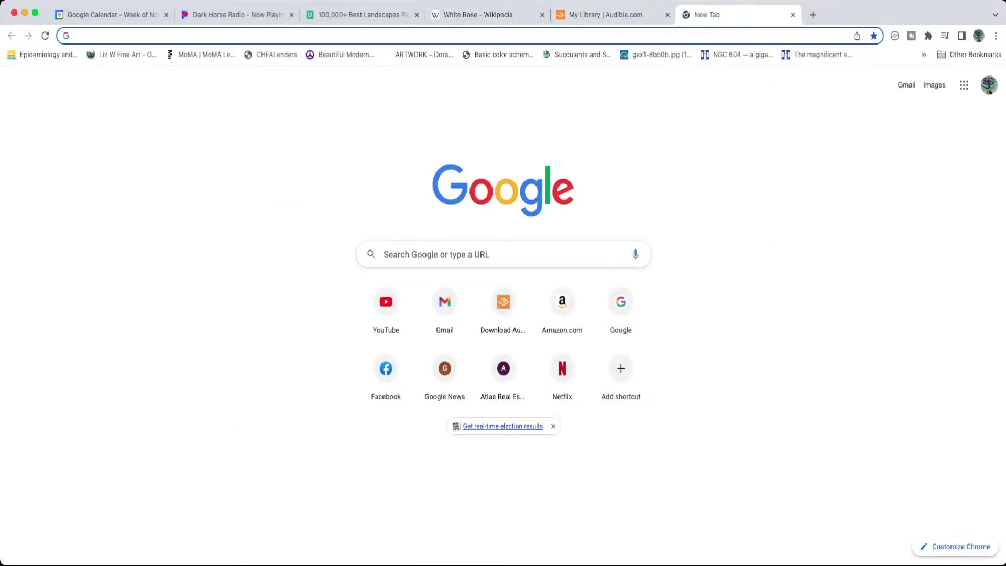
pyautogui.write('pexels.com')
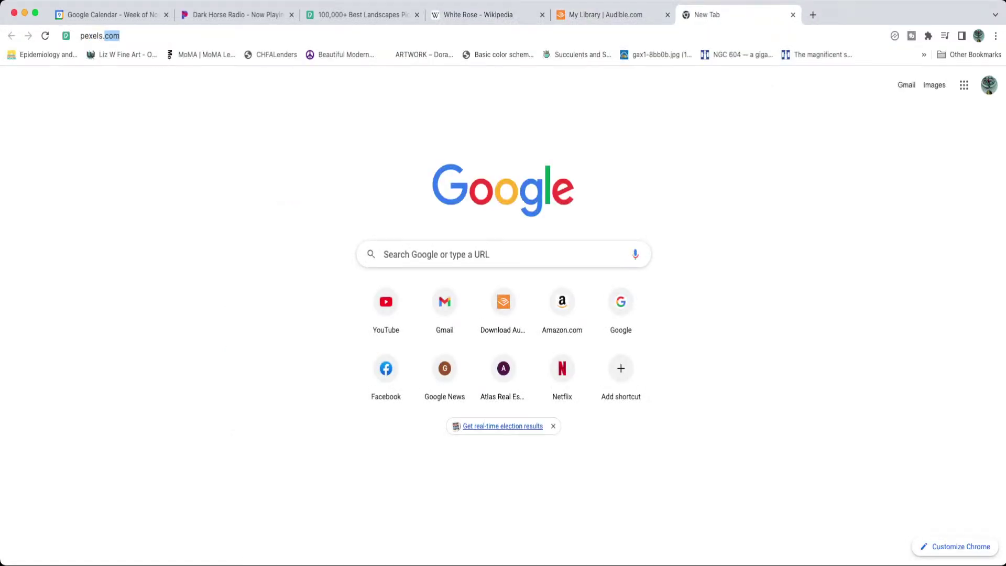
pyautogui.press('Return')
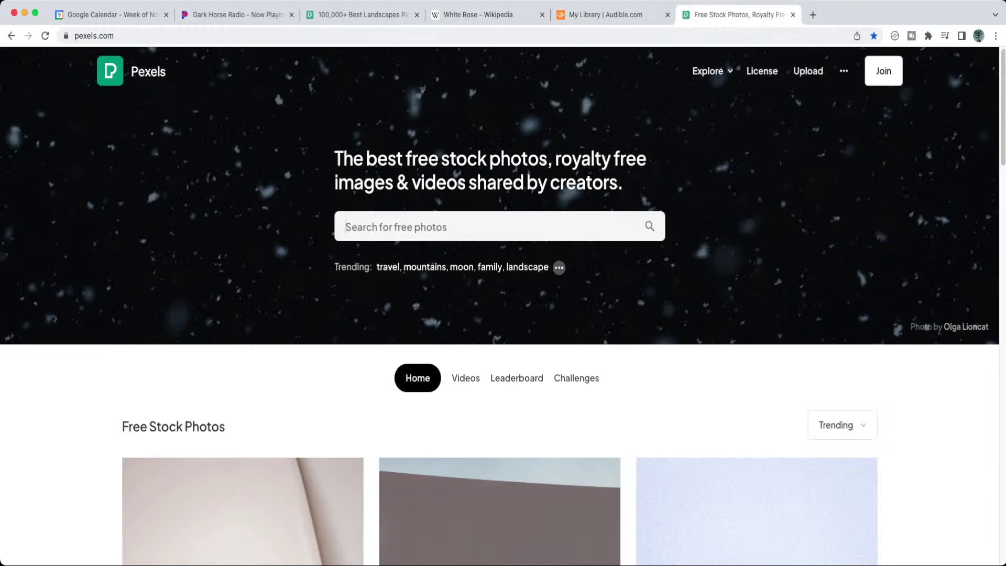
pyautogui.scroll(-4, 503, 305)
pyautogui.scroll(4, 503, 304)
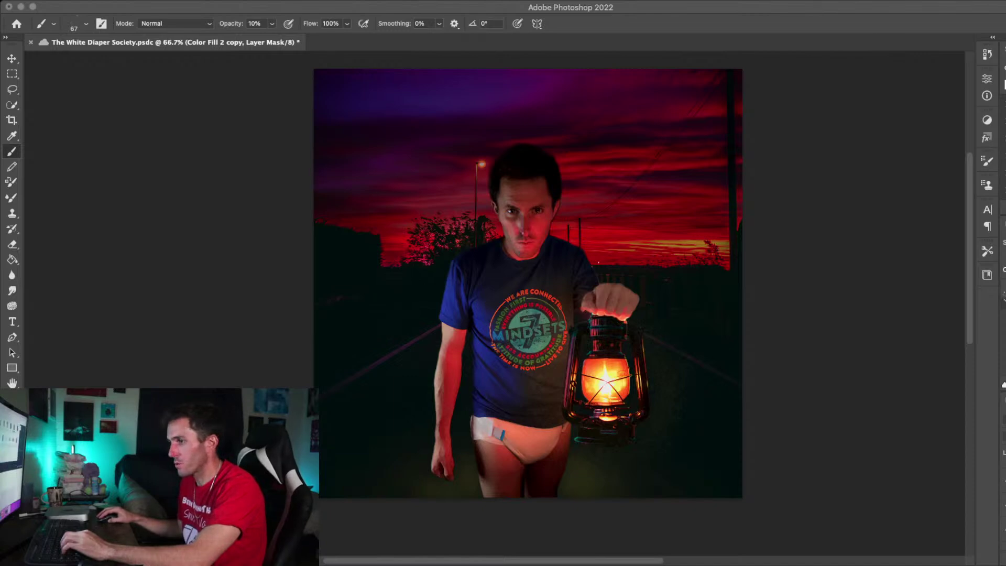
# Return to Photoshop, select the pexels-pixabay-236259 layer and show its white rose beside the lantern
pyautogui.press('super+Tab')
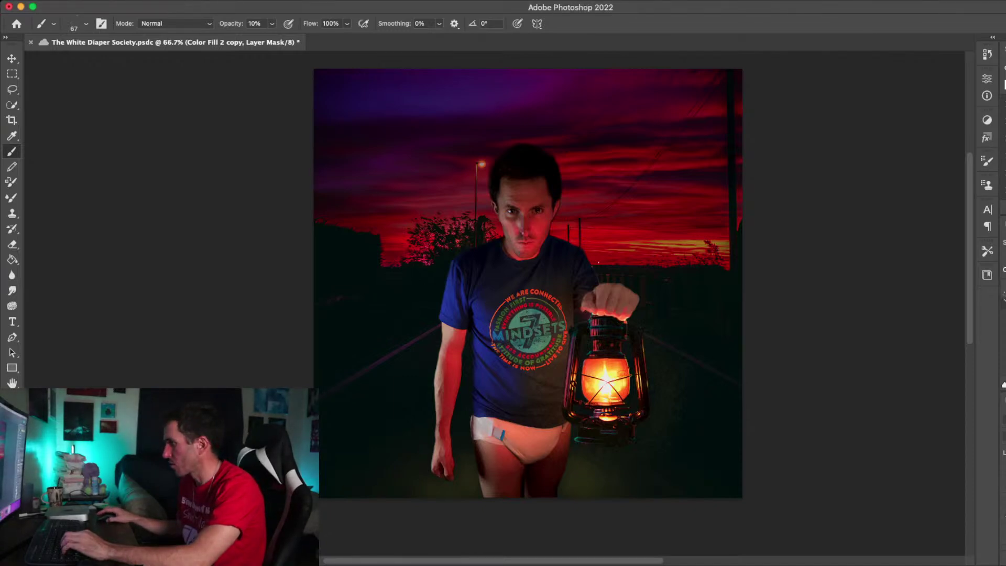
pyautogui.press('super+z')
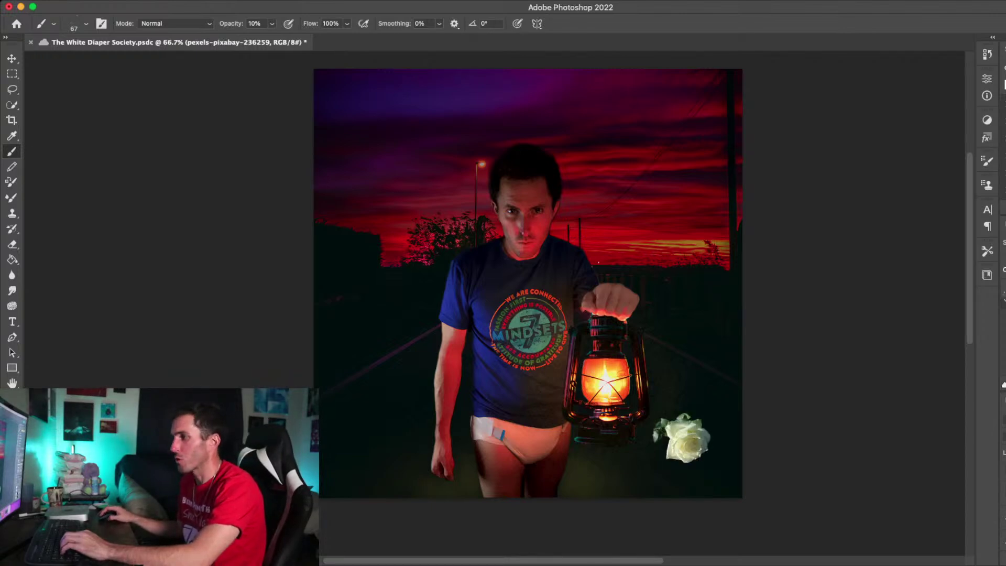
# Move the white rose away from beside the lantern and show the pink rose petals photo layer
pyautogui.press('v')
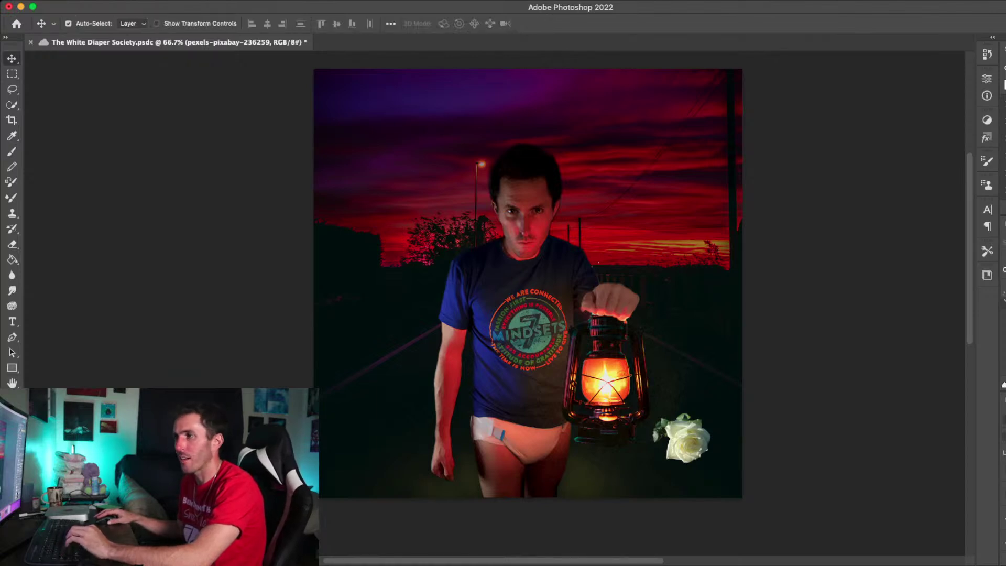
pyautogui.moveTo(682, 437)
pyautogui.mouseDown()
pyautogui.moveTo(695, 458)
pyautogui.moveTo(634, 465)
pyautogui.moveTo(712, 465)
pyautogui.moveTo(632, 466)
pyautogui.moveTo(705, 450)
pyautogui.moveTo(661, 477)
pyautogui.moveTo(364, 429)
pyautogui.moveTo(365, 440)
pyautogui.moveTo(682, 464)
pyautogui.moveTo(715, 455)
pyautogui.moveTo(649, 224)
pyautogui.moveTo(329, 358)
pyautogui.moveTo(359, 397)
pyautogui.moveTo(741, 457)
pyautogui.moveTo(710, 438)
pyautogui.moveTo(775, 451)
pyautogui.mouseUp()
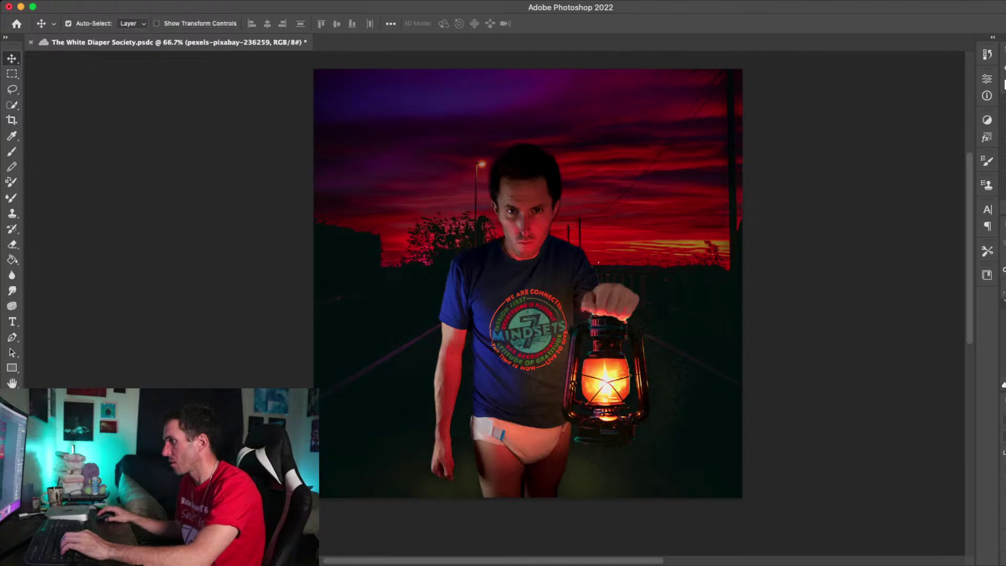
pyautogui.click(1005, 499)
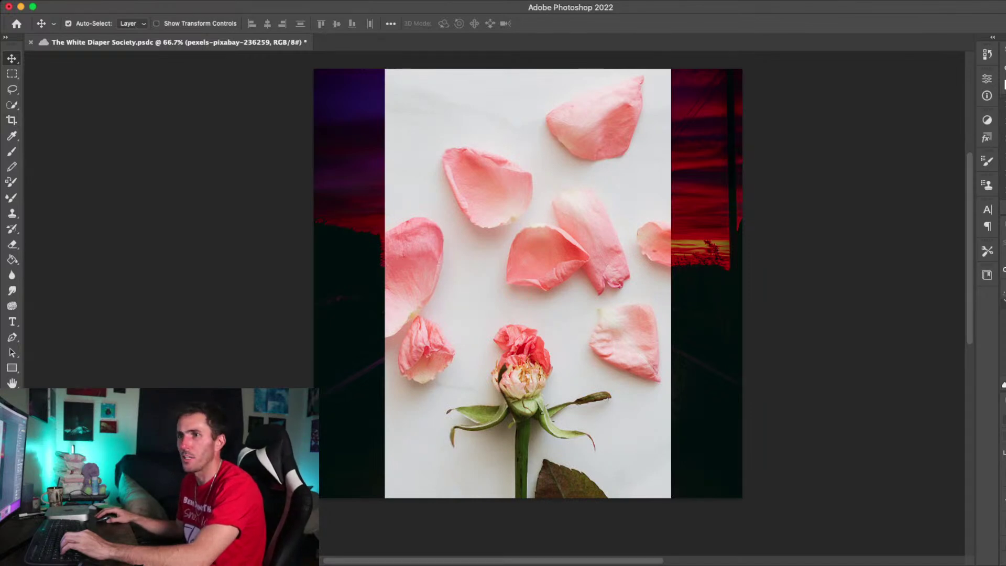
# Select the upper-left pink petal on the petals photo layer using Quick Selection in add mode with brush size 27
pyautogui.press('c')
pyautogui.press('w')
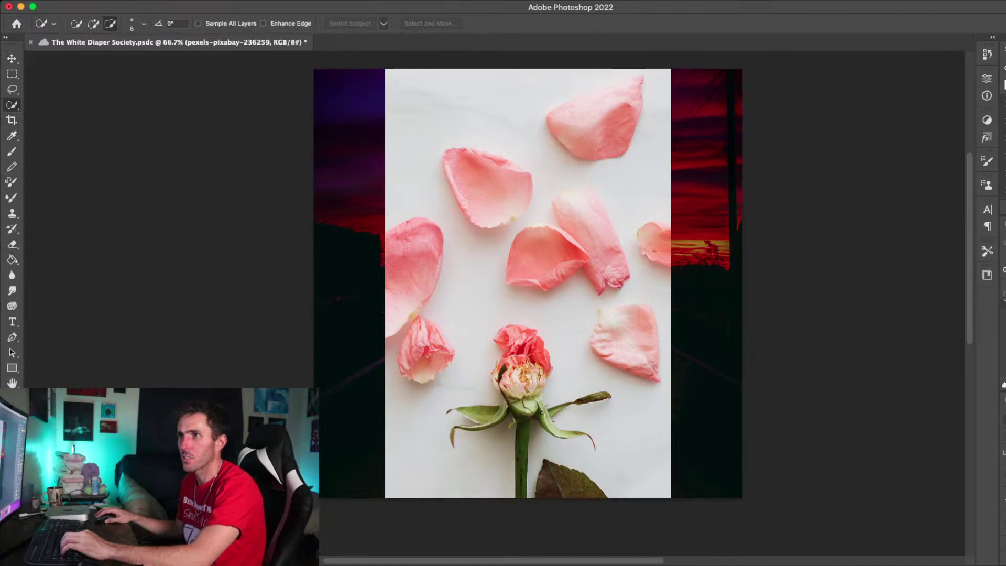
pyautogui.click(93, 23)
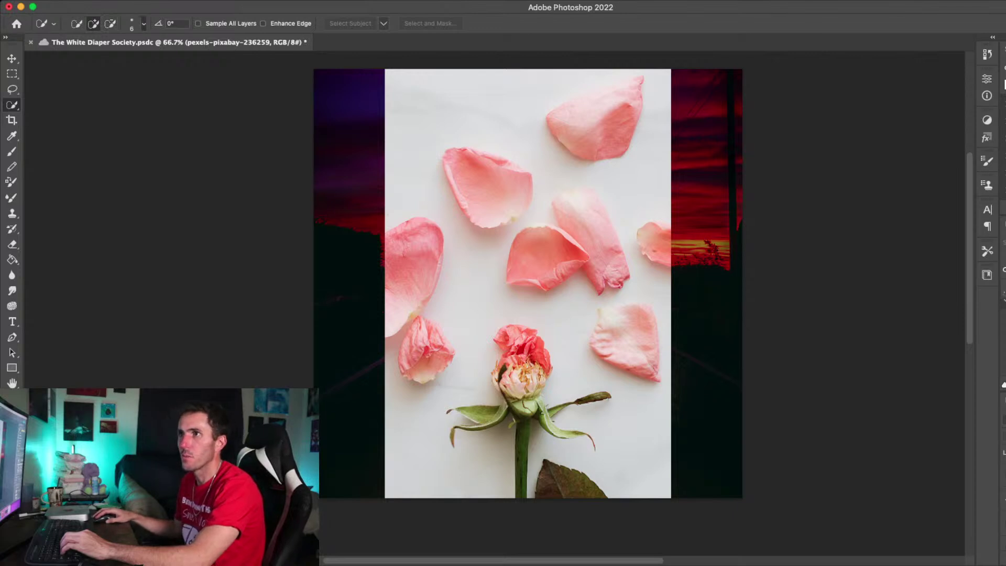
pyautogui.press(']')
pyautogui.press(']')
pyautogui.press(']')
pyautogui.press(']')
pyautogui.press(']')
pyautogui.press(']')
pyautogui.press(']')
pyautogui.press(']')
pyautogui.press(']')
pyautogui.press(']')
pyautogui.press(']')
pyautogui.press(']')
pyautogui.press(']')
pyautogui.press(']')
pyautogui.press(']')
pyautogui.press(']')
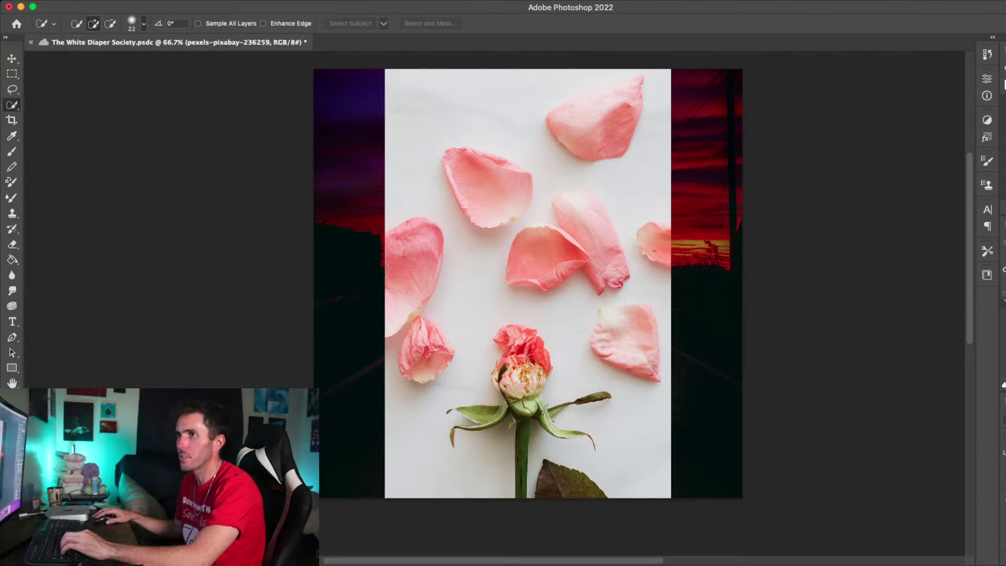
pyautogui.press(']')
pyautogui.press(']')
pyautogui.press(']')
pyautogui.press(']')
pyautogui.press(']')
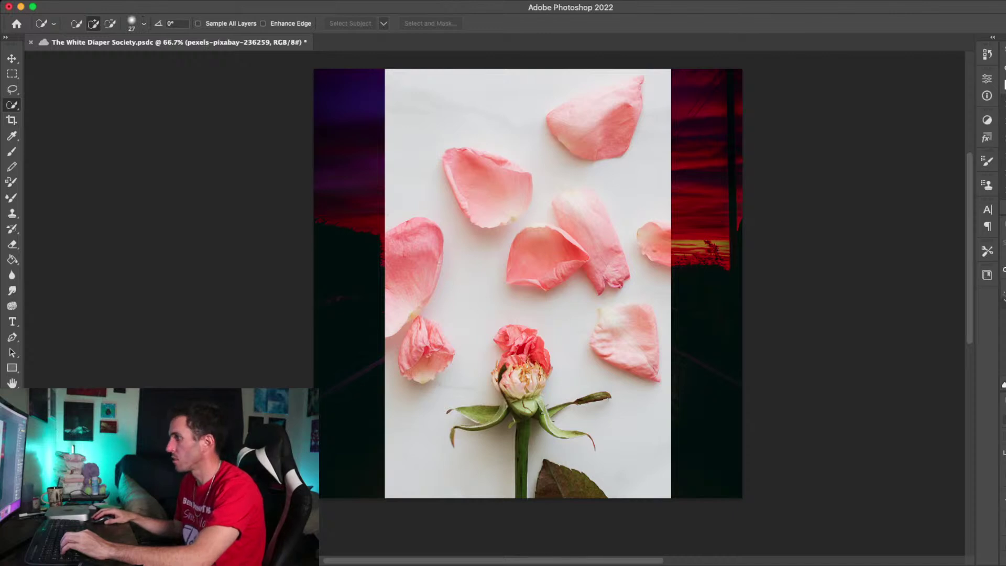
pyautogui.hotkey('alt', ']')
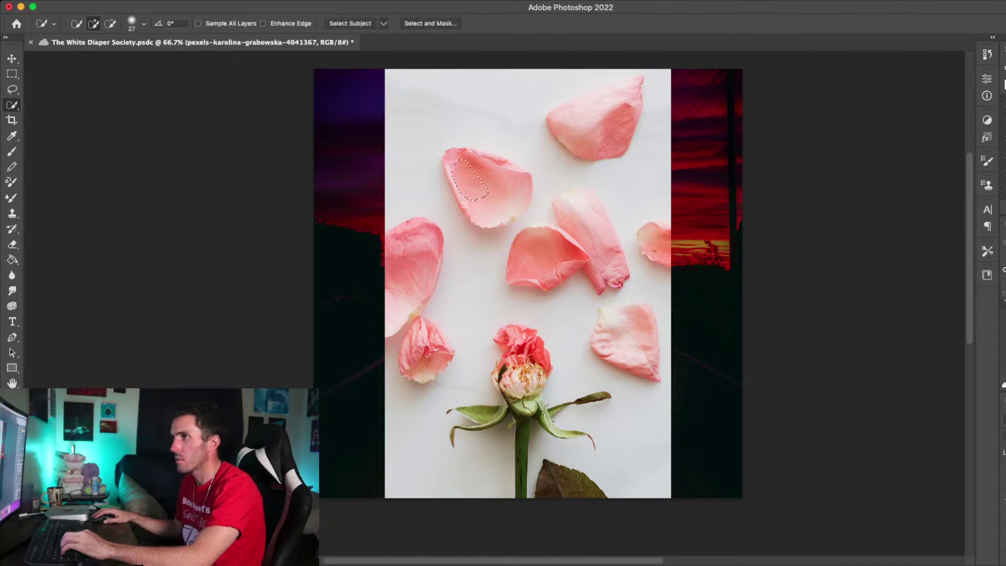
pyautogui.click(465, 177)
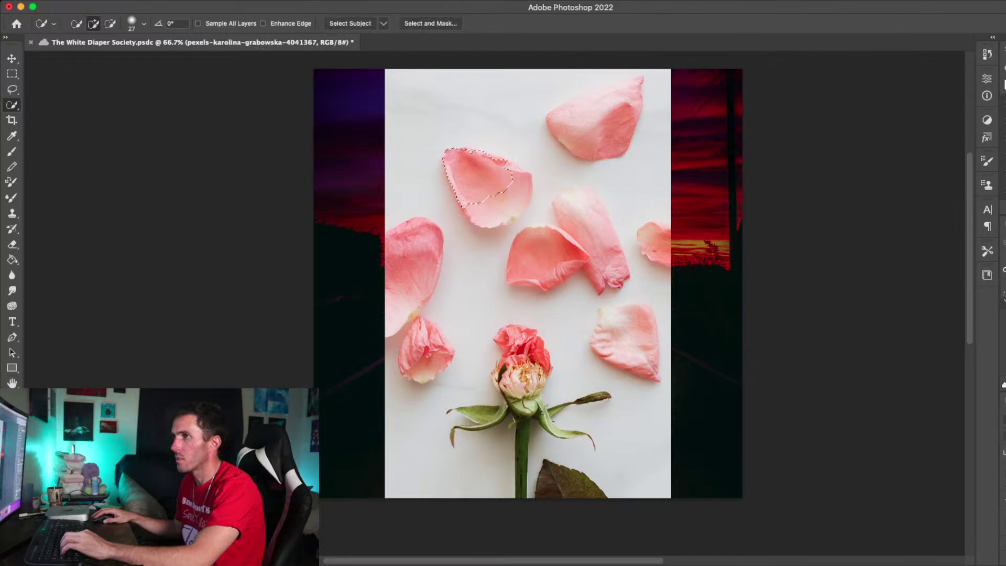
pyautogui.click(503, 186)
# Save the document and add the topmost petal to the selection with brush size 15
pyautogui.press('super+s')
pyautogui.press('[')
pyautogui.press('[')
pyautogui.click(595, 123)
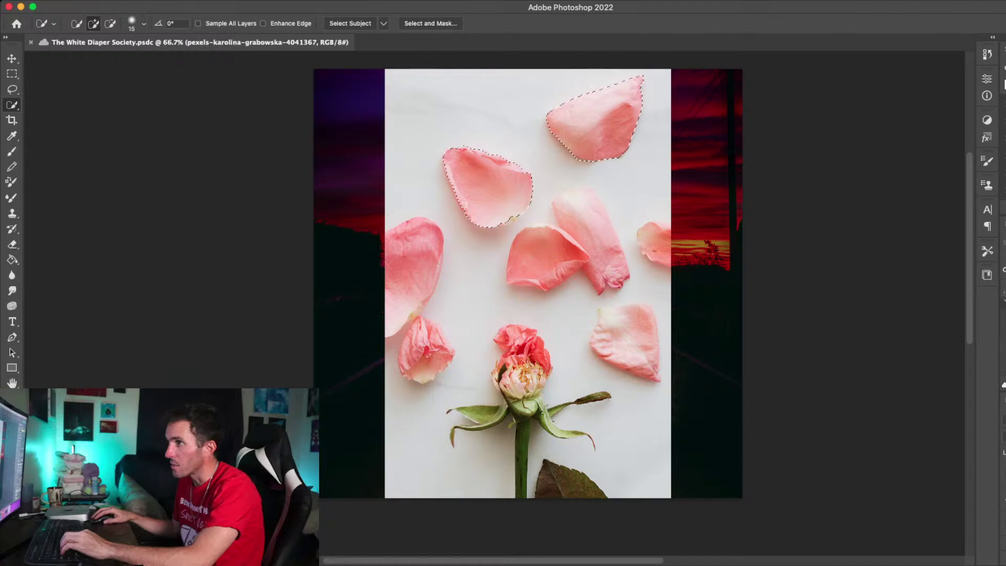
# Add the centre petal to the selection, undoing the stray selections of the left-edge petal and the background
pyautogui.moveTo(417, 241); pyautogui.dragTo(403, 304)
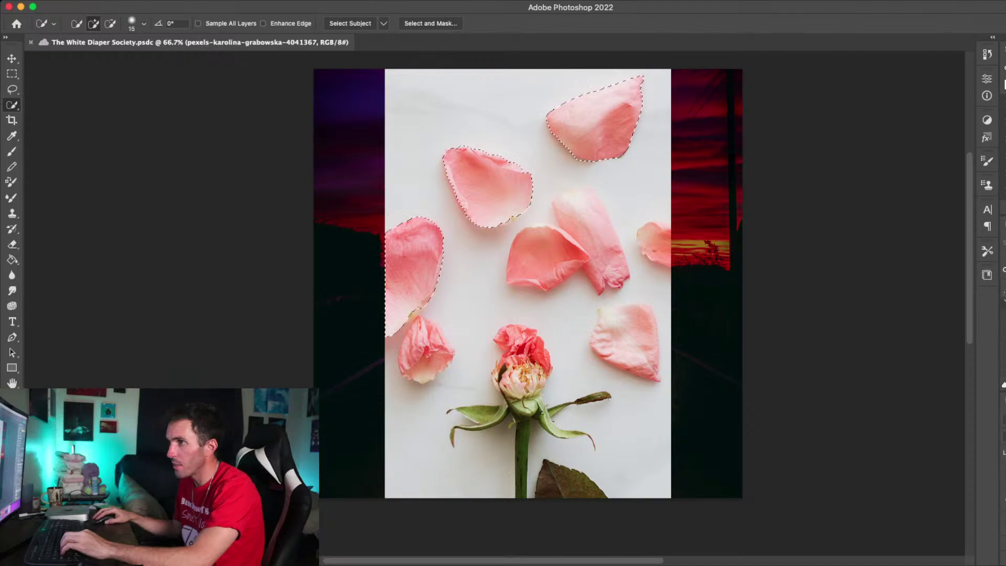
pyautogui.press('super+z')
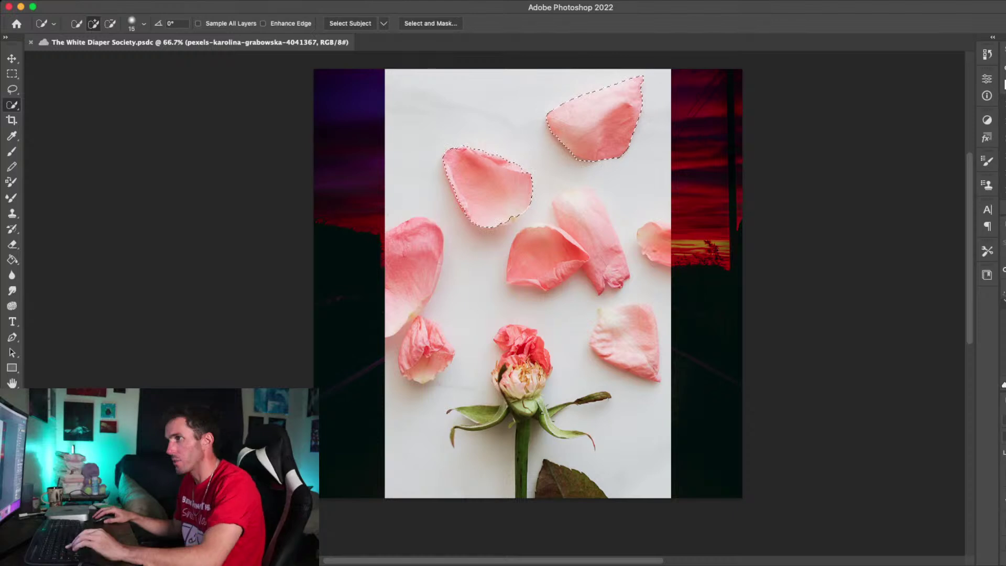
pyautogui.moveTo(536, 245); pyautogui.dragTo(557, 276)
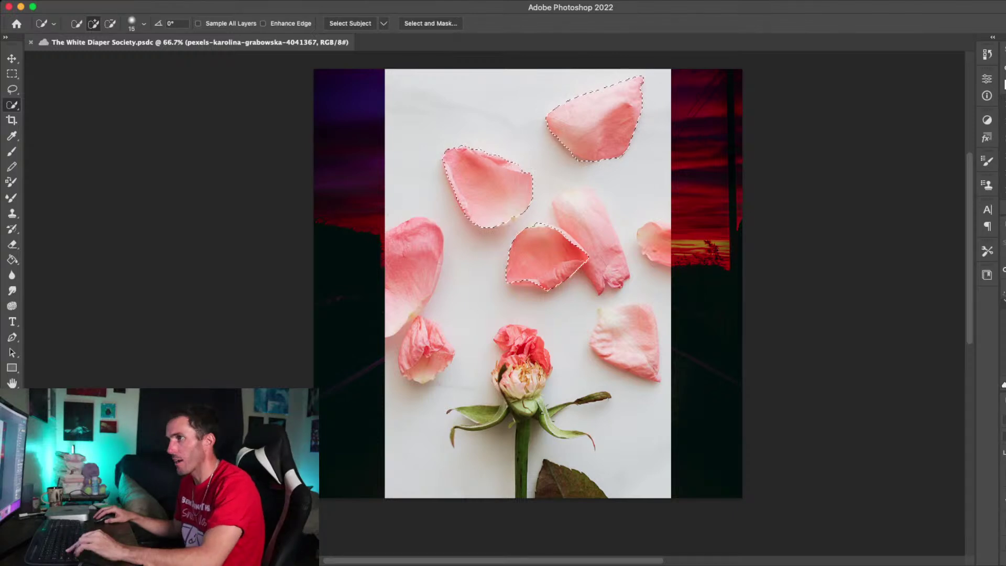
pyautogui.click(532, 285)
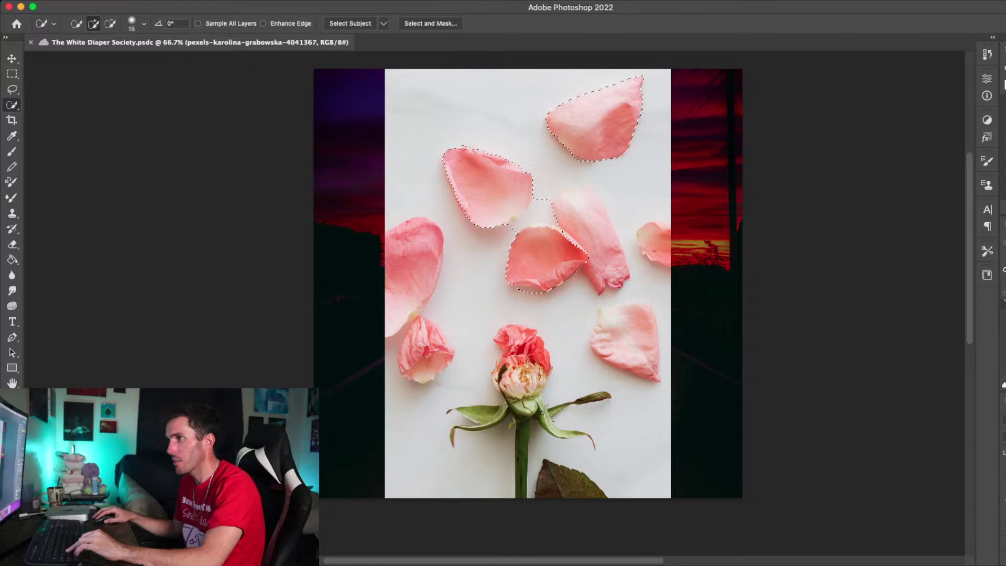
pyautogui.press('super+z')
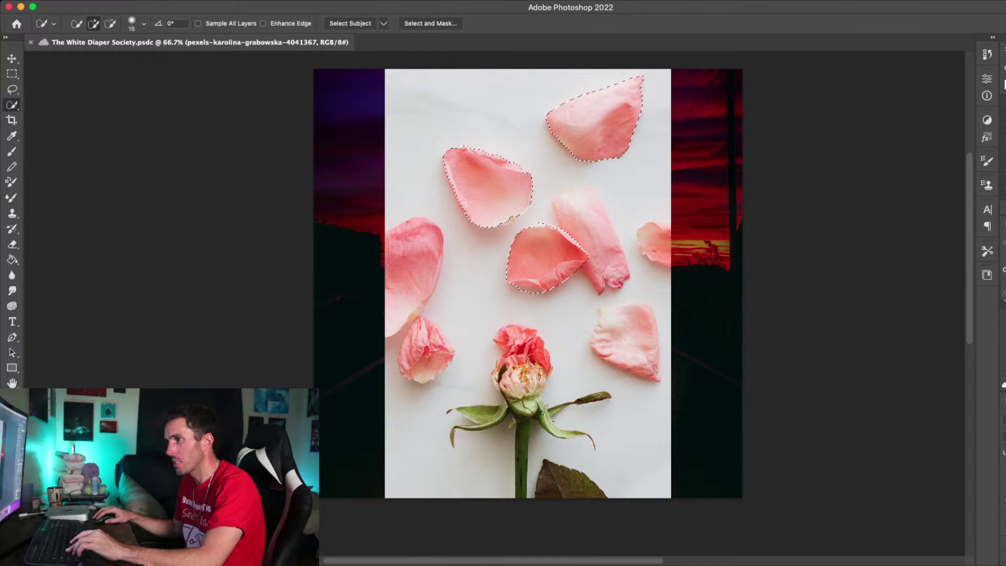
# Add the small crumpled petal near the photo's left edge to the selection and subtract the background beside it
pyautogui.moveTo(413, 340); pyautogui.dragTo(427, 365)
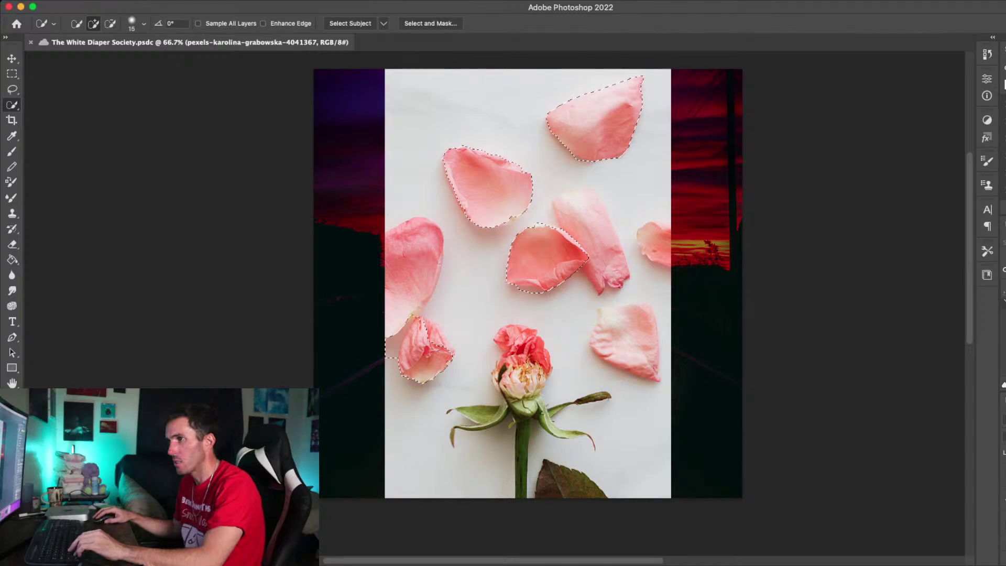
pyautogui.keyDown('alt'); pyautogui.click(393, 345); pyautogui.keyUp('alt')
pyautogui.moveTo(436, 331); pyautogui.dragTo(444, 343)
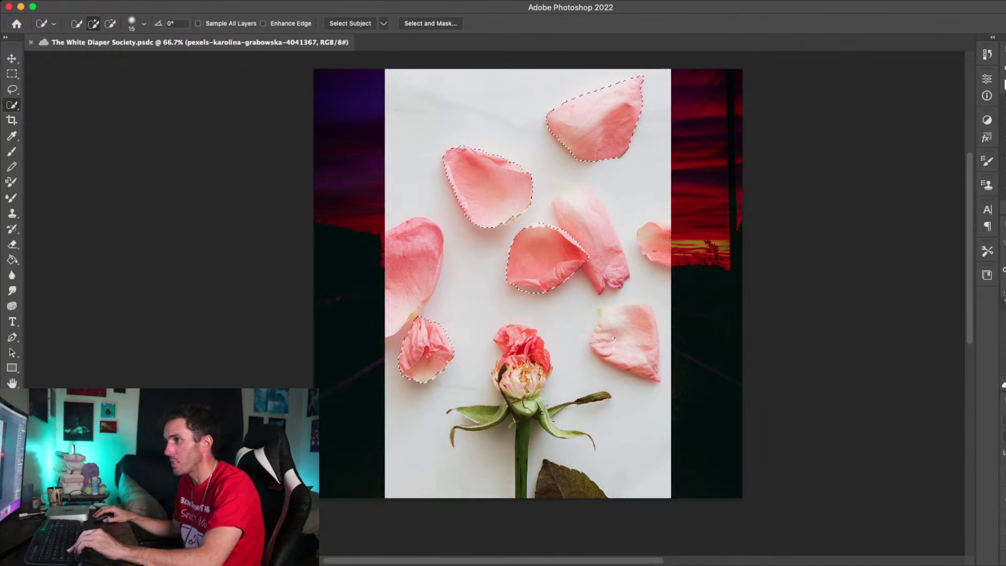
pyautogui.click(614, 340)
pyautogui.press('cmd+z')
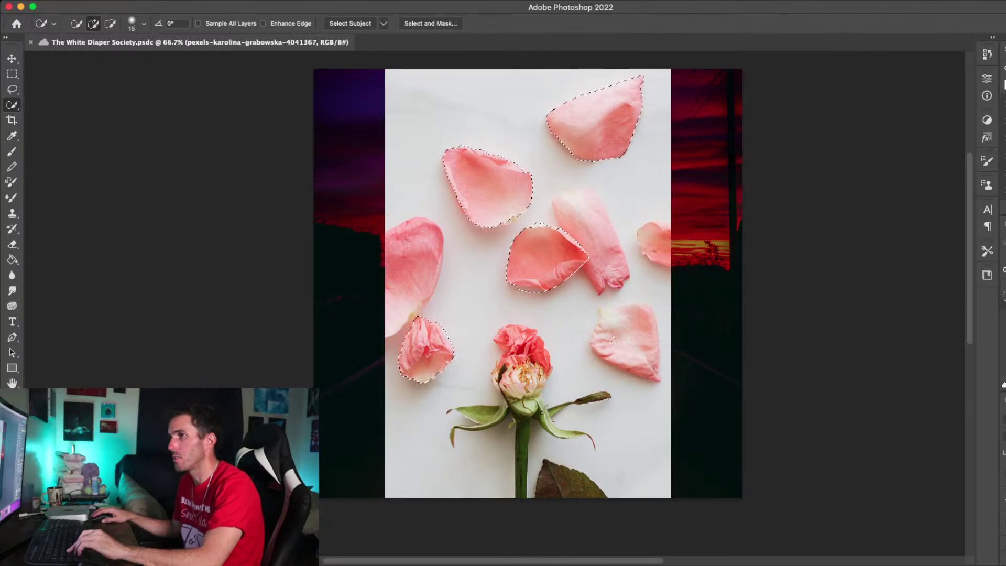
pyautogui.press('super+z')
pyautogui.press('super+z')
pyautogui.press('super+z')
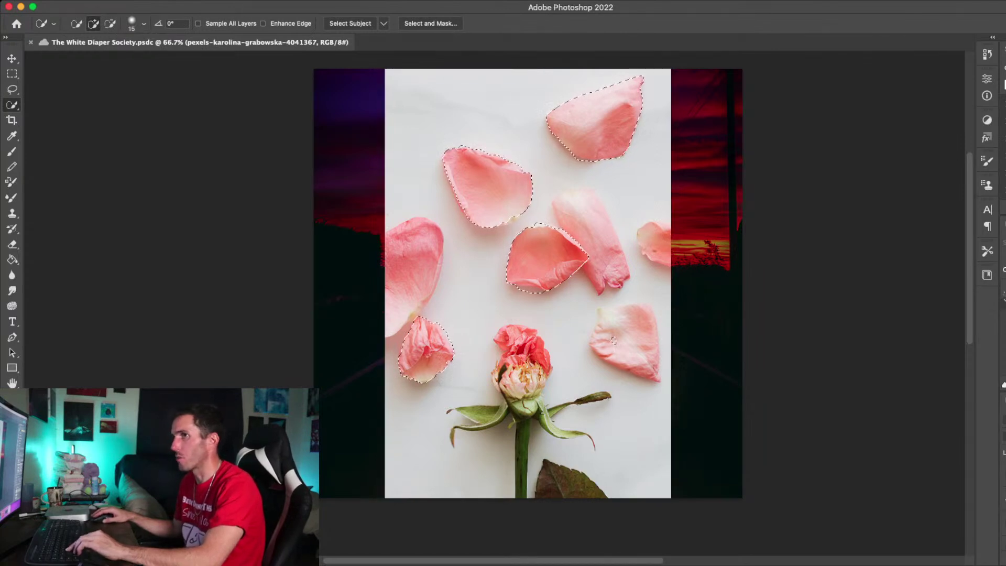
# Refine the petal selection in Select and Mask with slightly raised Smooth and Feather, and output it as a layer mask
pyautogui.press('alt')
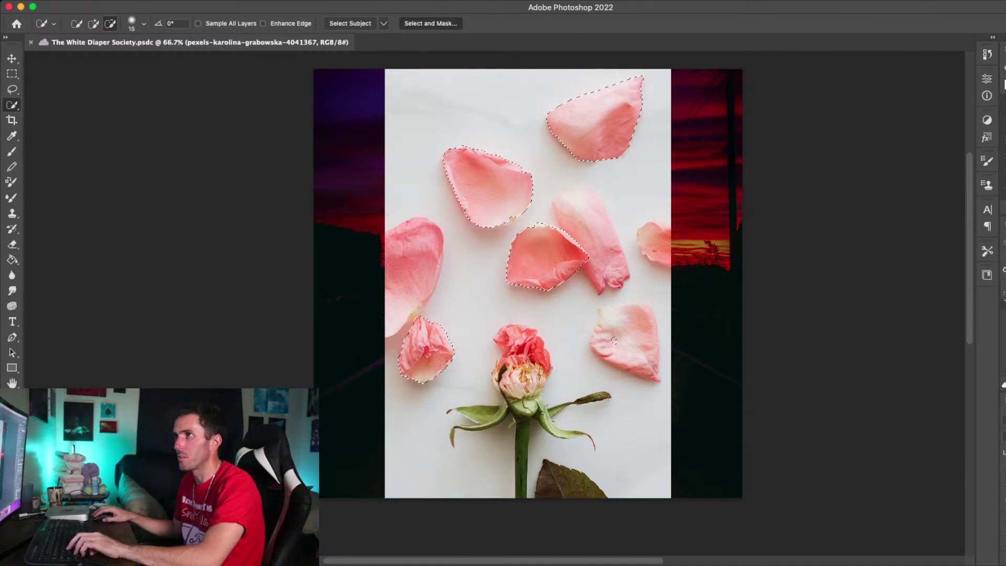
pyautogui.press('super+alt+r')
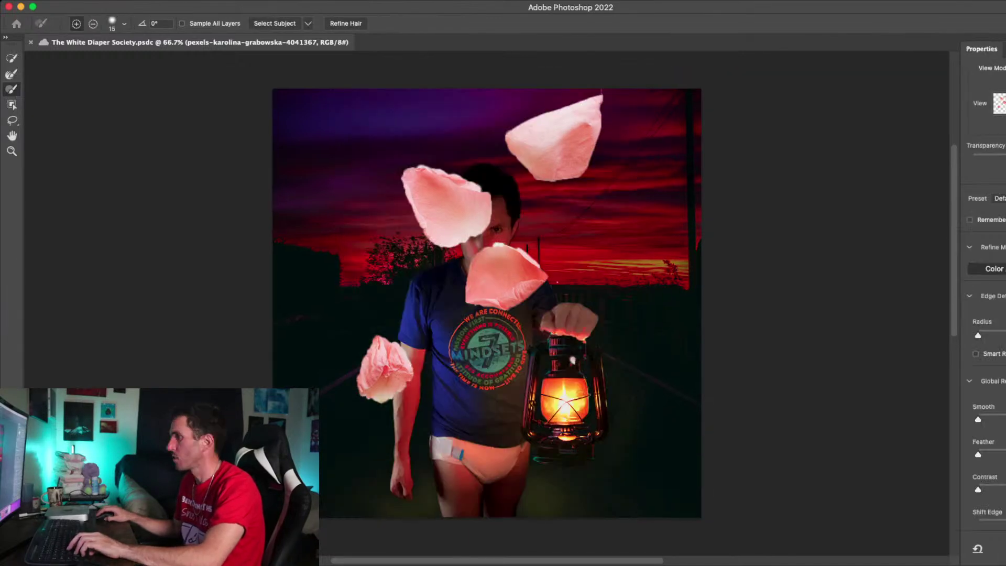
pyautogui.moveTo(978, 420); pyautogui.dragTo(987, 420)
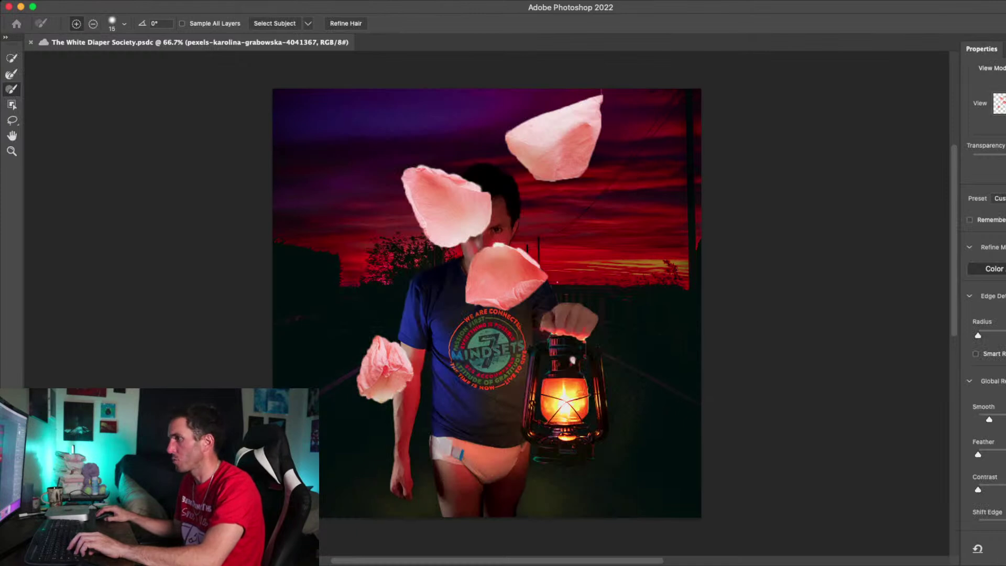
pyautogui.moveTo(979, 455); pyautogui.dragTo(983, 454)
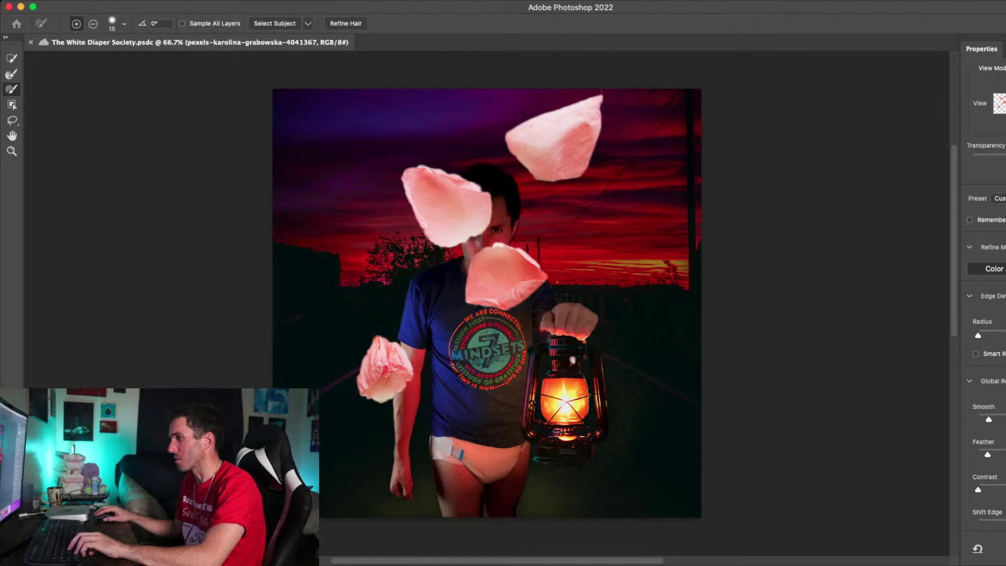
pyautogui.press('Return')
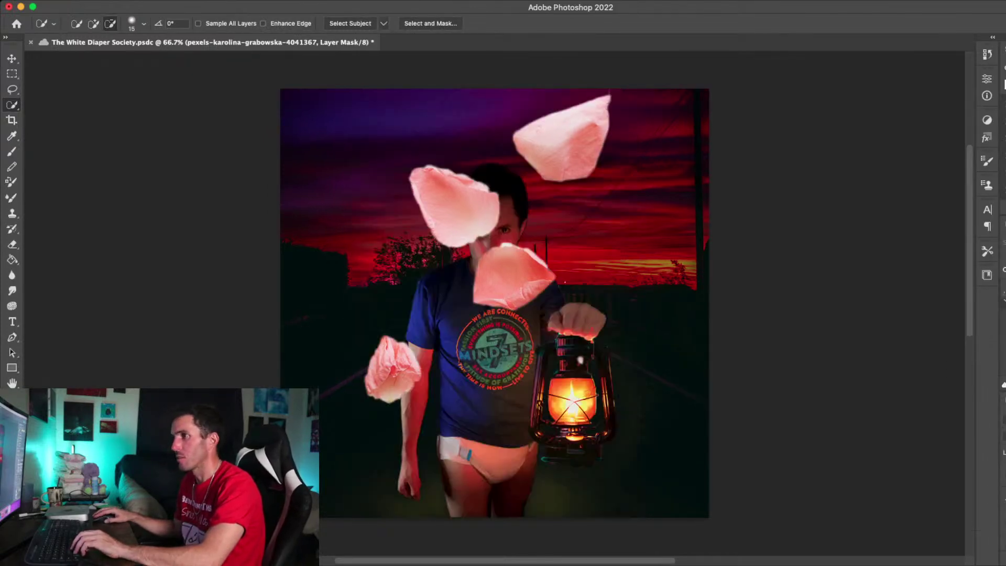
# Scale the masked petals to about 62%, rotate them about -17° and place them on the man's left side of the picture
pyautogui.press('super+t')
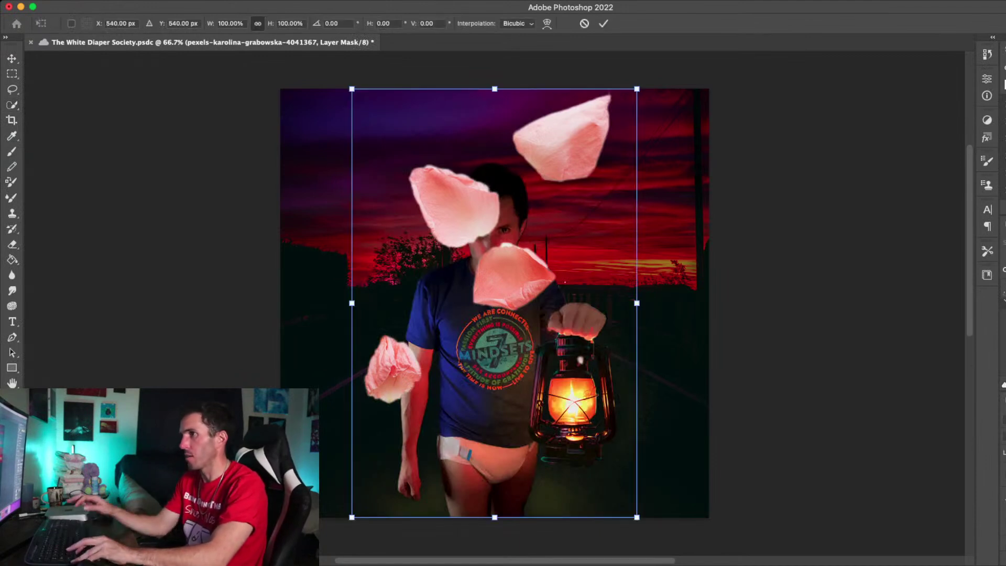
pyautogui.moveTo(636, 89); pyautogui.dragTo(455, 312)
pyautogui.moveTo(427, 357); pyautogui.dragTo(349, 234)
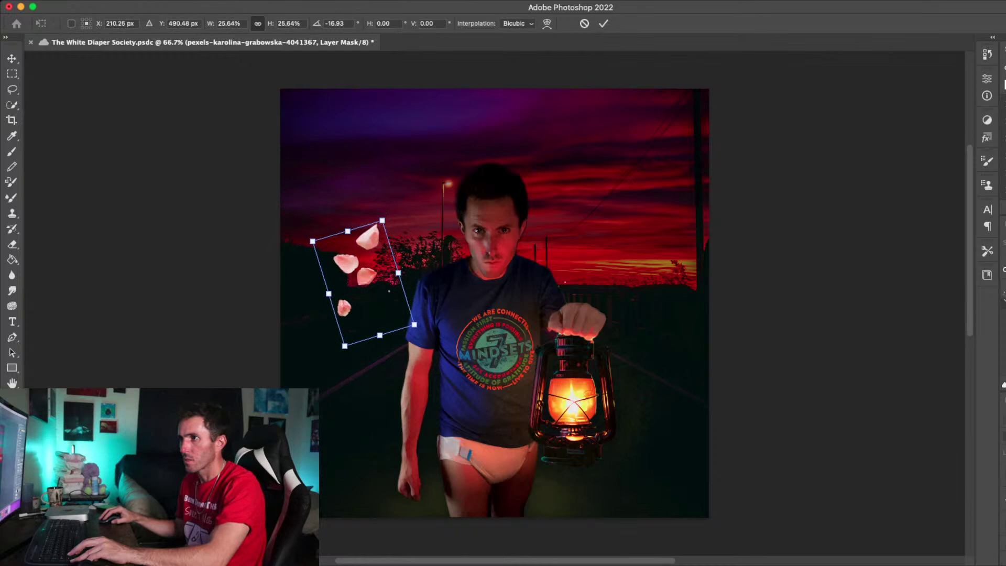
pyautogui.moveTo(390, 290); pyautogui.dragTo(370, 366)
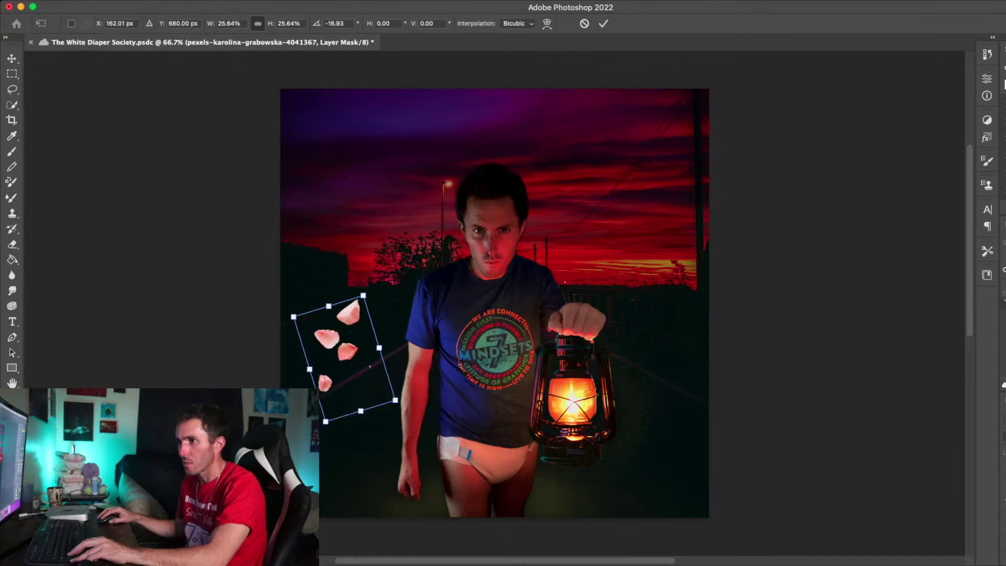
pyautogui.moveTo(364, 295); pyautogui.dragTo(417, 115)
pyautogui.moveTo(433, 287); pyautogui.dragTo(465, 319)
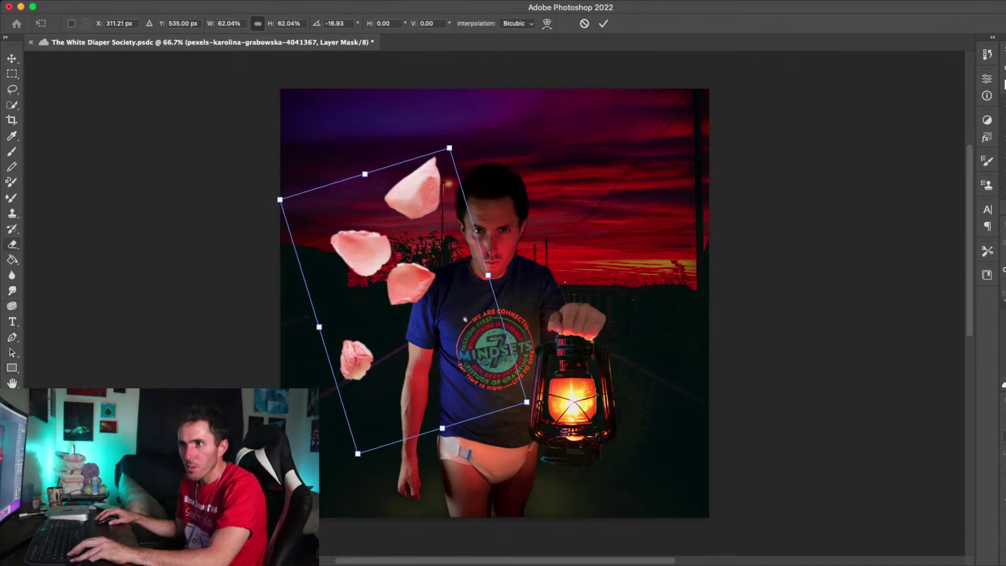
pyautogui.press('Return')
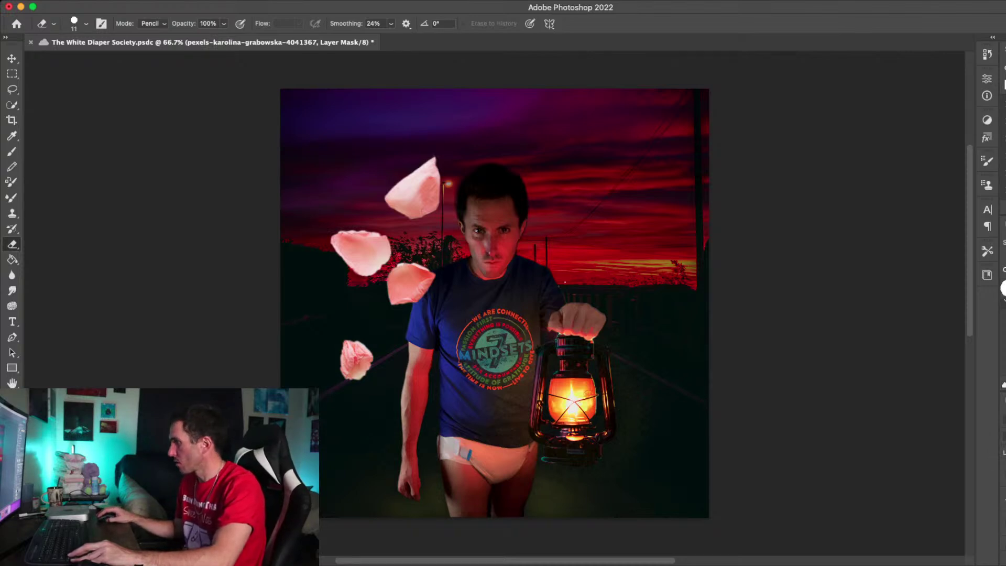
# Scale the petals layer down to about 33% and place it low beside the man's hanging hand
pyautogui.press('super+2')
pyautogui.press('super+t')
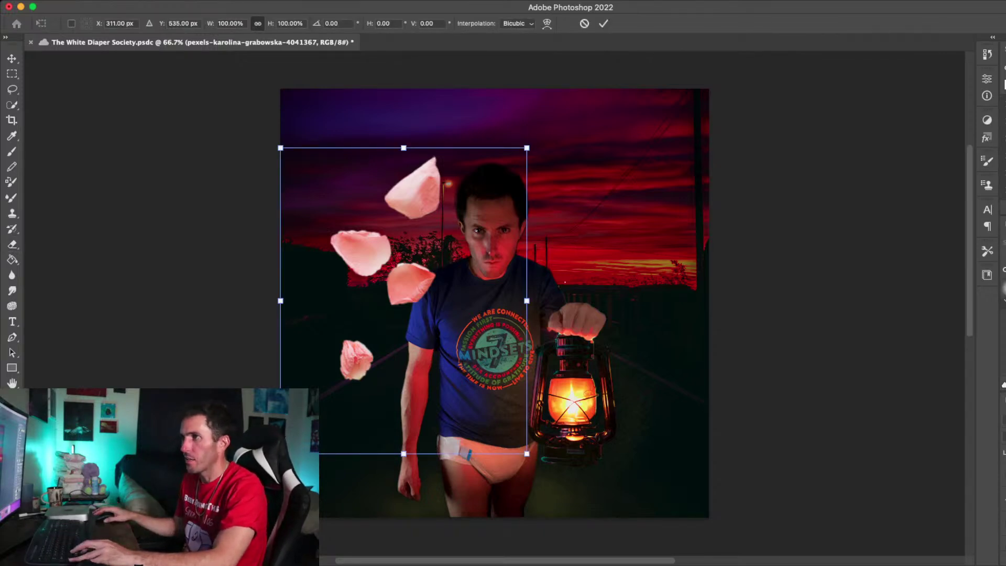
pyautogui.moveTo(526, 148); pyautogui.dragTo(387, 353)
pyautogui.moveTo(346, 403); pyautogui.dragTo(355, 442)
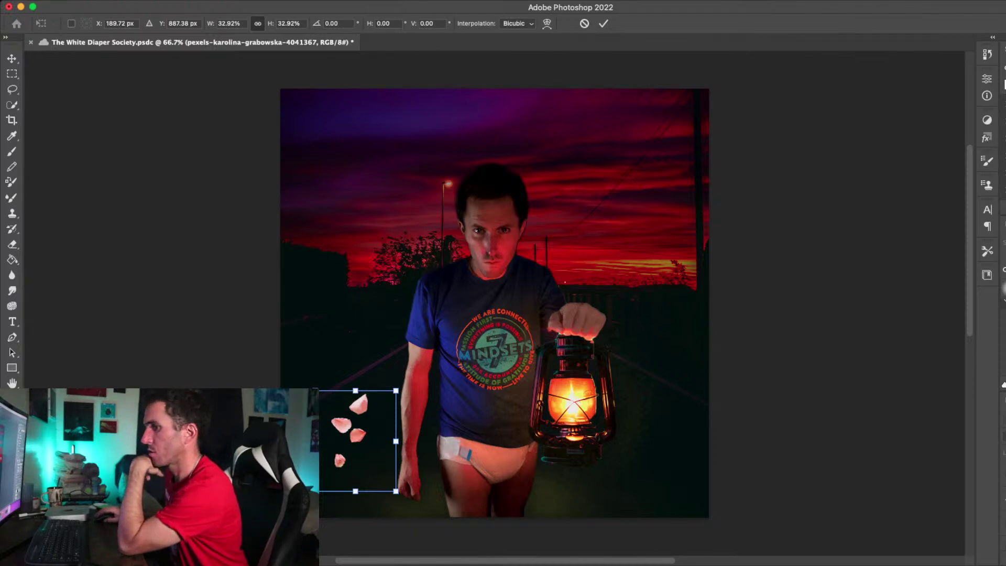
pyautogui.press('e')
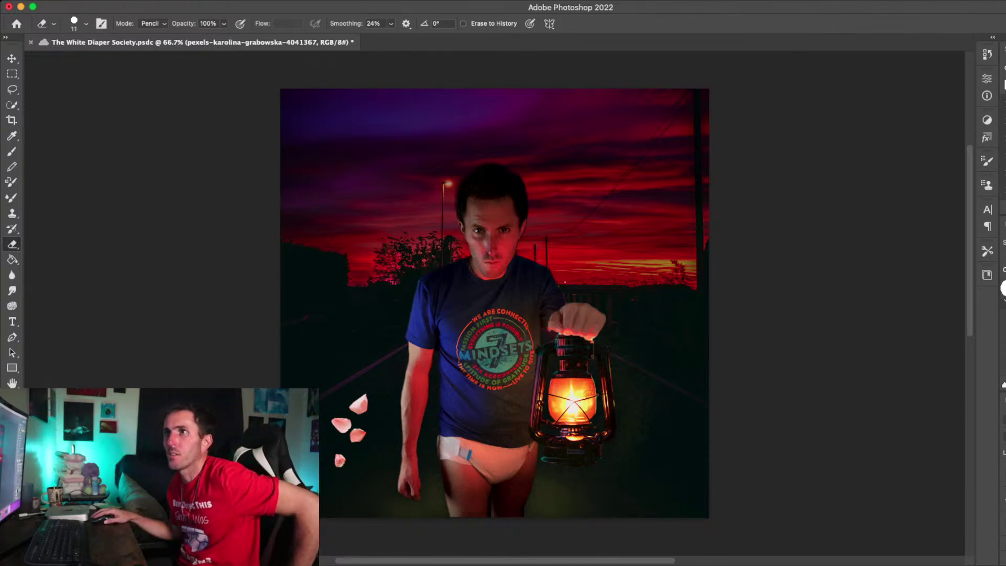
# Scale the petals layer to about 93.5%, rotate it about -9° and place it beside the man's elbow
pyautogui.press('v')
pyautogui.moveTo(348, 424); pyautogui.dragTo(341, 394)
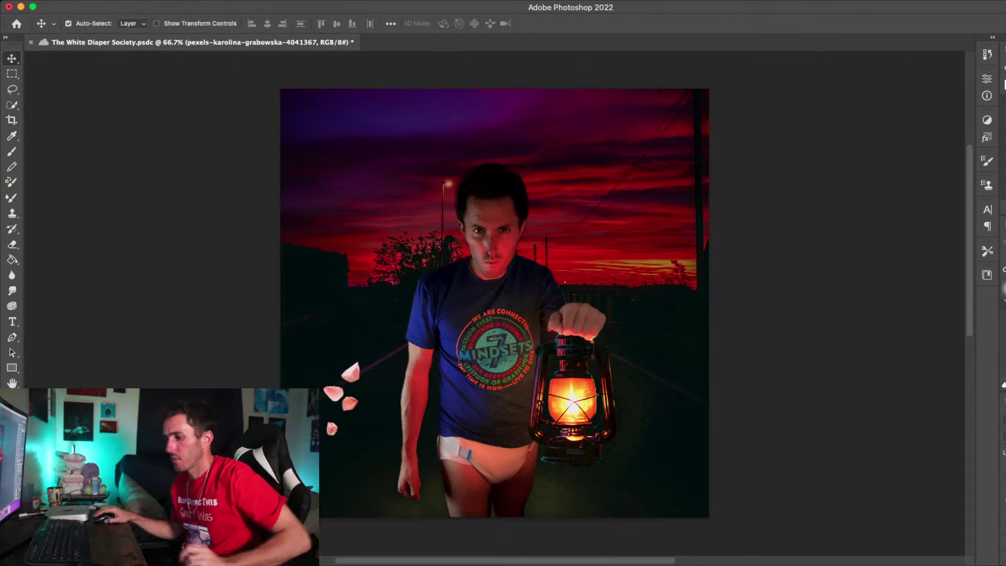
pyautogui.press('super+t')
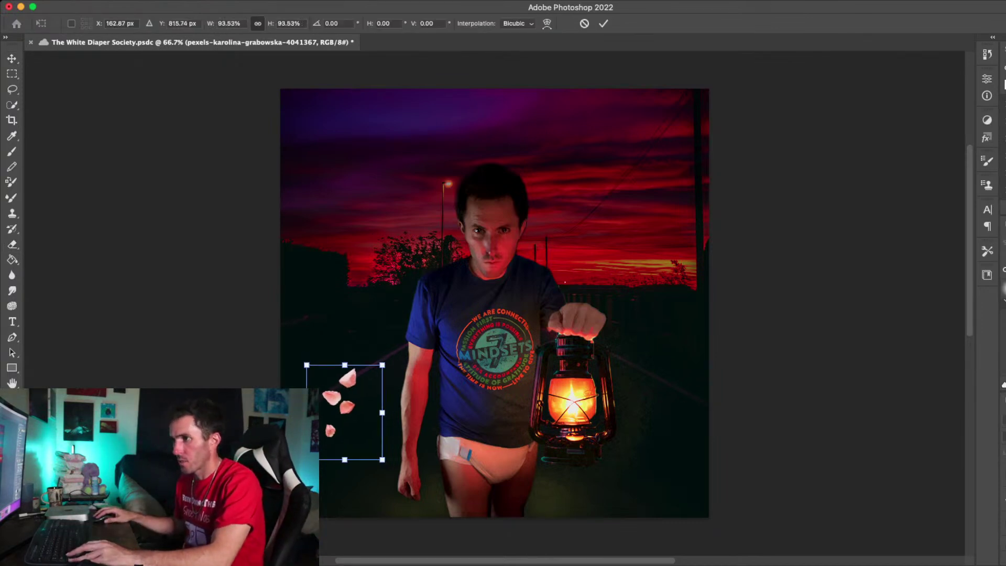
pyautogui.moveTo(387, 460); pyautogui.dragTo(405, 464)
pyautogui.moveTo(349, 409); pyautogui.dragTo(354, 331)
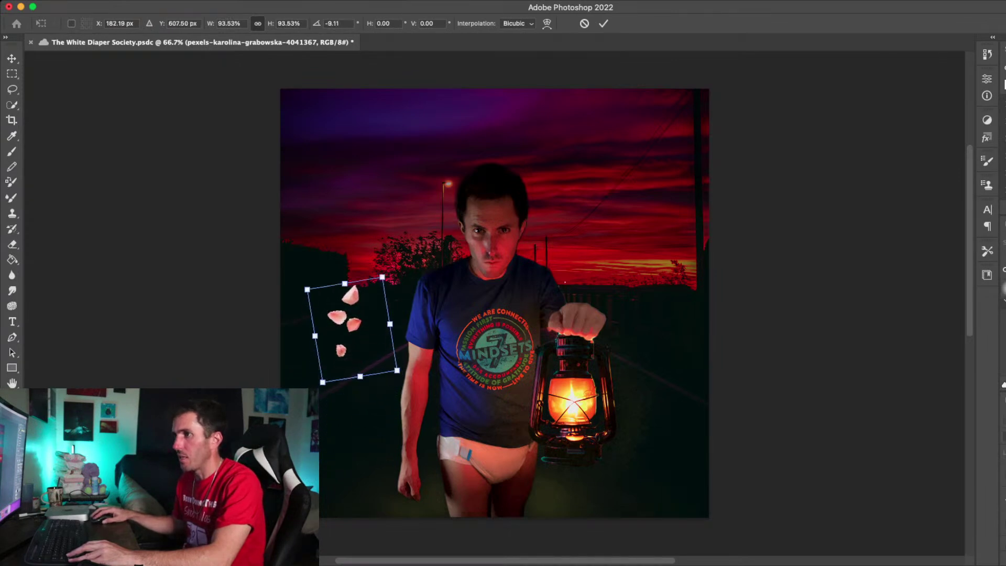
pyautogui.press('Return')
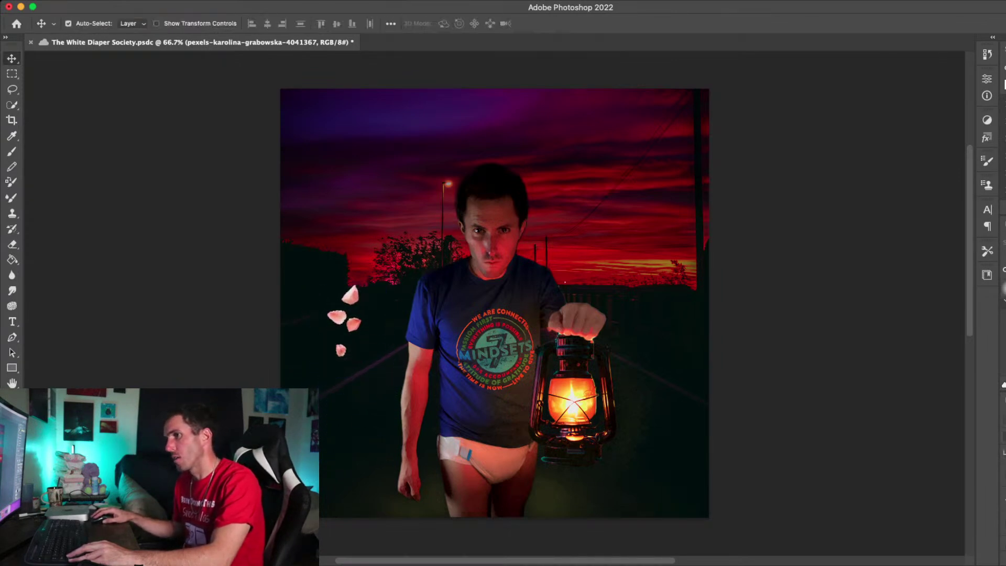
pyautogui.moveTo(346, 322); pyautogui.dragTo(349, 330)
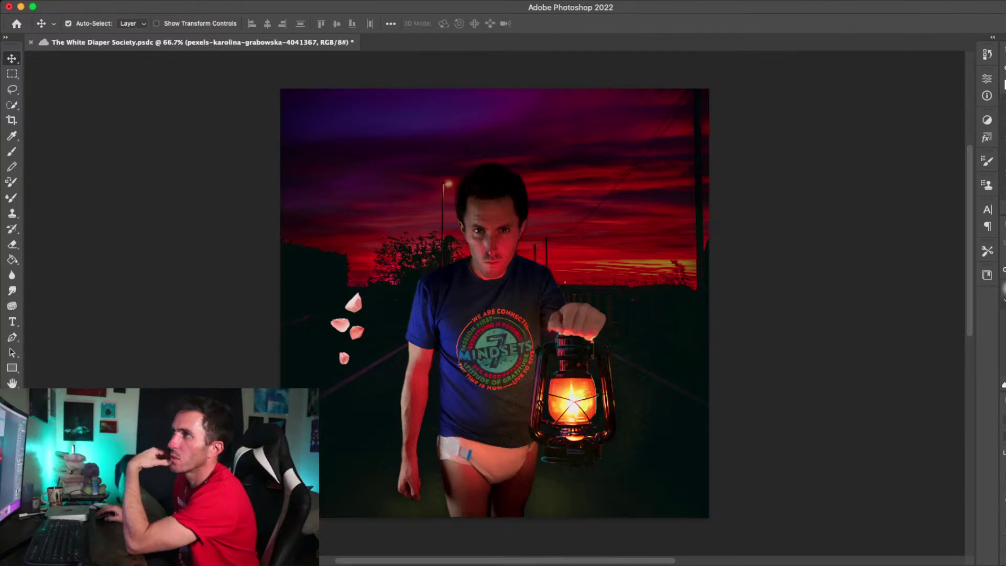
# Try a clipped Curves adjustment on the petals, compare it on and off, and undo it
pyautogui.press('F7')
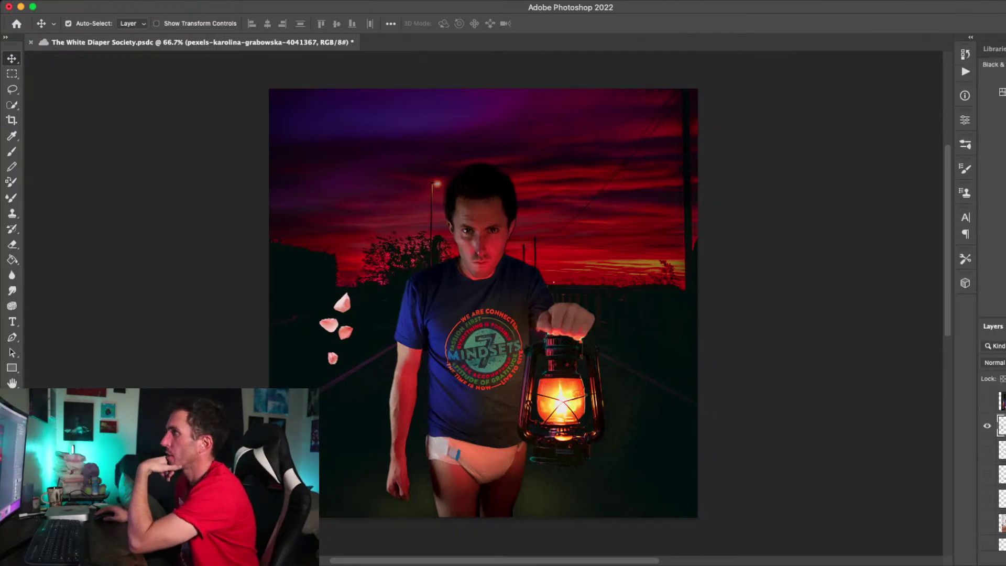
pyautogui.click(1005, 78)
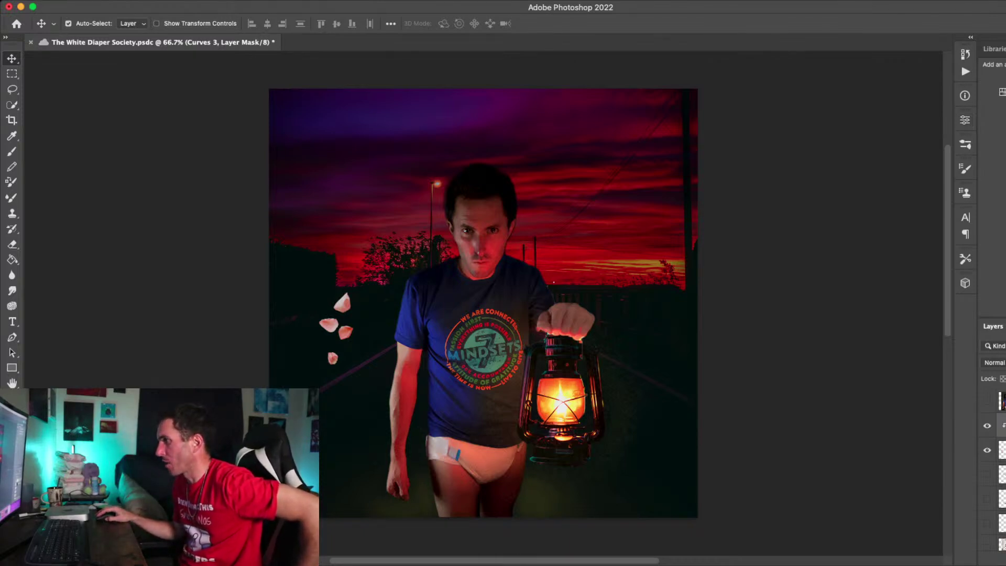
pyautogui.click(988, 426)
pyautogui.click(987, 425)
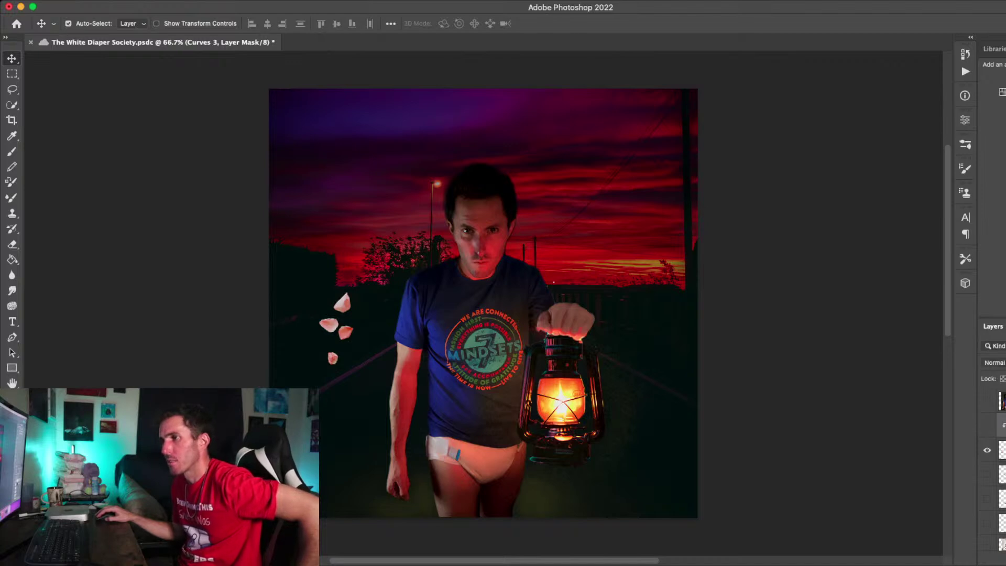
pyautogui.click(988, 426)
pyautogui.click(987, 425)
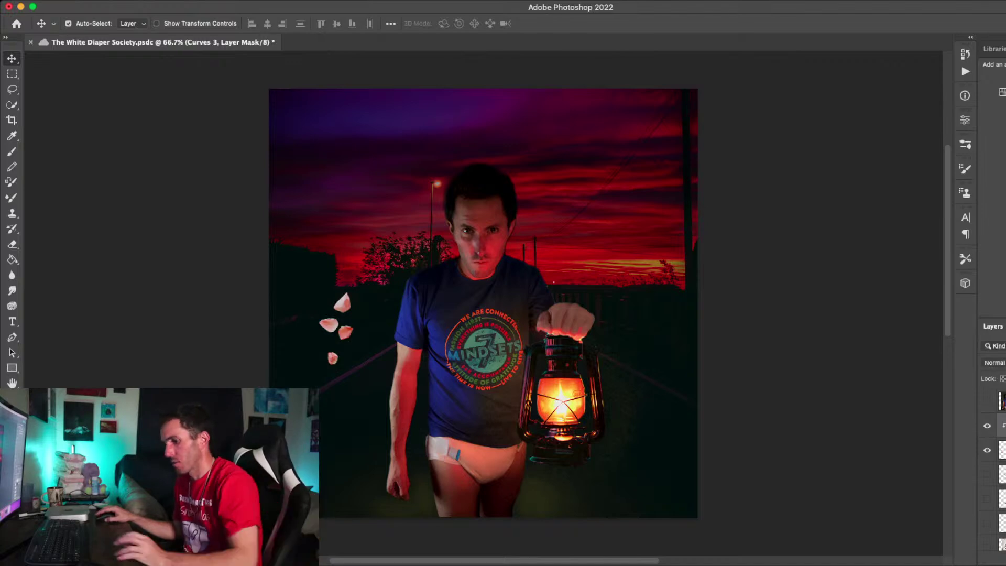
pyautogui.click(988, 426)
pyautogui.click(987, 426)
pyautogui.click(988, 425)
pyautogui.press('super+z')
pyautogui.press('super+z')
pyautogui.press('super+z')
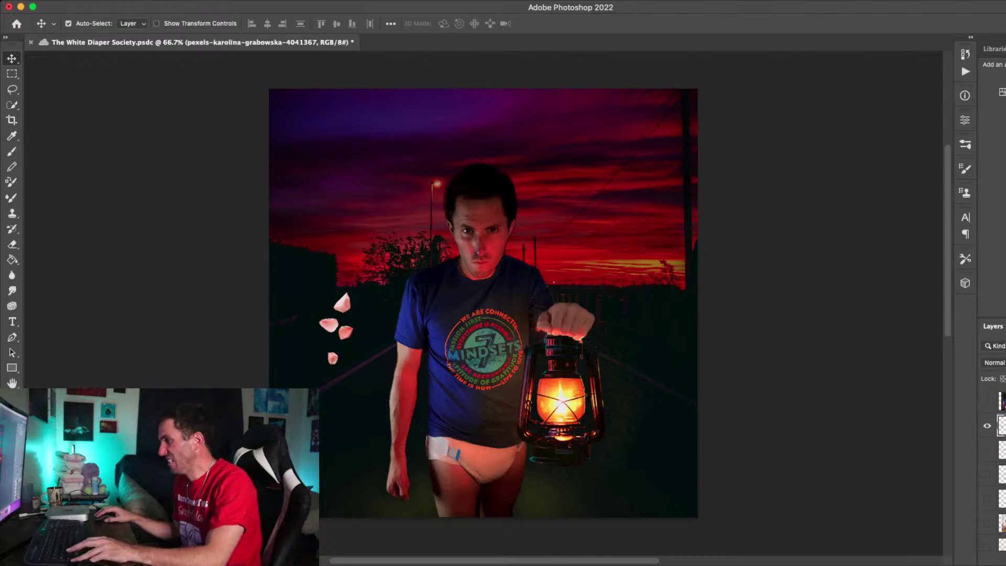
# Duplicate the petals layer and move the copy straight above the original petals
pyautogui.moveTo(1003, 425)
pyautogui.mouseDown()
pyautogui.moveTo(1002, 462)
pyautogui.moveTo(1002, 414)
pyautogui.mouseUp()
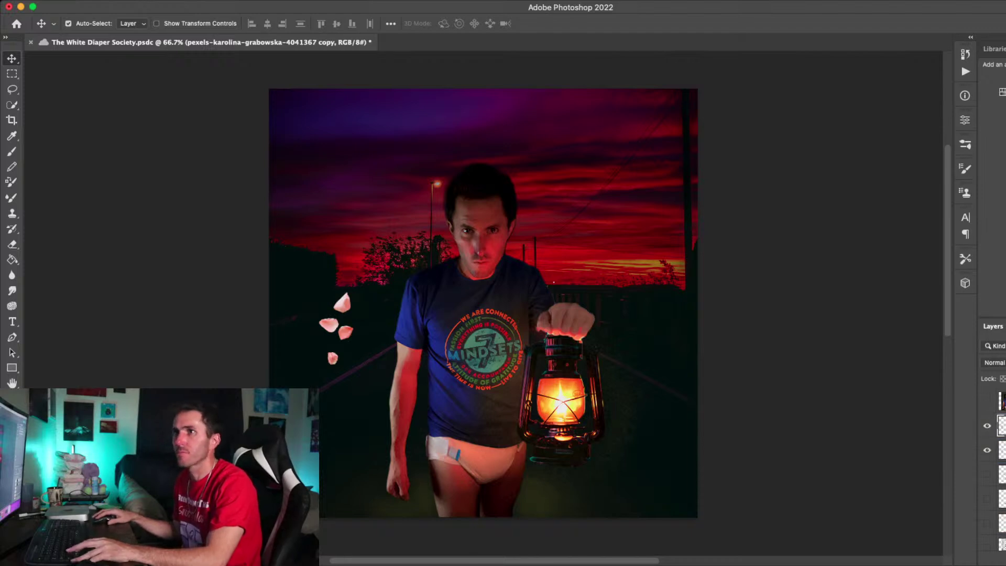
pyautogui.moveTo(338, 316); pyautogui.dragTo(348, 317)
pyautogui.press('super+z')
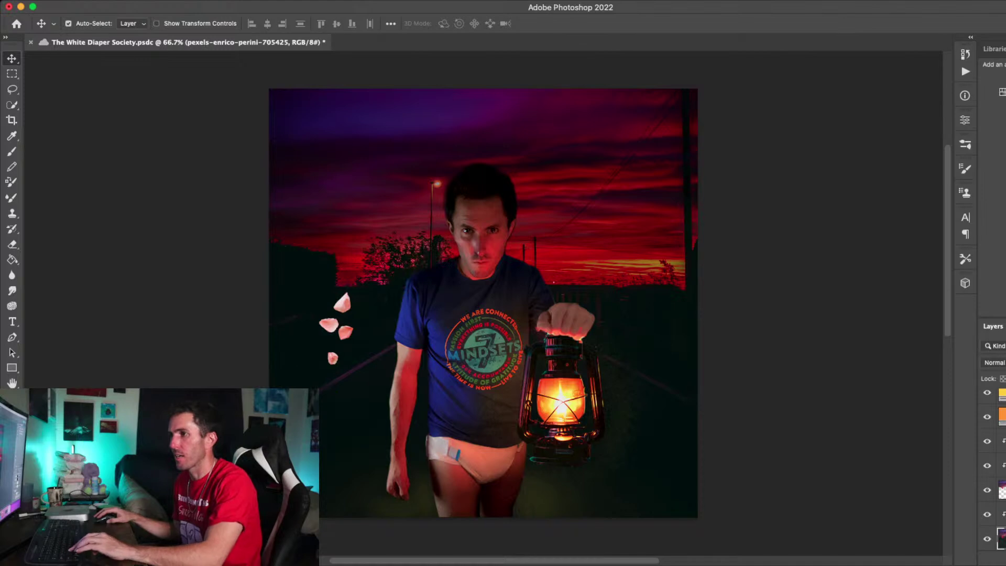
pyautogui.scroll(3, 993, 466)
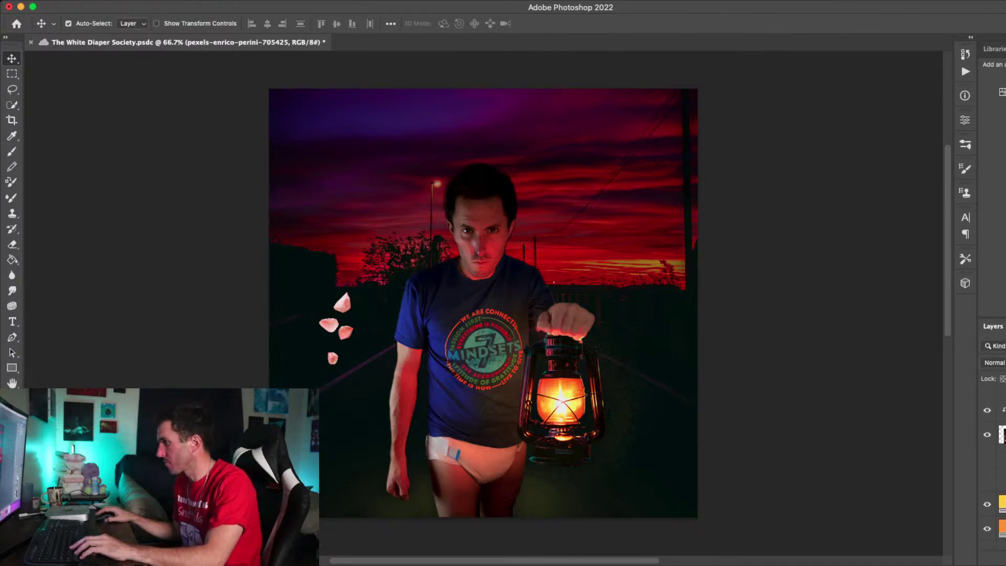
pyautogui.scroll(3, 994, 466)
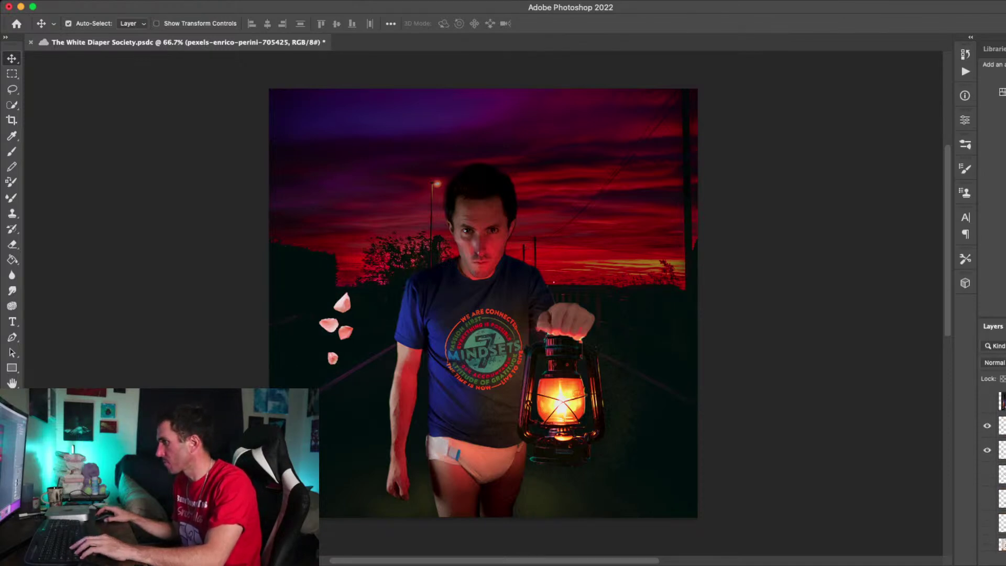
pyautogui.click(1003, 425)
pyautogui.moveTo(343, 305); pyautogui.dragTo(344, 220)
pyautogui.click(339, 230)
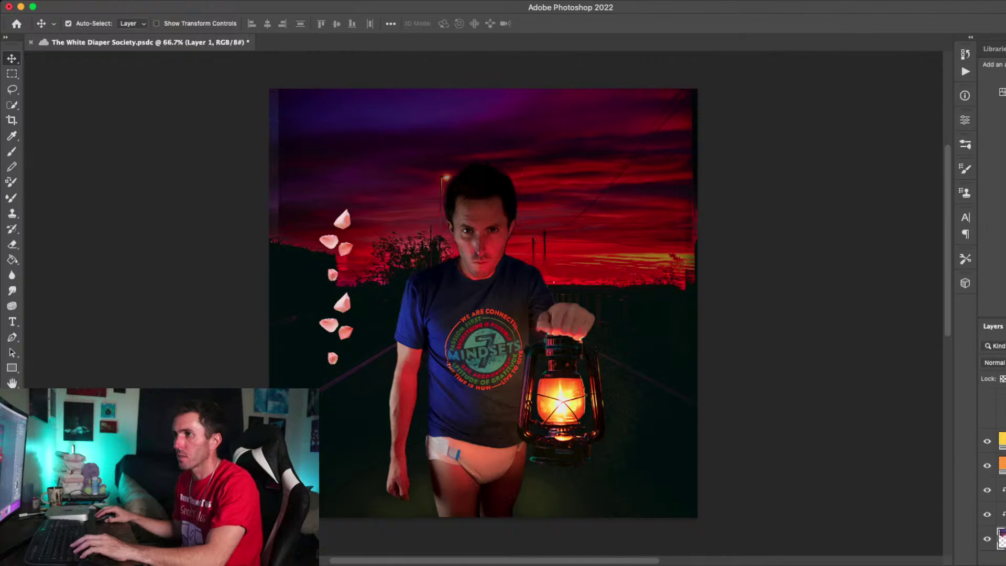
pyautogui.keyDown('super'); pyautogui.click(342, 220); pyautogui.keyUp('super')
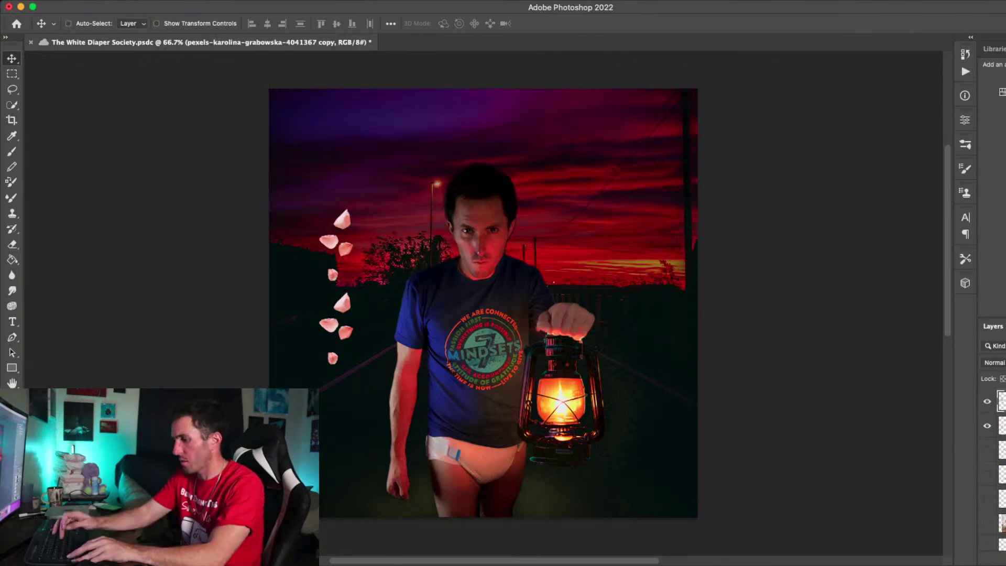
# Flip the copied petals horizontally with a width of -100% and place them closer to the man's shoulder
pyautogui.press('super+t')
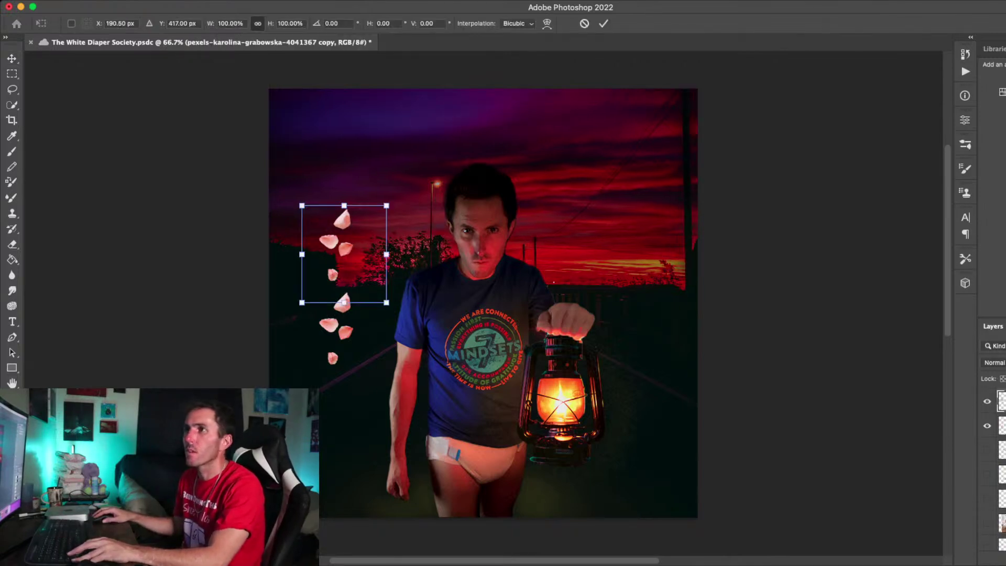
pyautogui.click(220, 23)
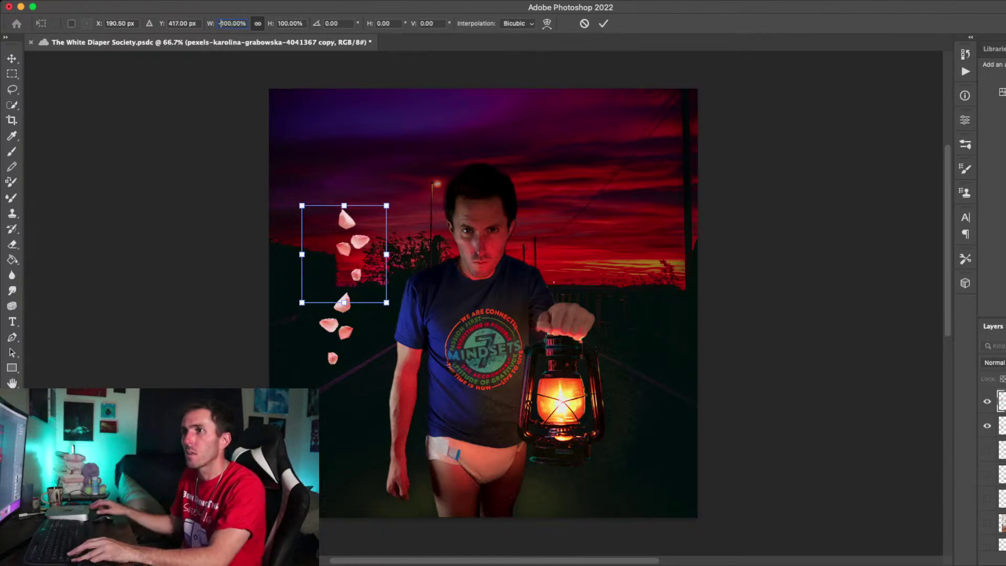
pyautogui.press('Return')
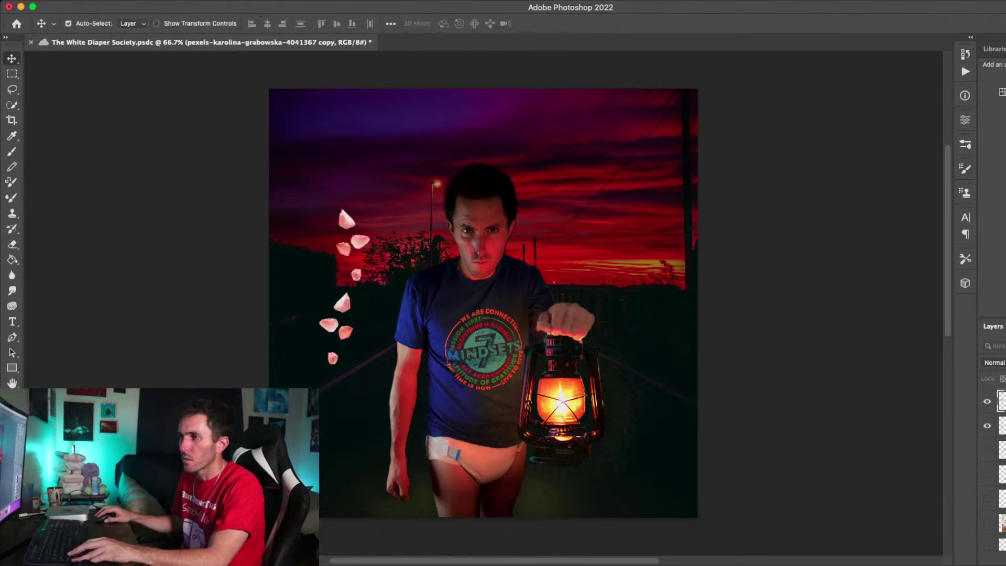
pyautogui.moveTo(367, 242); pyautogui.dragTo(381, 264)
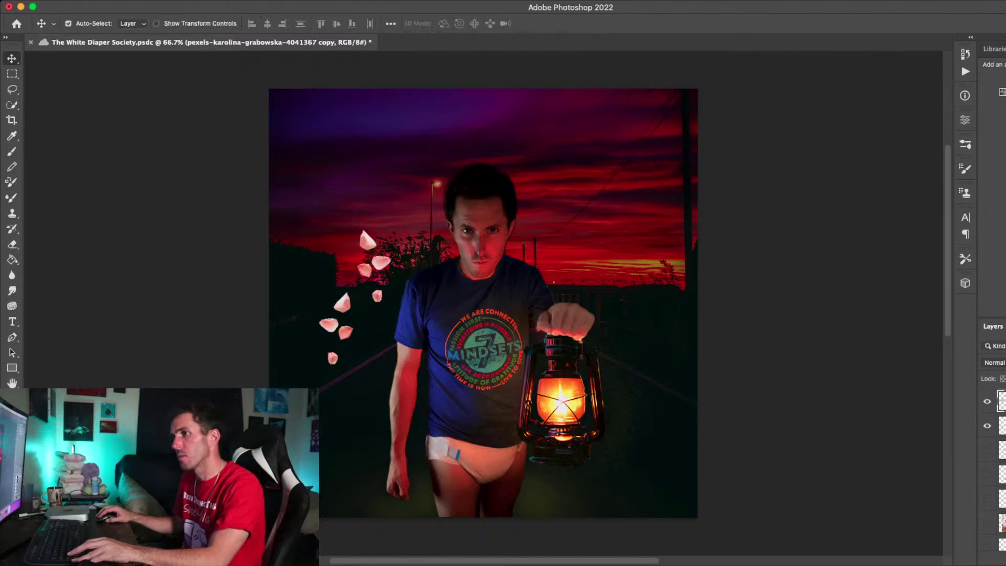
# Fine-tune the position of the original lower petals beneath the flipped group
pyautogui.press('Left')
pyautogui.press('Left')
pyautogui.press('Left')
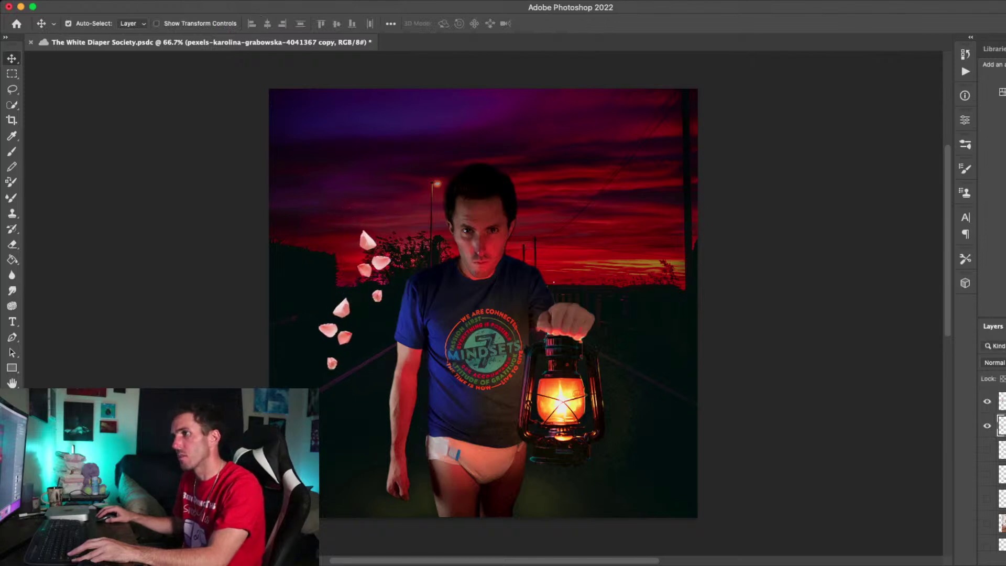
pyautogui.moveTo(341, 303); pyautogui.dragTo(345, 303)
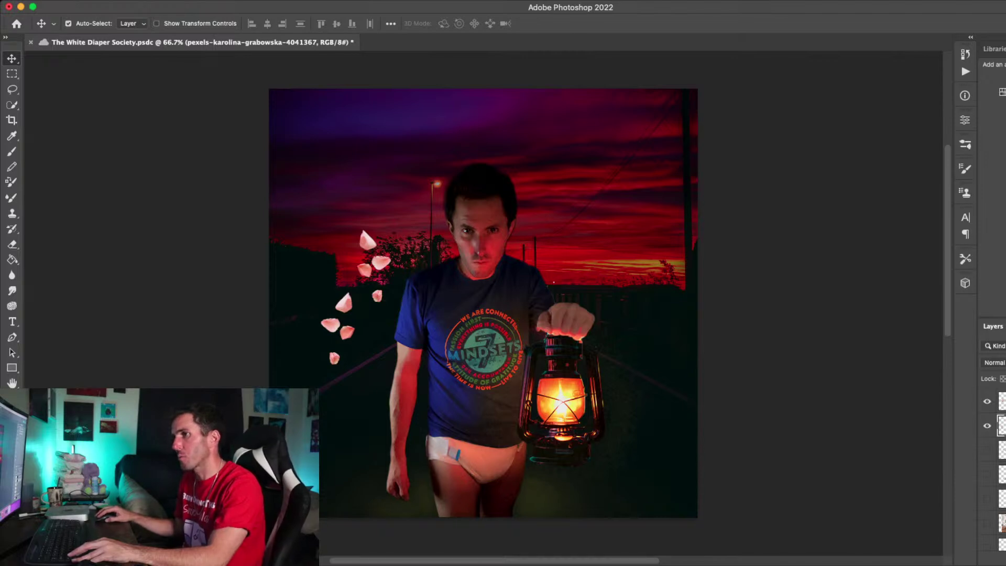
# Duplicate the flipped petals layer and move the new copy up beside the man's head
pyautogui.click(1002, 401)
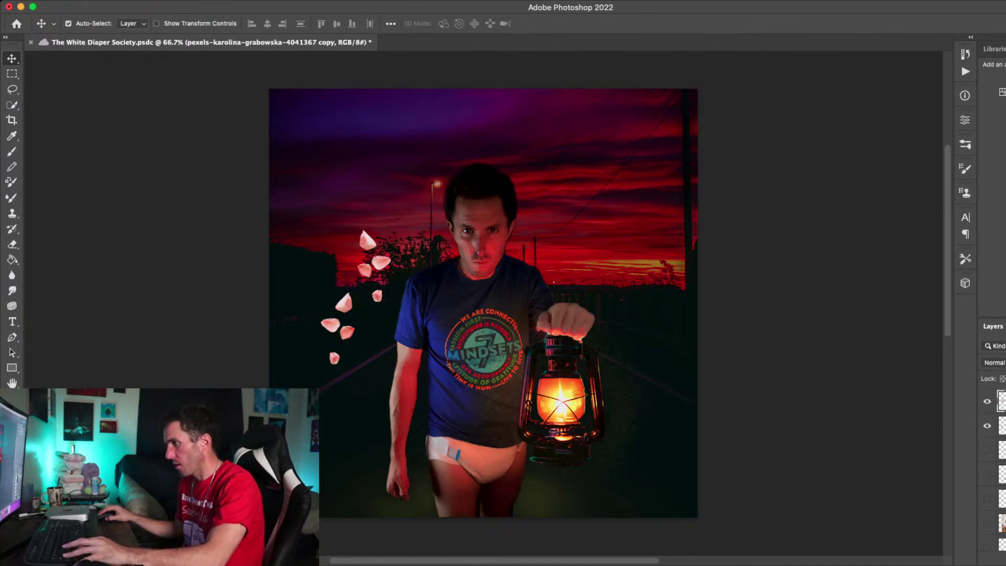
pyautogui.moveTo(1003, 401); pyautogui.dragTo(1002, 414)
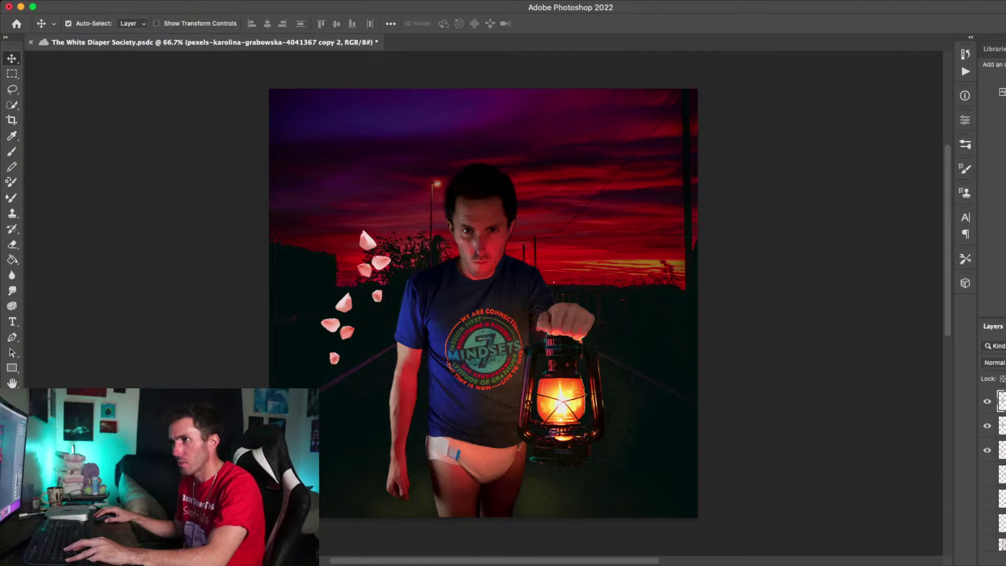
pyautogui.moveTo(373, 262); pyautogui.dragTo(389, 189)
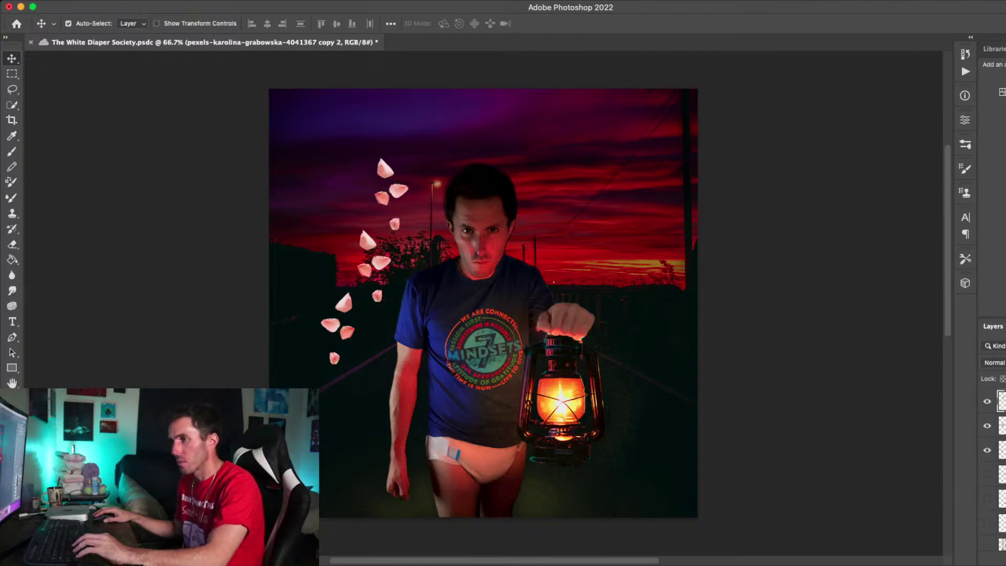
pyautogui.press('super')
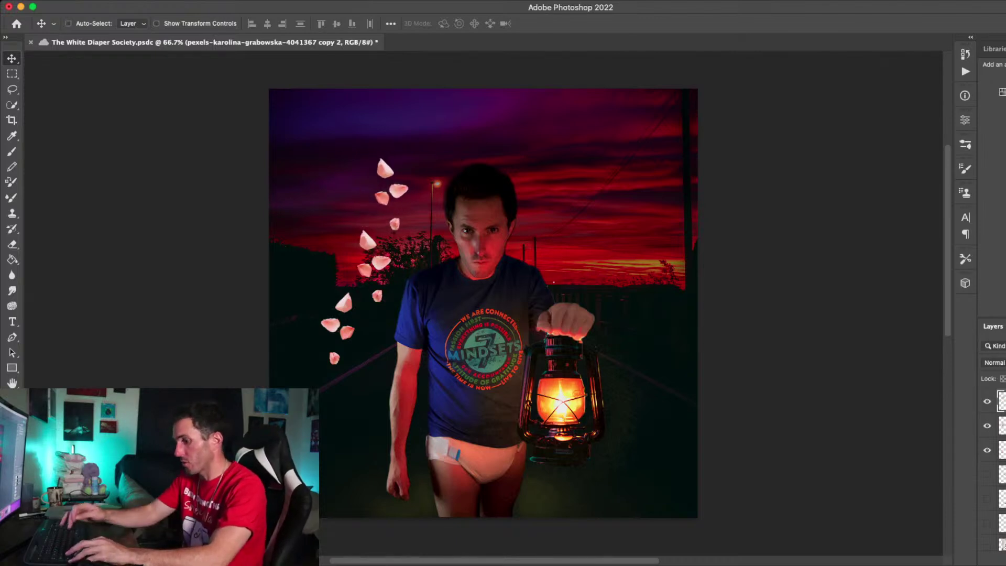
# Rotate the topmost petals about -51°, scale them to about 91% and place them just above the middle group
pyautogui.press('super+t')
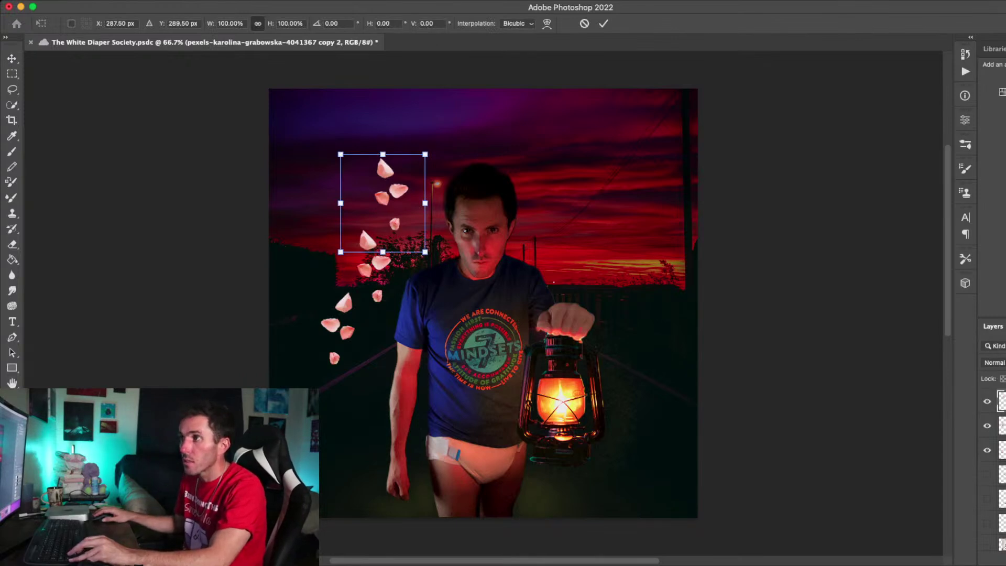
pyautogui.moveTo(435, 144); pyautogui.dragTo(373, 125)
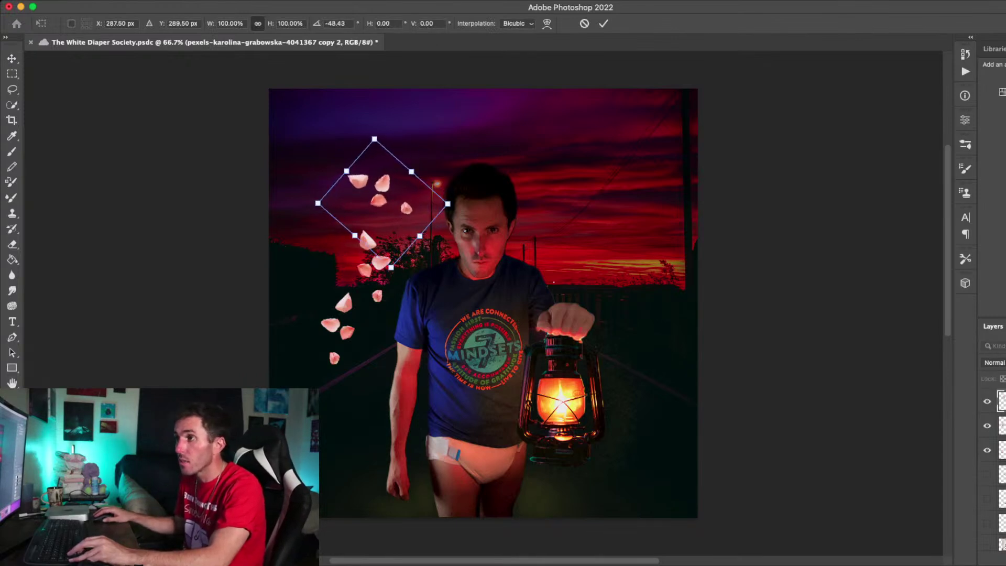
pyautogui.moveTo(383, 203); pyautogui.dragTo(397, 227)
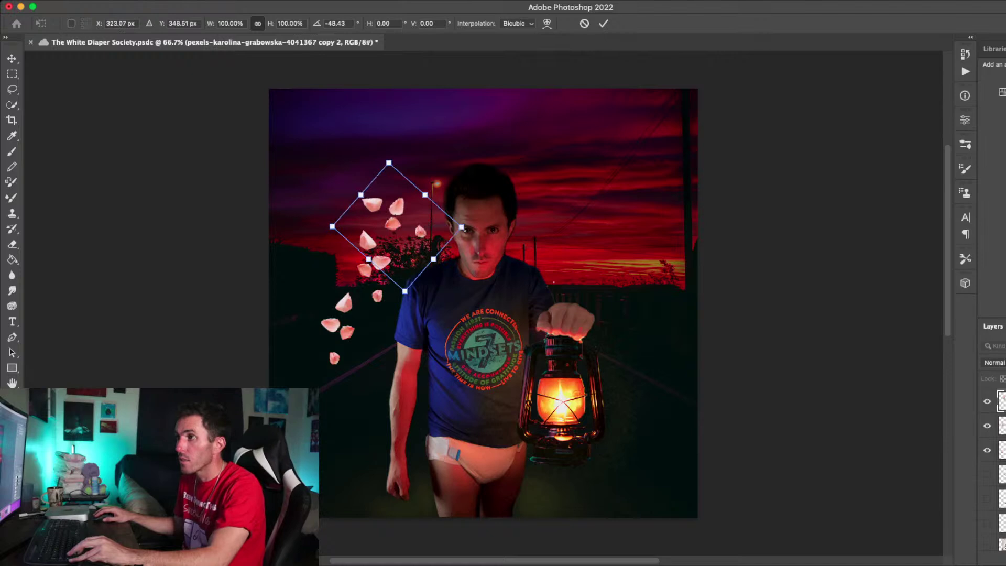
pyautogui.moveTo(461, 227); pyautogui.dragTo(450, 226)
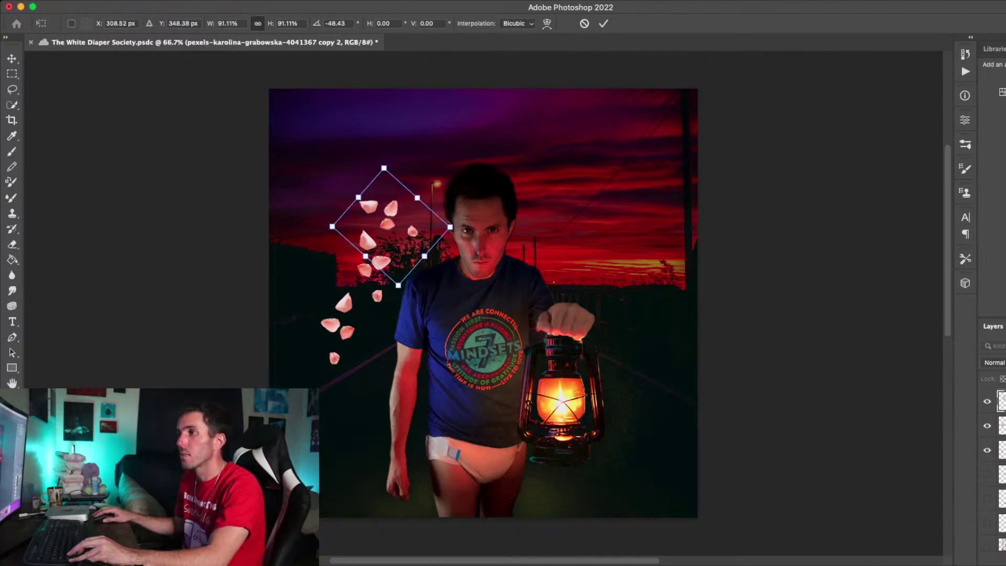
pyautogui.moveTo(457, 227); pyautogui.dragTo(457, 223)
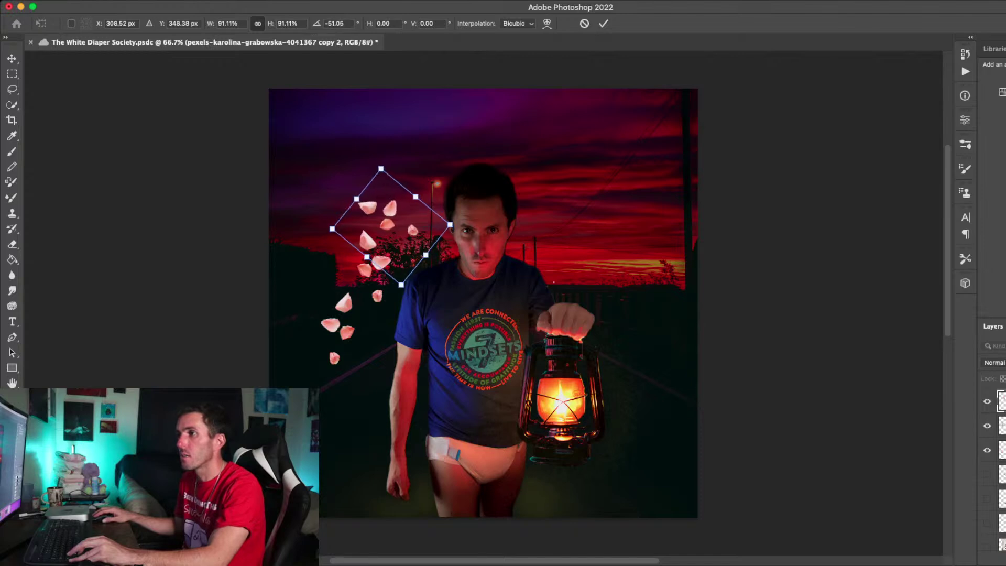
pyautogui.press('Return')
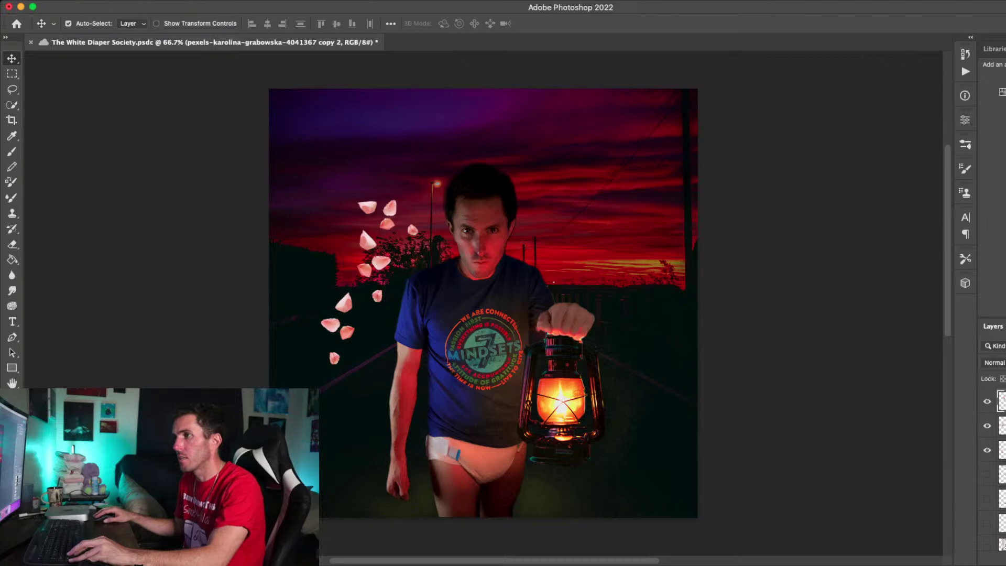
pyautogui.press('super+Tab')
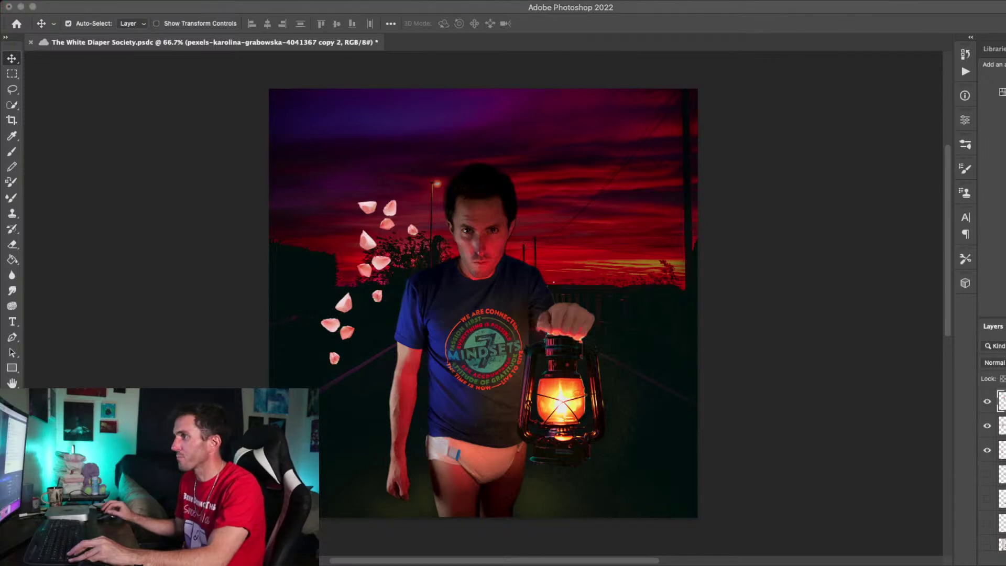
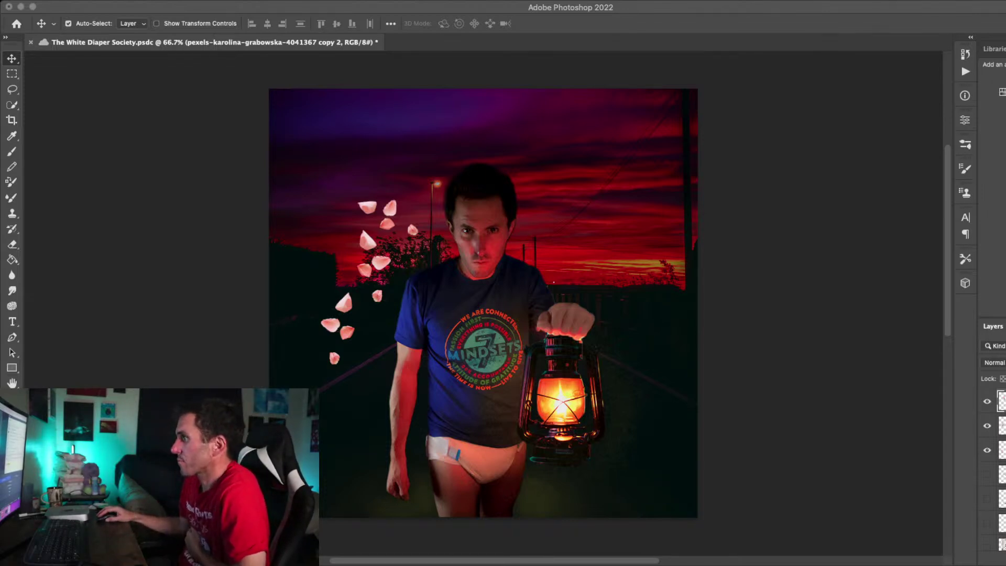
pyautogui.press('super+Tab')
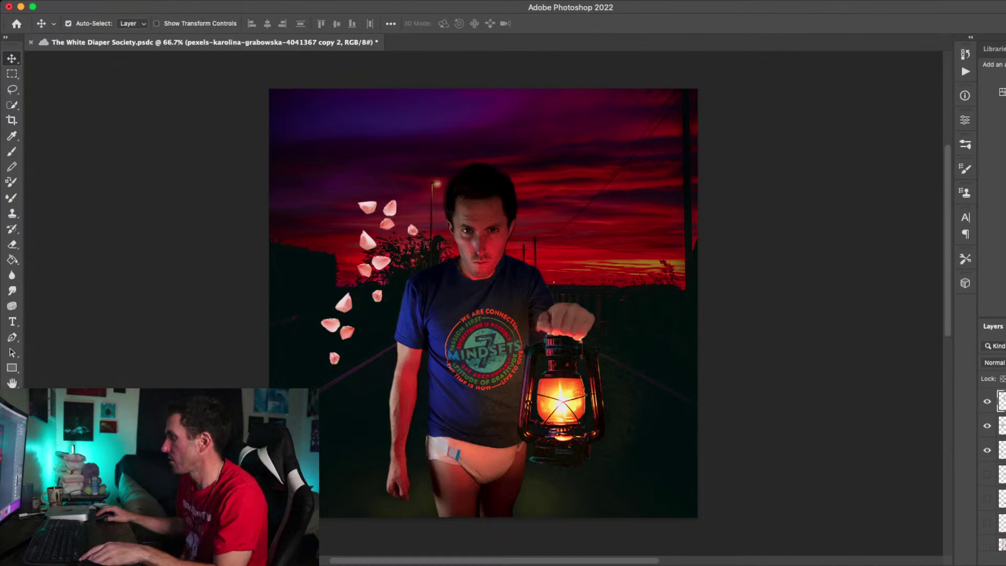
# Move all three petal groups together into the dark area beside the lantern and rotate them about -16°
pyautogui.keyDown('shift'); pyautogui.click(1002, 450); pyautogui.keyUp('shift')
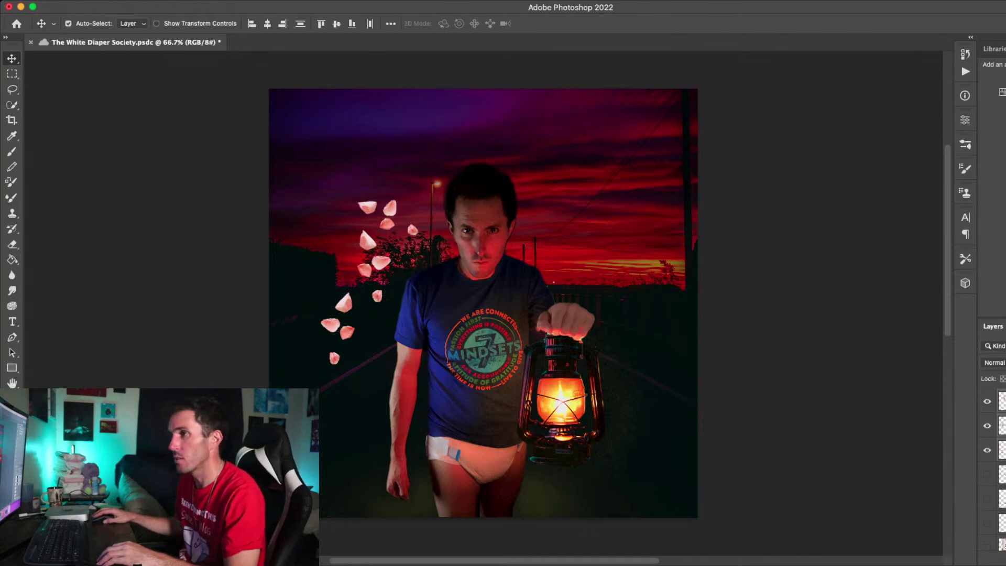
pyautogui.moveTo(377, 262); pyautogui.dragTo(363, 221)
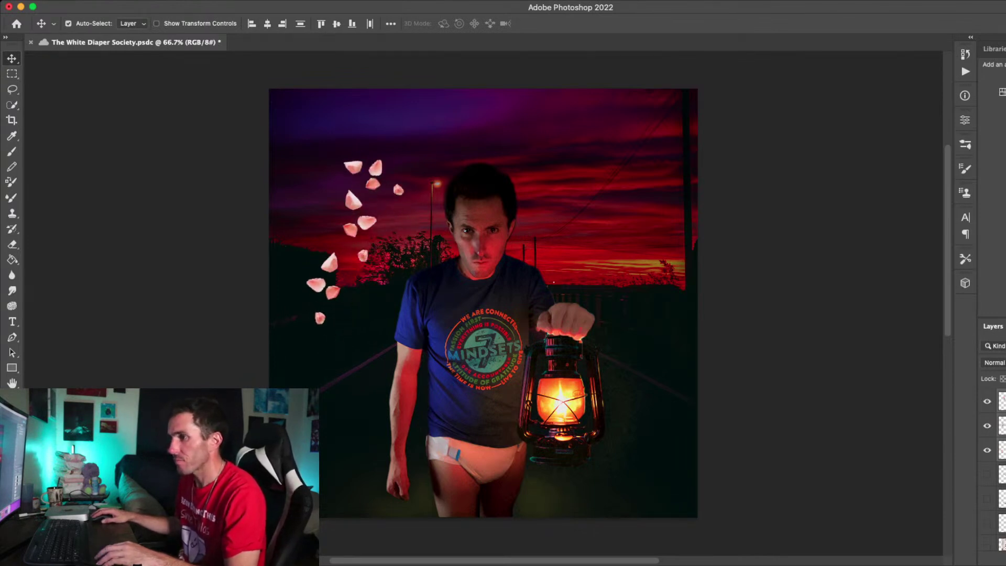
pyautogui.hotkey('ctrl', 't')
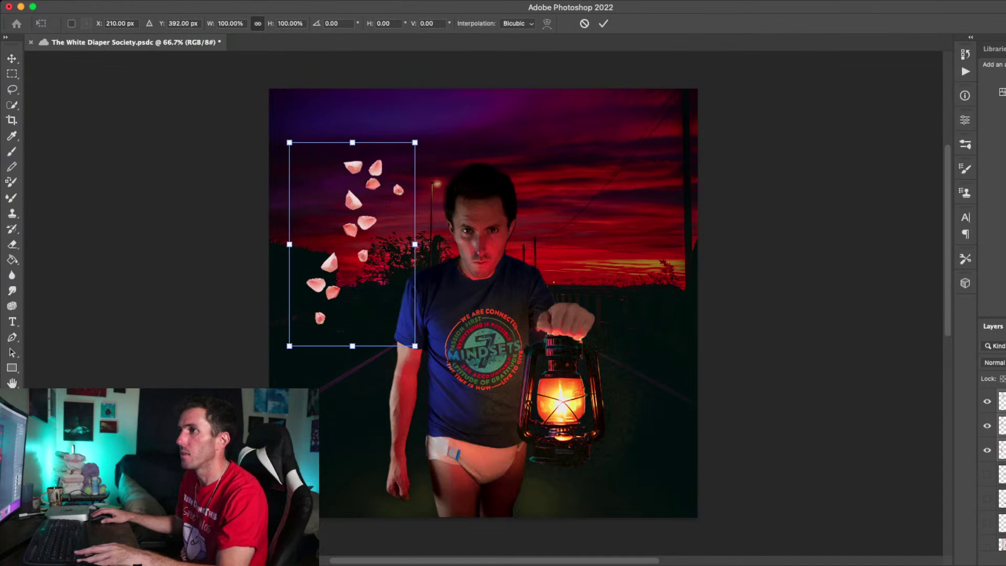
pyautogui.moveTo(427, 362); pyautogui.dragTo(489, 266)
pyautogui.moveTo(352, 245); pyautogui.dragTo(648, 425)
pyautogui.moveTo(781, 447); pyautogui.dragTo(748, 514)
pyautogui.moveTo(649, 419)
pyautogui.mouseDown()
pyautogui.moveTo(624, 429)
pyautogui.moveTo(645, 412)
pyautogui.mouseUp()
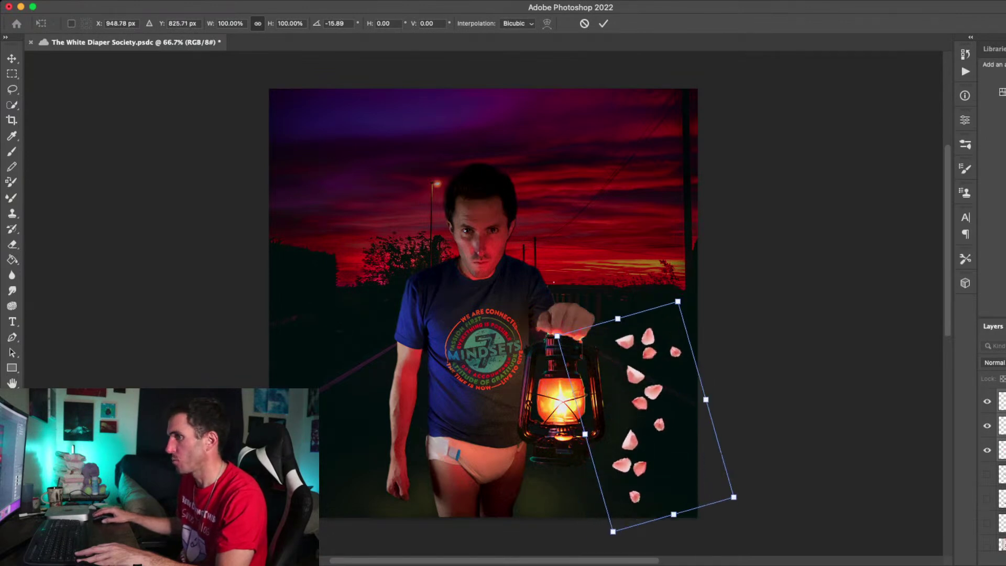
pyautogui.press('Return')
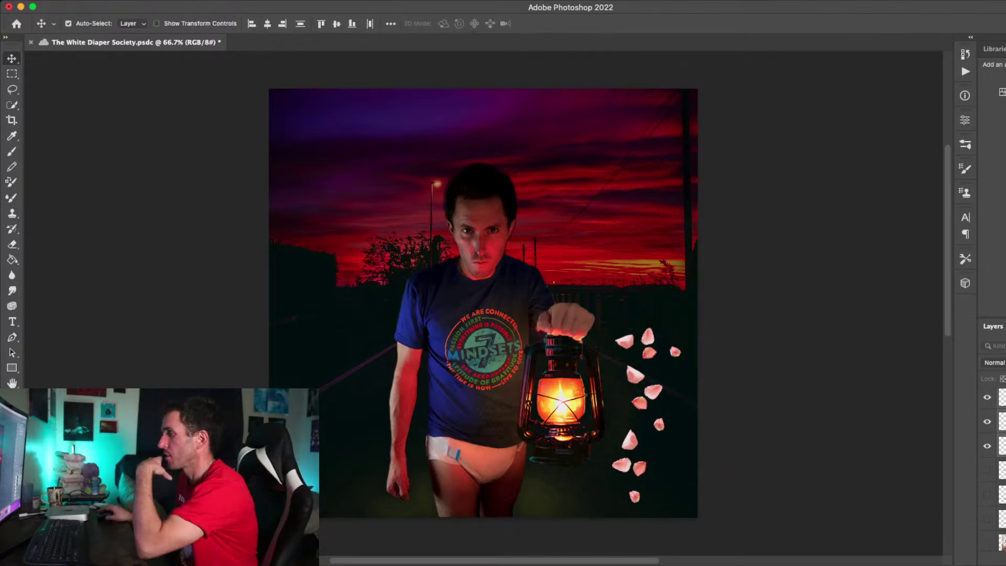
# Select the man and lantern layers together with the yellow and orange fill layers
pyautogui.scroll(-5, 995, 472)
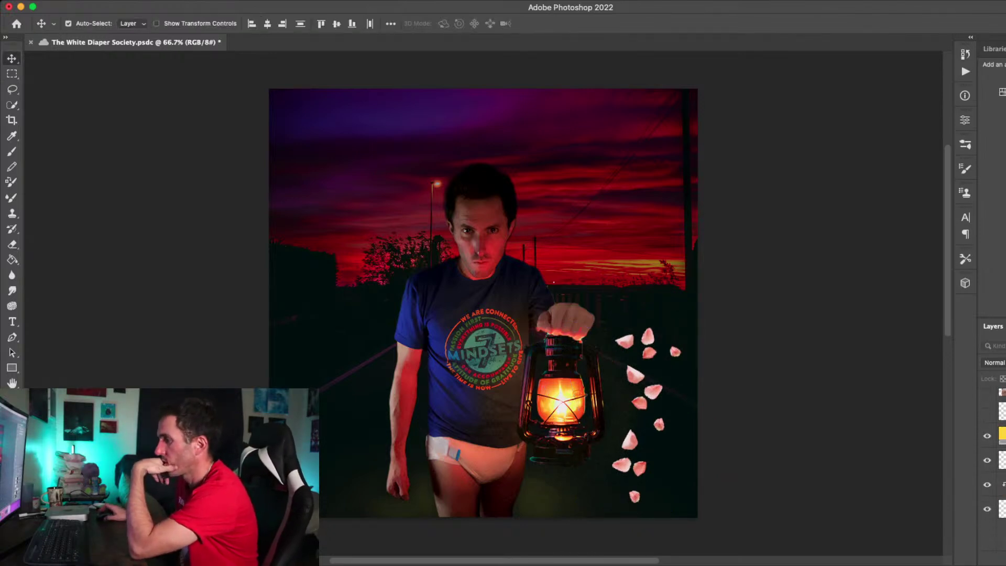
pyautogui.scroll(4, 995, 472)
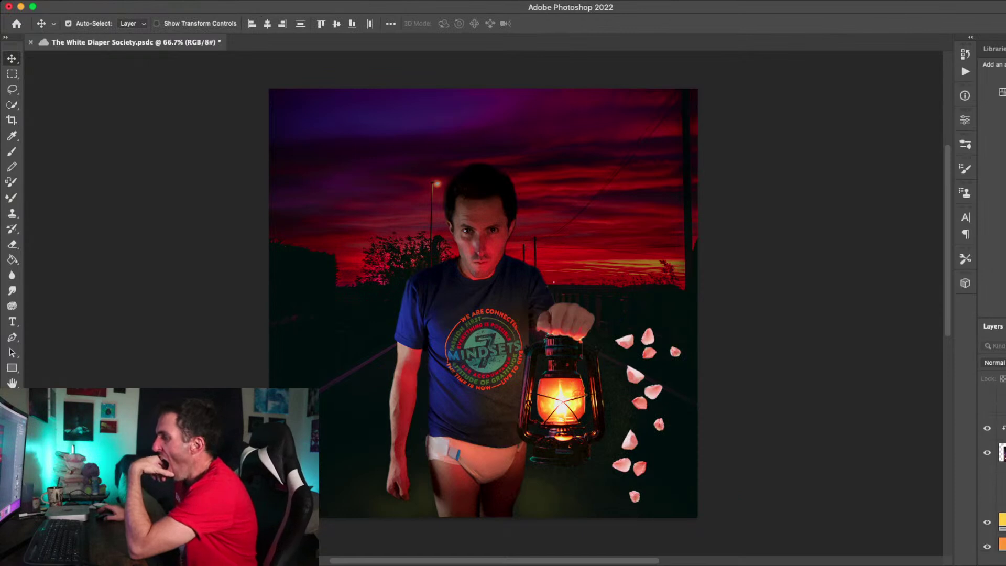
pyautogui.click(1003, 453)
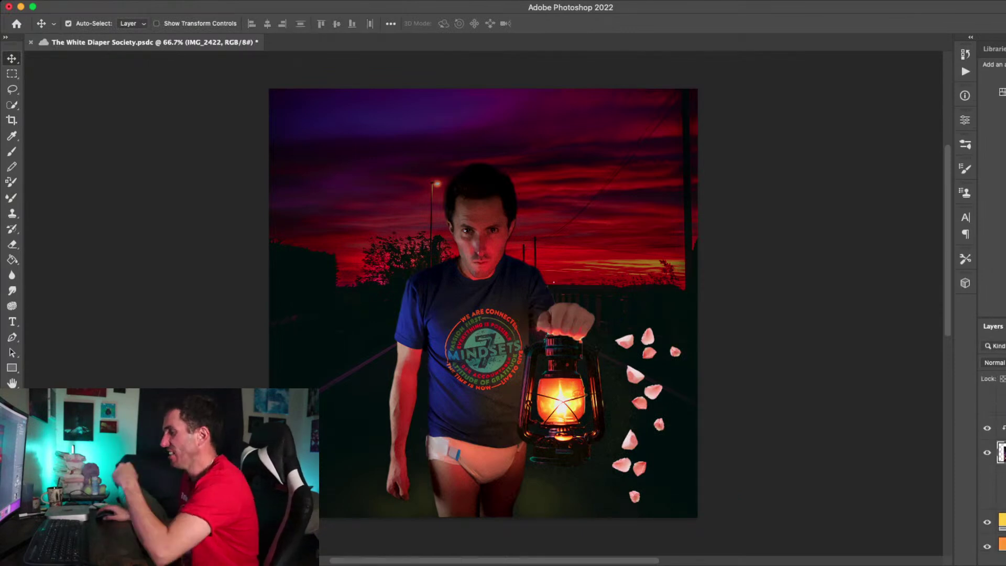
pyautogui.scroll(1, 994, 471)
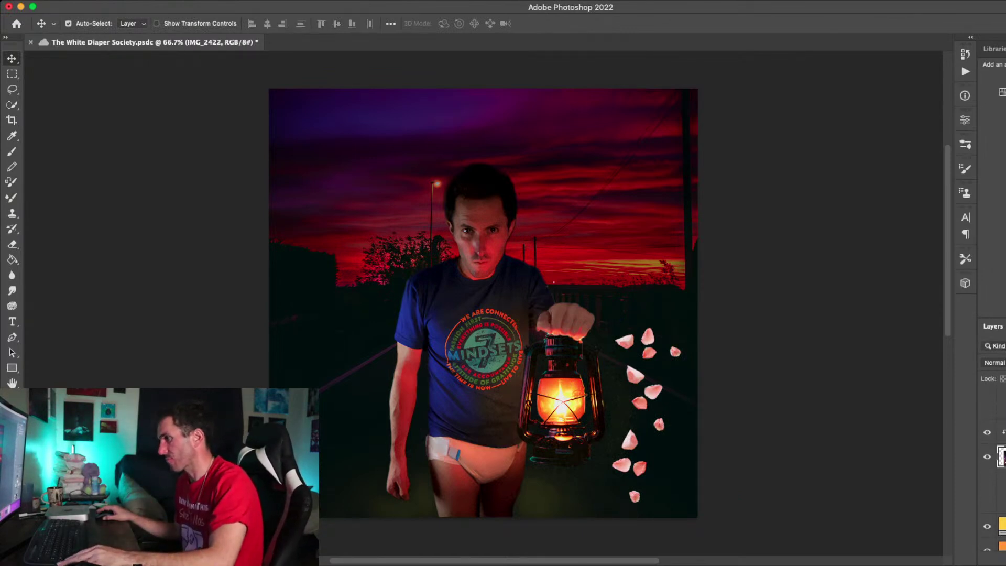
pyautogui.scroll(-3, 995, 472)
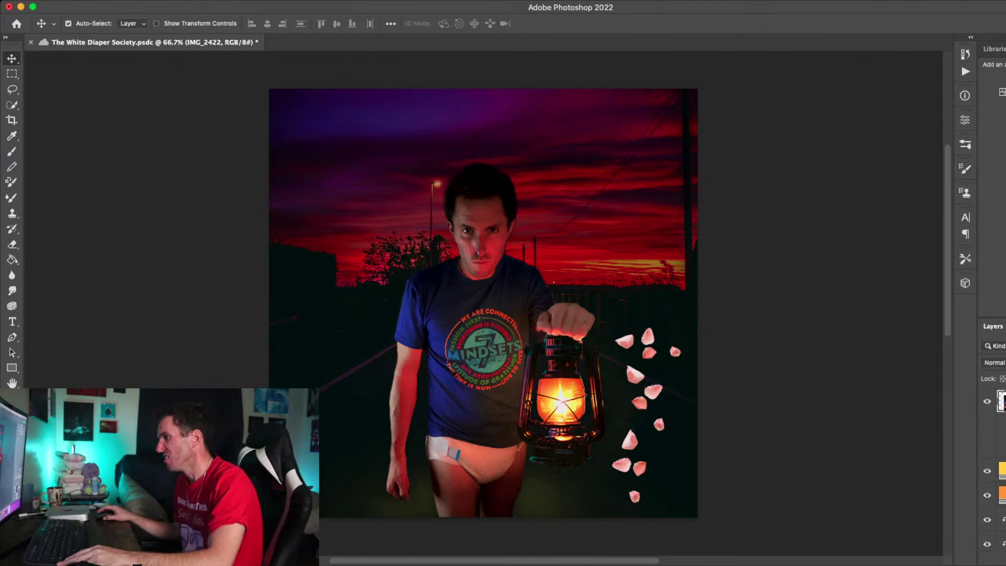
pyautogui.scroll(-1, 995, 472)
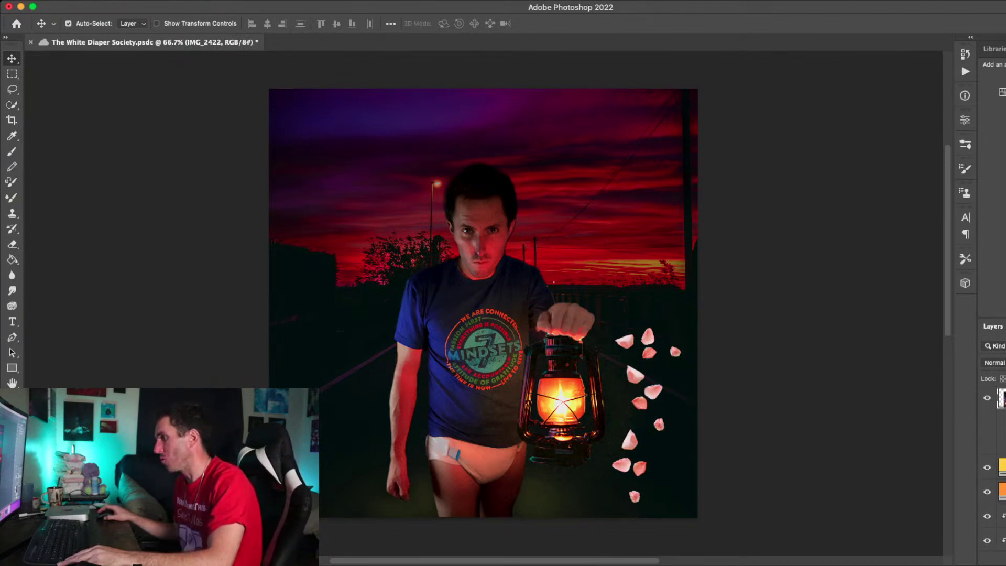
pyautogui.click(1001, 491)
pyautogui.keyDown('shift'); pyautogui.click(1002, 467); pyautogui.keyUp('shift')
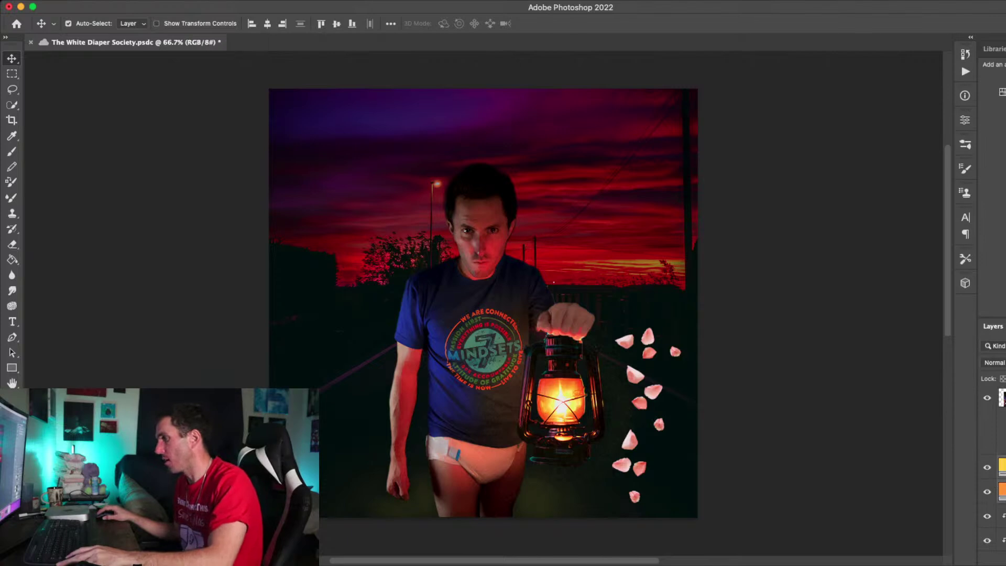
pyautogui.scroll(1, 994, 472)
pyautogui.scroll(1, 994, 472)
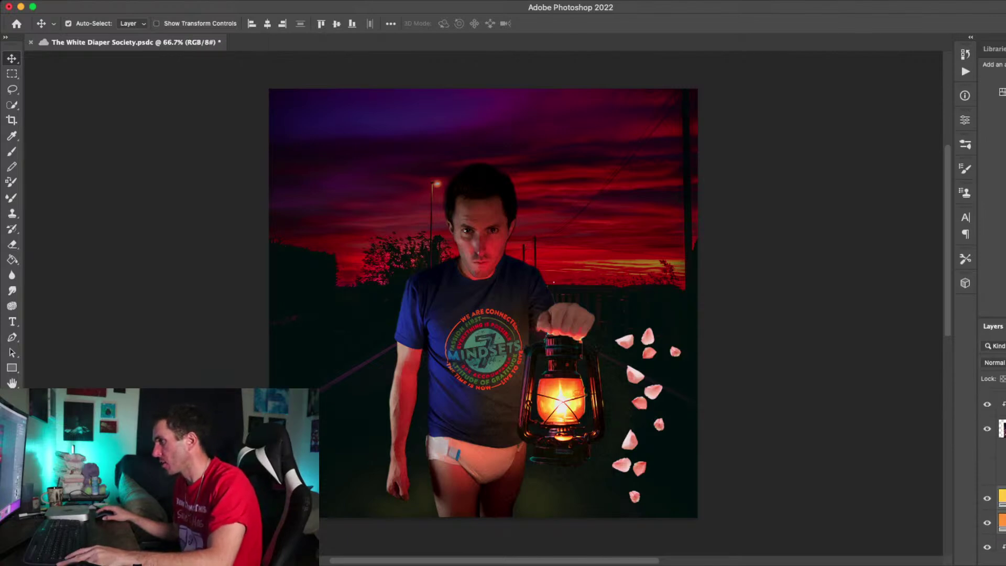
pyautogui.keyDown('shift'); pyautogui.click(1001, 424); pyautogui.keyUp('shift')
pyautogui.scroll(4, 995, 471)
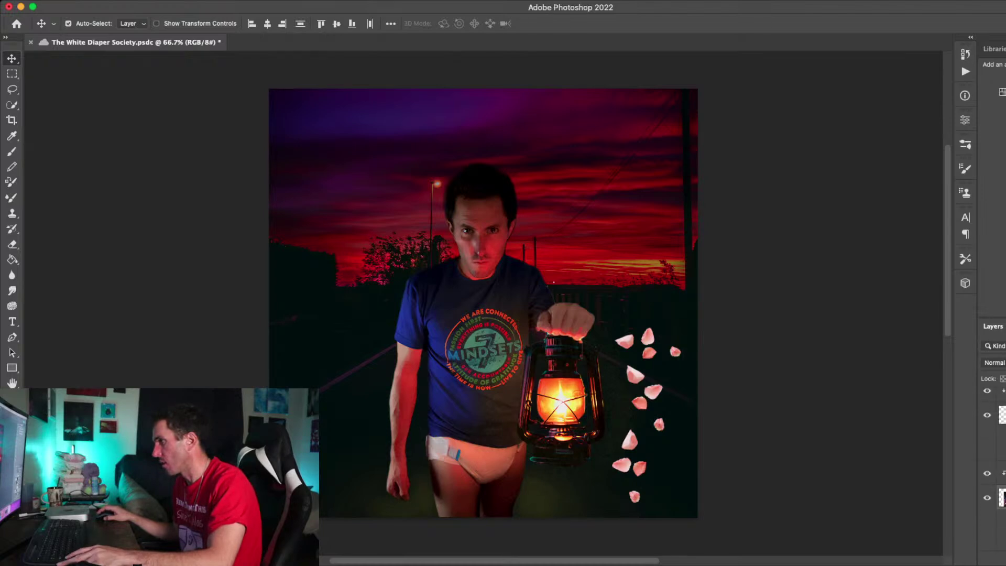
pyautogui.keyDown('shift'); pyautogui.click(1002, 473); pyautogui.keyUp('shift')
pyautogui.scroll(10, 995, 472)
pyautogui.scroll(-10, 994, 471)
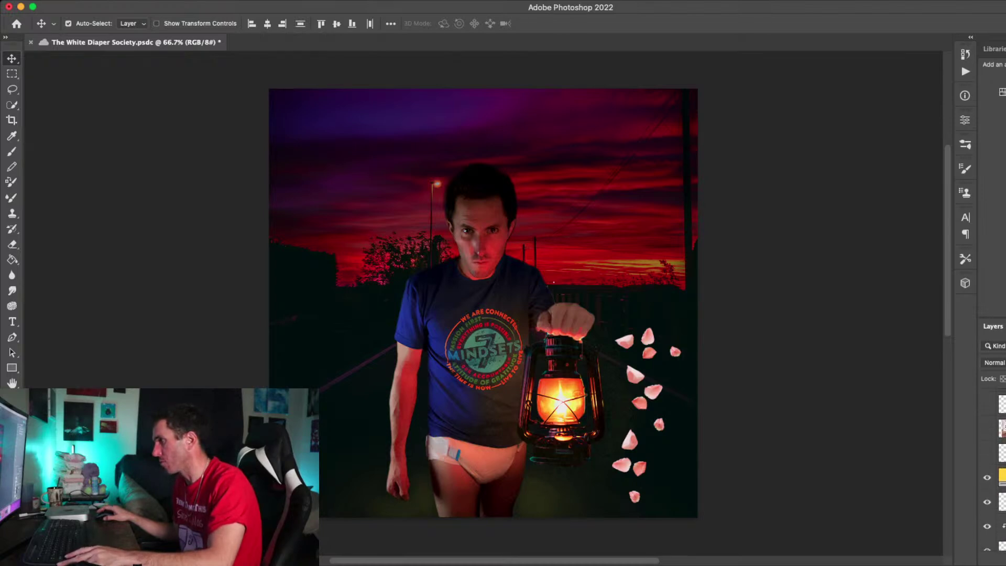
pyautogui.scroll(1, 994, 472)
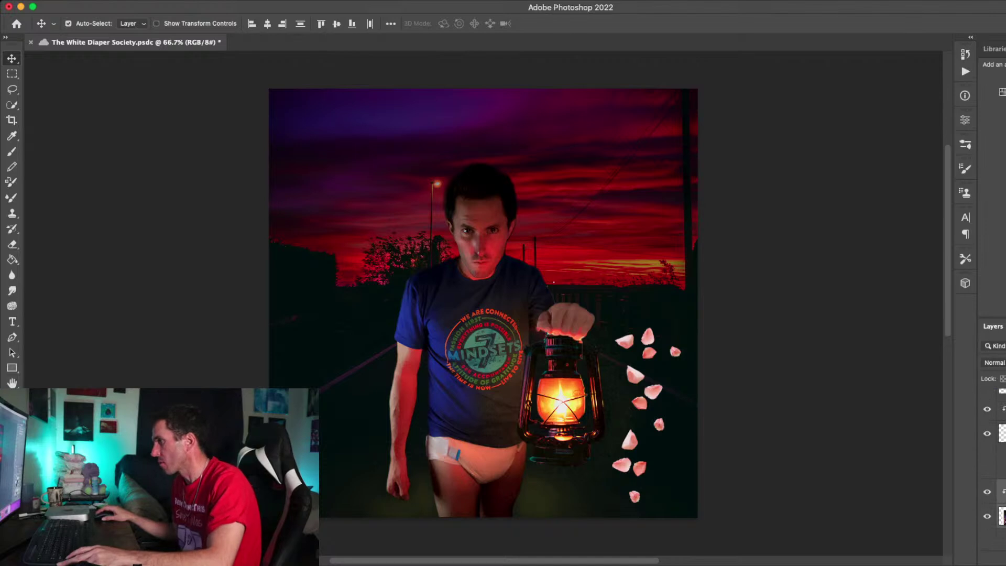
pyautogui.scroll(1, 994, 472)
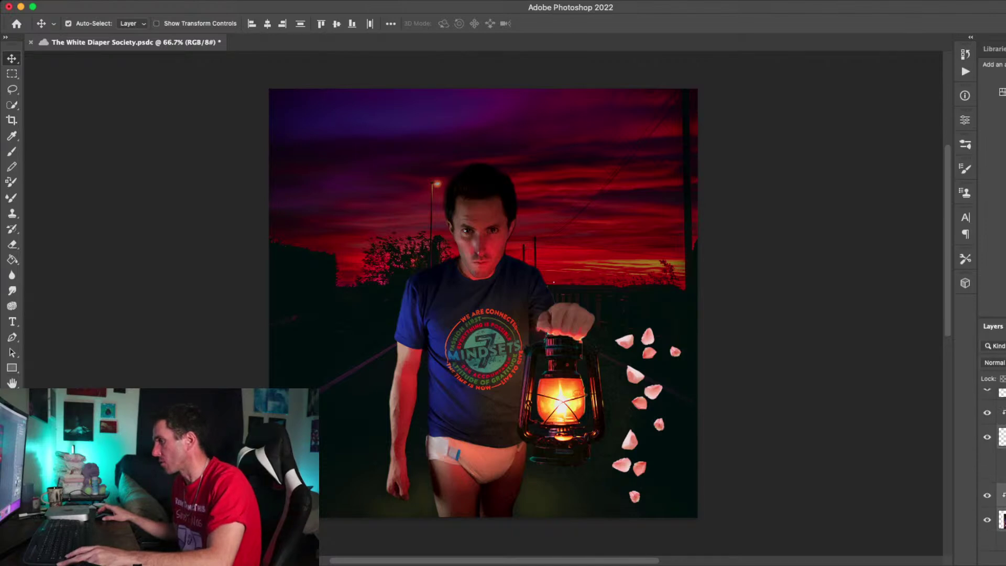
pyautogui.scroll(1, 994, 472)
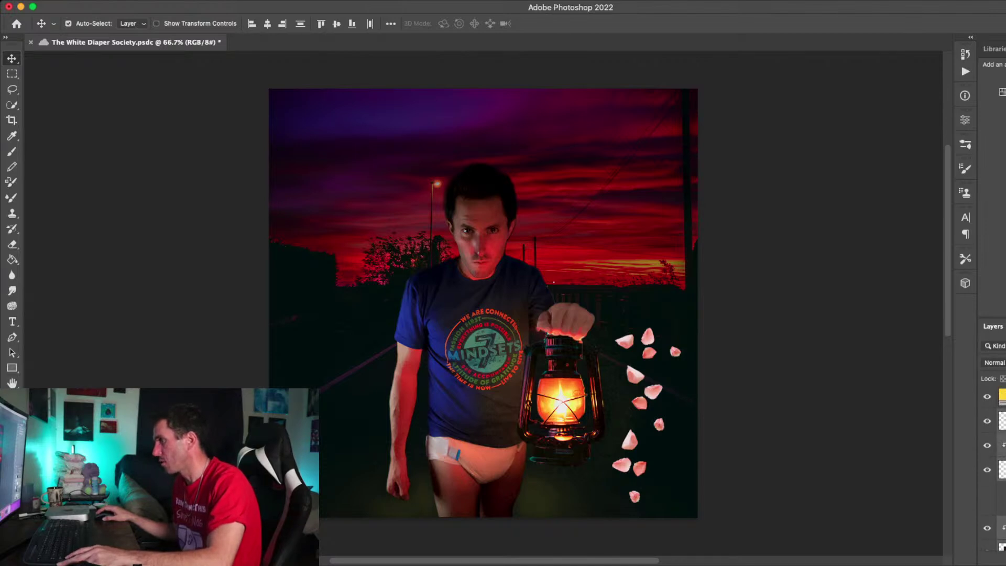
# Try shifting the selected man and lantern layers toward the left side of the canvas, undoing each move
pyautogui.moveTo(578, 394); pyautogui.dragTo(556, 382)
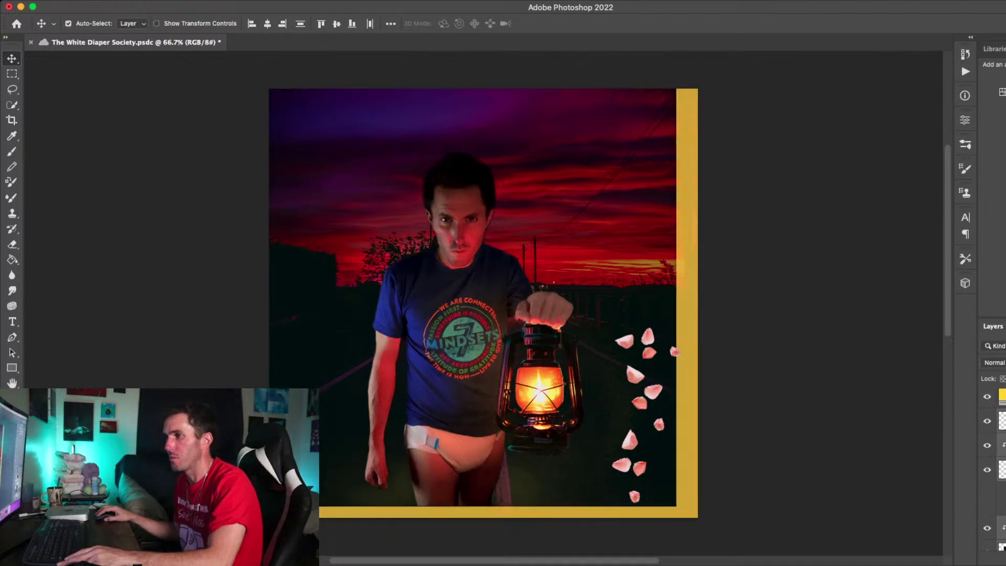
pyautogui.press('super+z')
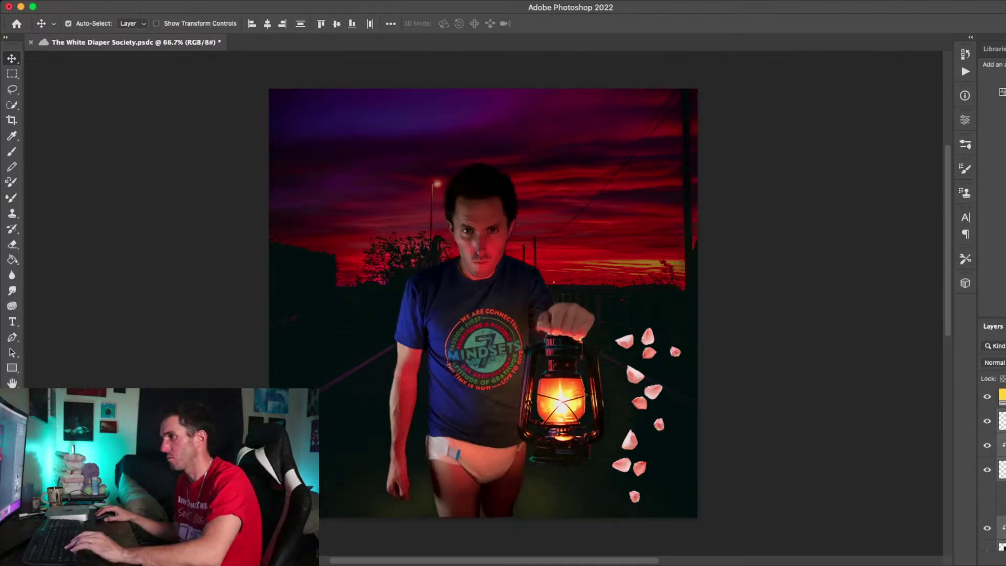
pyautogui.scroll(-6, 994, 472)
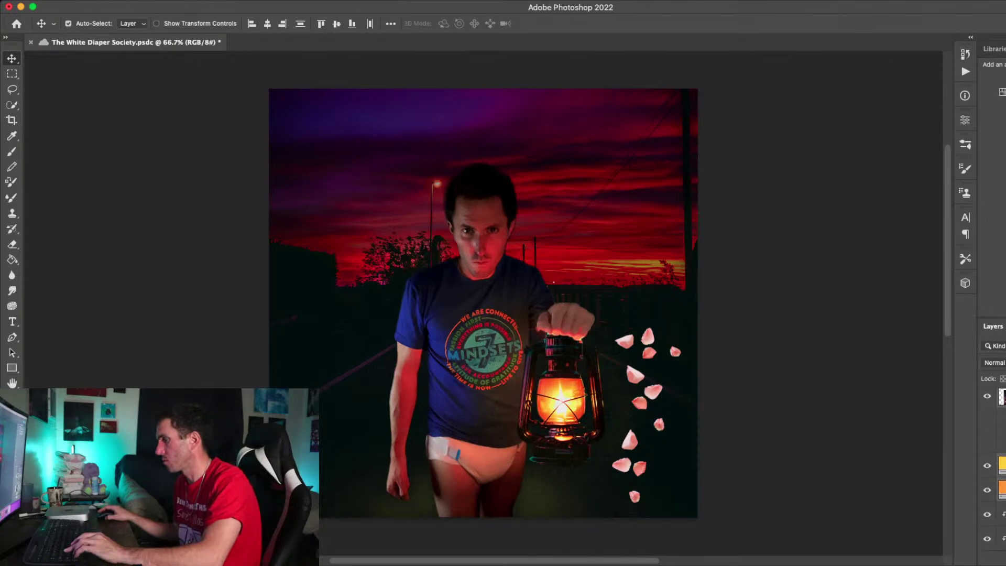
pyautogui.scroll(-1, 995, 472)
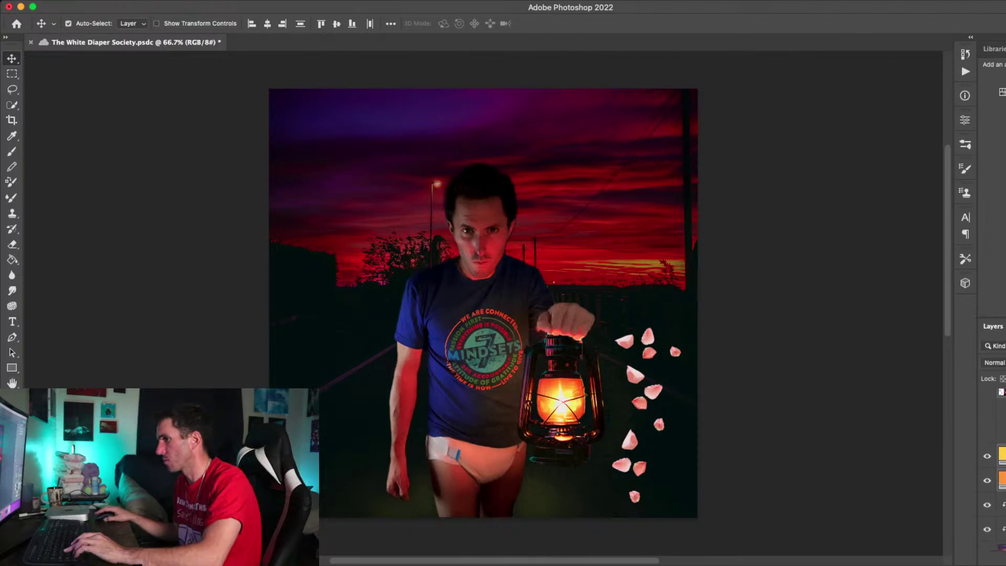
pyautogui.moveTo(563, 401); pyautogui.dragTo(402, 384)
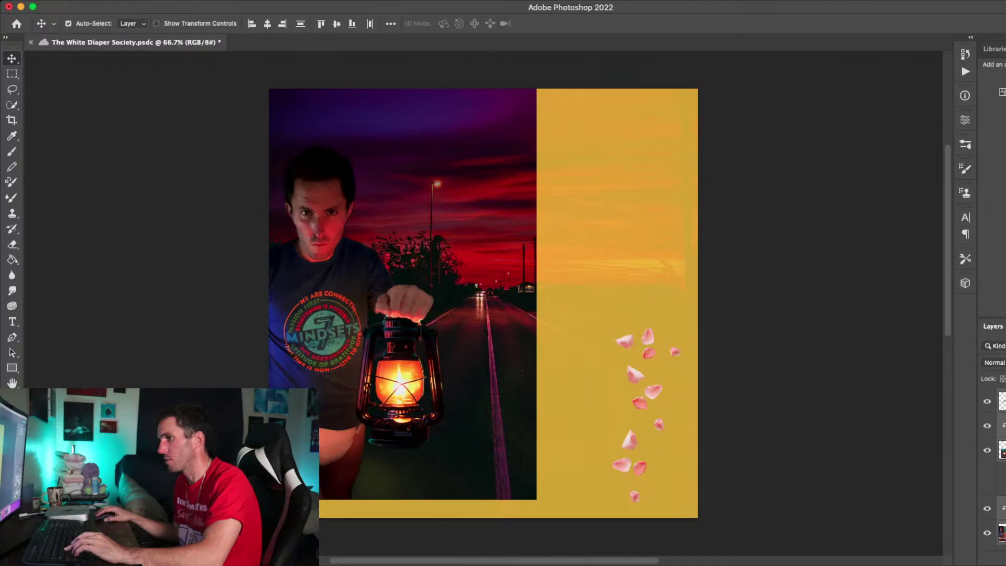
pyautogui.press('super+z')
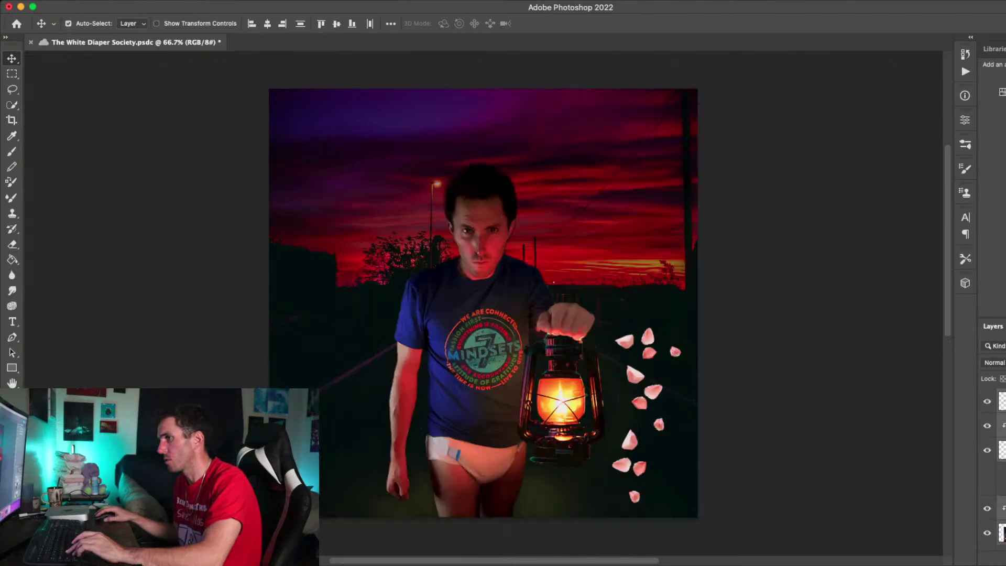
pyautogui.scroll(5, 994, 472)
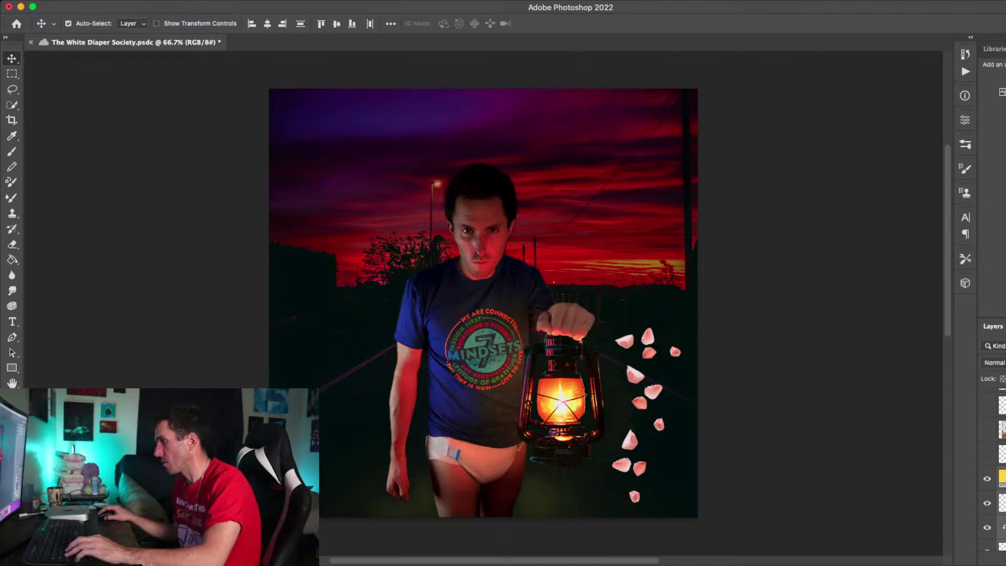
pyautogui.moveTo(487, 335); pyautogui.dragTo(389, 325)
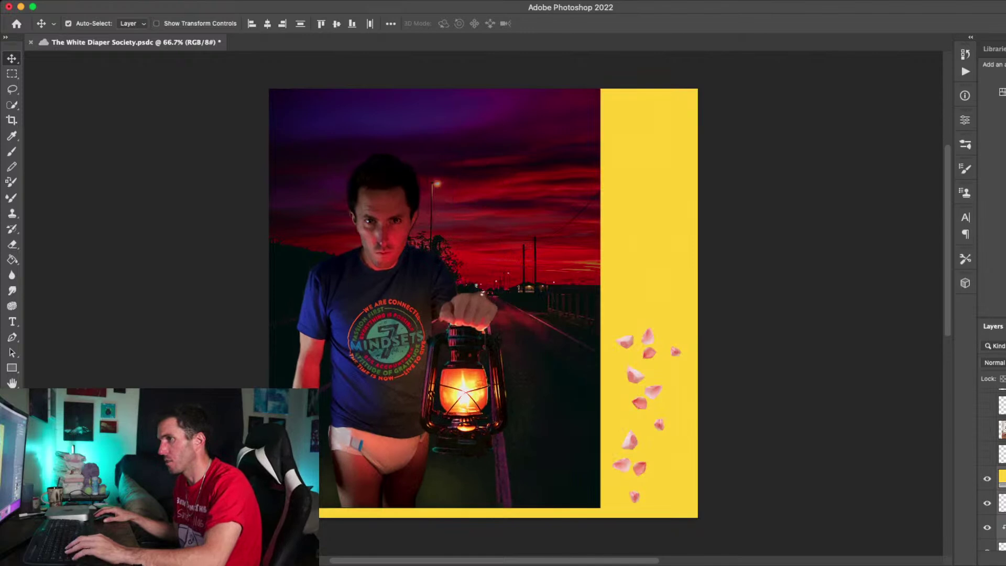
pyautogui.press('super+z')
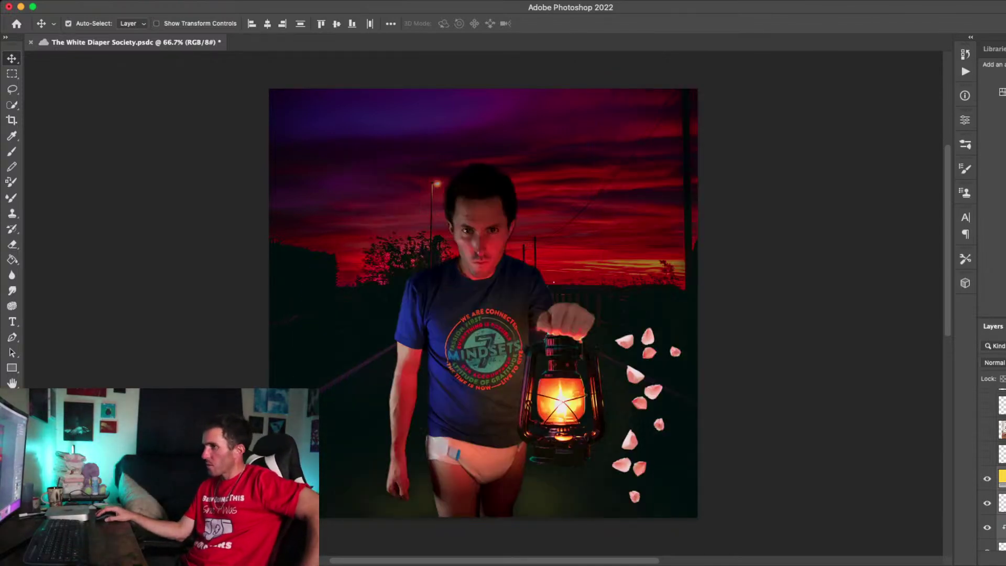
pyautogui.press('super+shift+z')
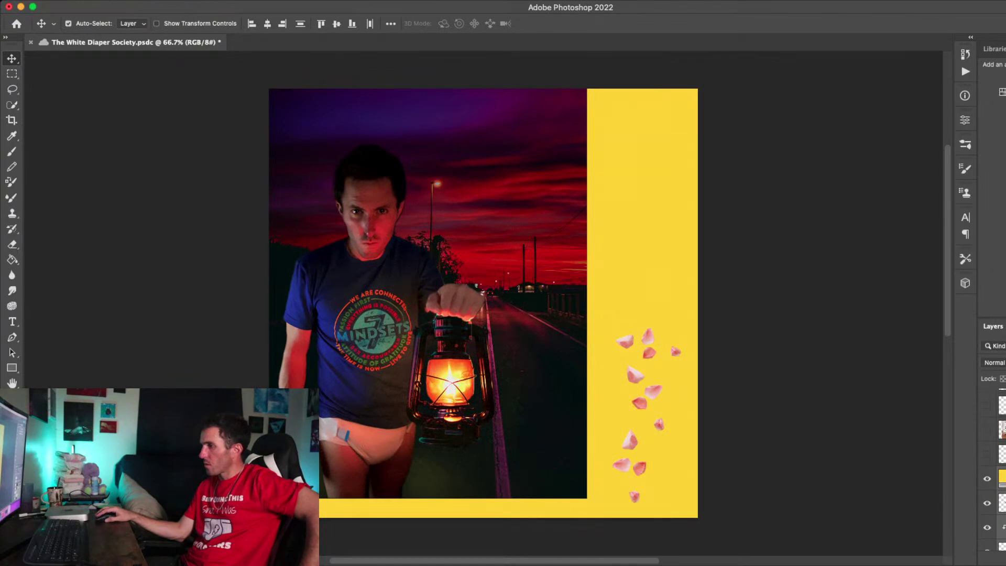
pyautogui.press('super+z')
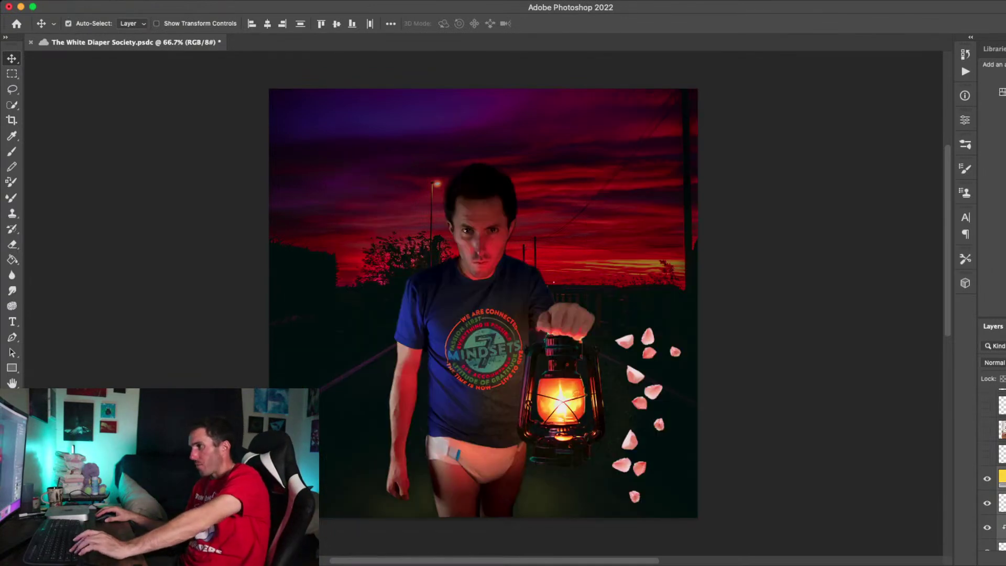
# Deselect all layers
pyautogui.scroll(-3, 992, 472)
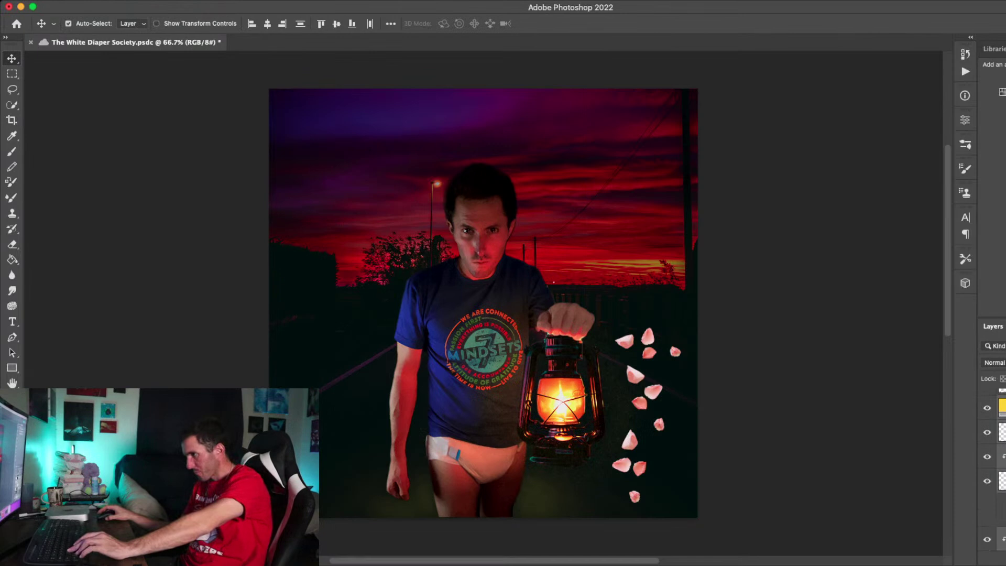
pyautogui.scroll(-3, 993, 472)
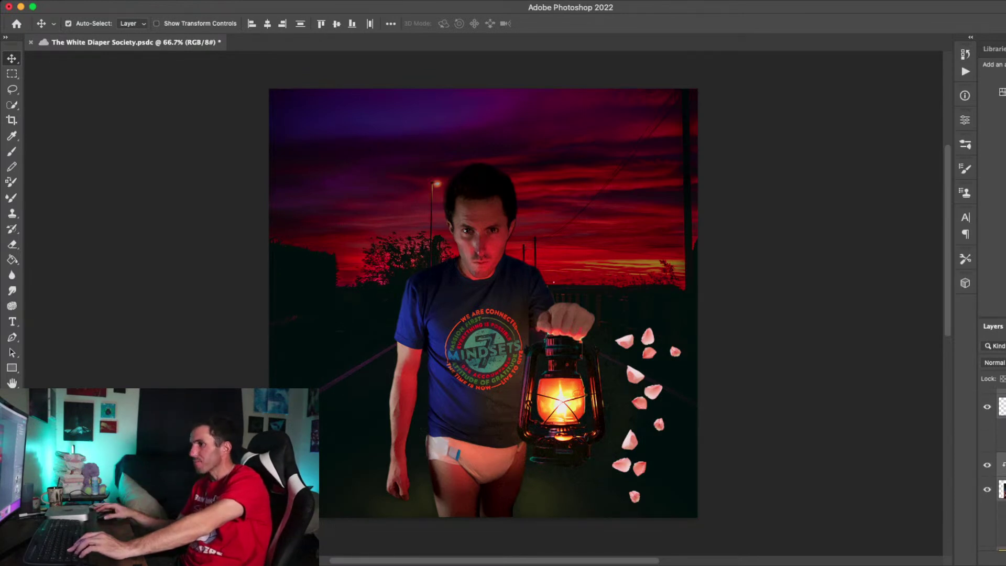
pyautogui.scroll(4, 993, 471)
pyautogui.press('alt+super+a')
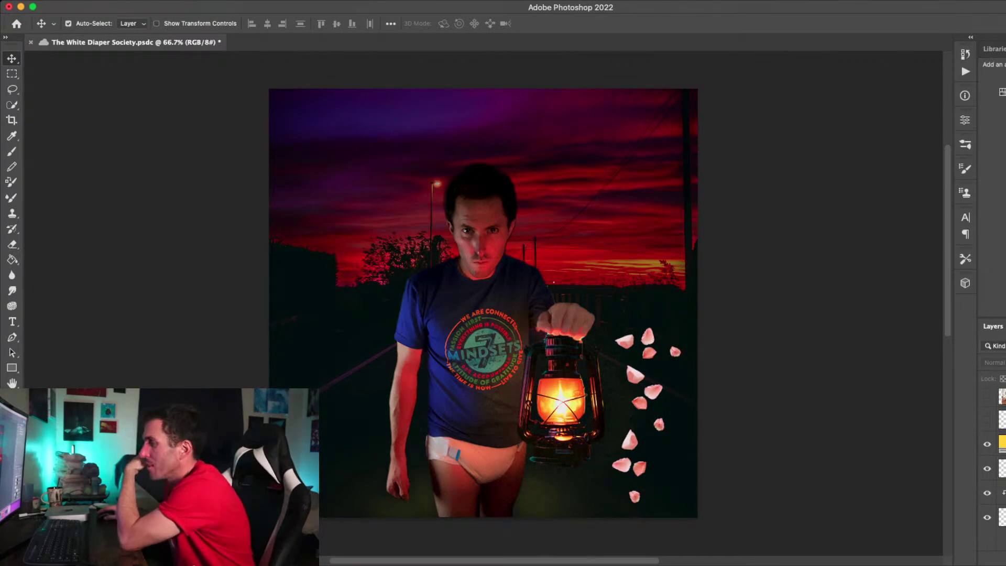
pyautogui.scroll(-1, 993, 446)
pyautogui.scroll(-1, 483, 299)
pyautogui.scroll(2, 484, 304)
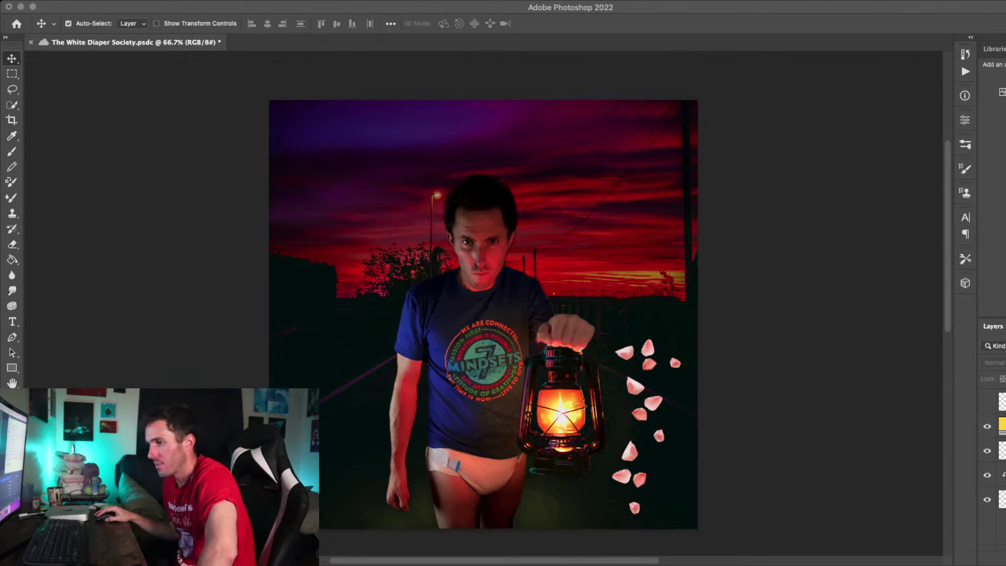
pyautogui.click(994, 326)
pyautogui.scroll(-5, 994, 461)
pyautogui.scroll(-10, 993, 466)
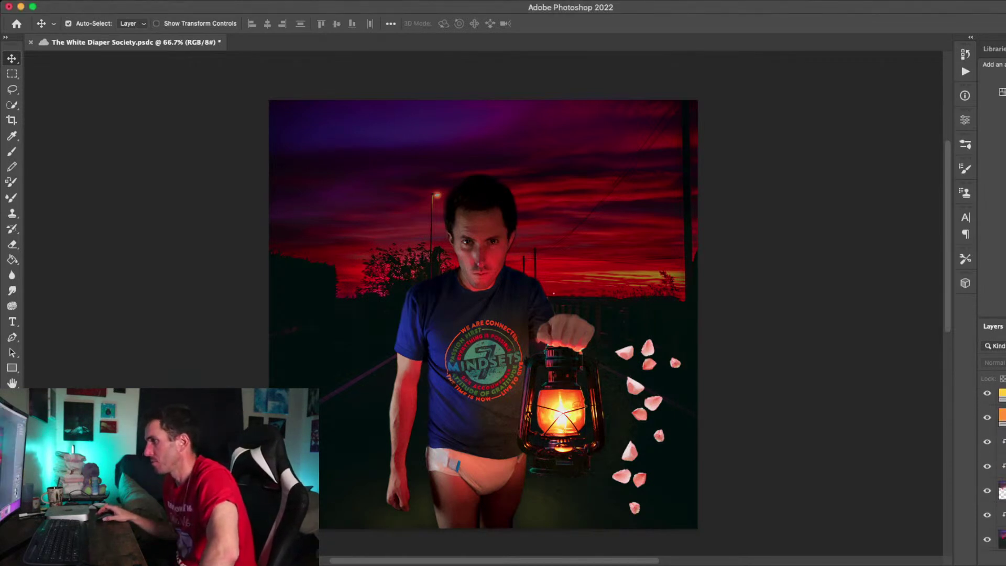
pyautogui.scroll(5, 994, 461)
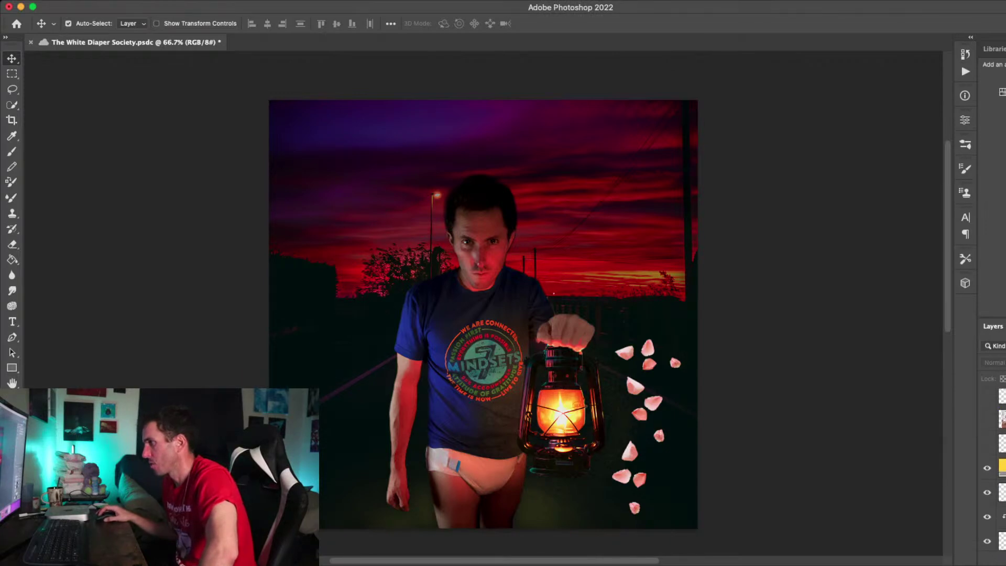
# Hide the rose petal groups beside the lantern and save the document
pyautogui.scroll(5, 993, 462)
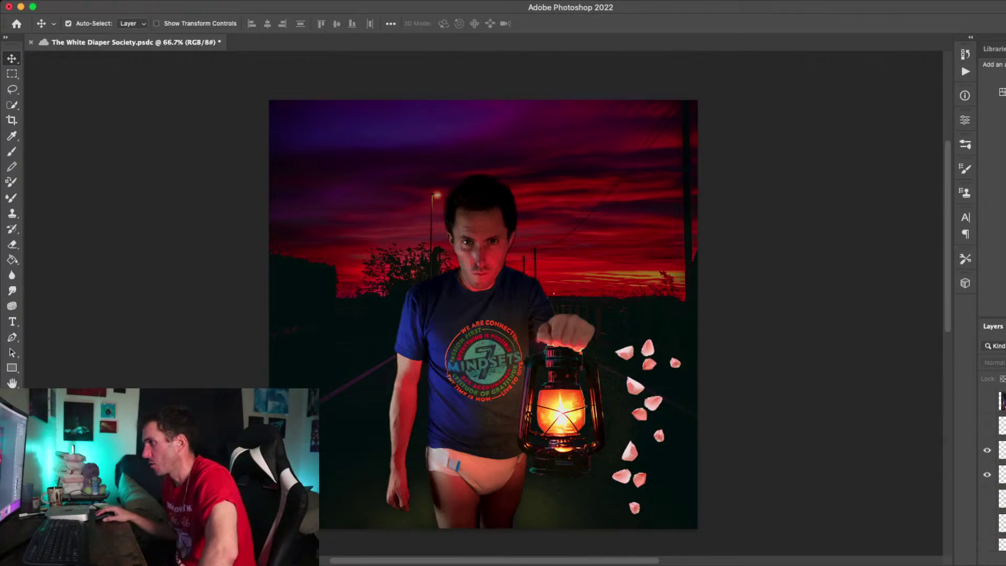
pyautogui.click(988, 449)
pyautogui.click(988, 474)
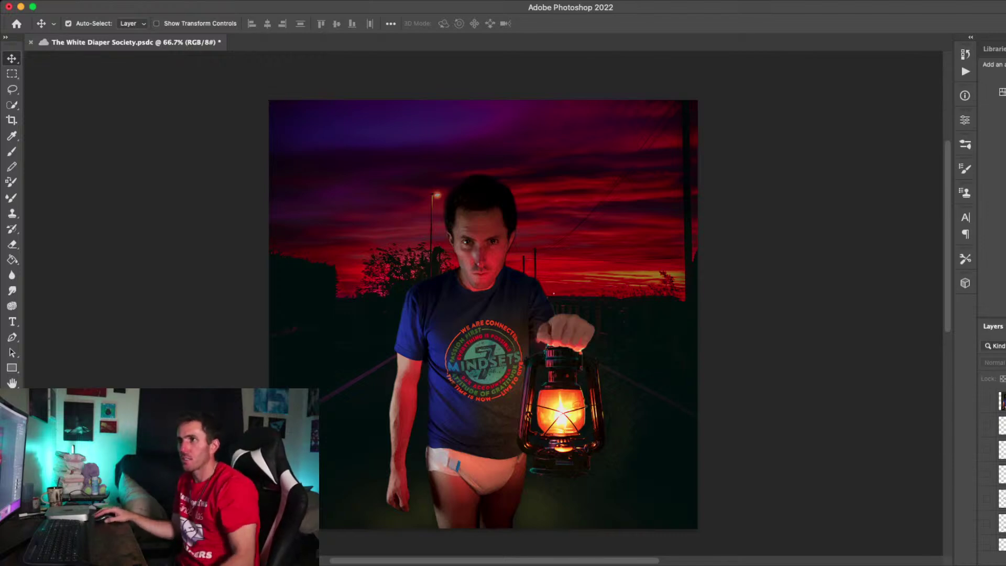
pyautogui.press('super+s')
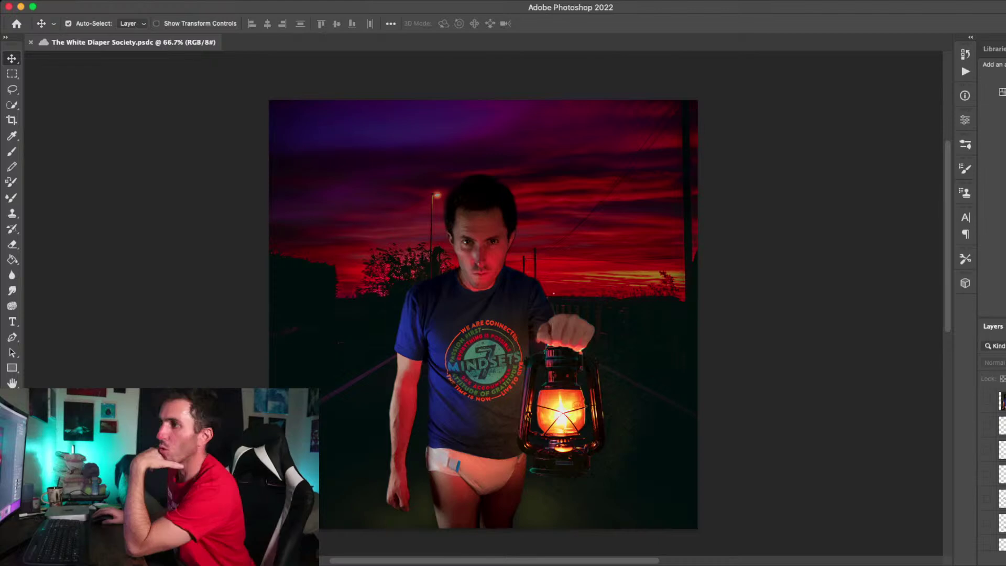
# Sample a colour from the glowing sunset sky beside the man with the Eyedropper
pyautogui.scroll(-5, 994, 472)
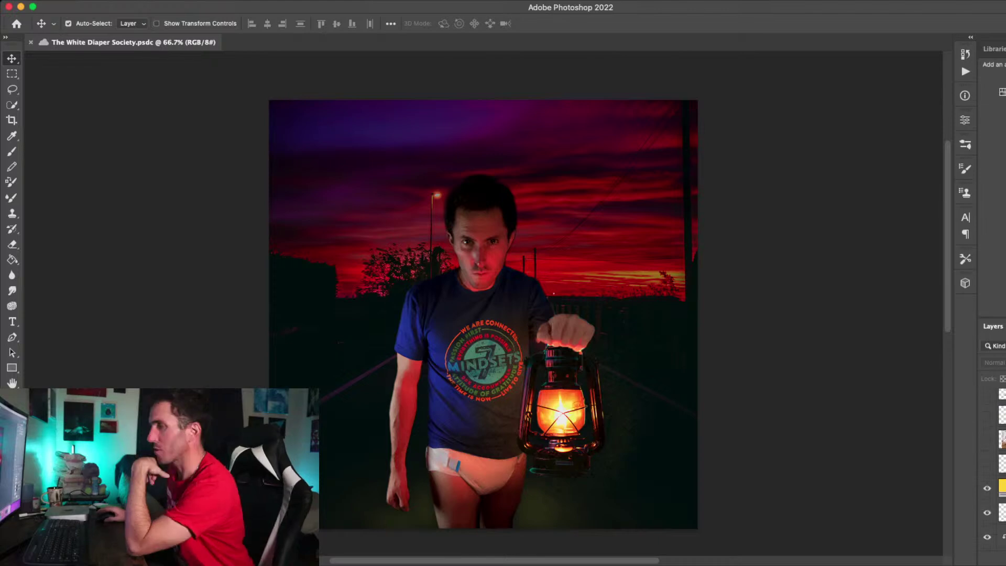
pyautogui.scroll(-1, 482, 314)
pyautogui.scroll(-3, 993, 471)
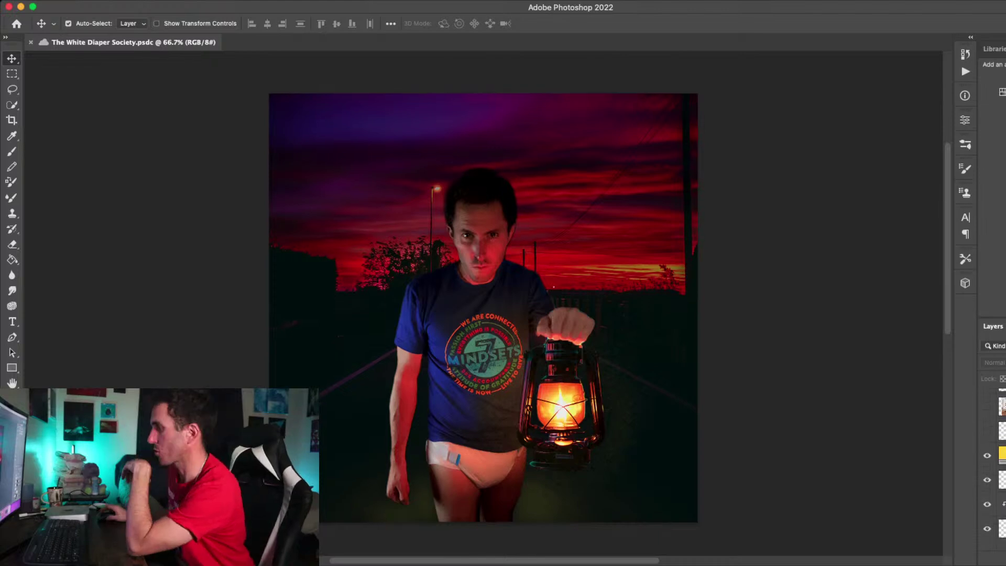
pyautogui.scroll(-4, 994, 472)
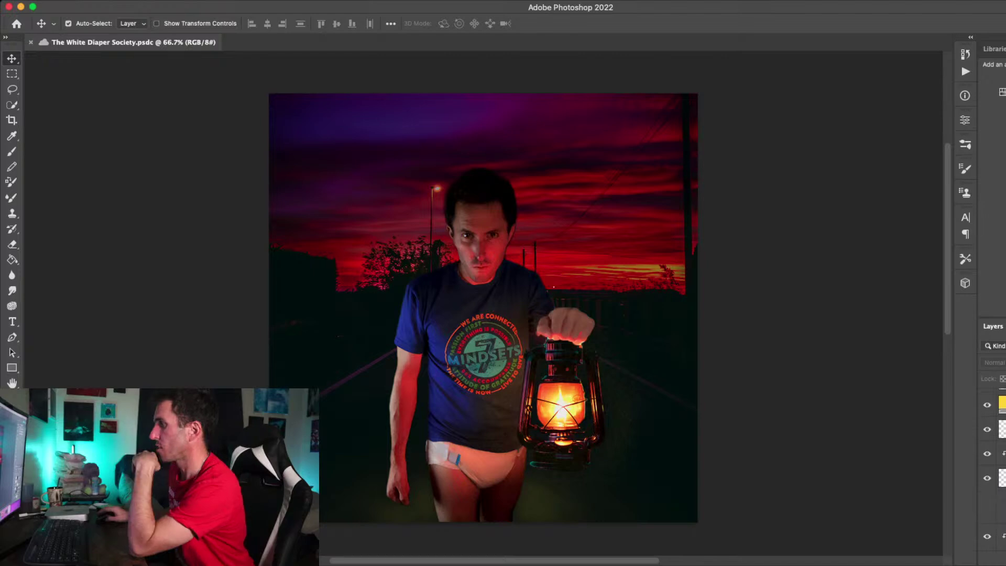
pyautogui.press('i')
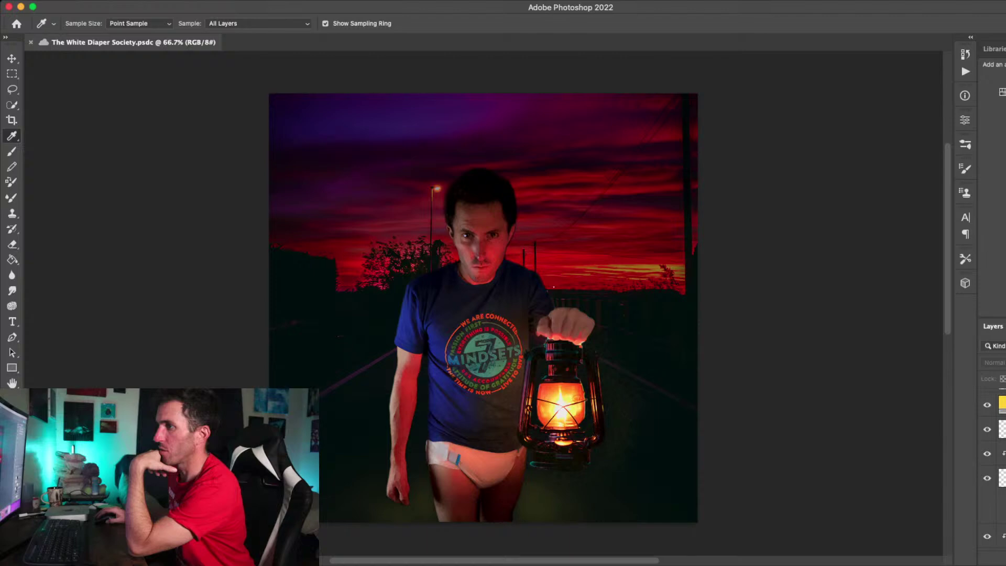
pyautogui.click(628, 266)
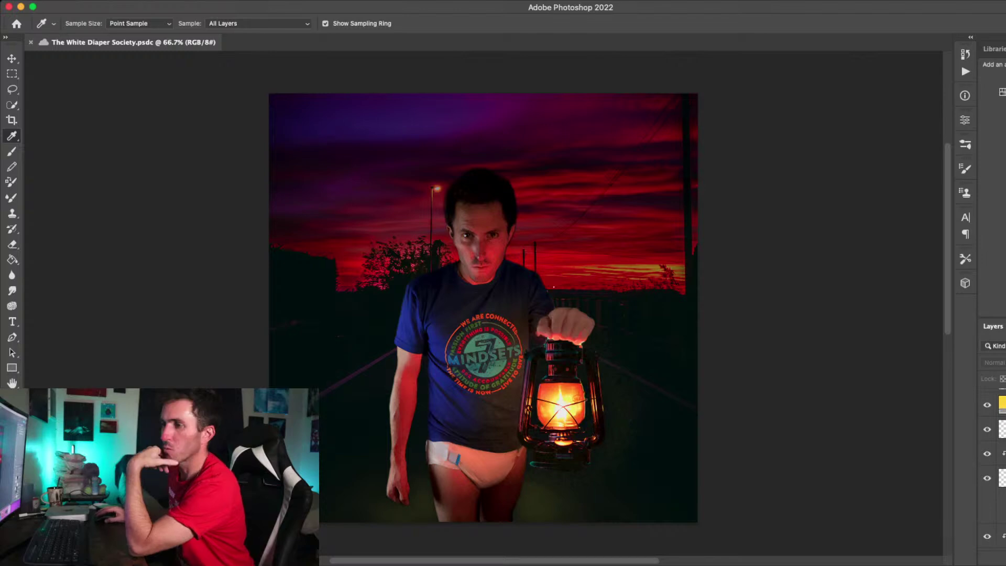
pyautogui.scroll(-10, 993, 471)
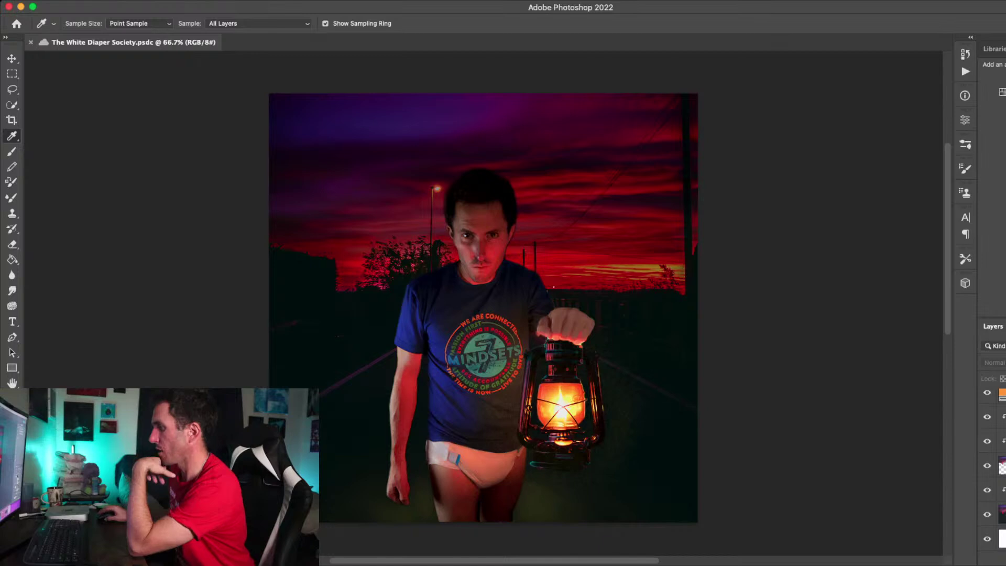
pyautogui.click(1003, 466)
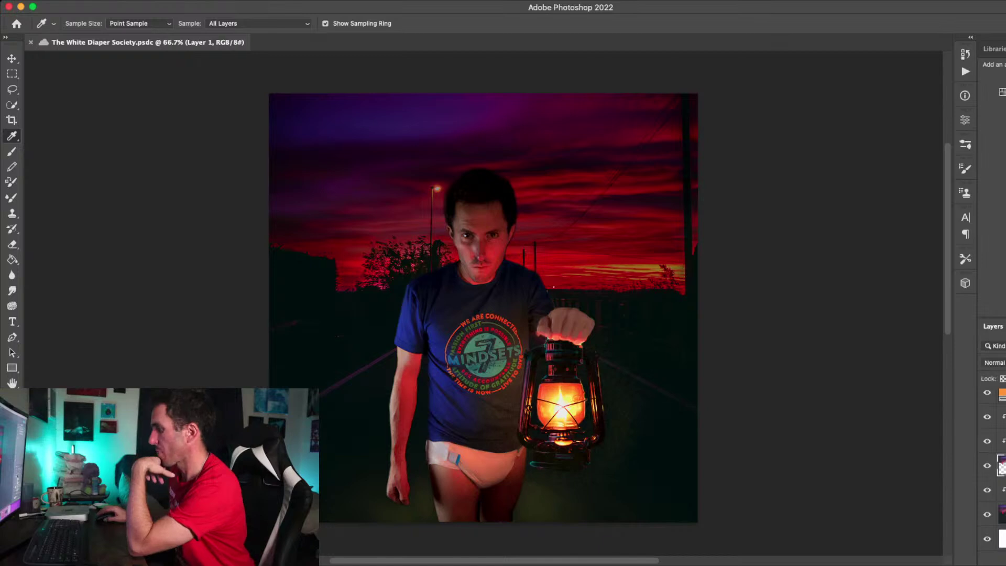
pyautogui.press('super+g')
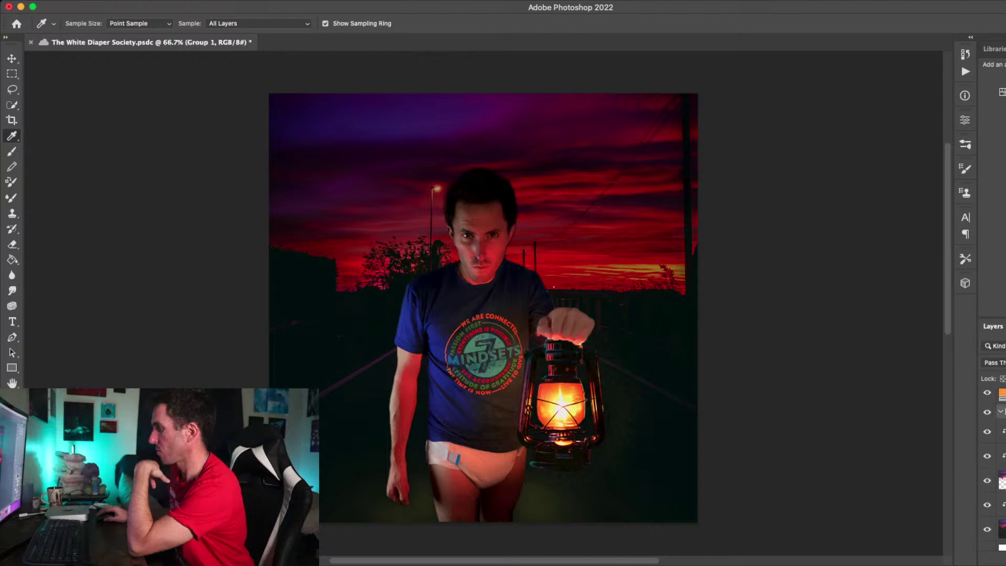
pyautogui.press('super+g')
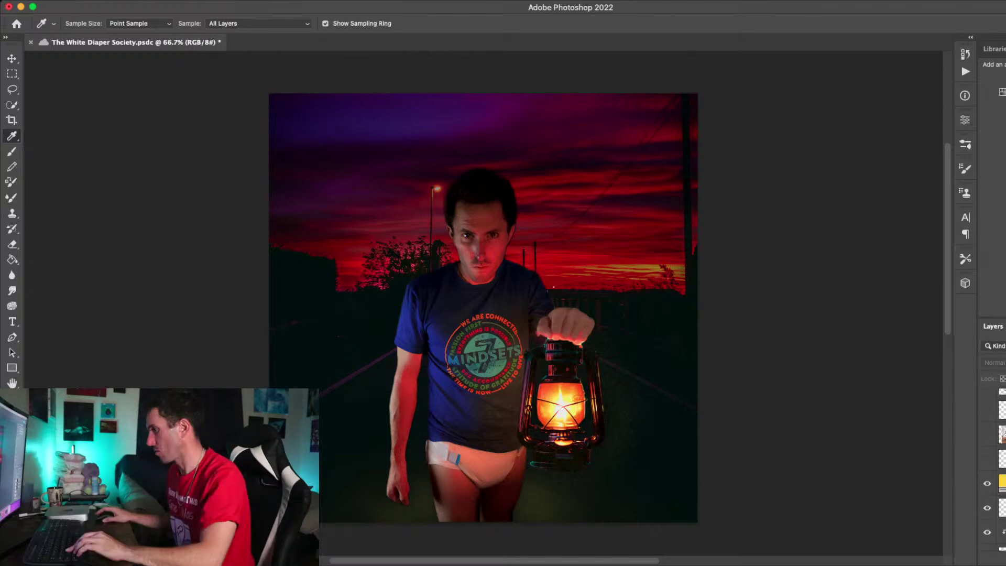
# Create a new empty layer directly above Layer 1, the sunset sky layer
pyautogui.scroll(-10, 992, 469)
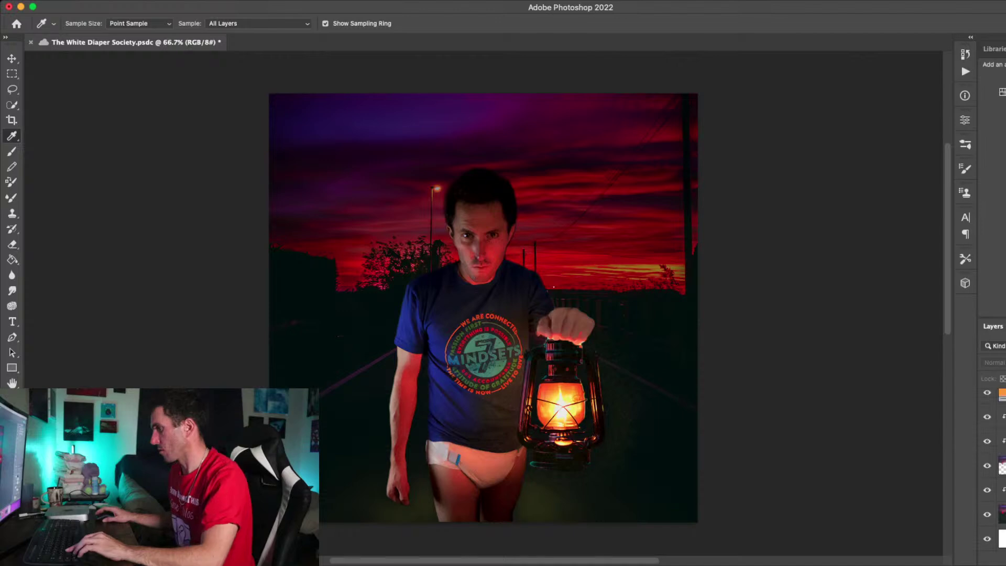
pyautogui.click(1002, 466)
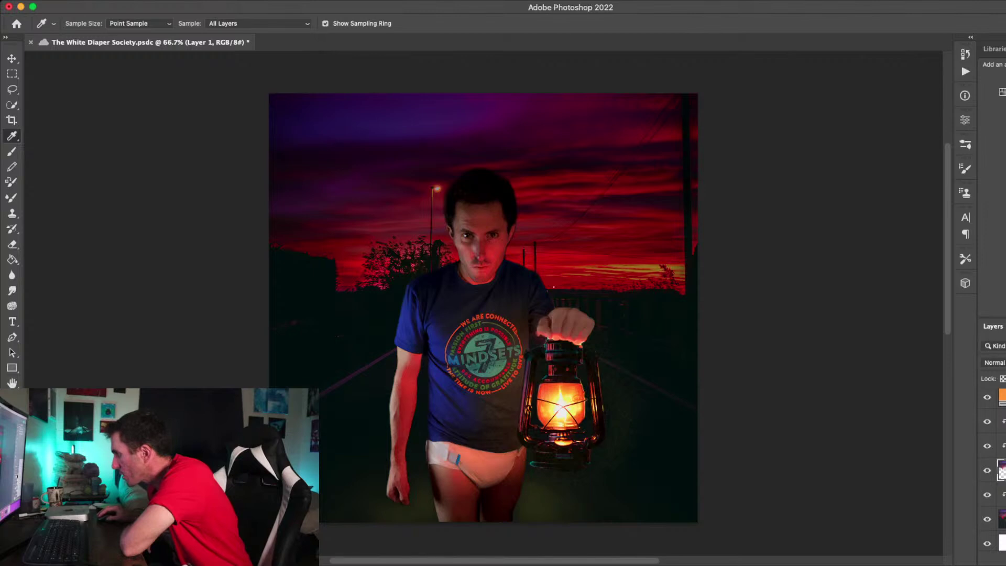
pyautogui.press('super+shift+alt+n')
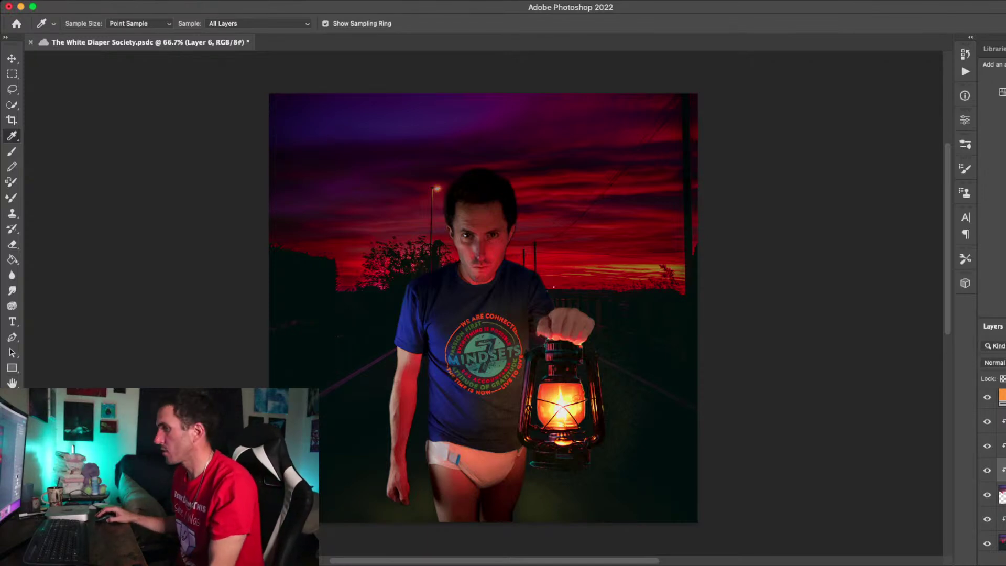
# Sample a bright yellow from the lantern's flame as the painting colour
pyautogui.click(625, 262)
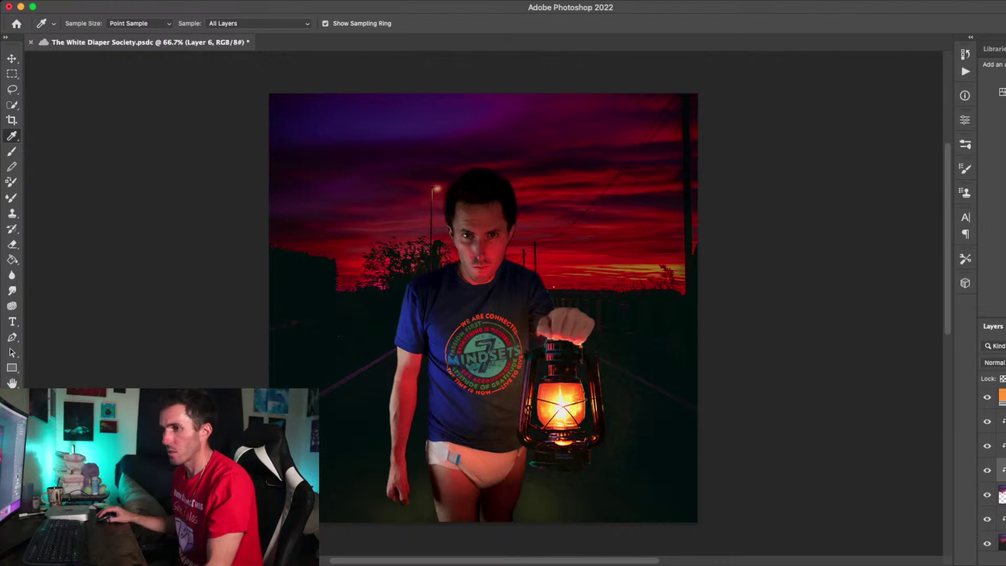
pyautogui.moveTo(562, 406); pyautogui.dragTo(569, 397)
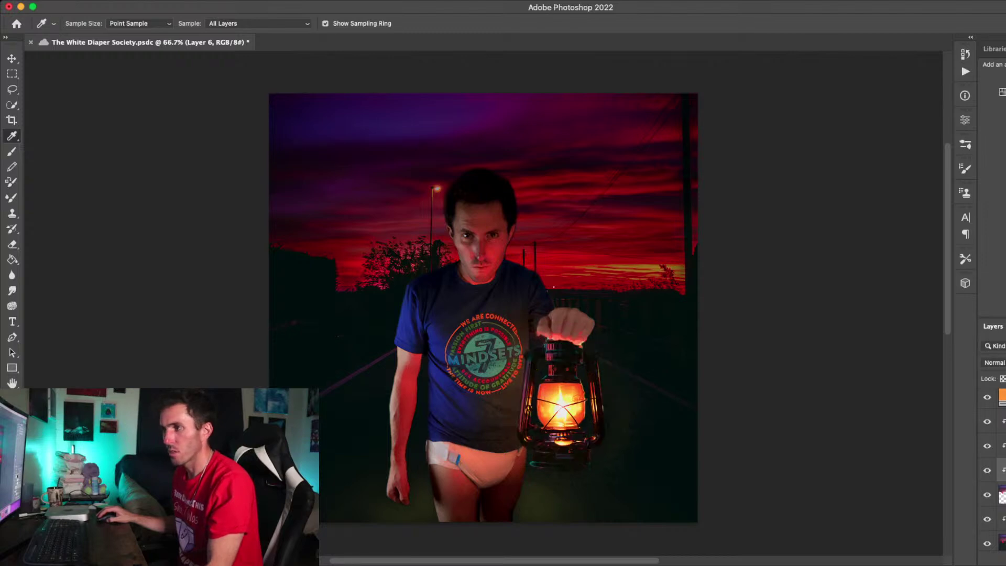
pyautogui.click(555, 398)
pyautogui.click(555, 393)
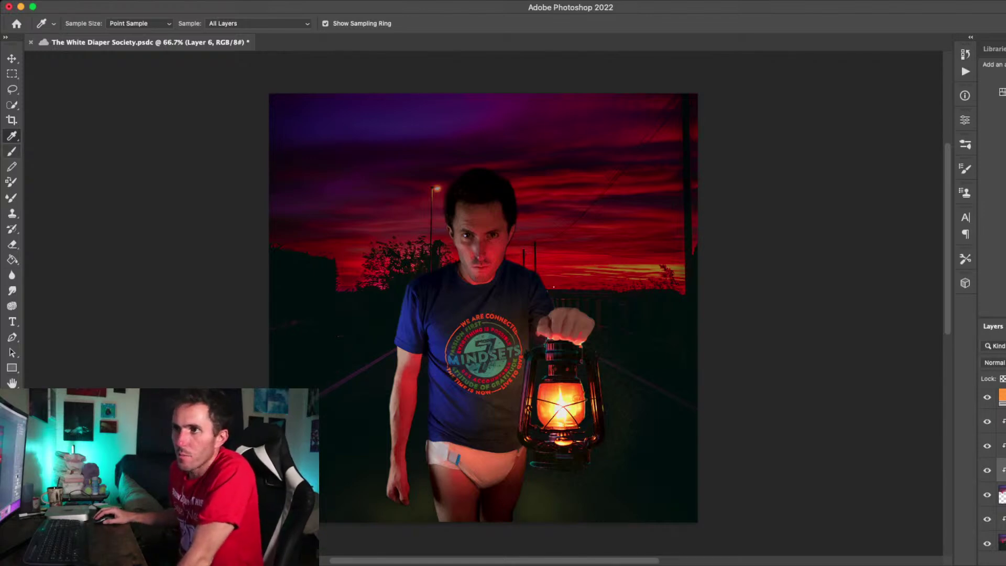
# Set up the lightning brush at 533 px, 100% opacity and a -74° angle
pyautogui.press('b')
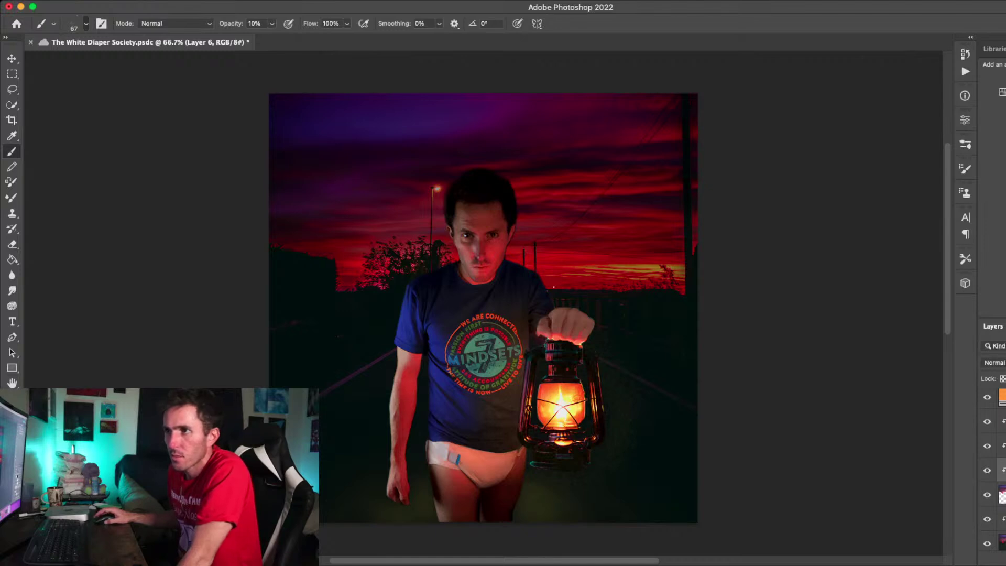
pyautogui.press(']')
pyautogui.press(']')
pyautogui.press(']')
pyautogui.press(']')
pyautogui.press(']')
pyautogui.press(']')
pyautogui.press(']')
pyautogui.press(']')
pyautogui.press(']')
pyautogui.press(']')
pyautogui.press(']')
pyautogui.press(']')
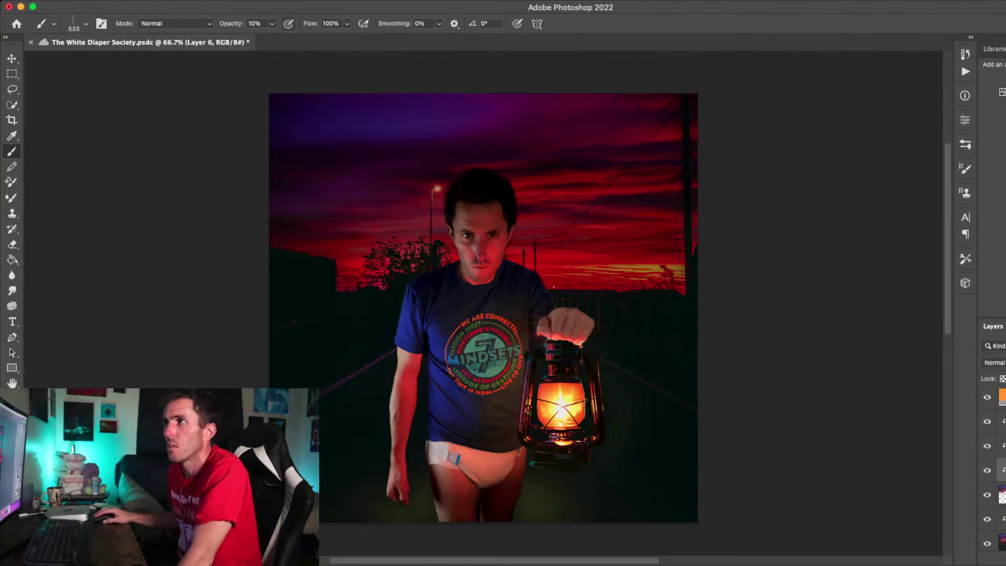
pyautogui.press('0')
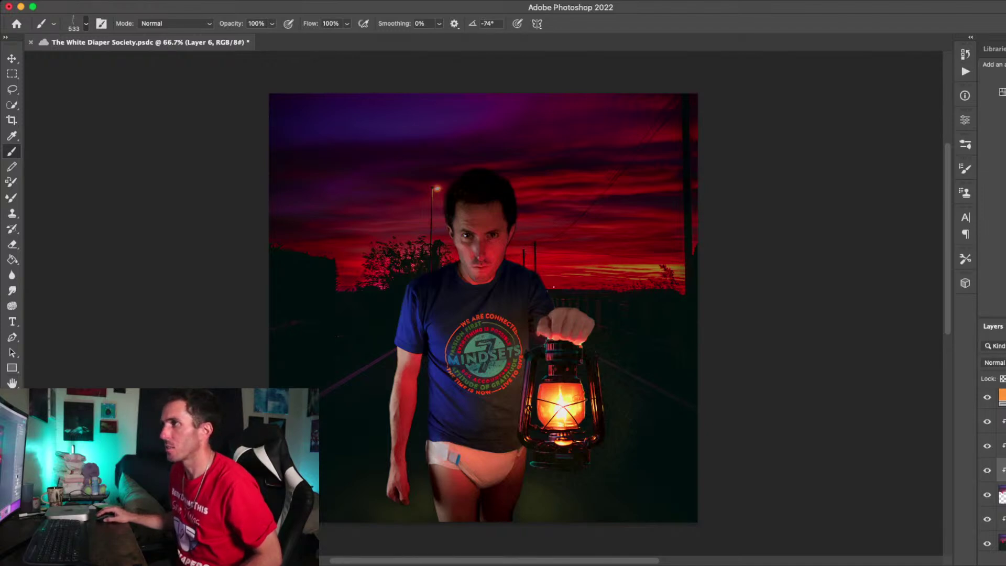
# Try stamping a yellow lightning bolt across the sky beside the man's head, undoing each attempt
pyautogui.click(572, 171)
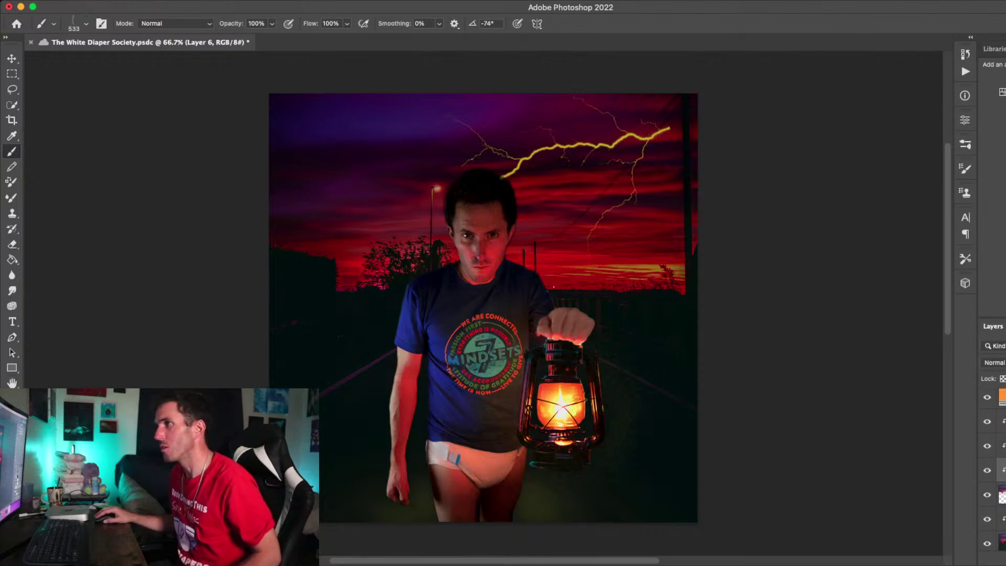
pyautogui.press('super+z')
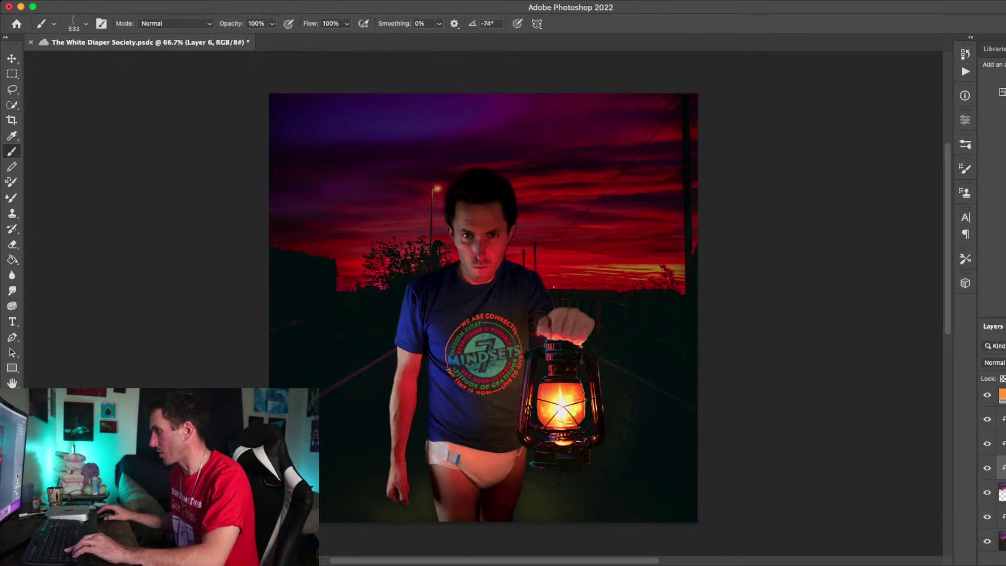
pyautogui.press('super+shift+z')
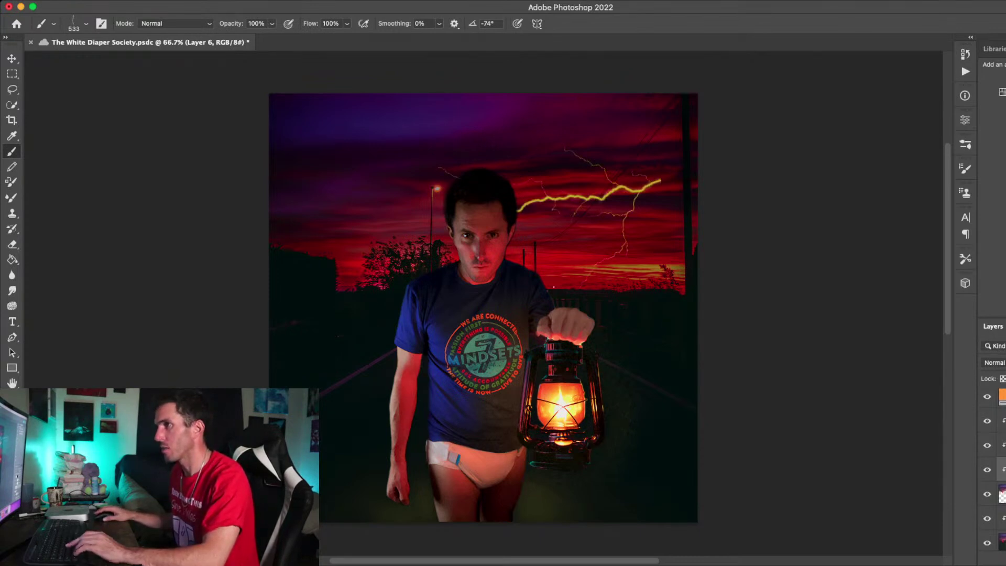
pyautogui.press('super+z')
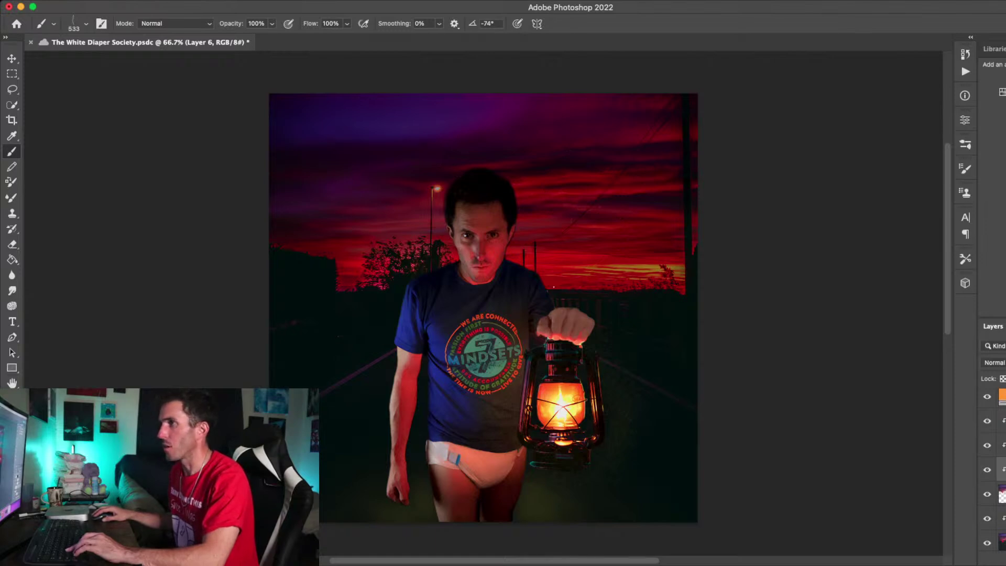
# Stamp a yellow lightning bolt from the man's head to the sky's upper-right edge, and set the brush angle to 82°
pyautogui.press('super+shift+z')
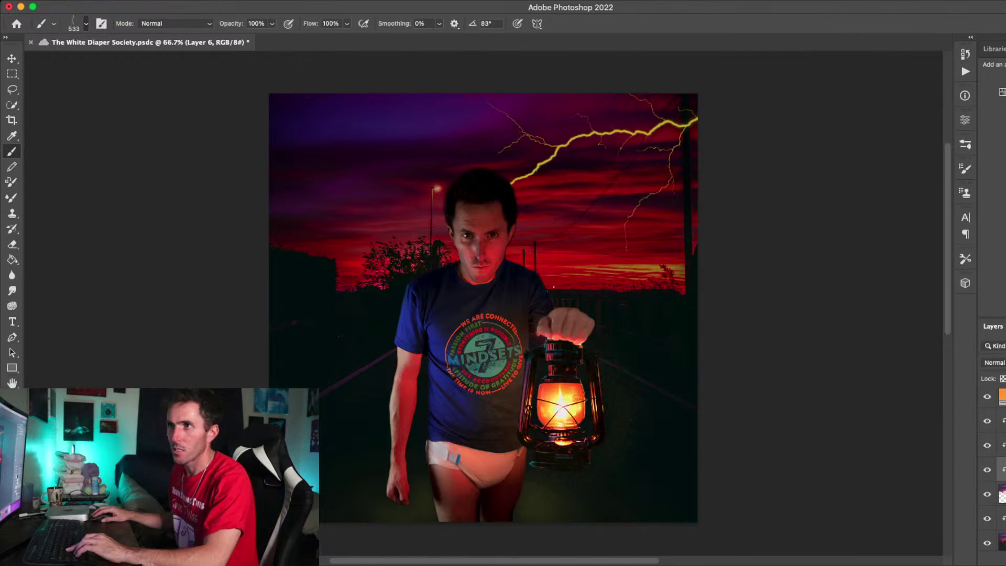
pyautogui.press('Left')
pyautogui.press('Right')
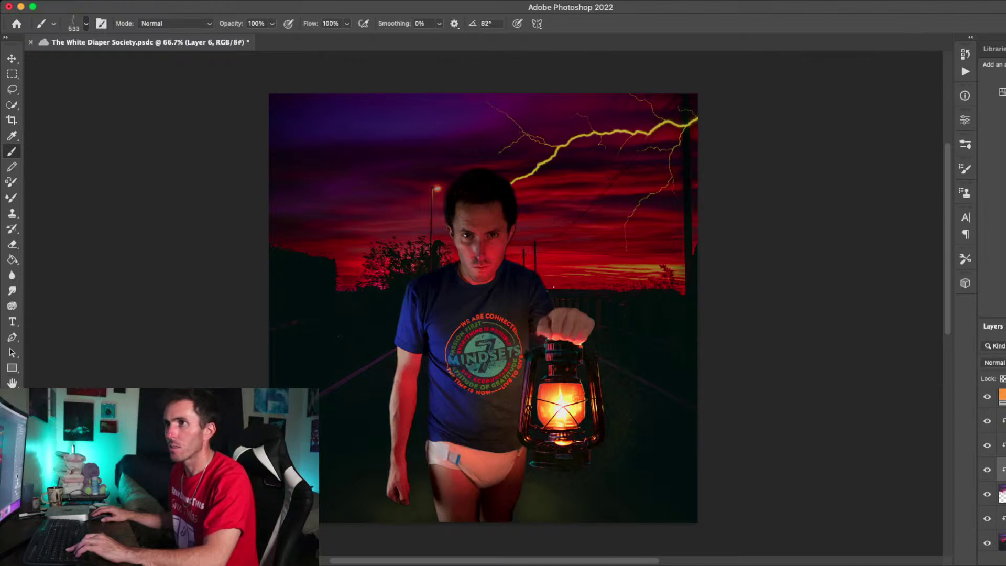
# Resize the lightning brush to 700 px for the next bolt
pyautogui.press(']')
pyautogui.press('[')
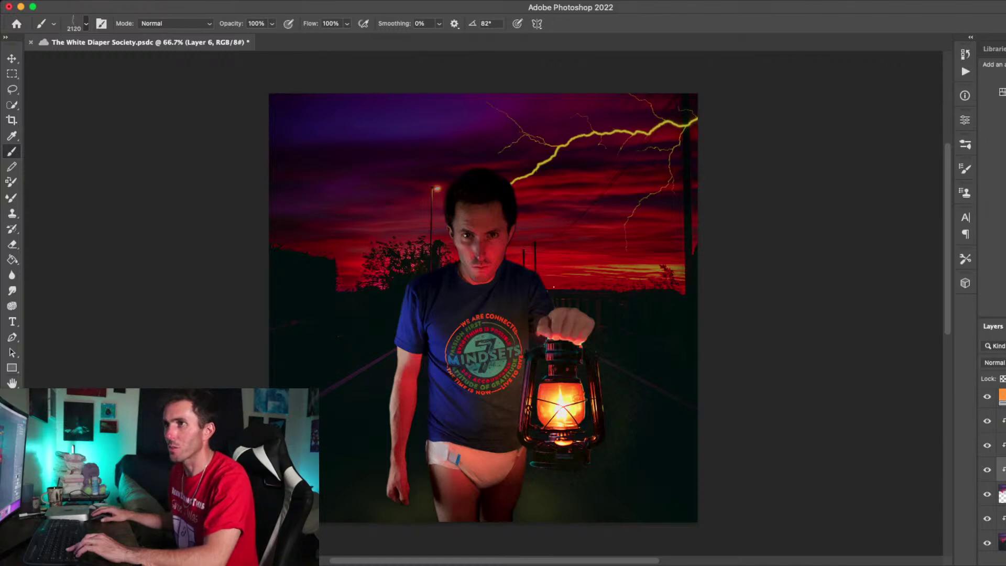
pyautogui.press('[')
pyautogui.press('[')
pyautogui.press('[')
pyautogui.press('[')
pyautogui.press('[')
pyautogui.press('[')
pyautogui.press(']')
pyautogui.press(']')
pyautogui.press(']')
pyautogui.press(']')
pyautogui.press(']')
pyautogui.press(']')
pyautogui.press(']')
pyautogui.press(']')
pyautogui.press(']')
pyautogui.press(']')
pyautogui.press('[')
pyautogui.press('[')
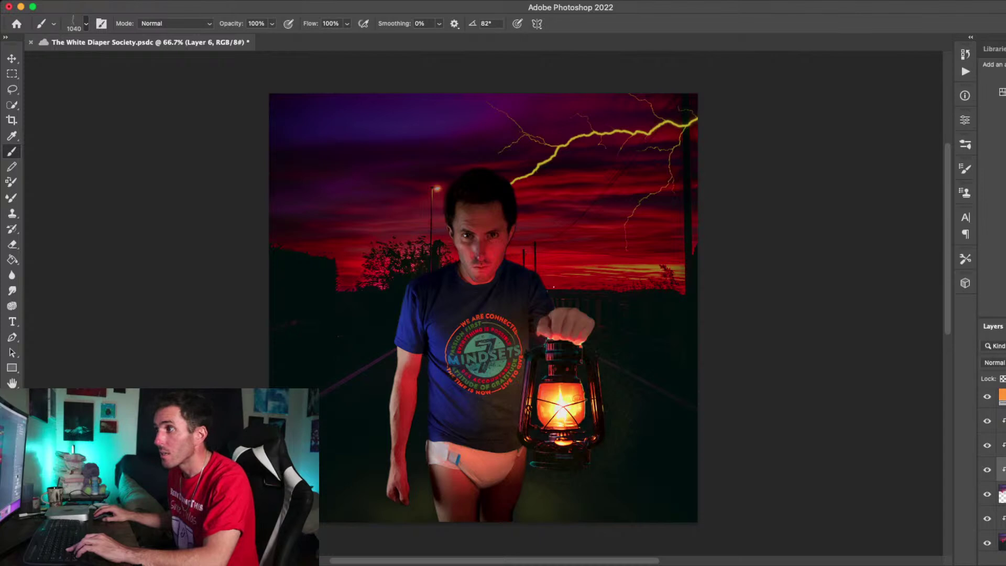
pyautogui.press('[')
pyautogui.press('[')
pyautogui.press('[')
pyautogui.press('[')
pyautogui.press('[')
pyautogui.press('[')
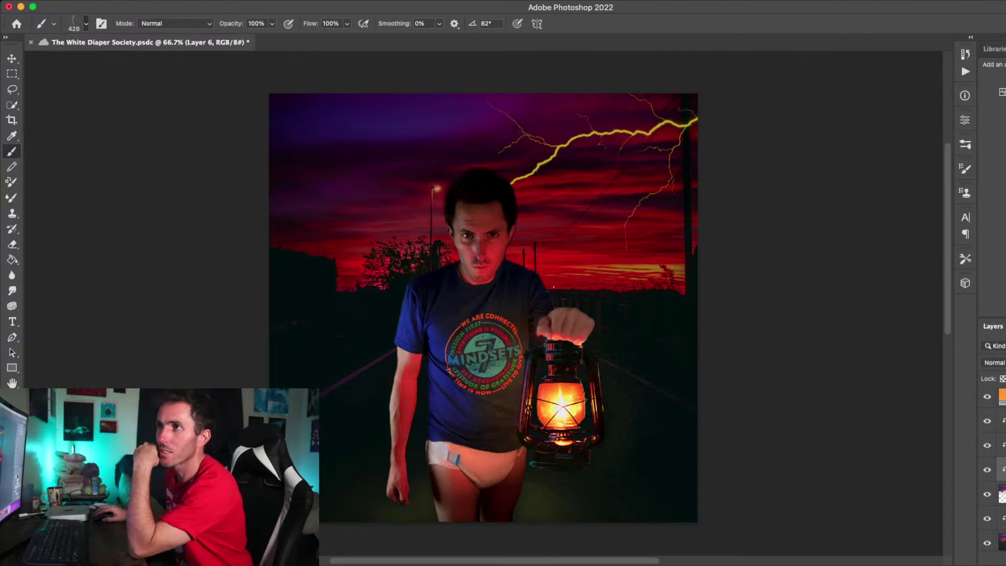
pyautogui.press(']')
pyautogui.press(']')
pyautogui.press(']')
pyautogui.press(']')
pyautogui.press(']')
pyautogui.press(']')
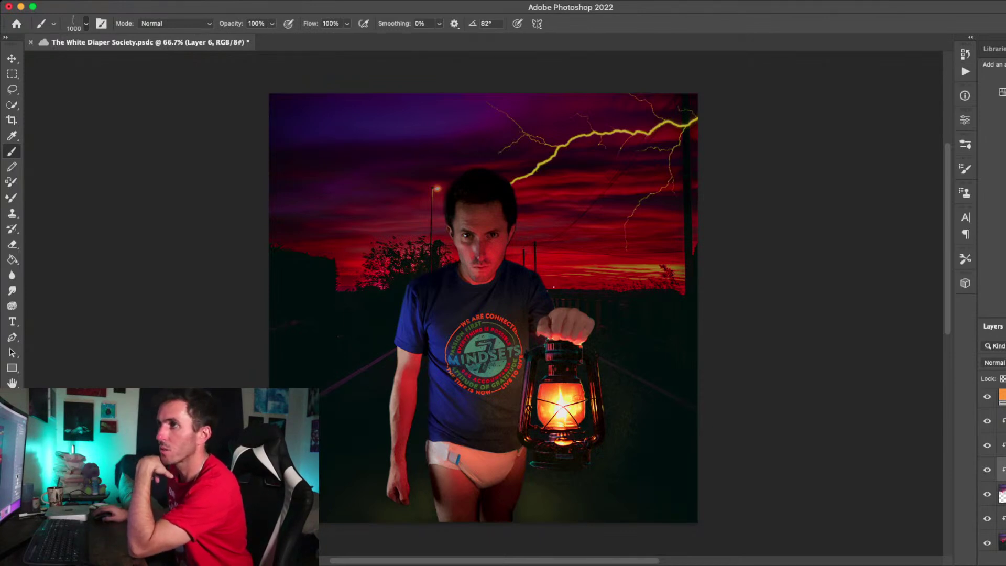
pyautogui.press('[')
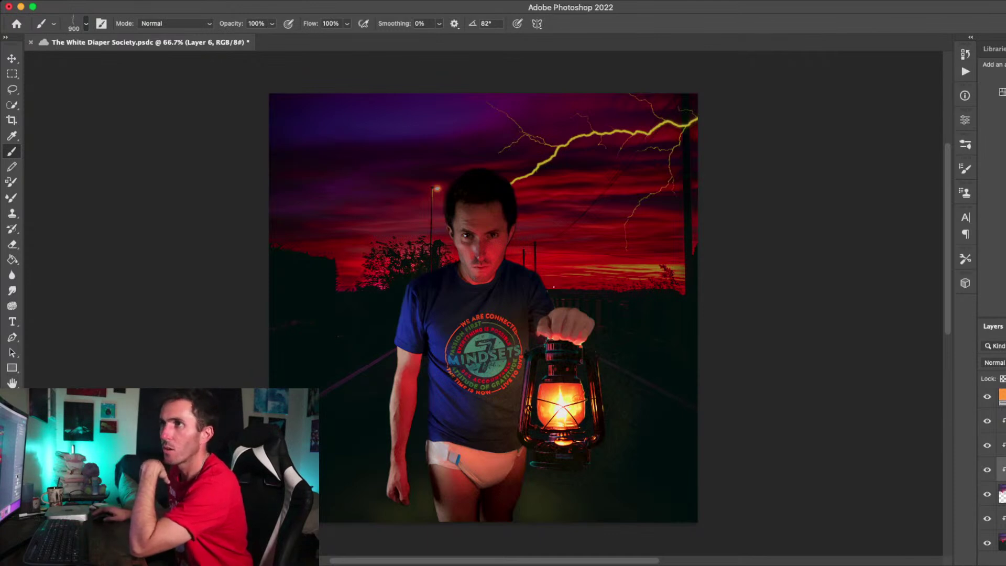
pyautogui.press('[')
pyautogui.press('[')
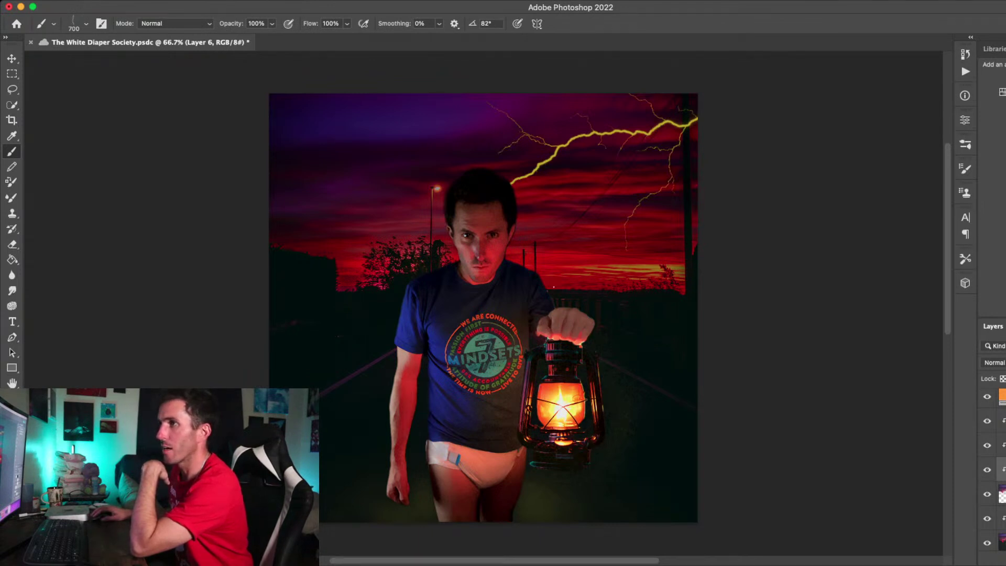
# Try stamping a second lightning bolt across the sky's upper-left area, and undo it
pyautogui.click(390, 142)
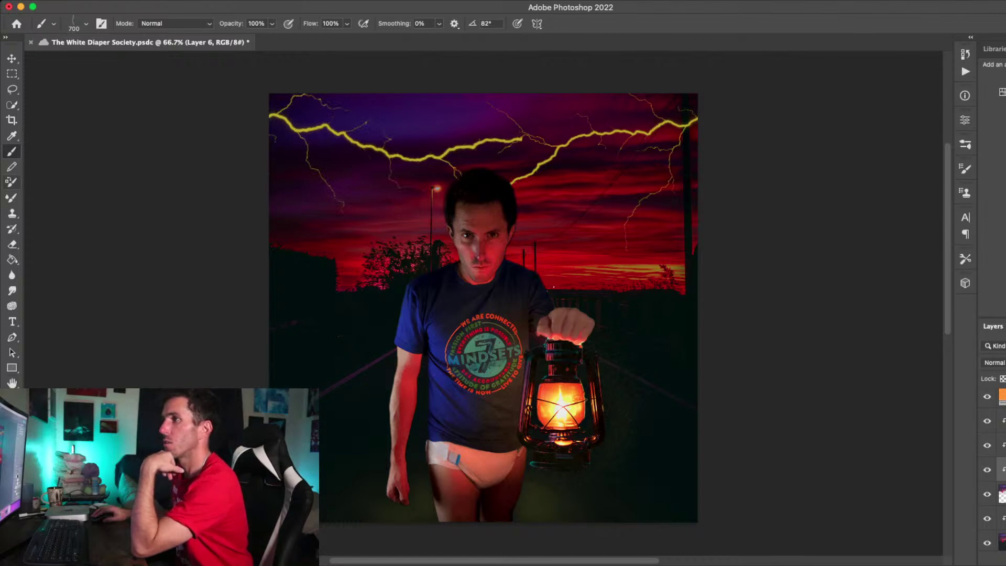
pyautogui.press('super+z')
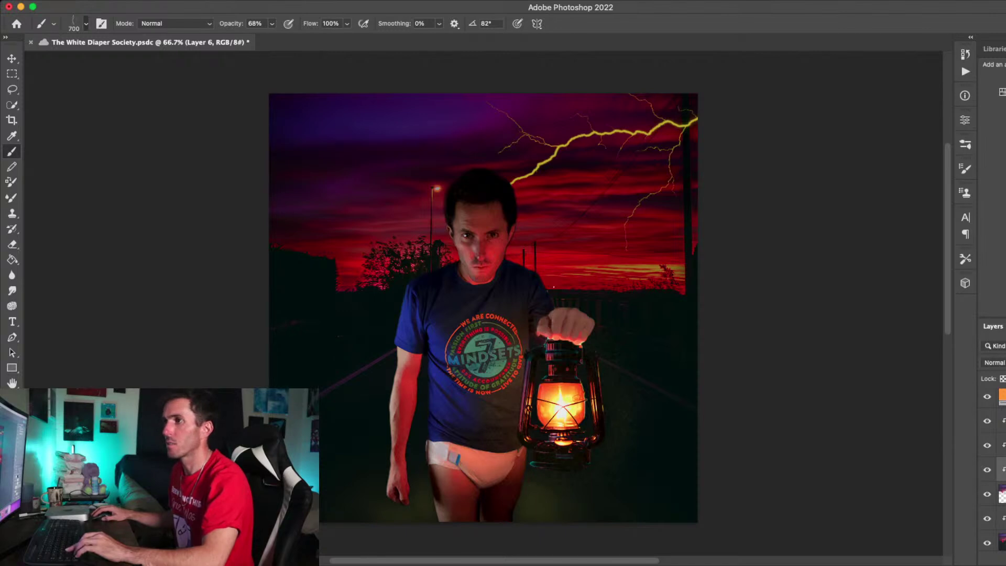
# Try stamping a lightning bolt in the sky's upper-left area, undo it, and set the brush opacity to 100%
pyautogui.click(369, 143)
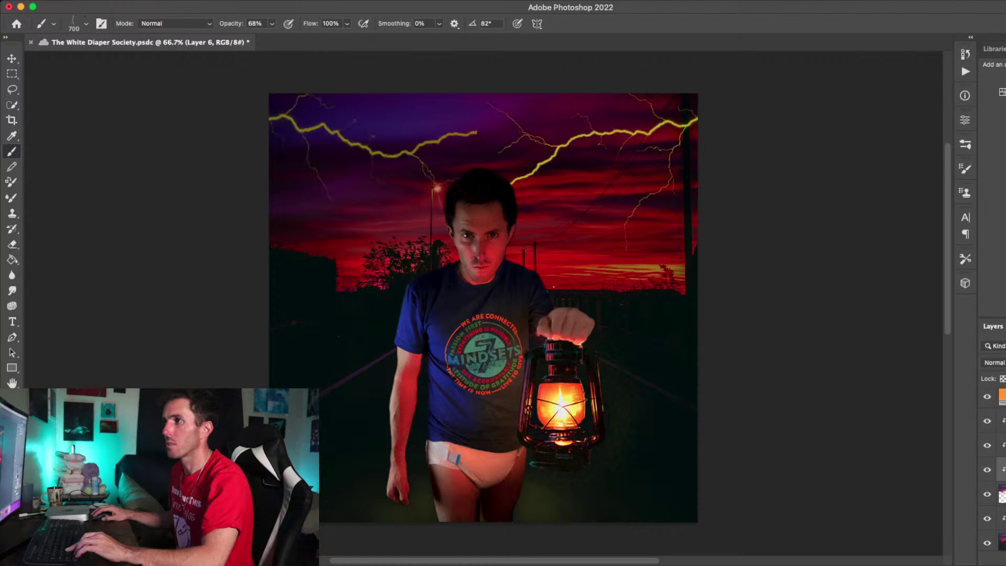
pyautogui.press('super+z')
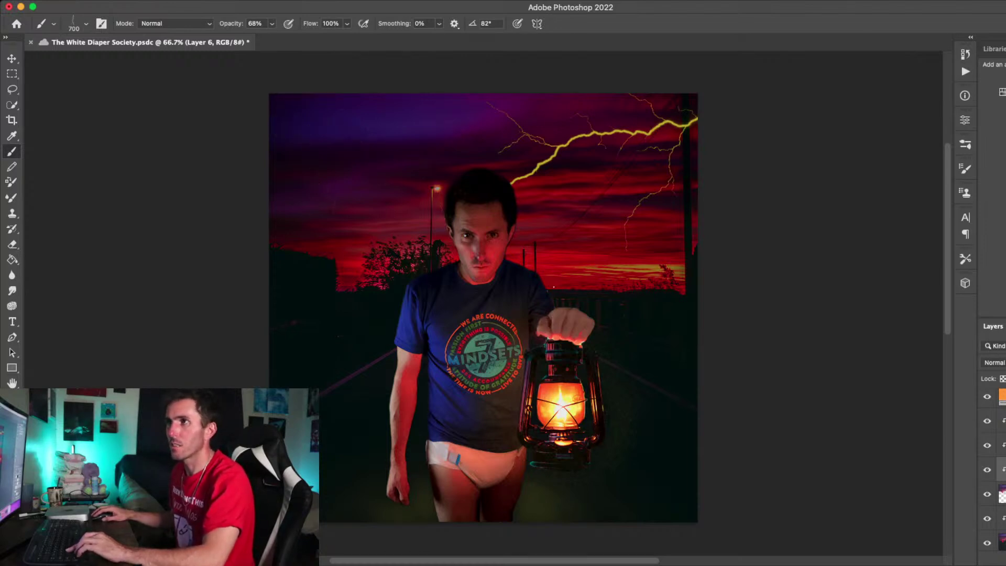
pyautogui.press('0')
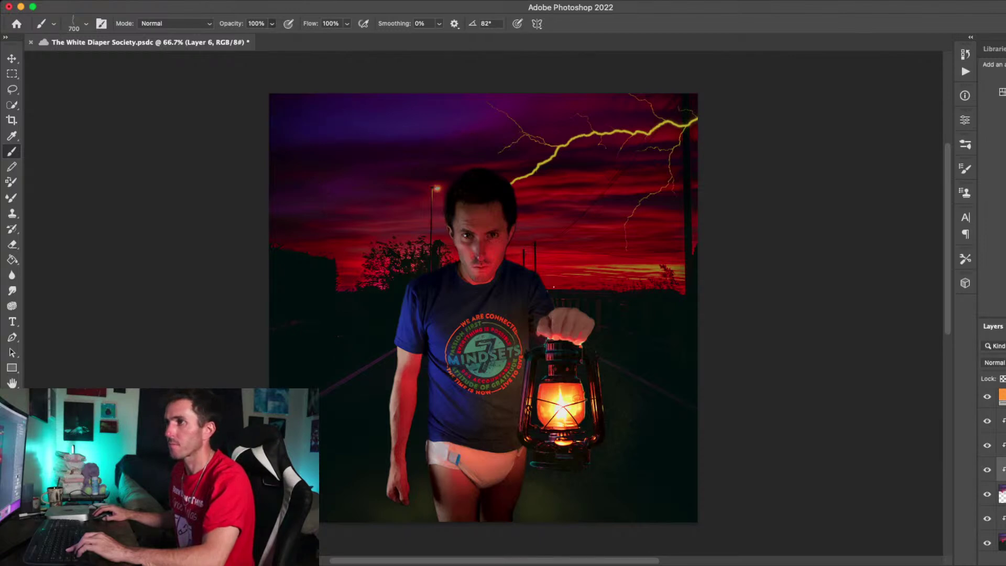
pyautogui.press('i')
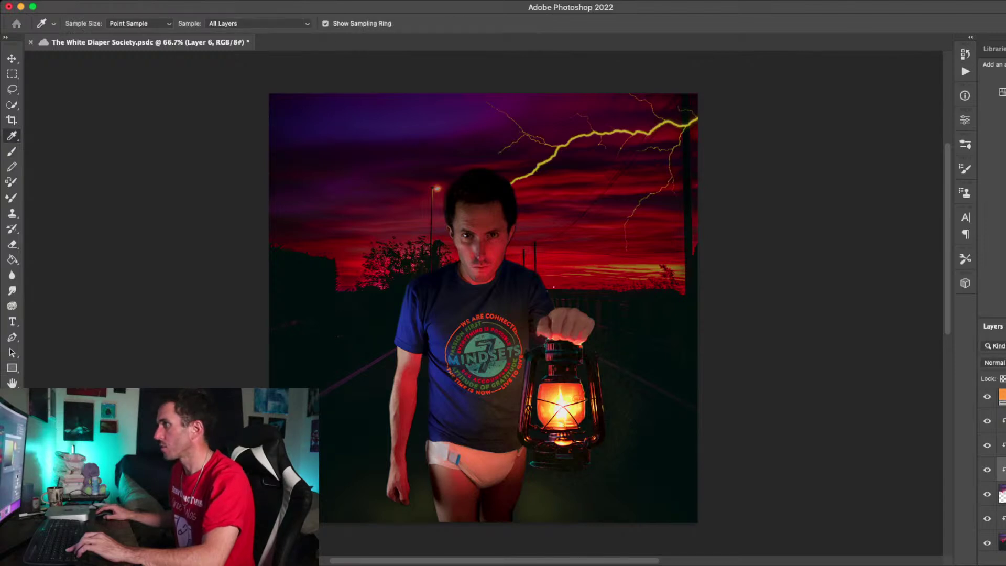
pyautogui.press('Return')
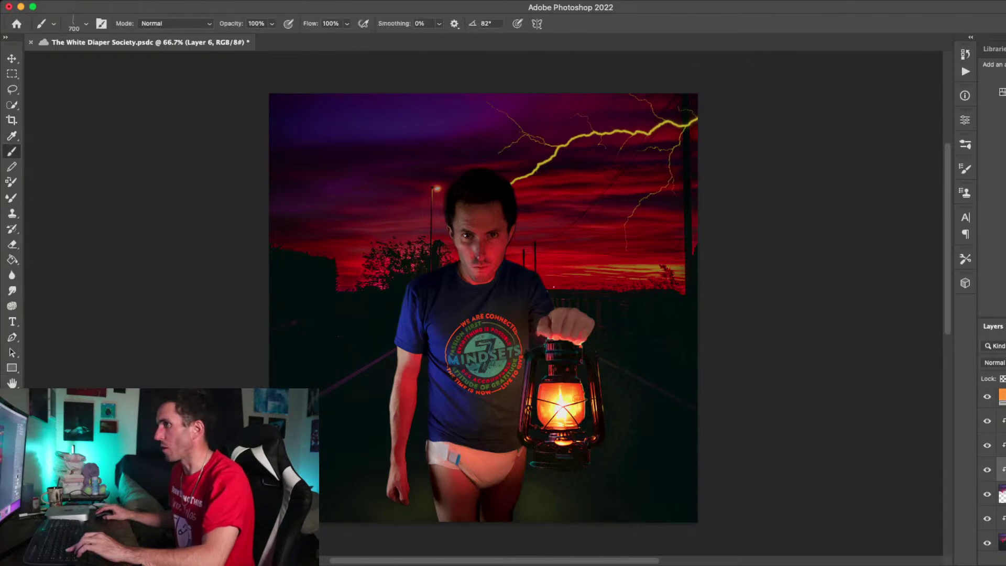
# Try two full-opacity lightning stamps, one on each side of the sky, and undo them together with the earlier upper-right bolt
pyautogui.click(362, 151)
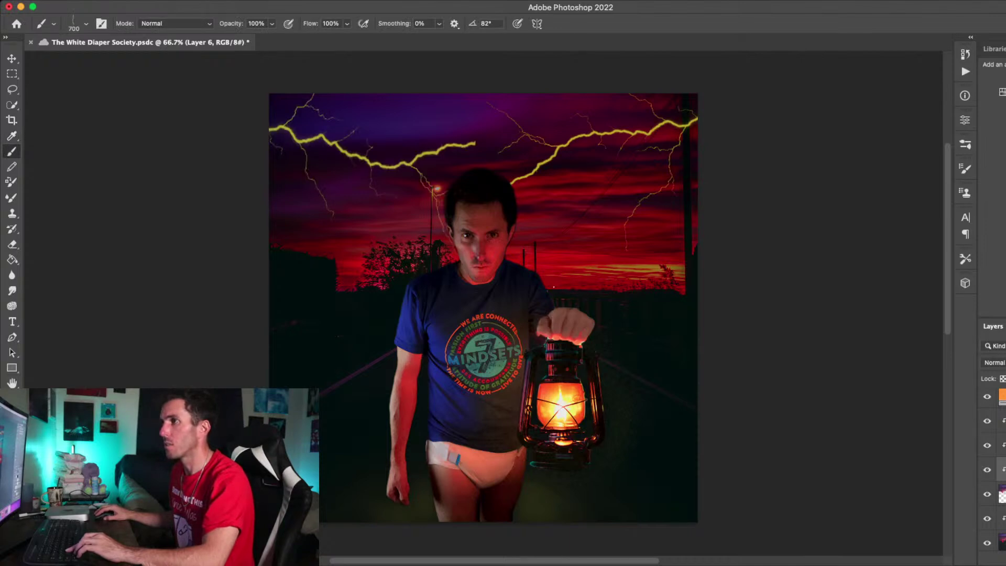
pyautogui.click(572, 166)
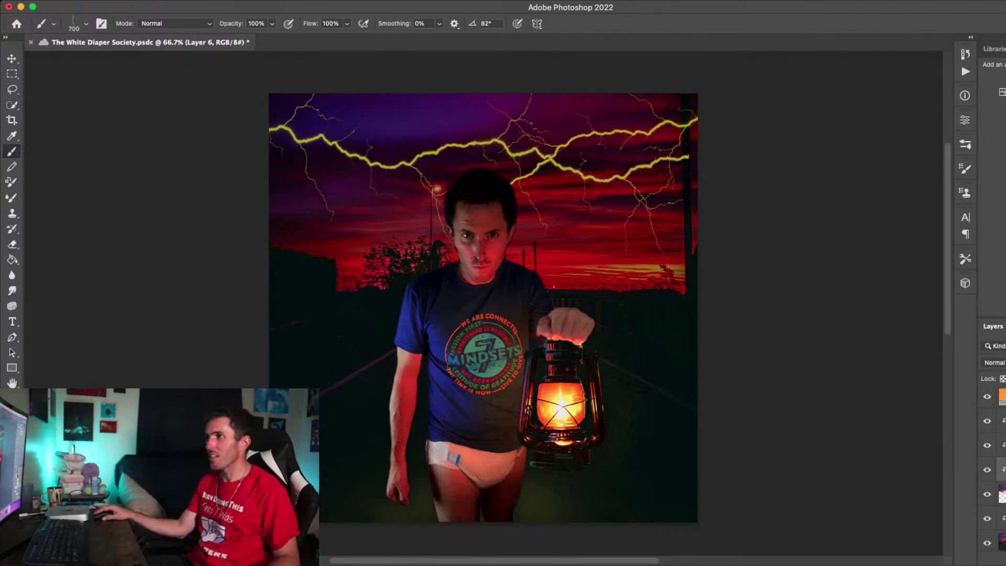
pyautogui.press('super+z')
pyautogui.press('super+z')
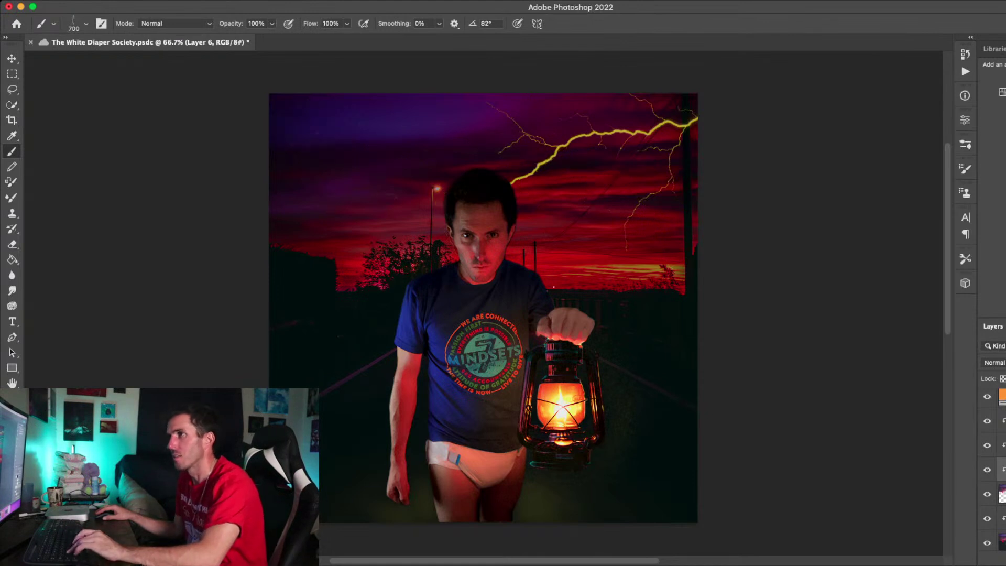
pyautogui.press('super+z')
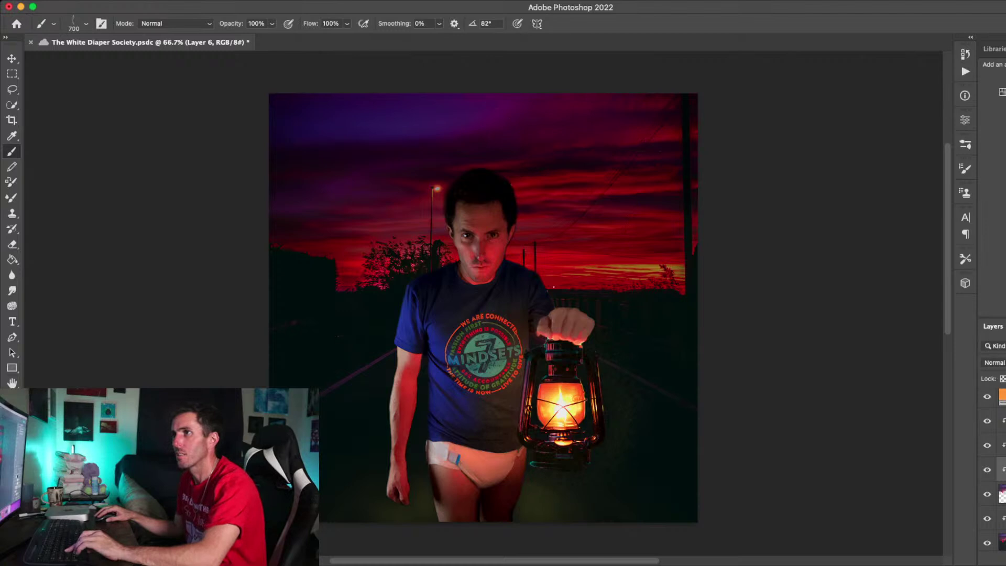
# Stamp two joined yellow lightning bolts across the sky above the man's head, and erase the upper branch at the right end
pyautogui.press('super+shift+z')
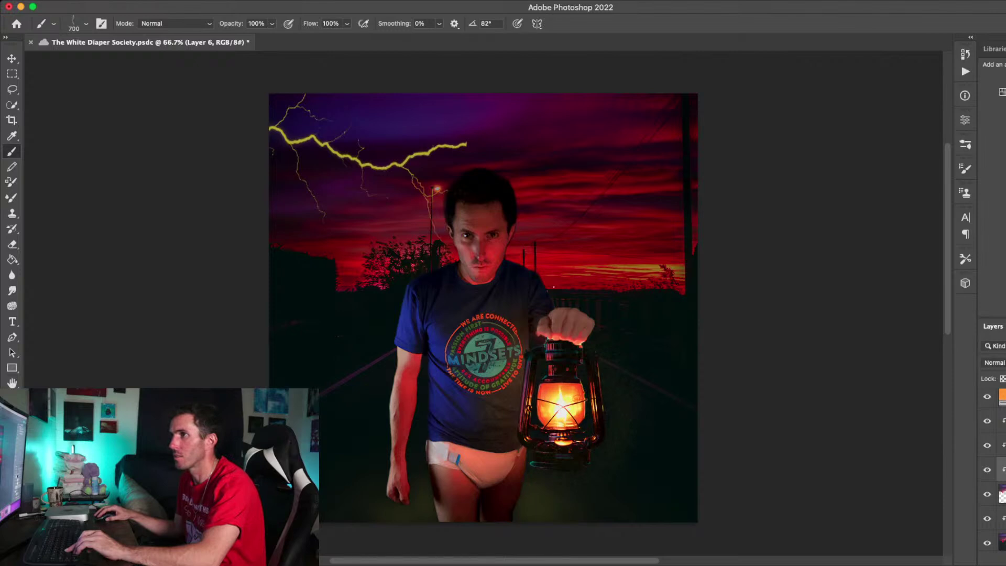
pyautogui.press('super+shift+z')
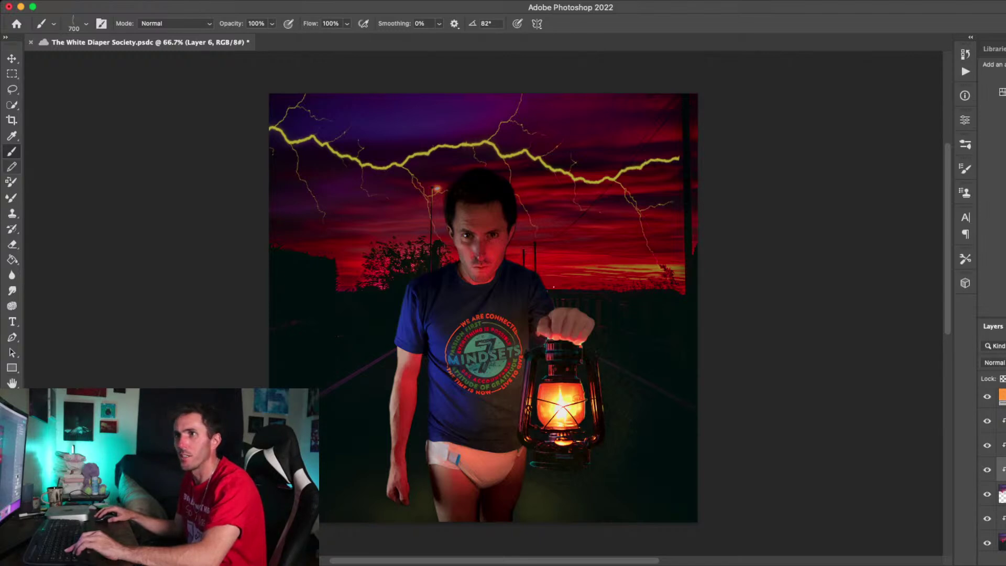
pyautogui.click(12, 244)
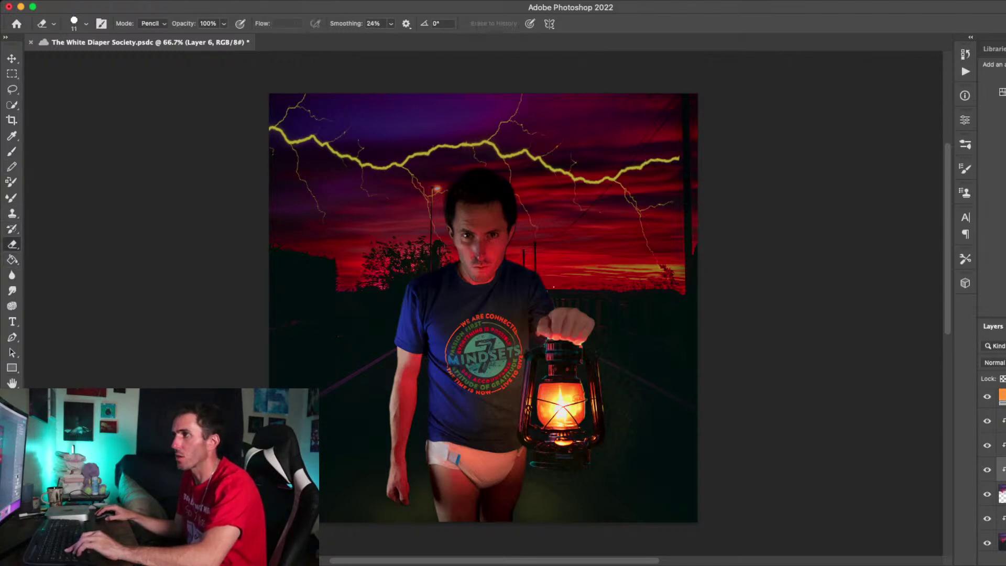
pyautogui.moveTo(680, 159); pyautogui.dragTo(629, 168)
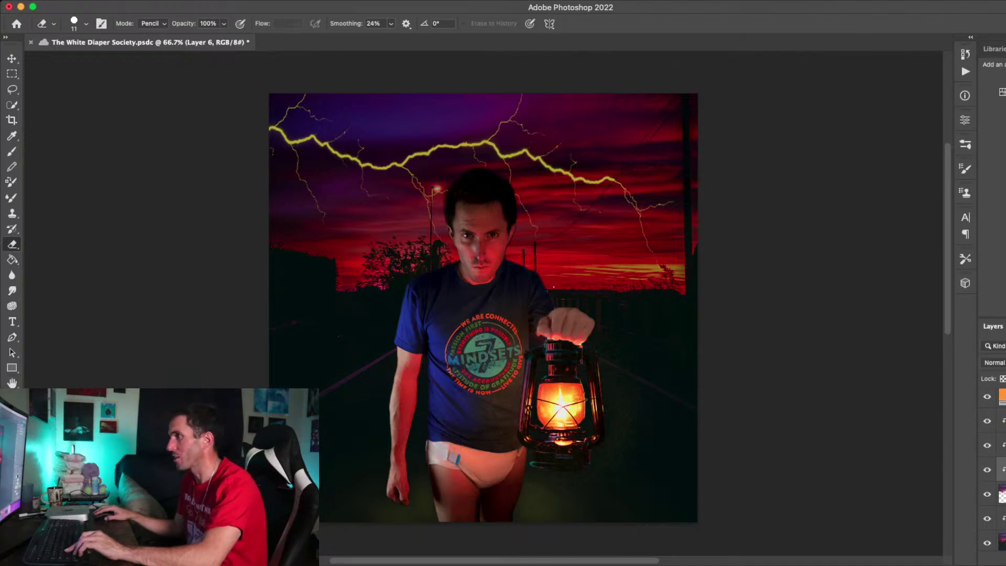
# Add a second Hue/Saturation adjustment, revert its hue shift, and move it with the lightning layer above the first Hue/Saturation adjustment
pyautogui.click(1003, 93)
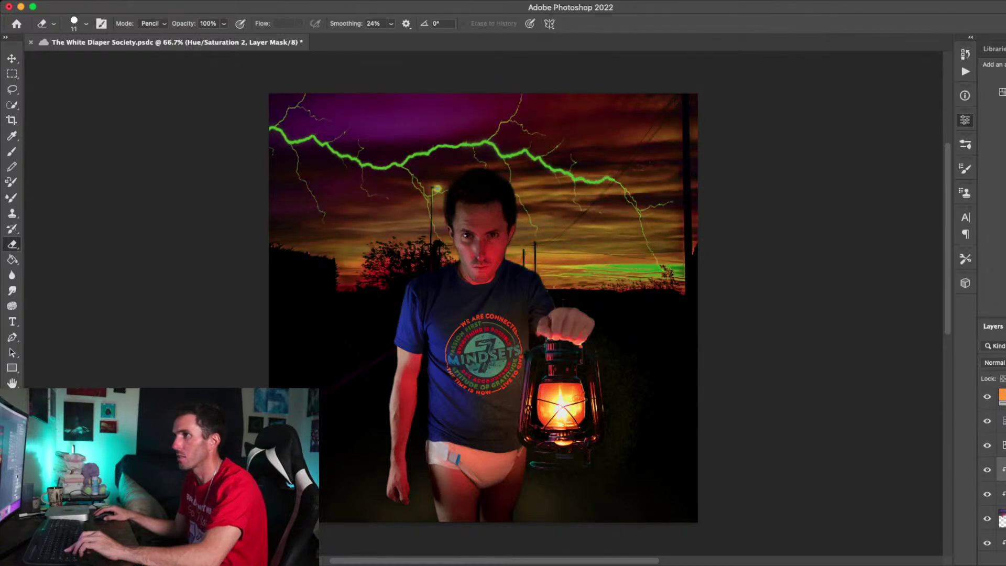
pyautogui.press('super+z')
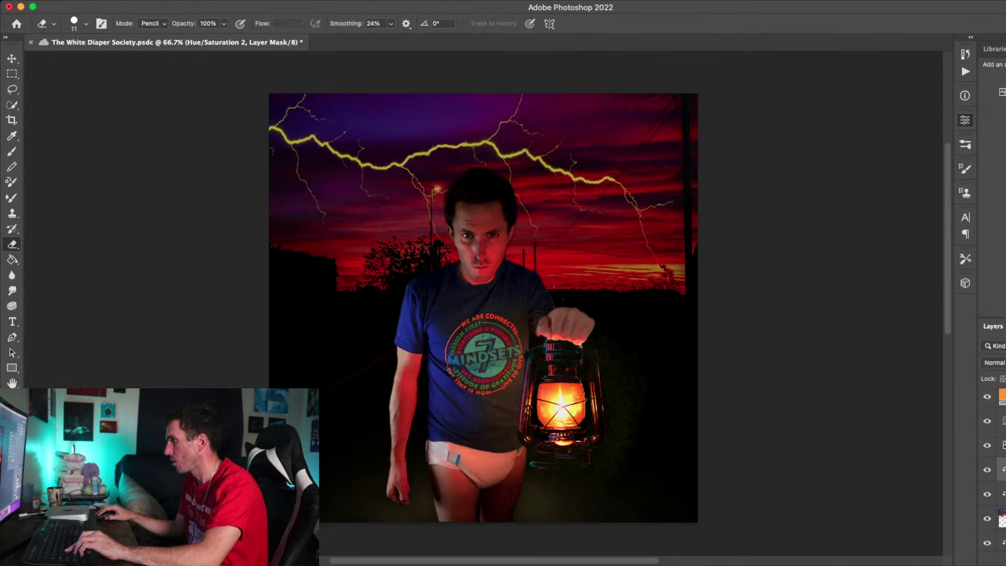
pyautogui.click(1003, 495)
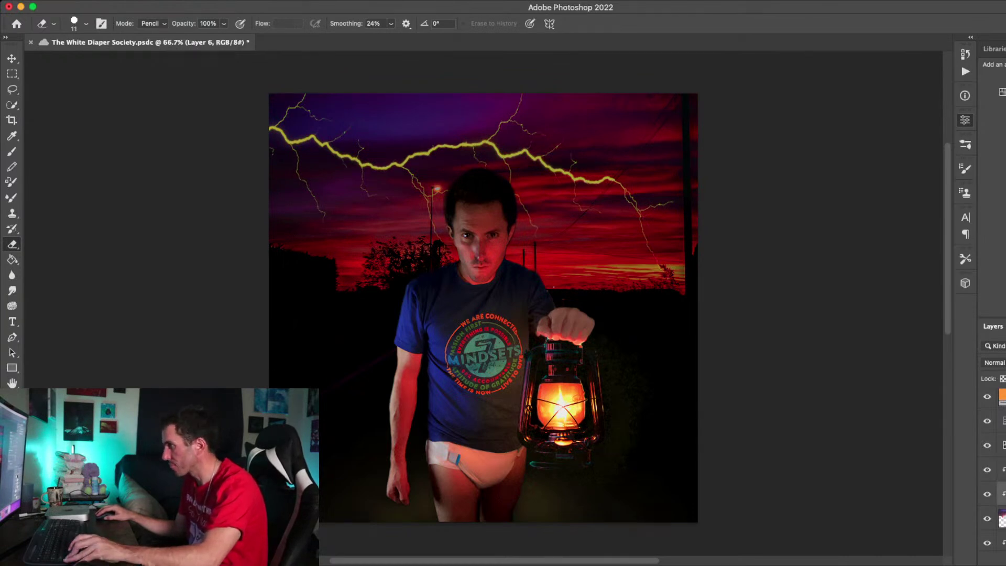
pyautogui.keyDown('shift'); pyautogui.click(1003, 470); pyautogui.keyUp('shift')
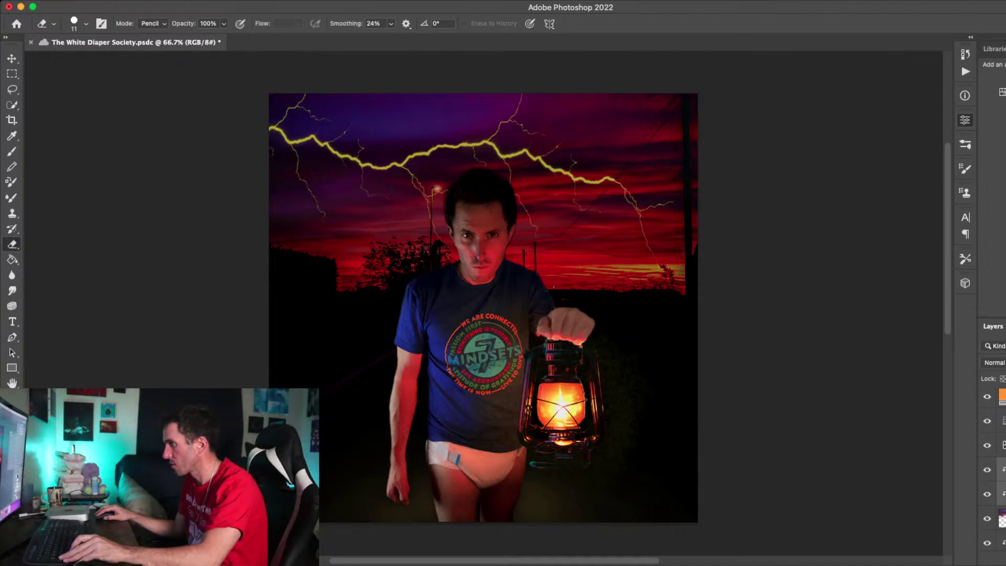
pyautogui.moveTo(1003, 469); pyautogui.dragTo(1003, 434)
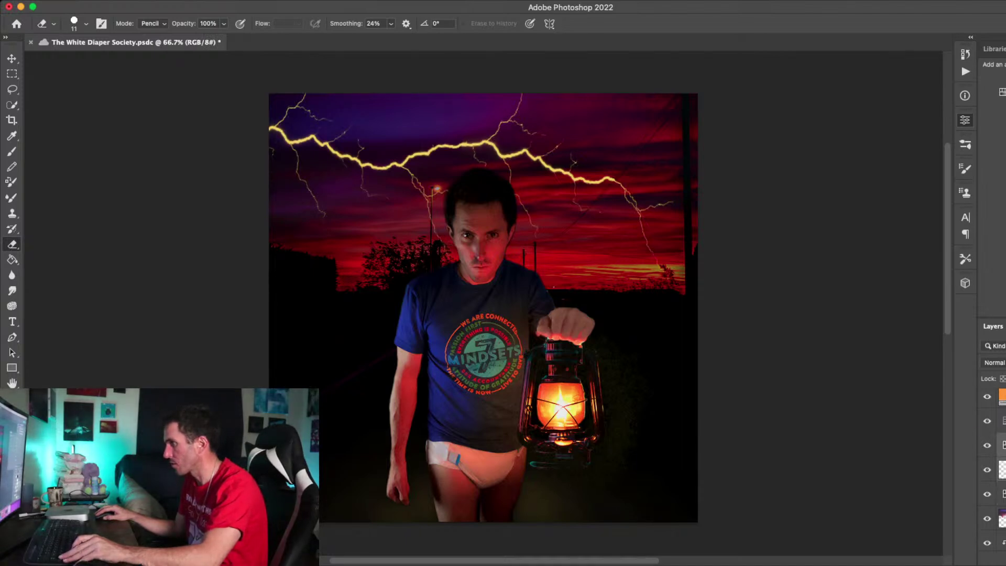
# Try clipping the Hue/Saturation 1 adjustment to the layer below, and toggle its visibility to compare the sky
pyautogui.click(1003, 494)
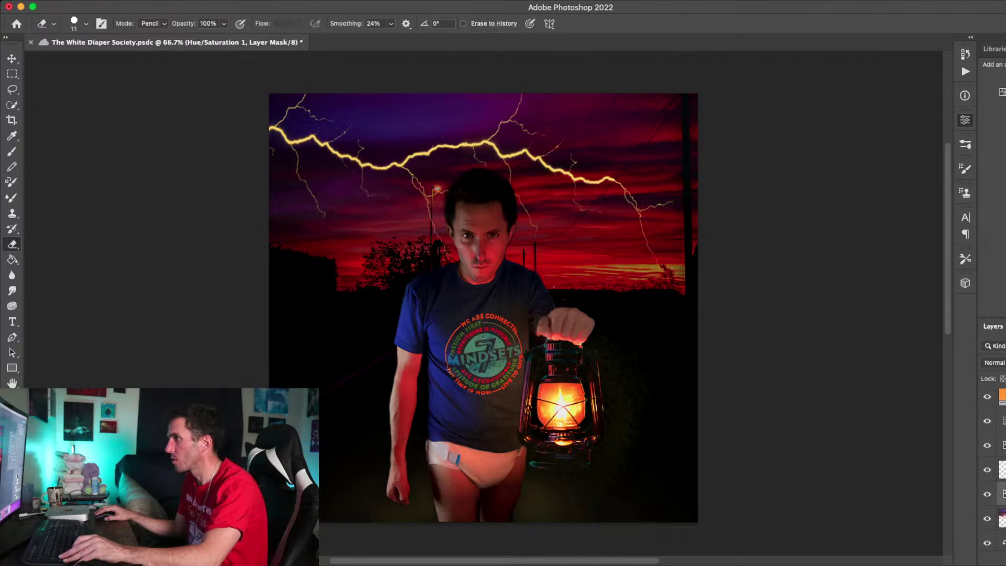
pyautogui.keyDown('alt'); pyautogui.click(1004, 507); pyautogui.keyUp('alt')
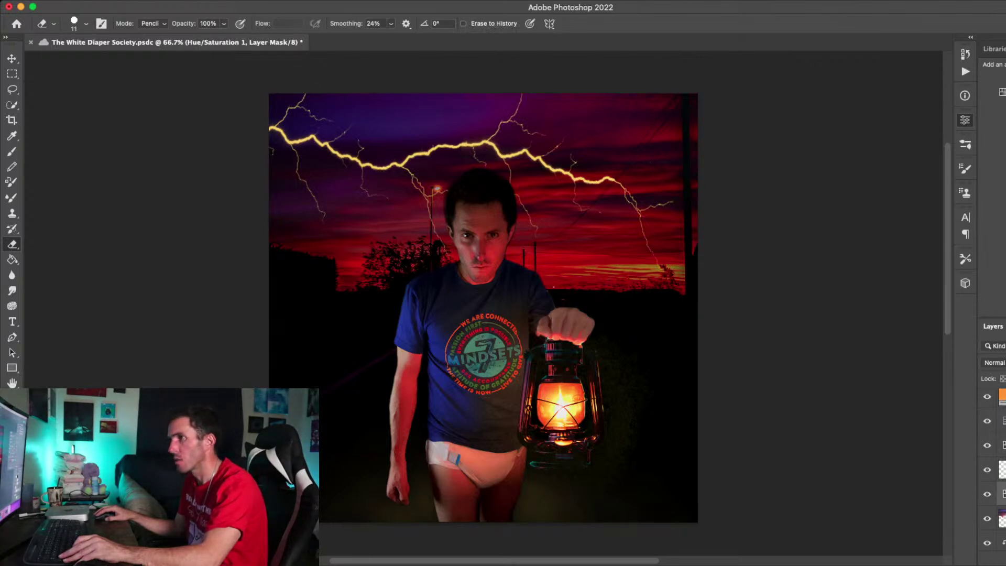
pyautogui.click(988, 495)
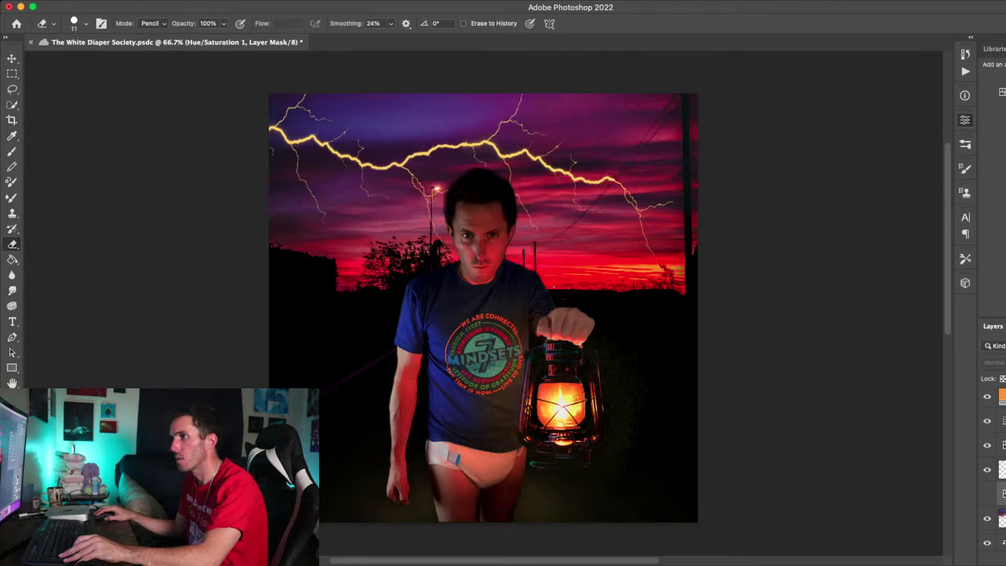
pyautogui.click(988, 495)
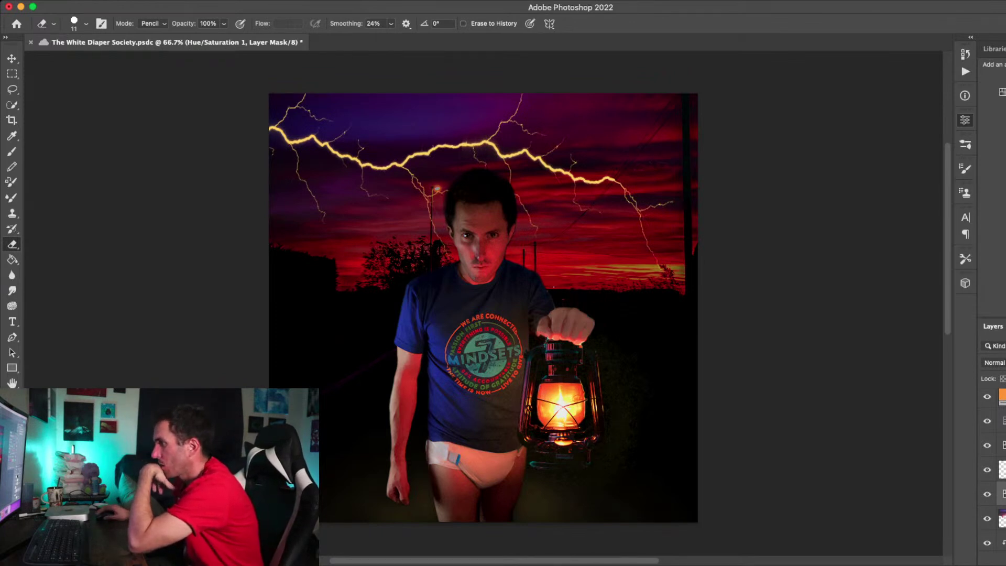
# Clip the Hue/Saturation 2 adjustment to the lightning layer, and set the lightning layer's blend mode to Color Dodge
pyautogui.click(1002, 470)
pyautogui.click(1003, 445)
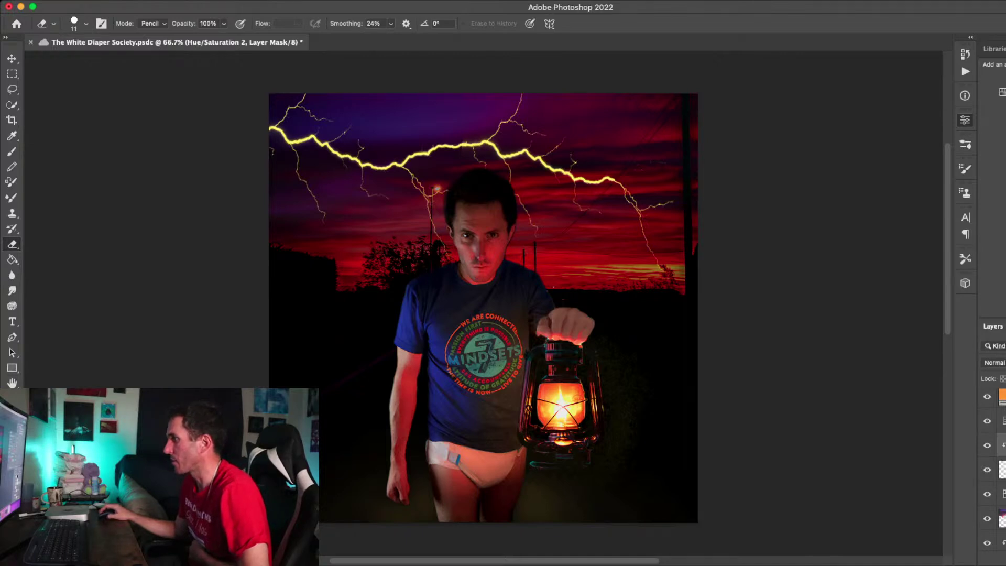
pyautogui.click(1003, 470)
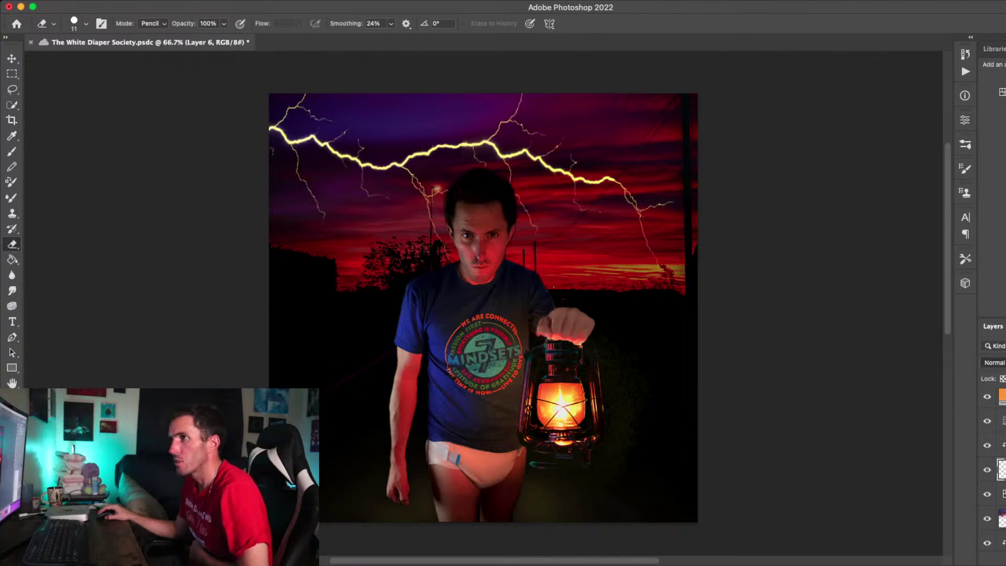
pyautogui.hotkey('alt', 'shift', 'd')
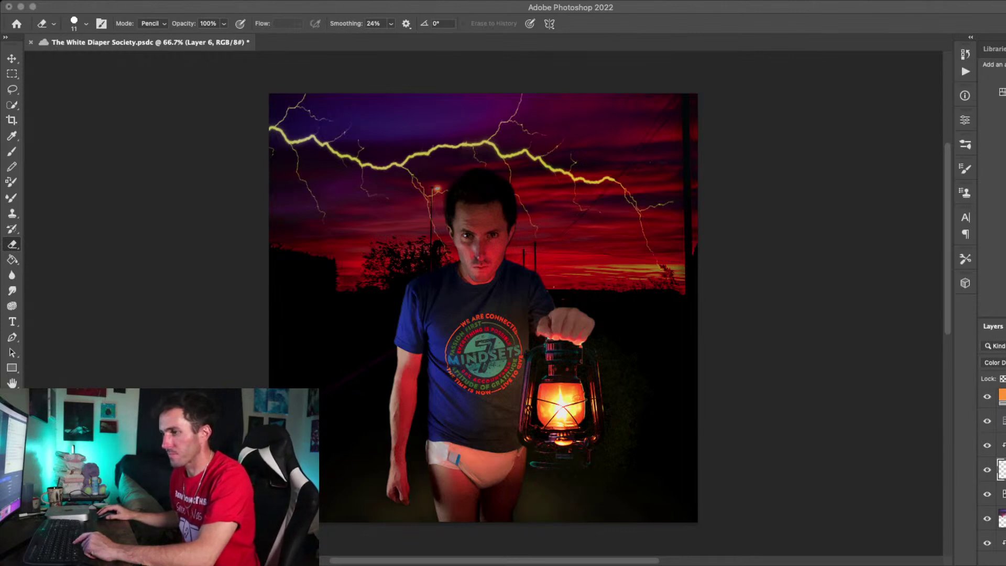
# Undo the blend mode, layer order, adjustment, erasing and lightning stamps, back to a sky without bolts
pyautogui.press('super+Tab')
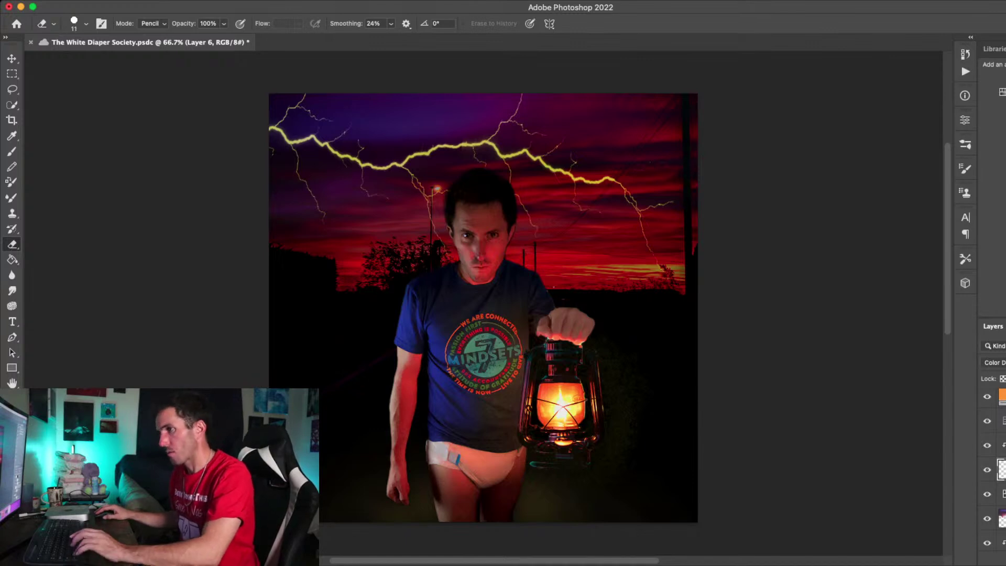
pyautogui.press('z')
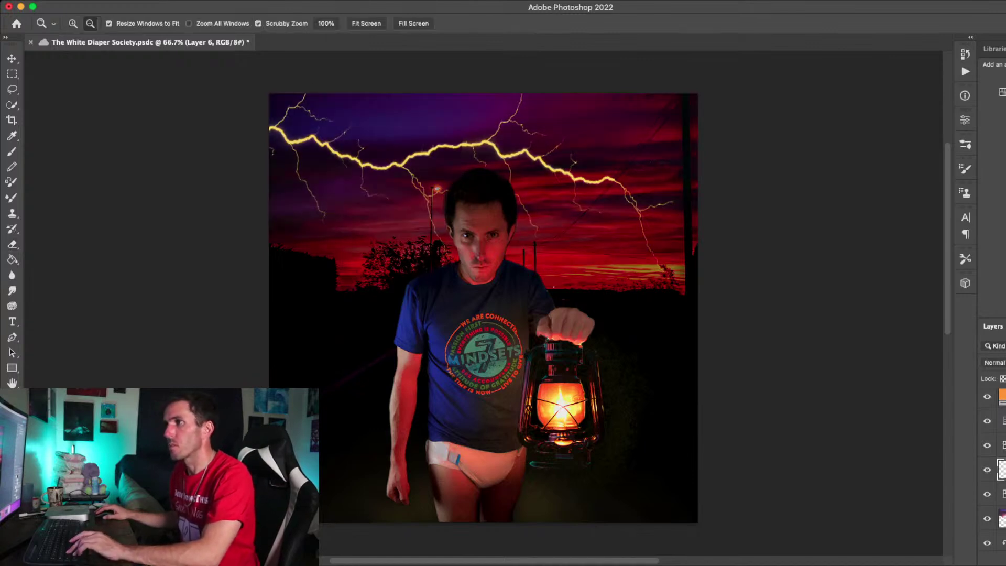
pyautogui.press('super+z')
pyautogui.press('super+z')
pyautogui.press('super+z')
pyautogui.press('super+z')
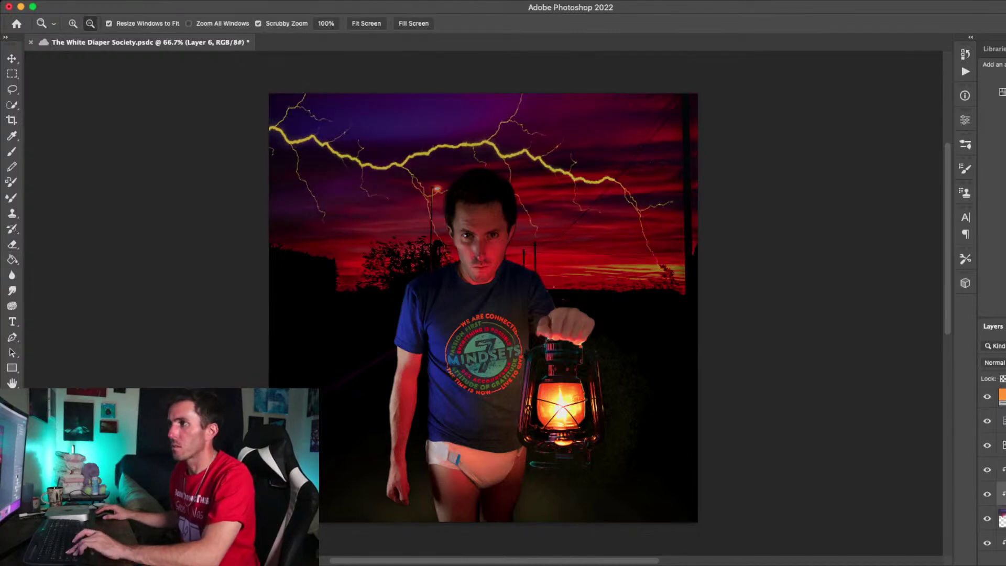
pyautogui.press('super+z')
pyautogui.press('super+z')
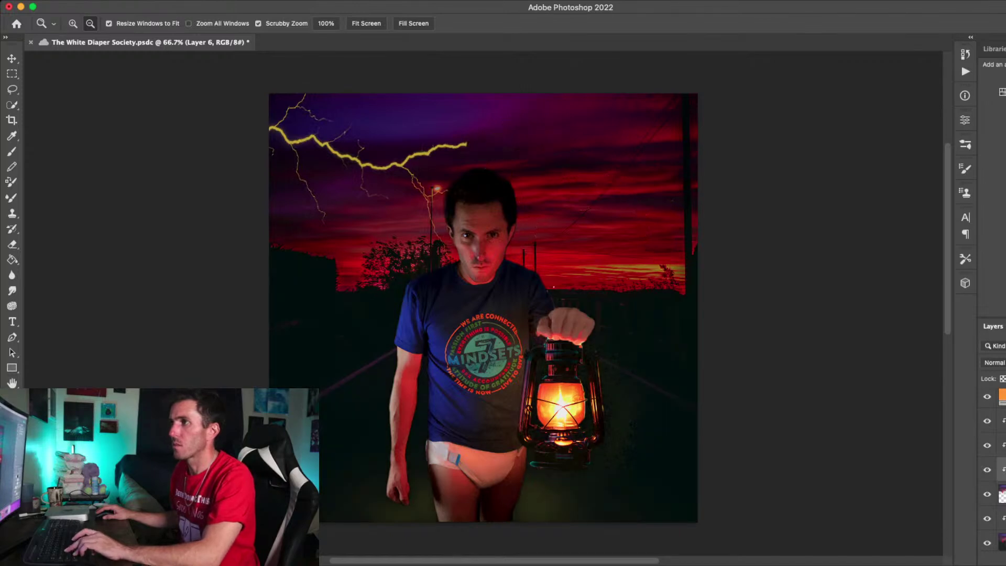
pyautogui.press('super+z')
pyautogui.press('super+z')
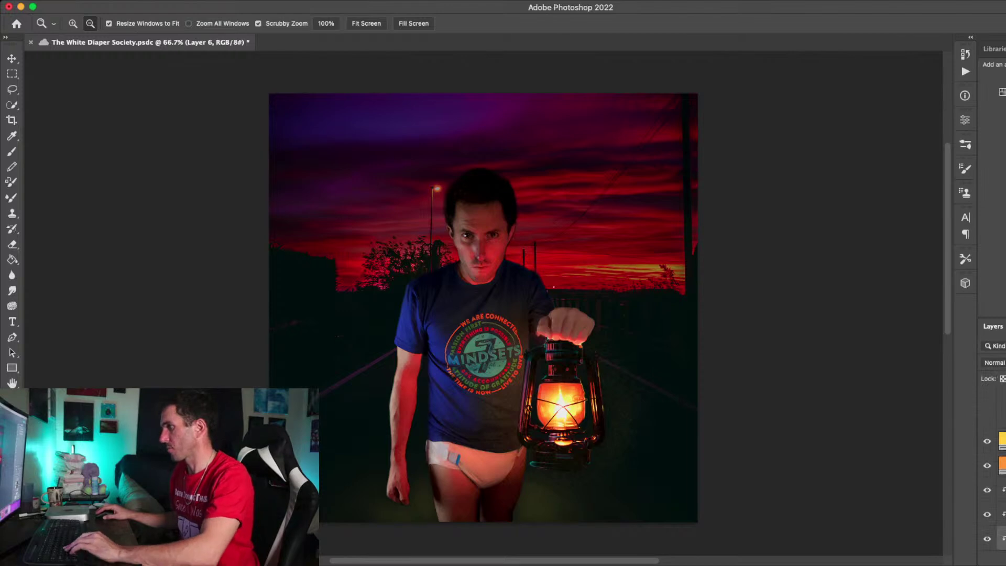
pyautogui.press('super+z')
pyautogui.press('super+z')
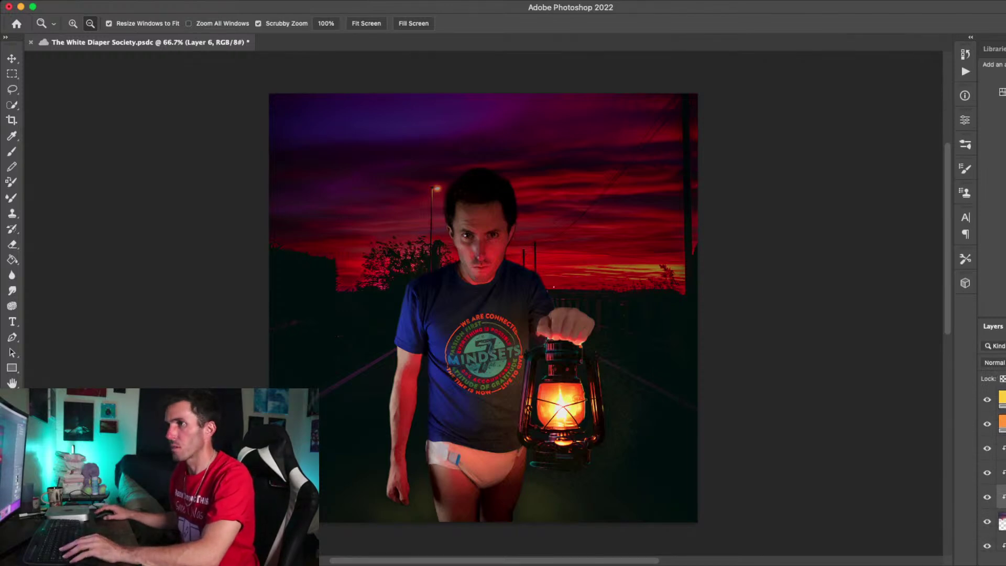
# Stamp a yellow lightning bolt at 122° from the man's head to the sky's upper edge, and undo a second one tried at upper left
pyautogui.press('b')
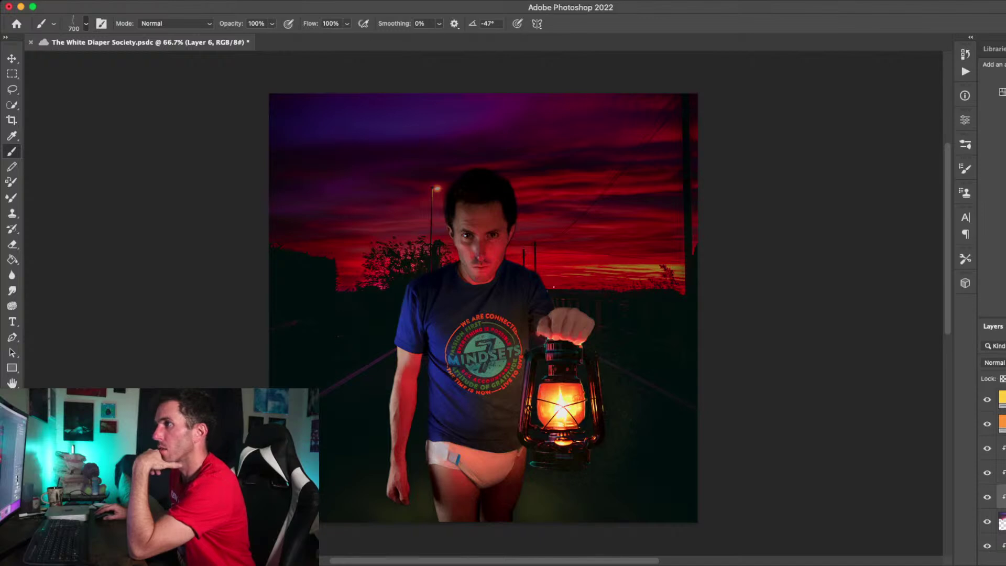
pyautogui.click(540, 152)
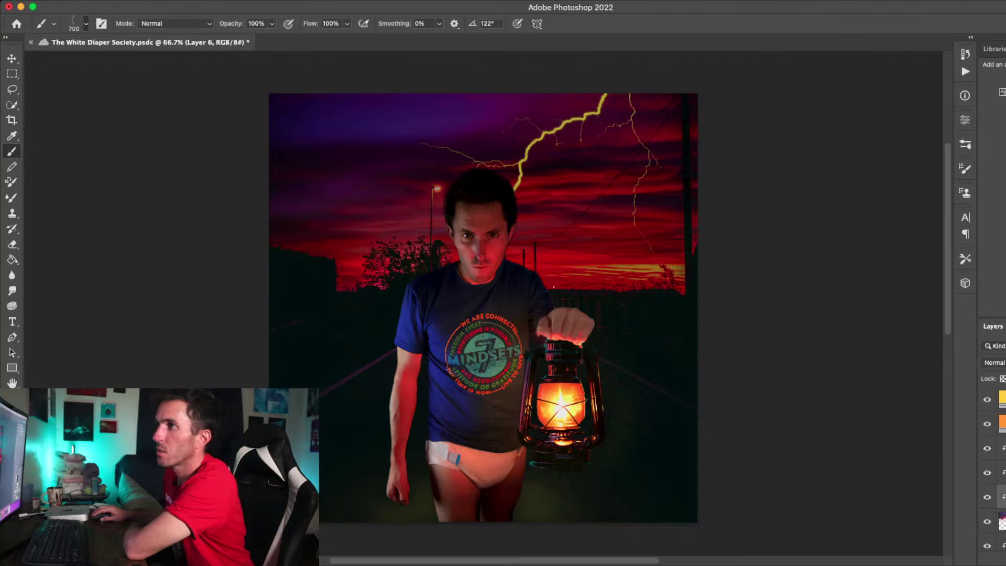
pyautogui.click(317, 128)
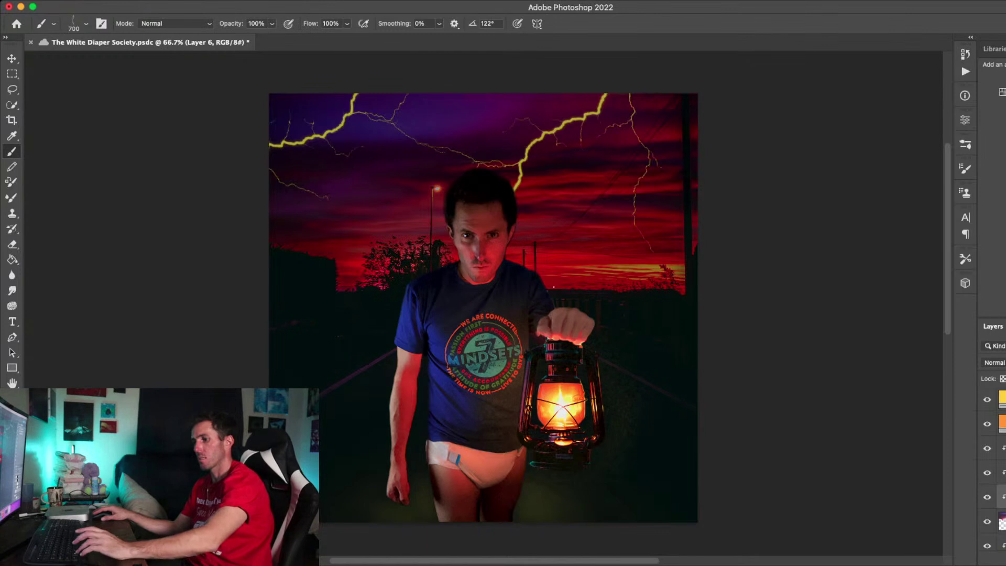
pyautogui.press('super+z')
# Switch to the Eraser and cycle through its brush presets to a 284 px tip
pyautogui.press('e')
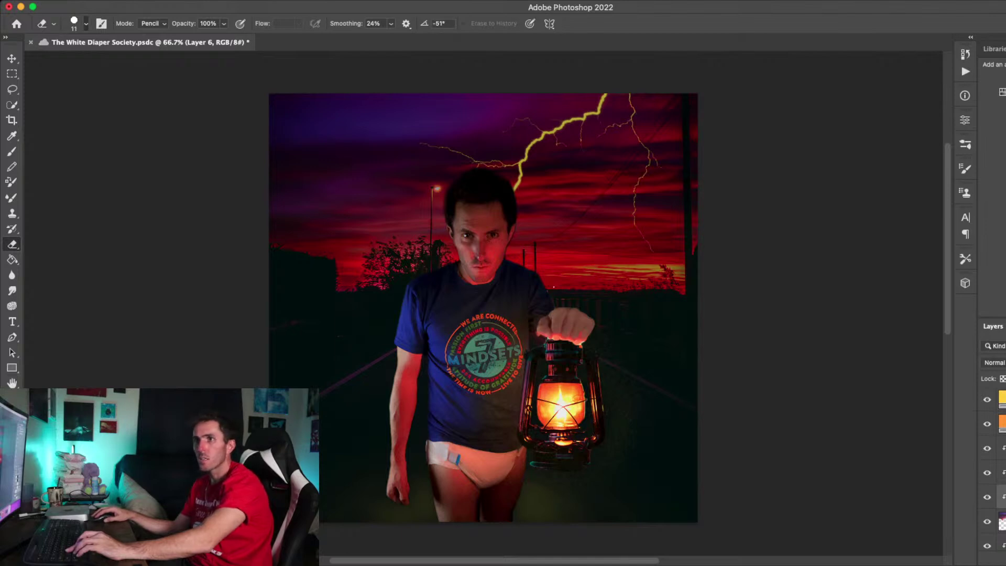
pyautogui.press('.')
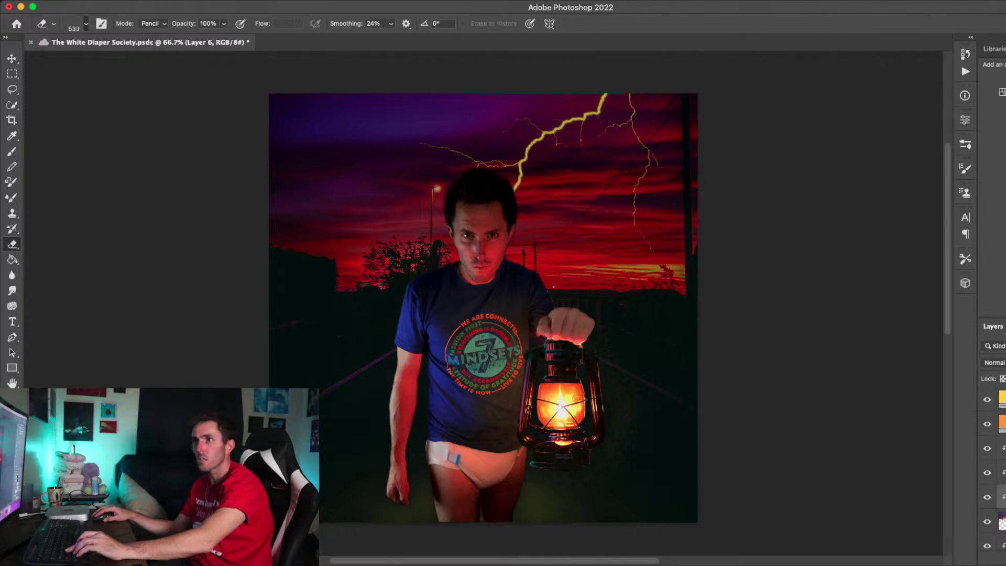
pyautogui.press('.')
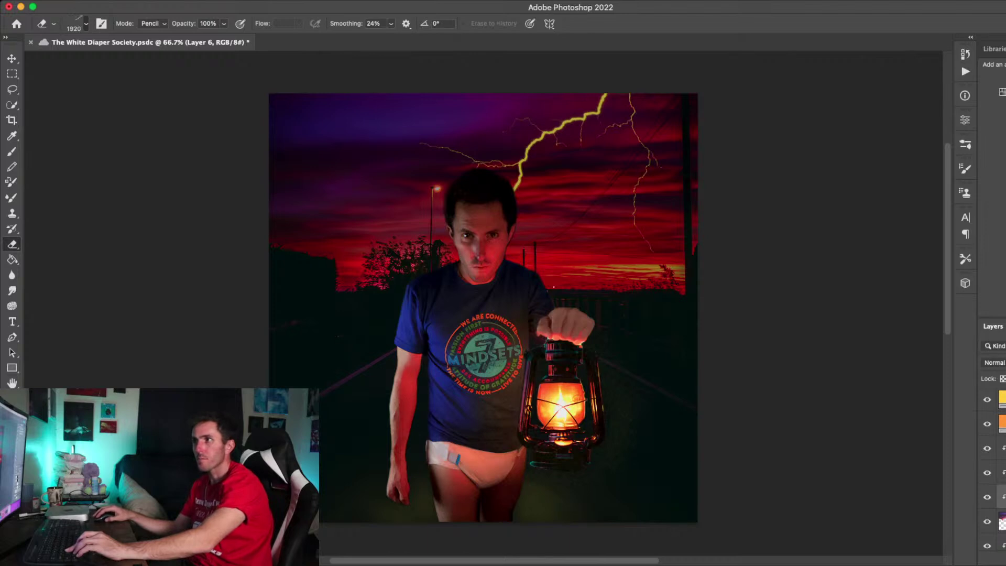
pyautogui.press(']')
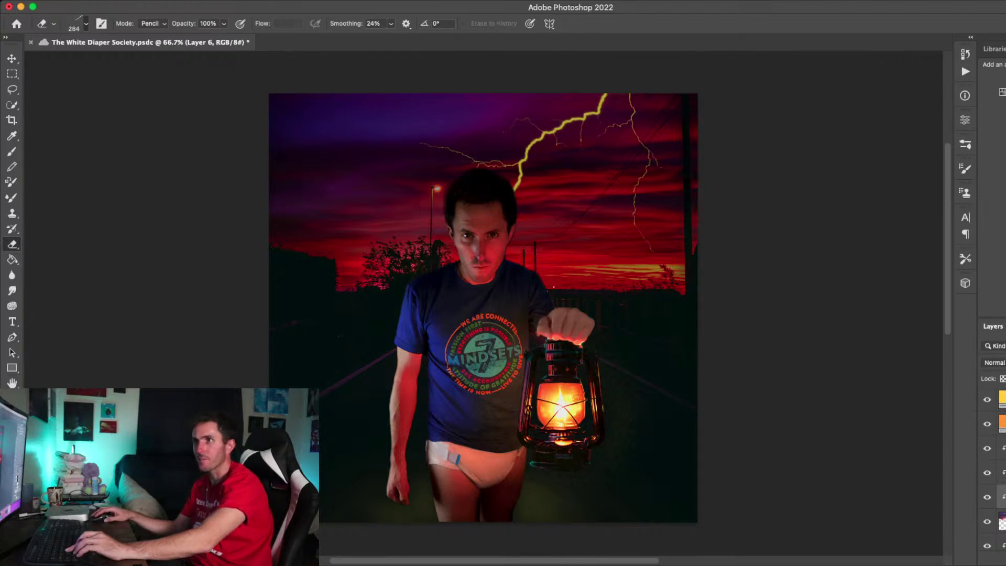